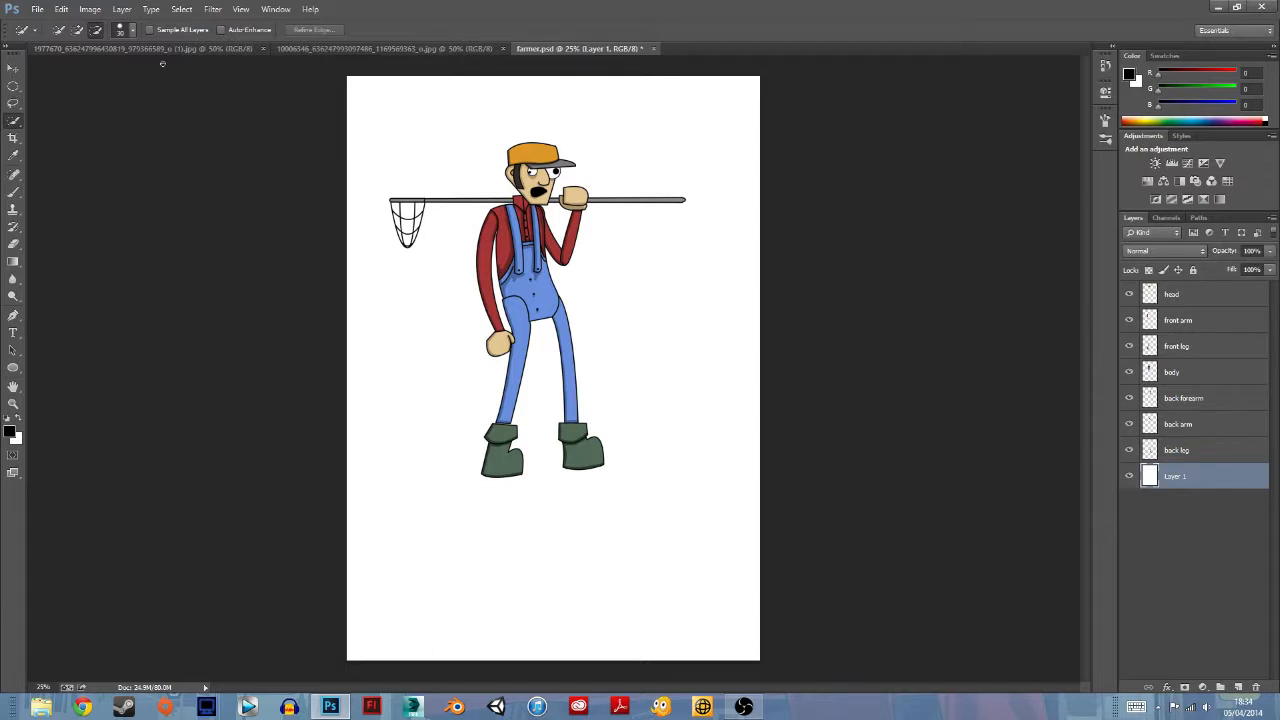
Step: Start a new document using the International Paper preset at A4 size
click(38, 10)
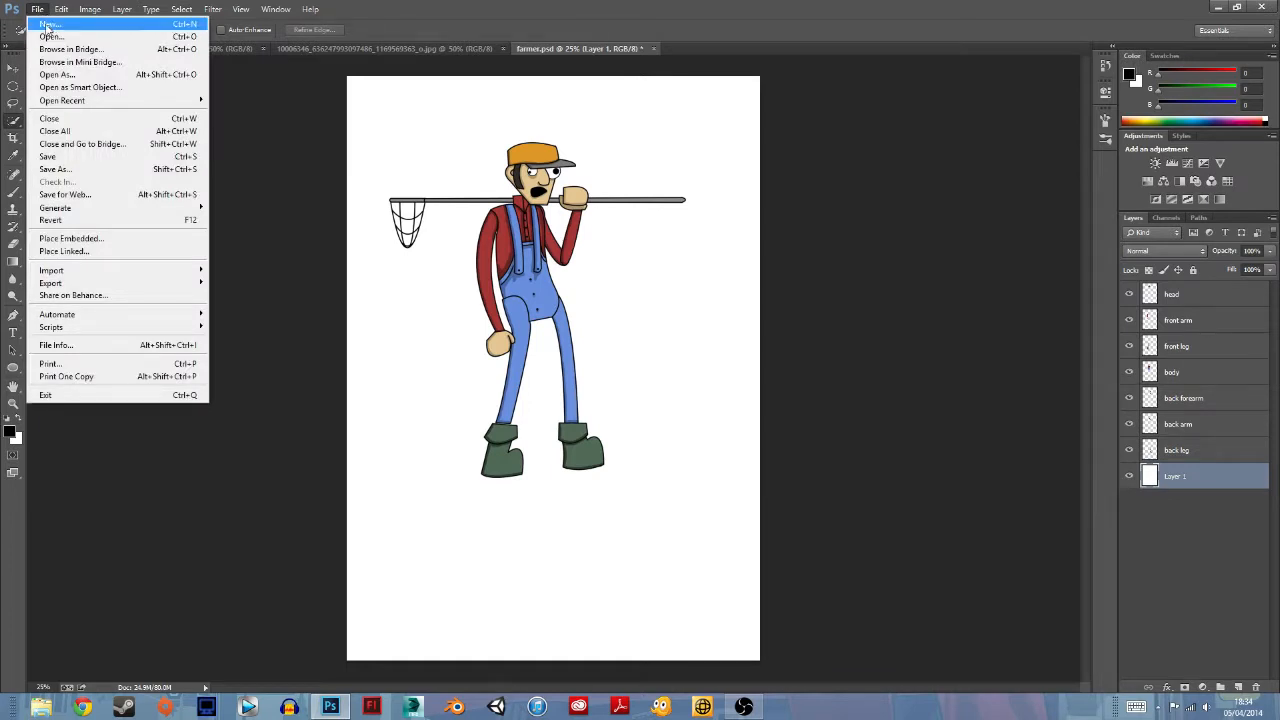
click(46, 25)
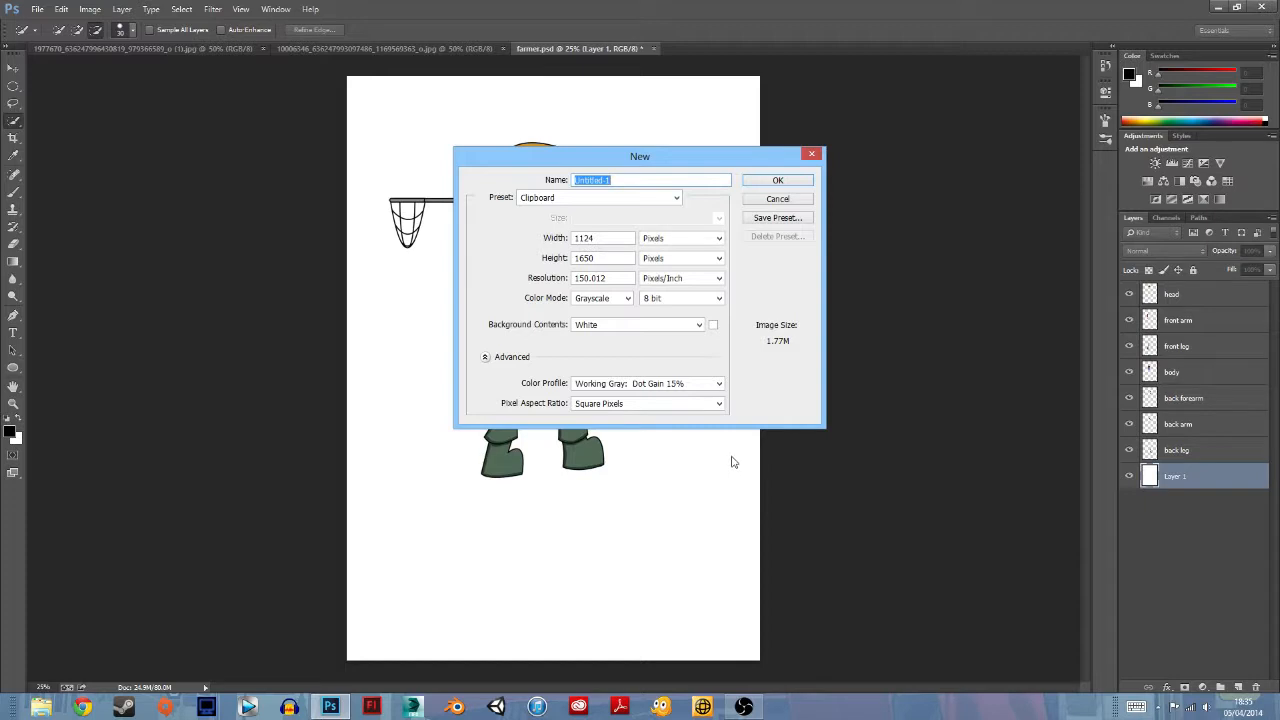
click(676, 198)
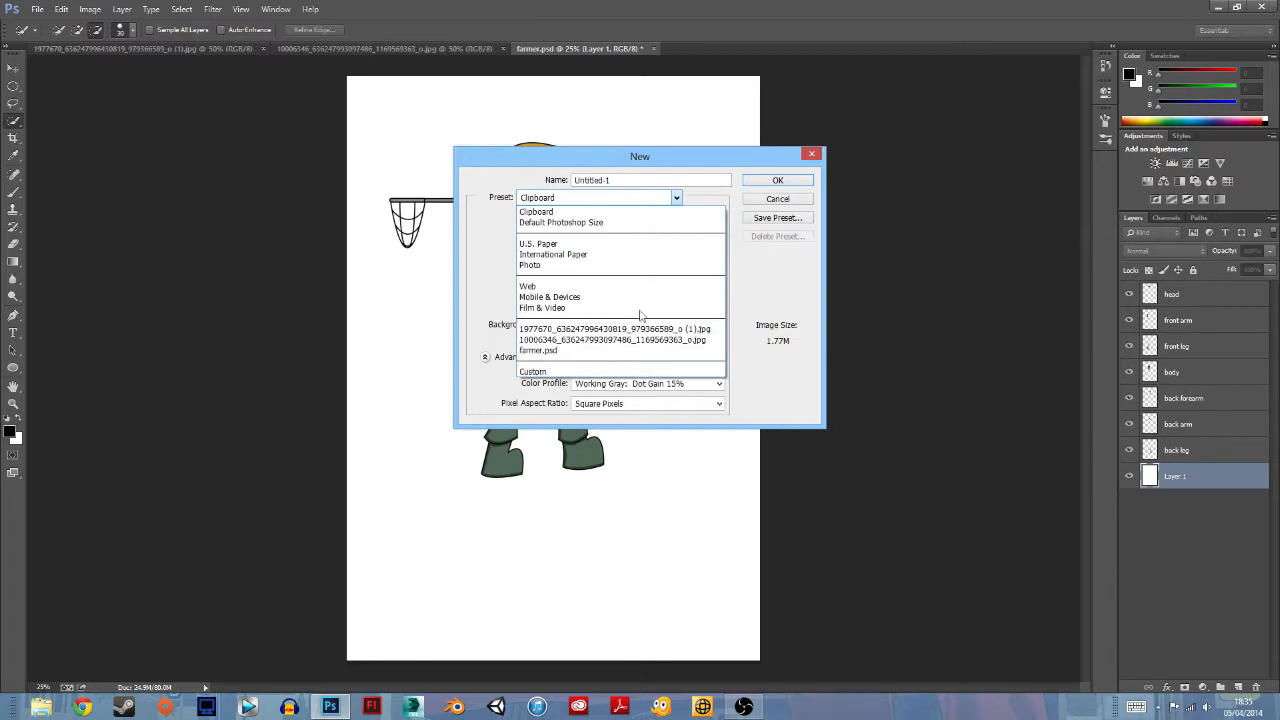
click(612, 257)
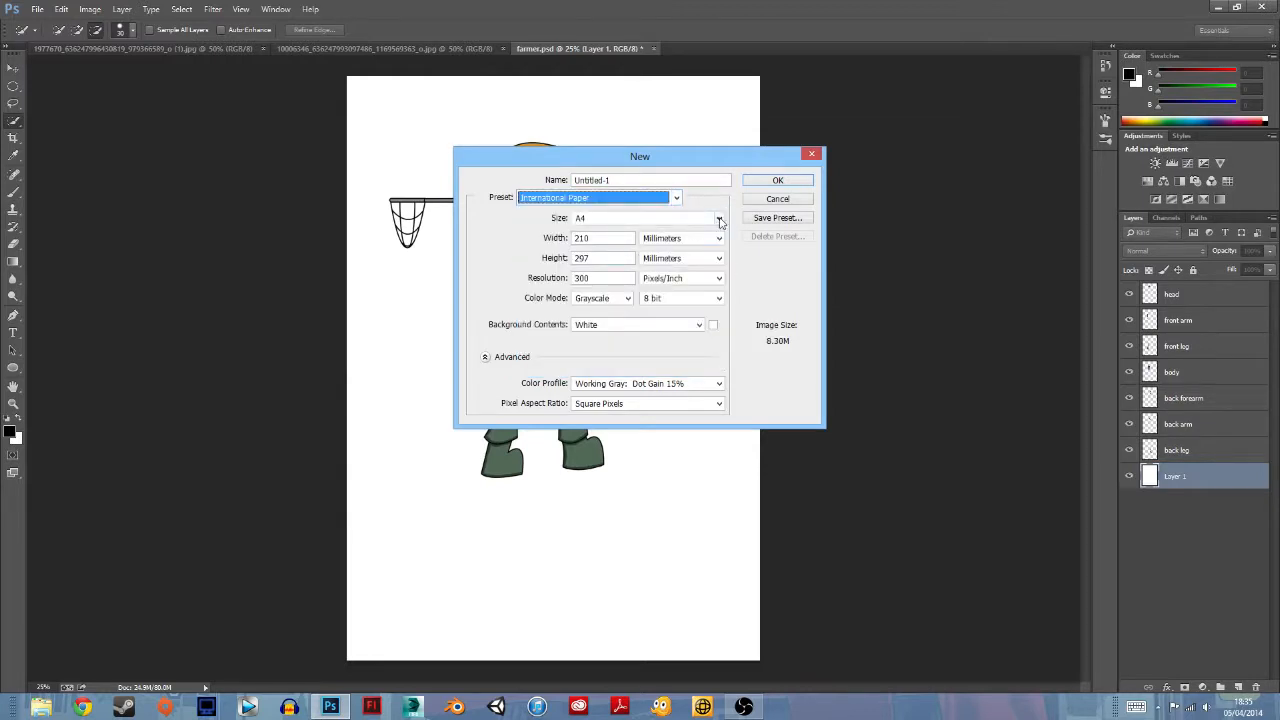
click(719, 220)
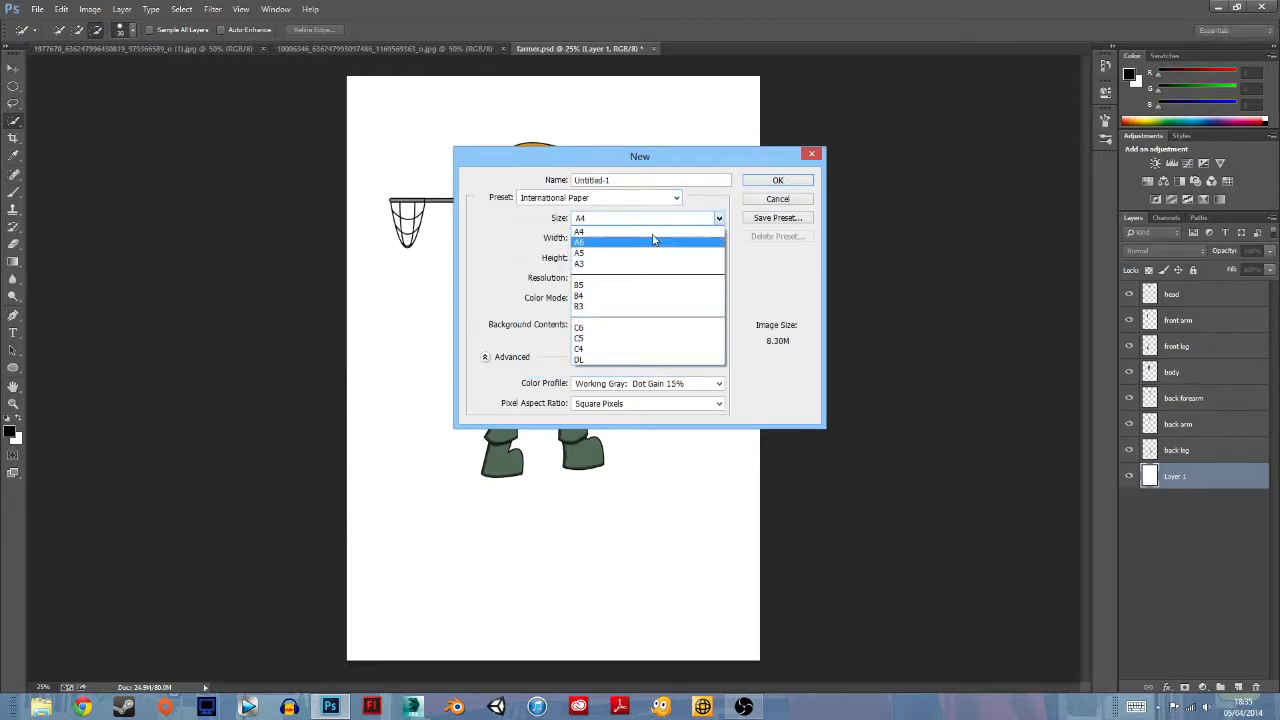
click(646, 232)
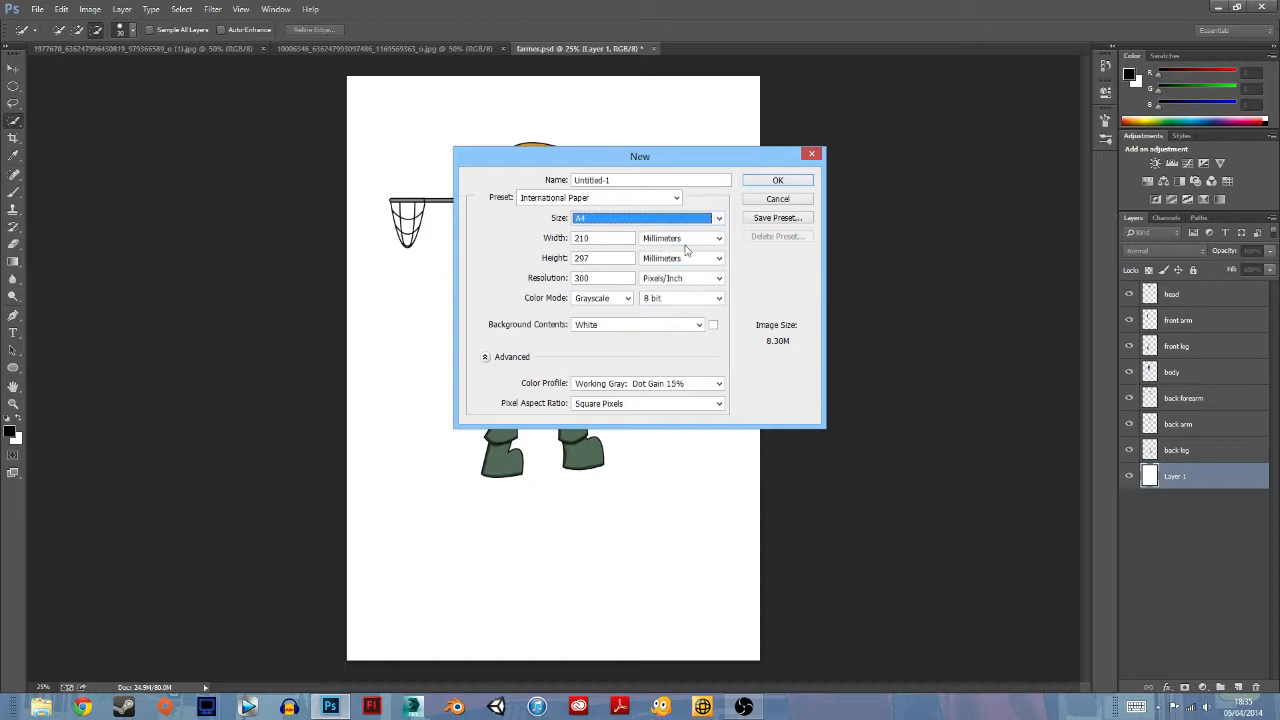
Step: Name the new document "tutorial", set its color mode to RGB Color and create it
double_click(615, 181)
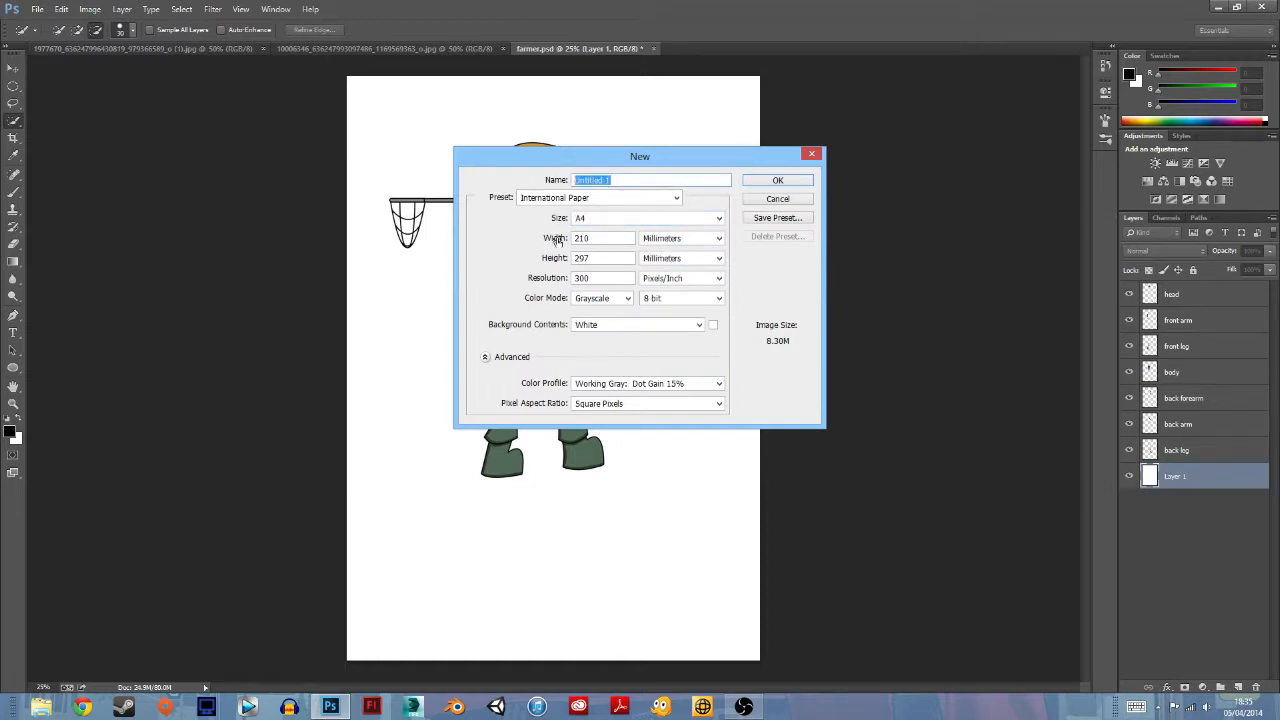
text(tutorial)
click(626, 299)
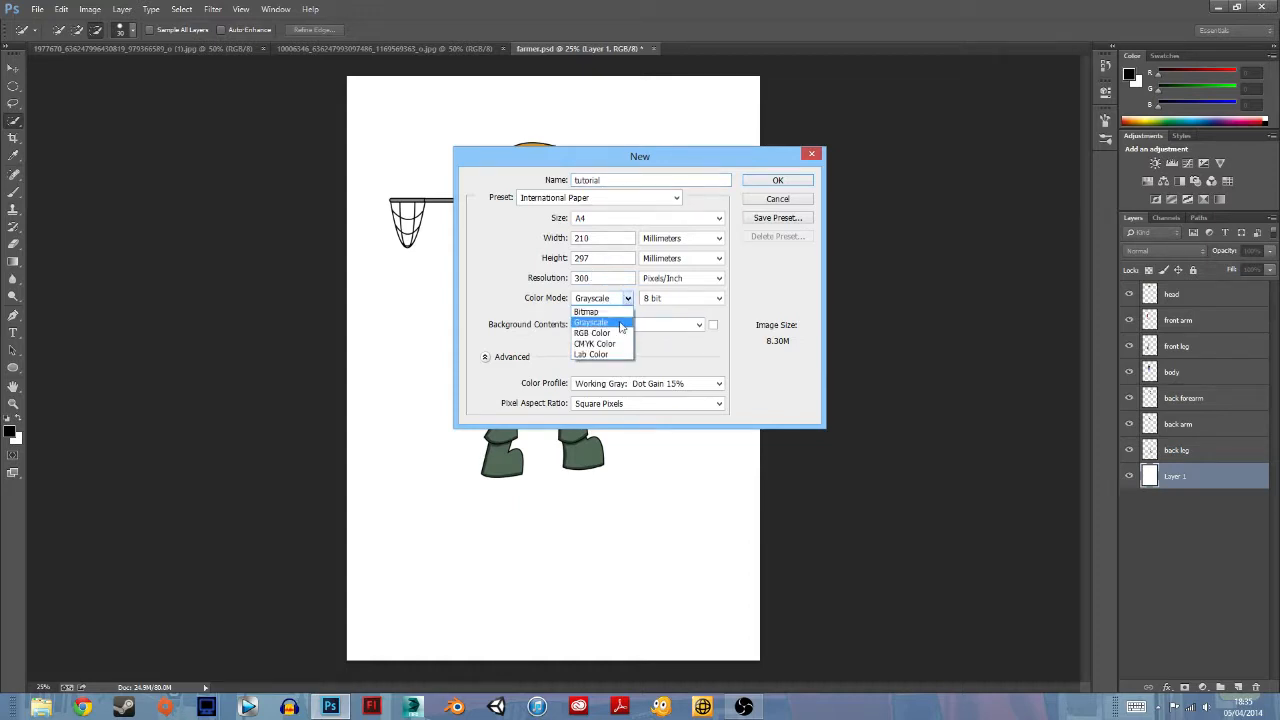
click(605, 334)
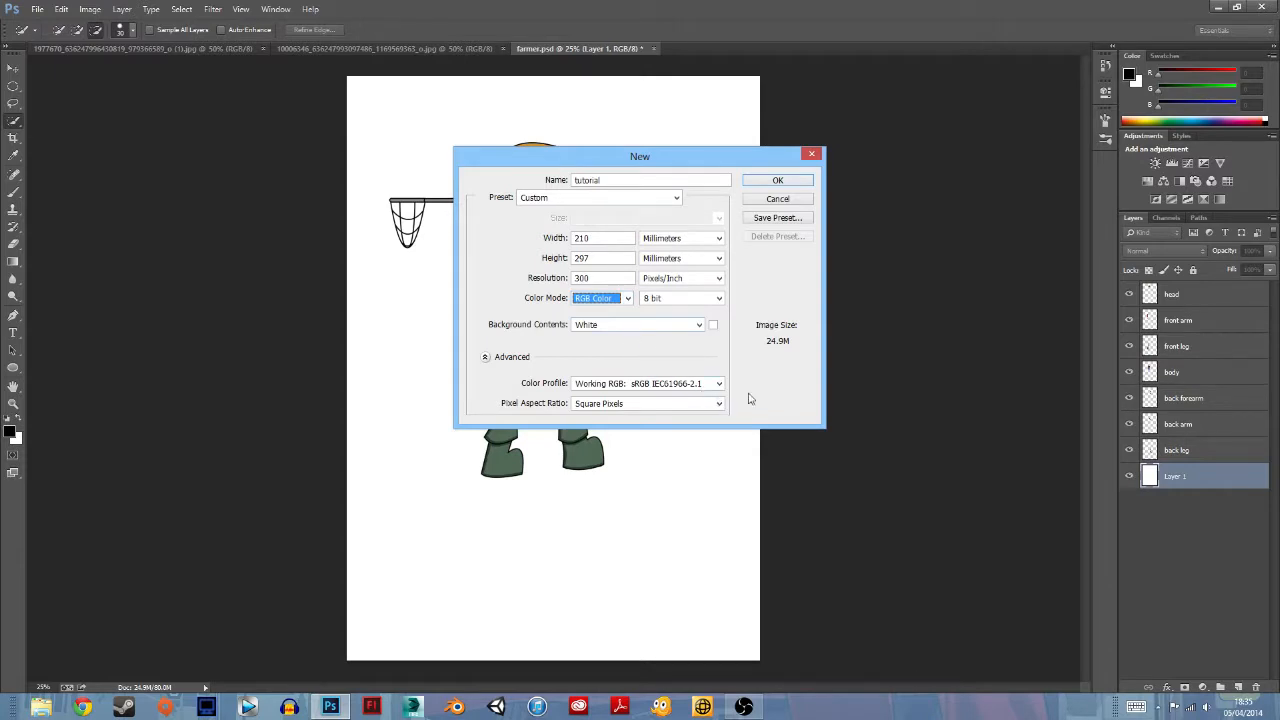
click(789, 179)
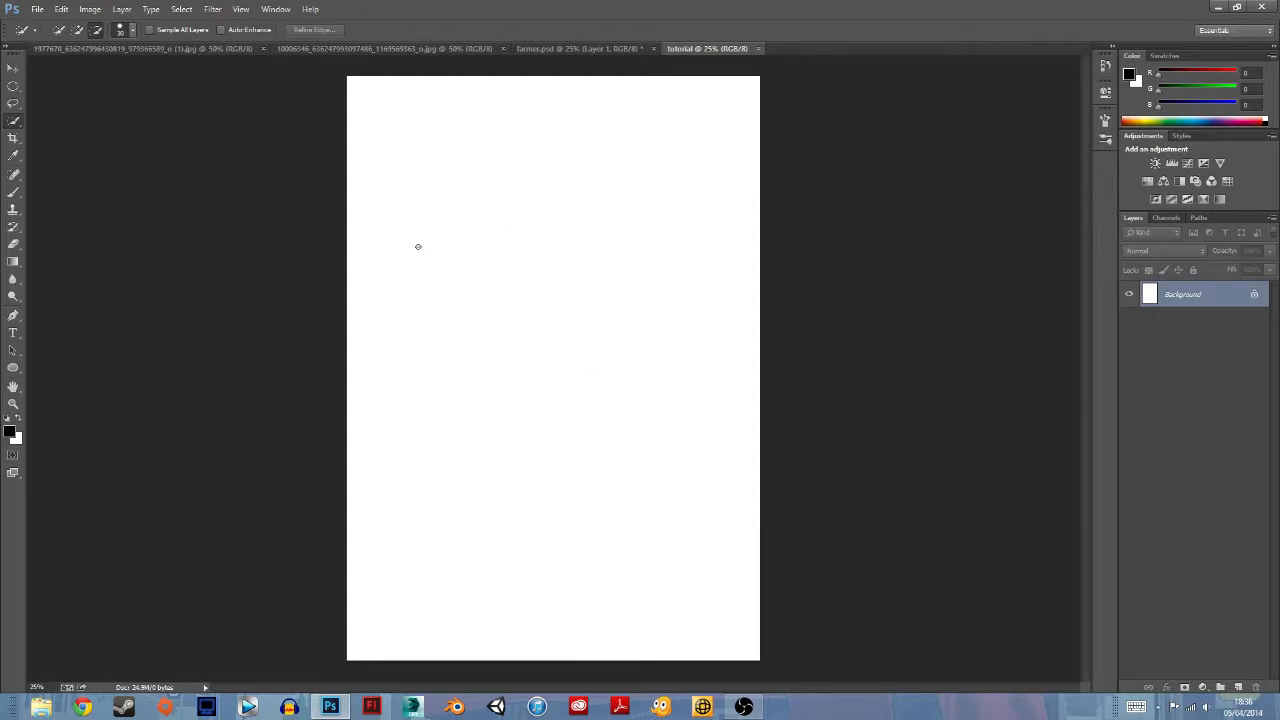
Step: Convert the locked Background of the tutorial document into a regular layer named Layer 0
double_click(1175, 296)
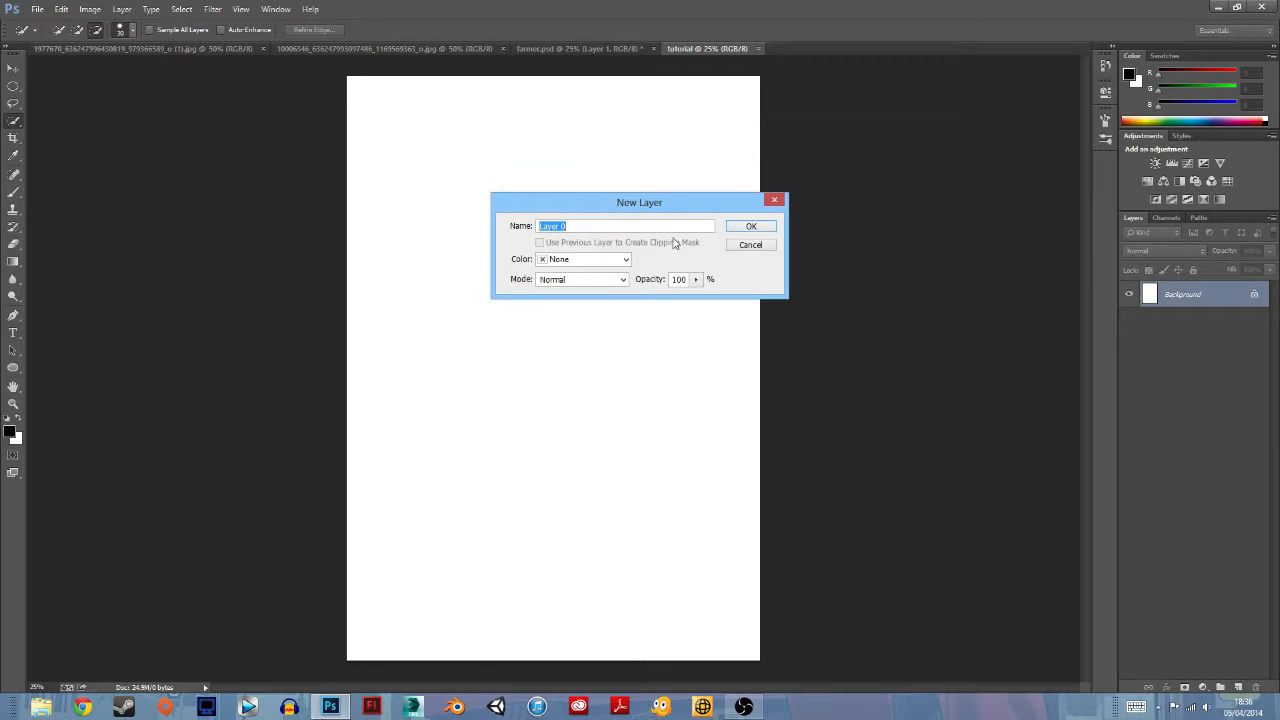
click(573, 227)
click(751, 227)
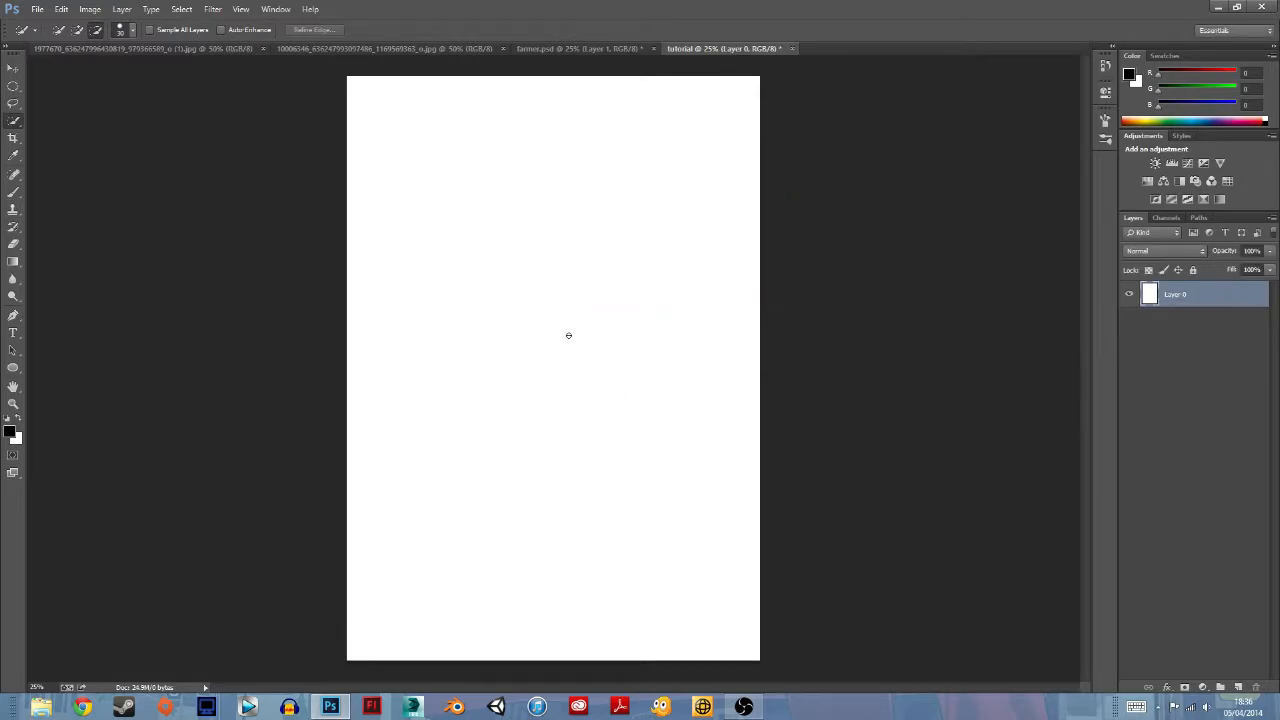
Step: Add five empty layers above Layer 0
click(1239, 688)
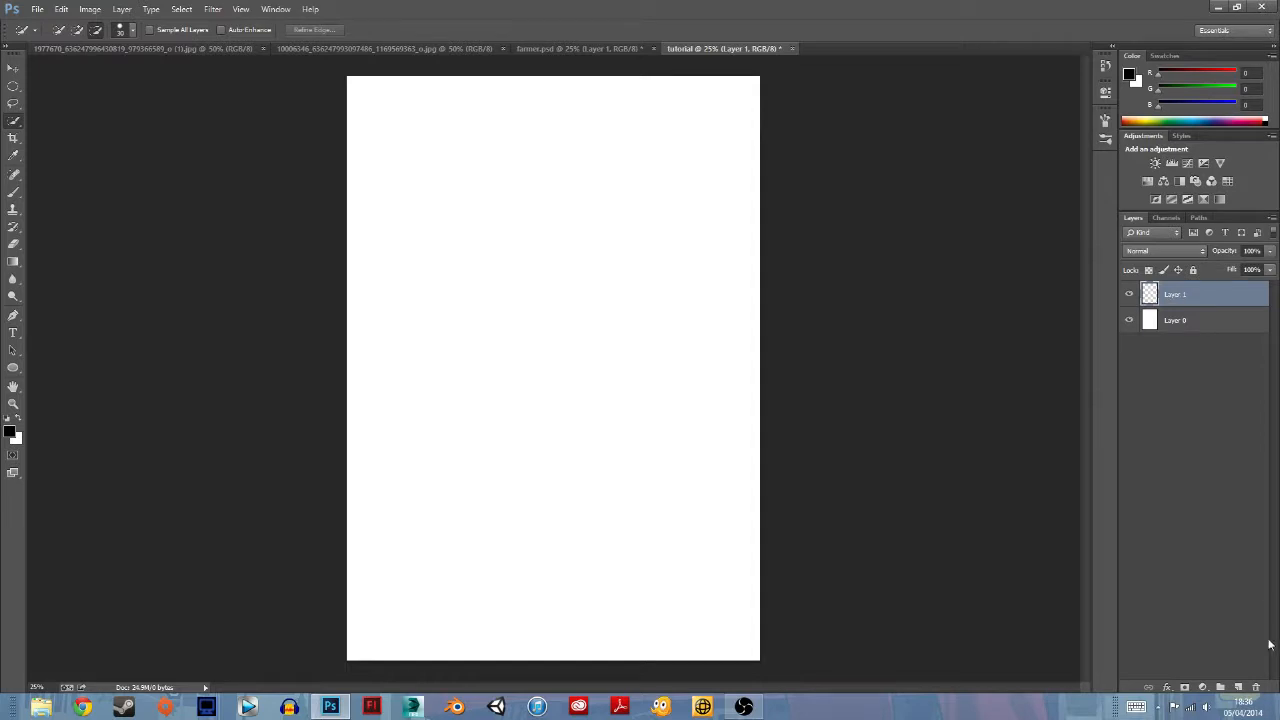
click(1239, 688)
click(1239, 688)
click(1239, 688)
click(1239, 688)
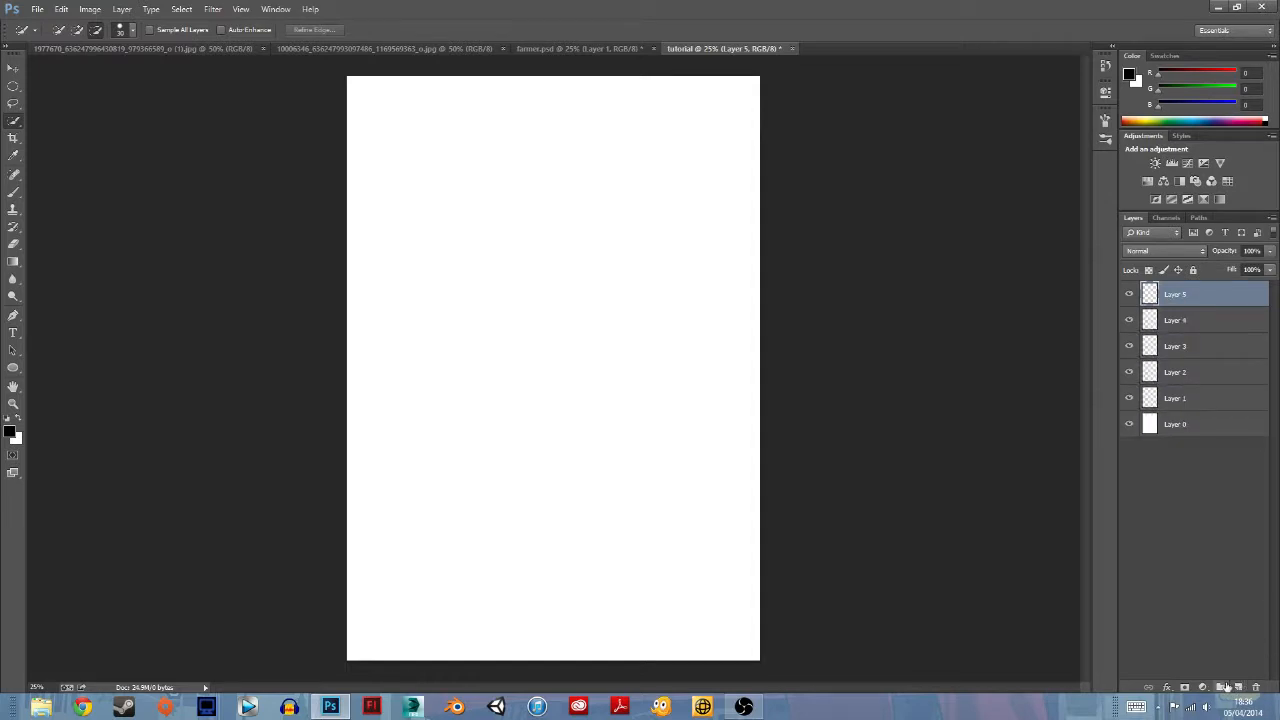
Step: Delete the topmost empty layer, Layer 5, from the tutorial document
right_click(1172, 298)
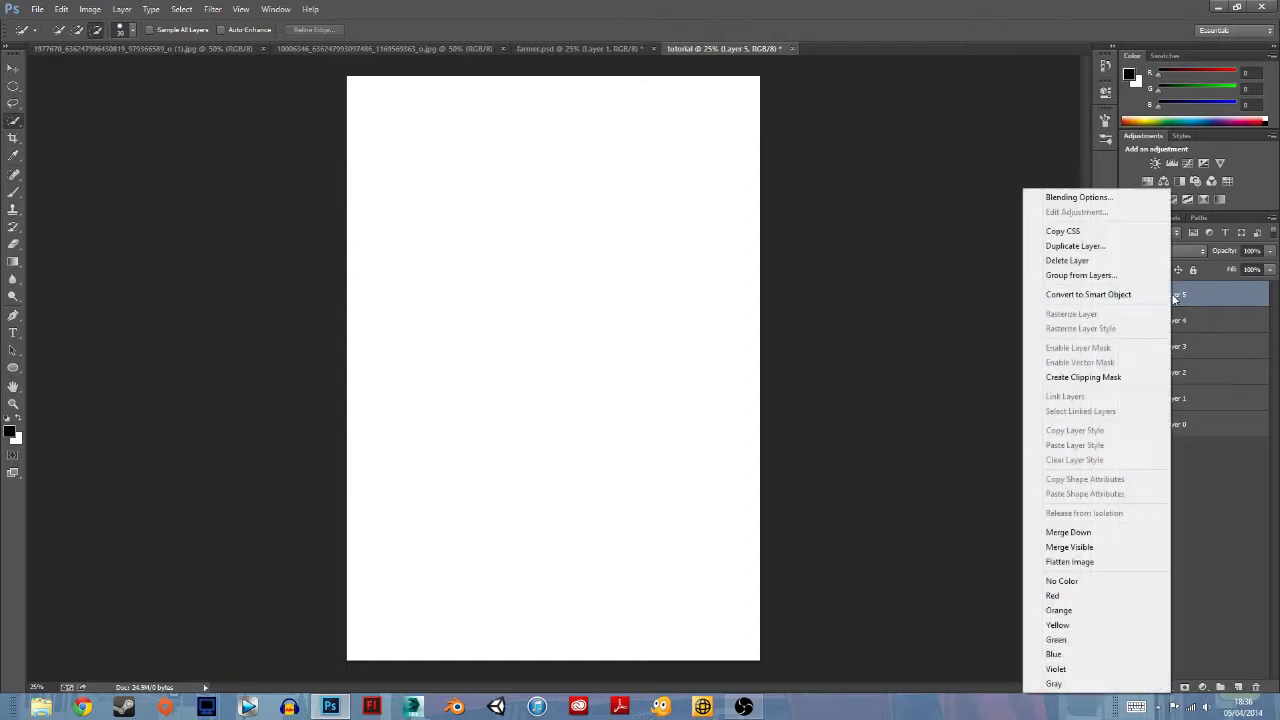
click(1082, 260)
click(592, 267)
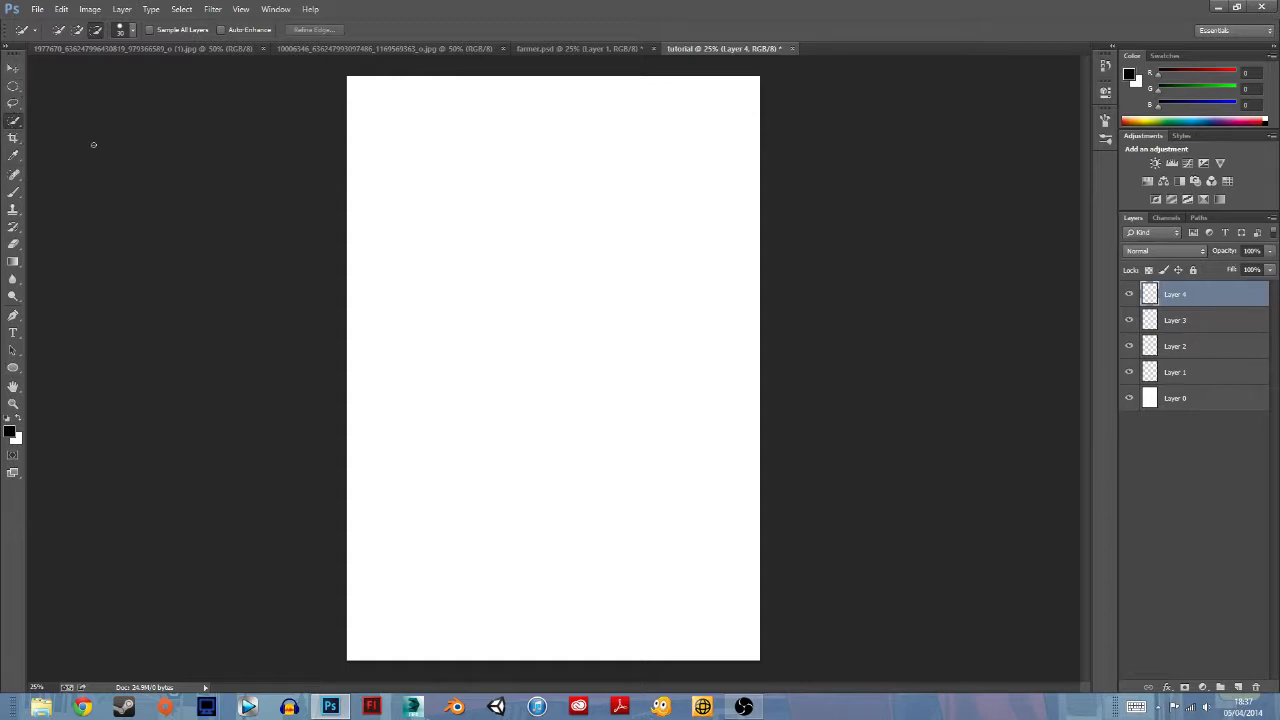
Step: With the Move tool active, switch to the gray pony image and convert its Background into a regular layer named Layer 0
click(13, 68)
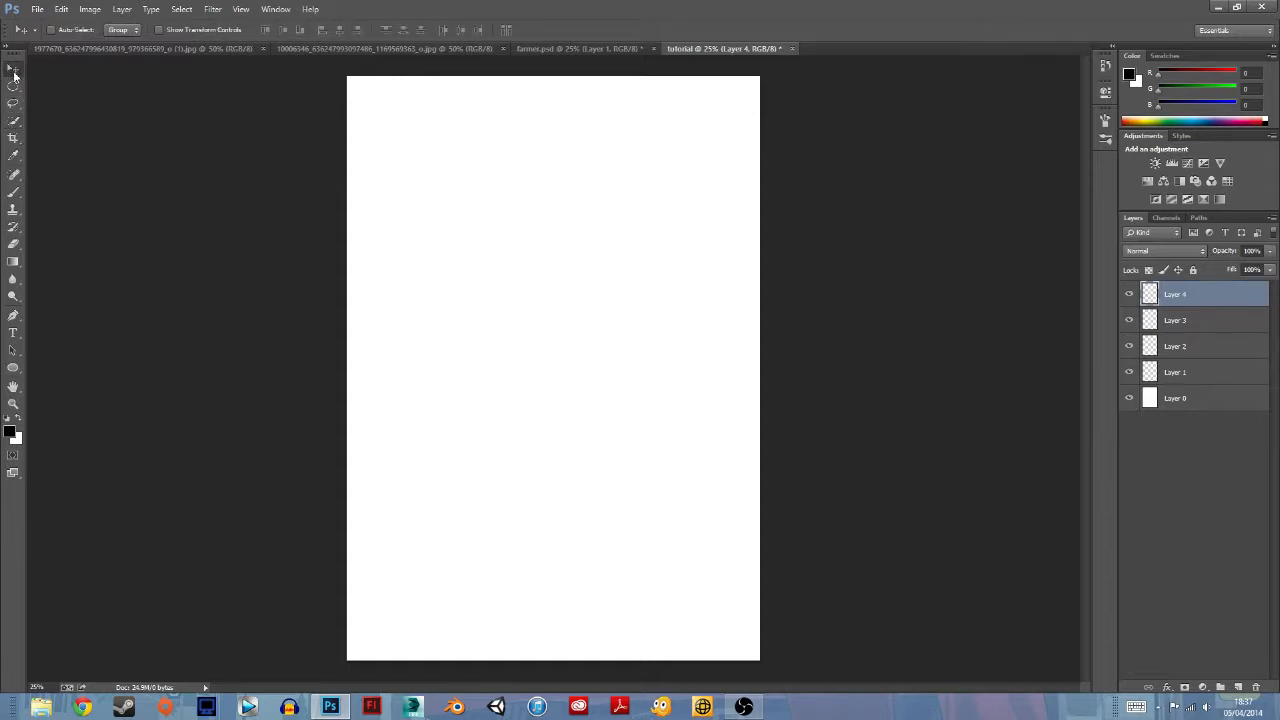
mouse_move(528, 331)
mouse_down()
mouse_move(591, 272)
mouse_move(562, 244)
mouse_up()
click(134, 50)
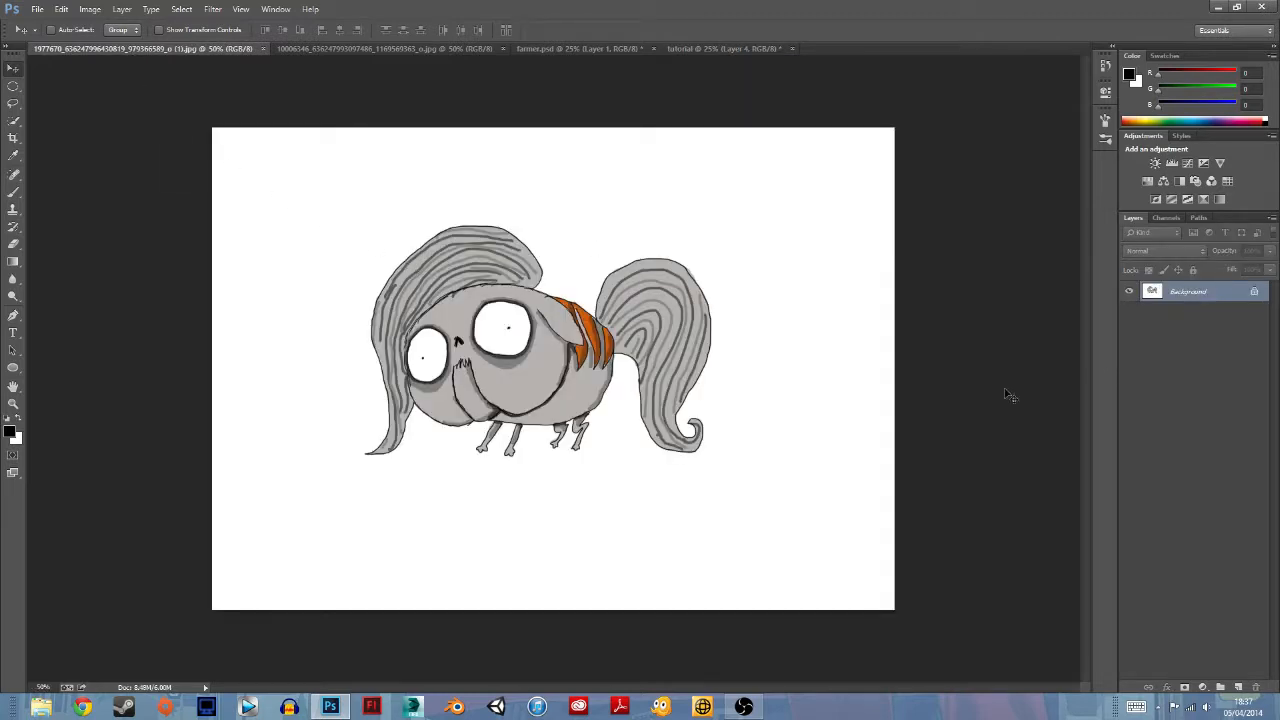
double_click(1187, 292)
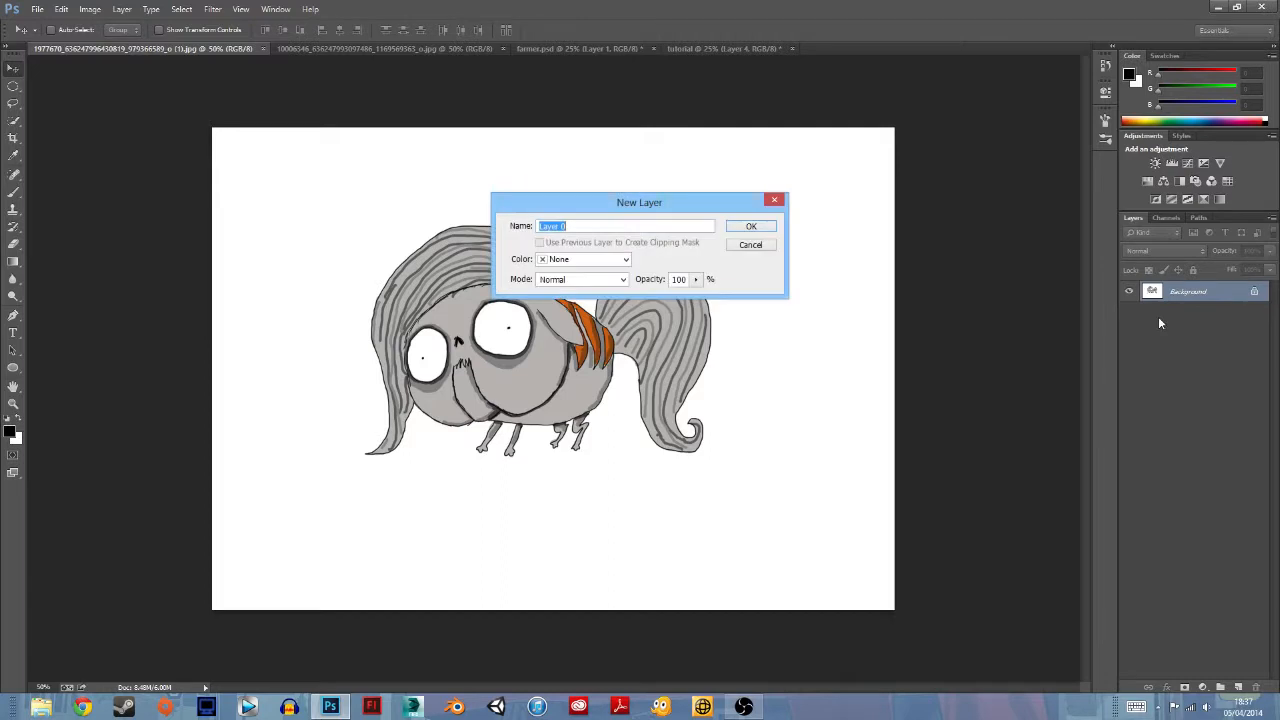
click(766, 229)
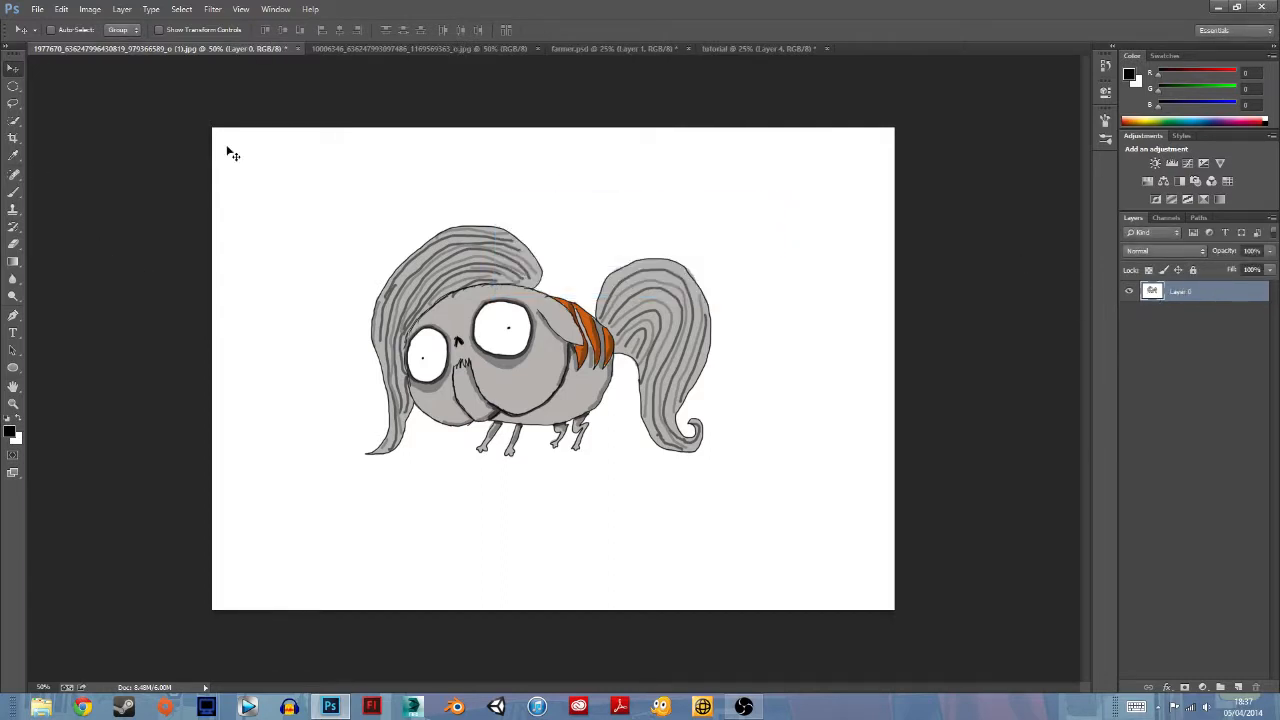
Step: Try copying the whole pony layer into the tutorial document, undo the copy and return to the pony image
drag(532, 345, 592, 258)
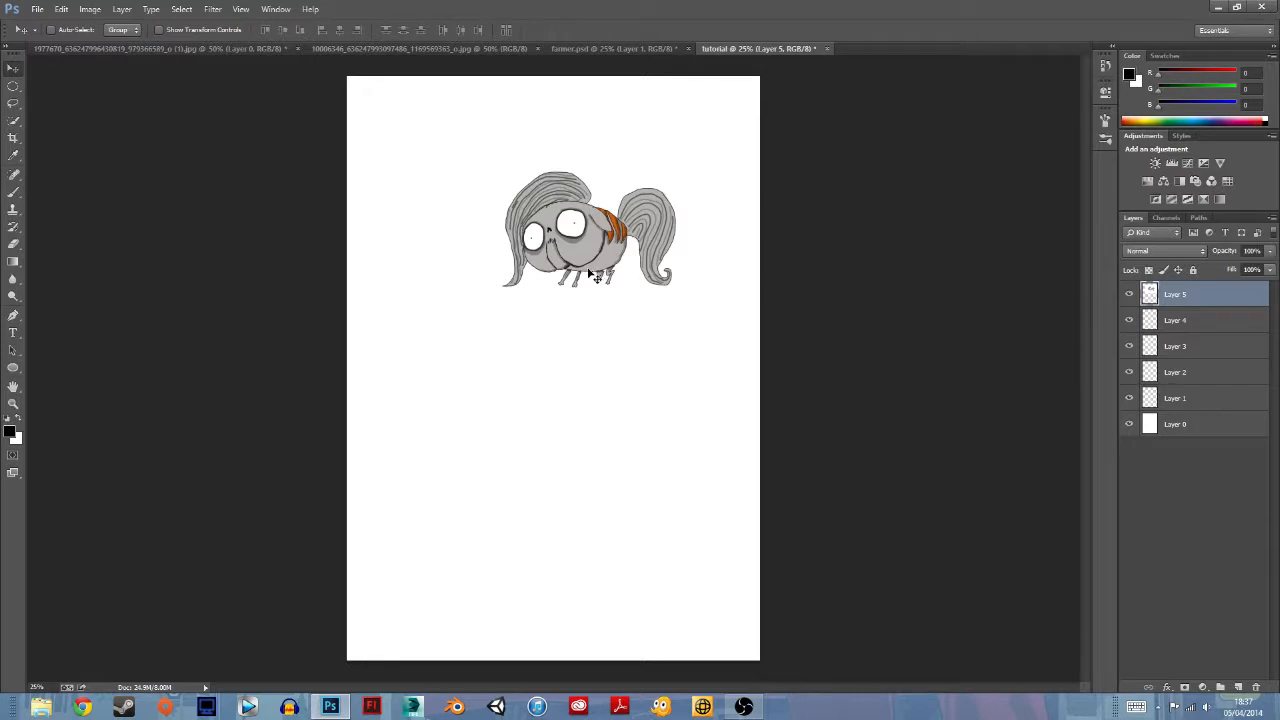
key(ctrl+z)
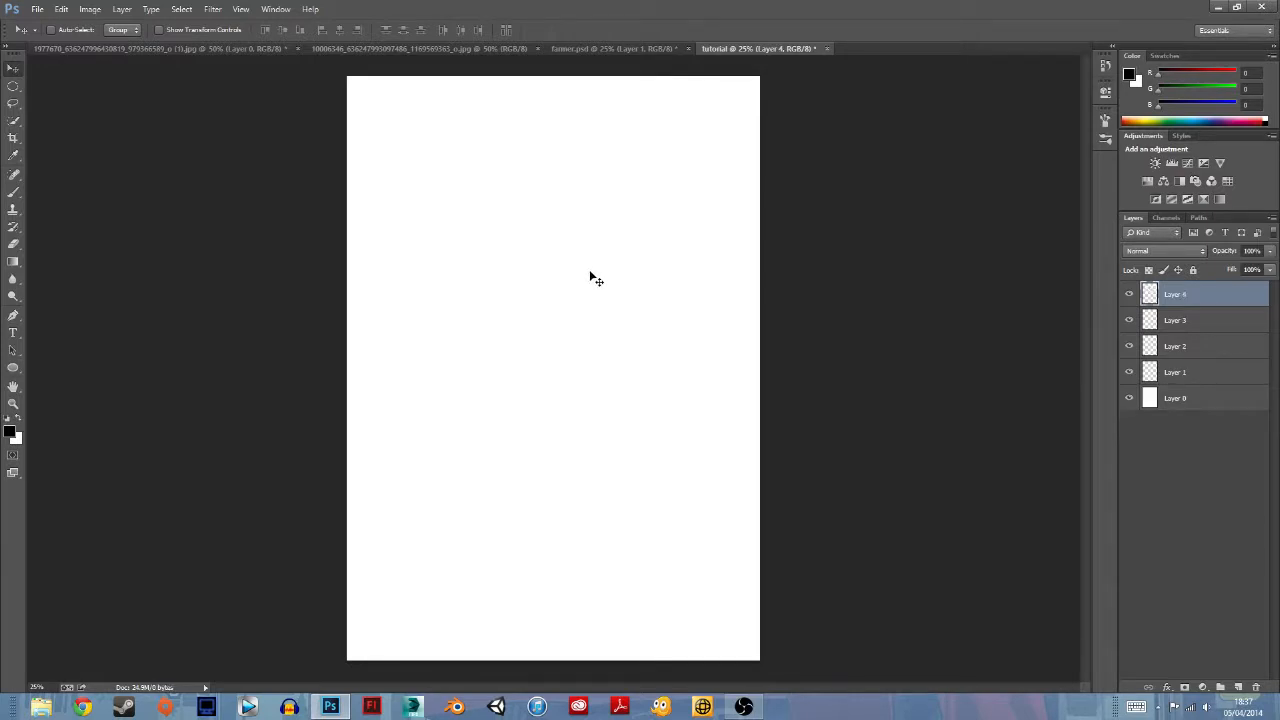
click(164, 49)
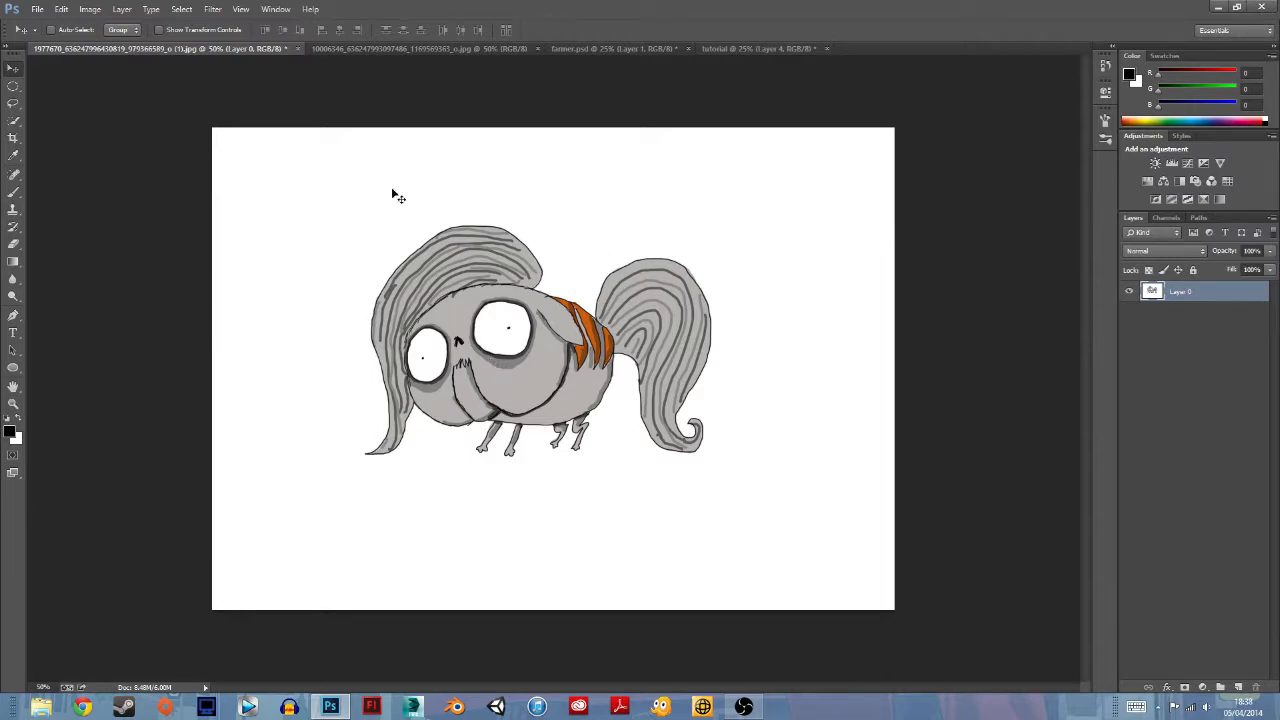
Step: Draw a rectangular marquee selection around the whole pony and try moving it with the Move tool
click(14, 88)
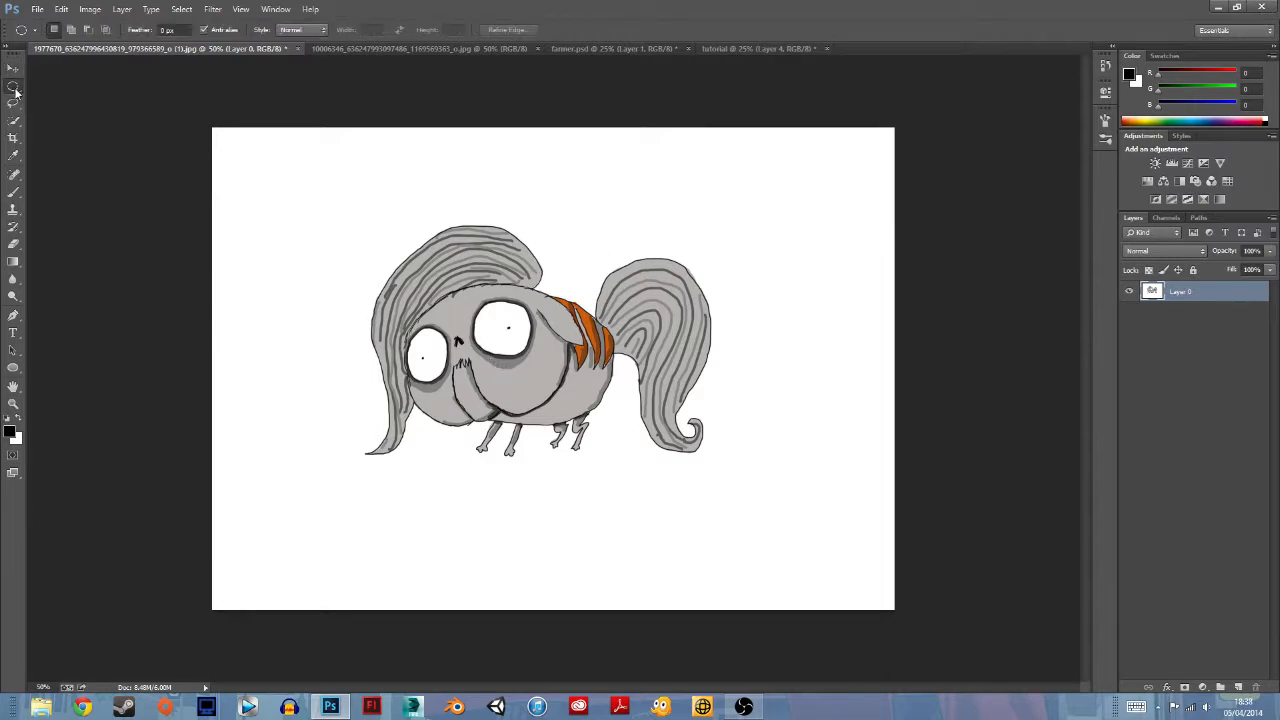
right_click(16, 90)
click(50, 89)
drag(248, 162, 821, 539)
click(14, 70)
mouse_move(529, 380)
mouse_down()
mouse_move(690, 212)
mouse_move(670, 318)
mouse_move(578, 412)
mouse_move(558, 525)
mouse_move(536, 363)
mouse_up()
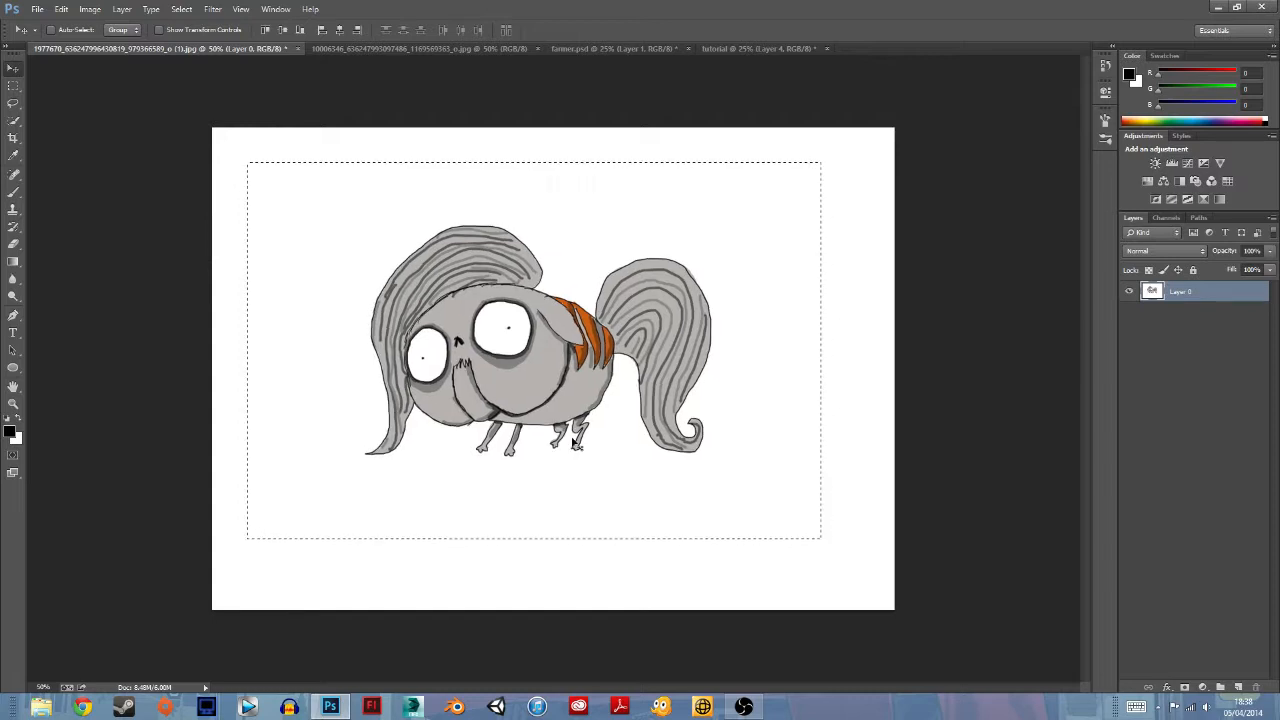
Step: Delete the contents of the rectangular selection, undo the deletion and clear the selection
click(13, 85)
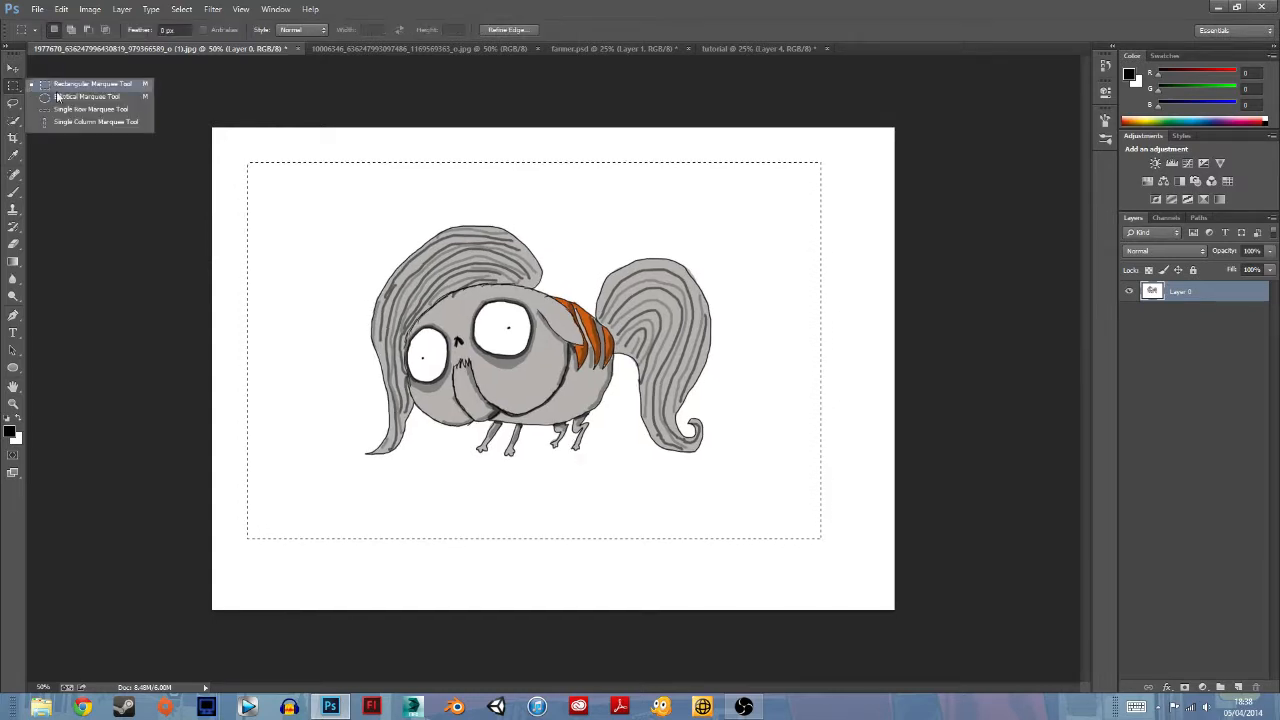
click(64, 96)
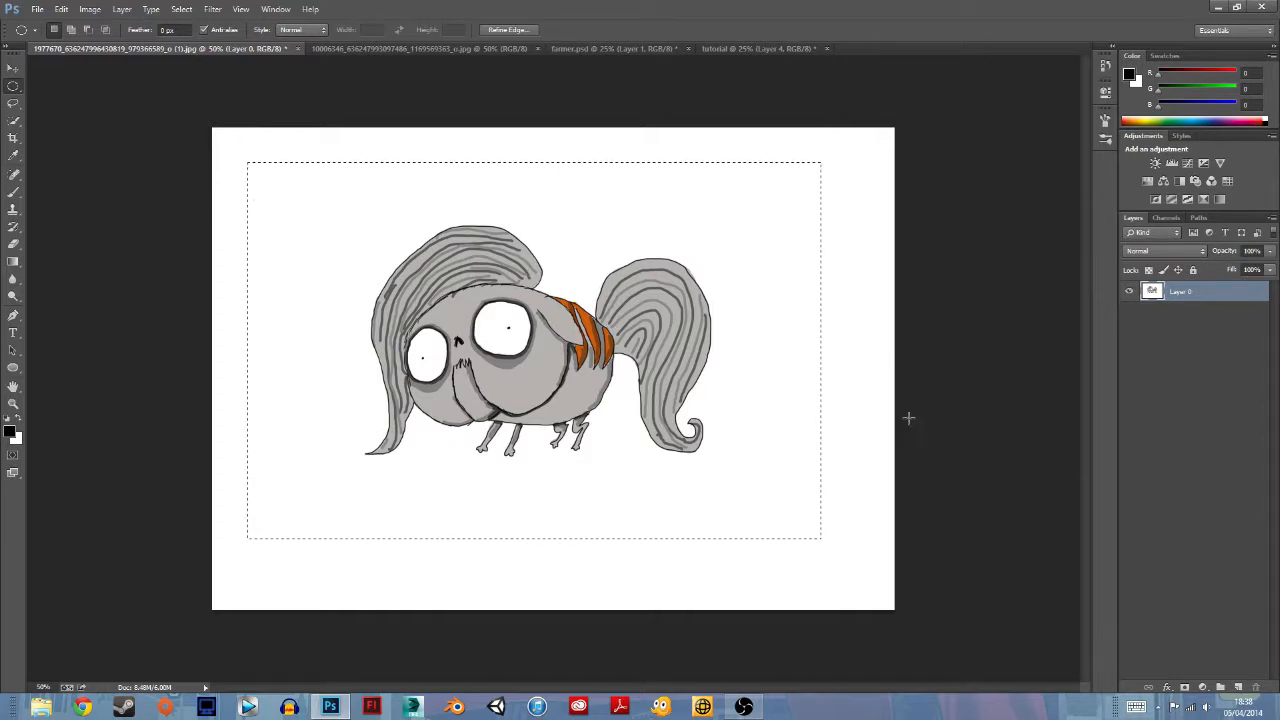
key(Delete)
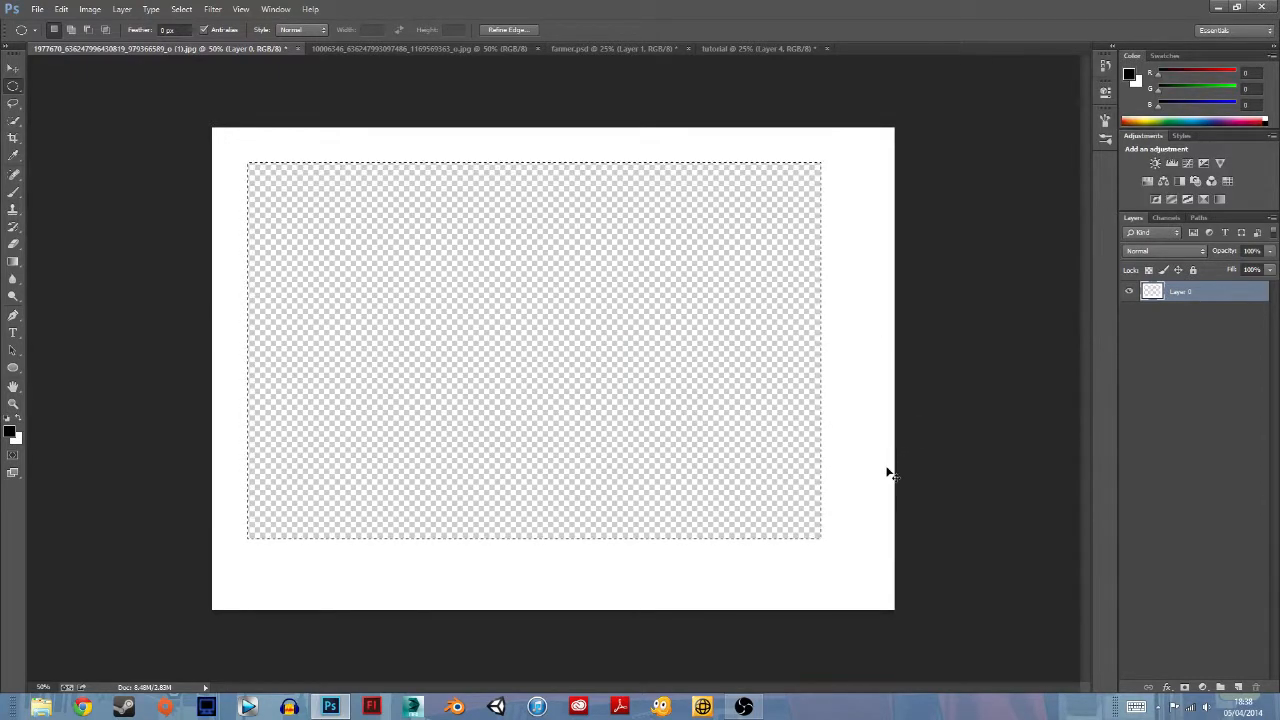
key(ctrl+z)
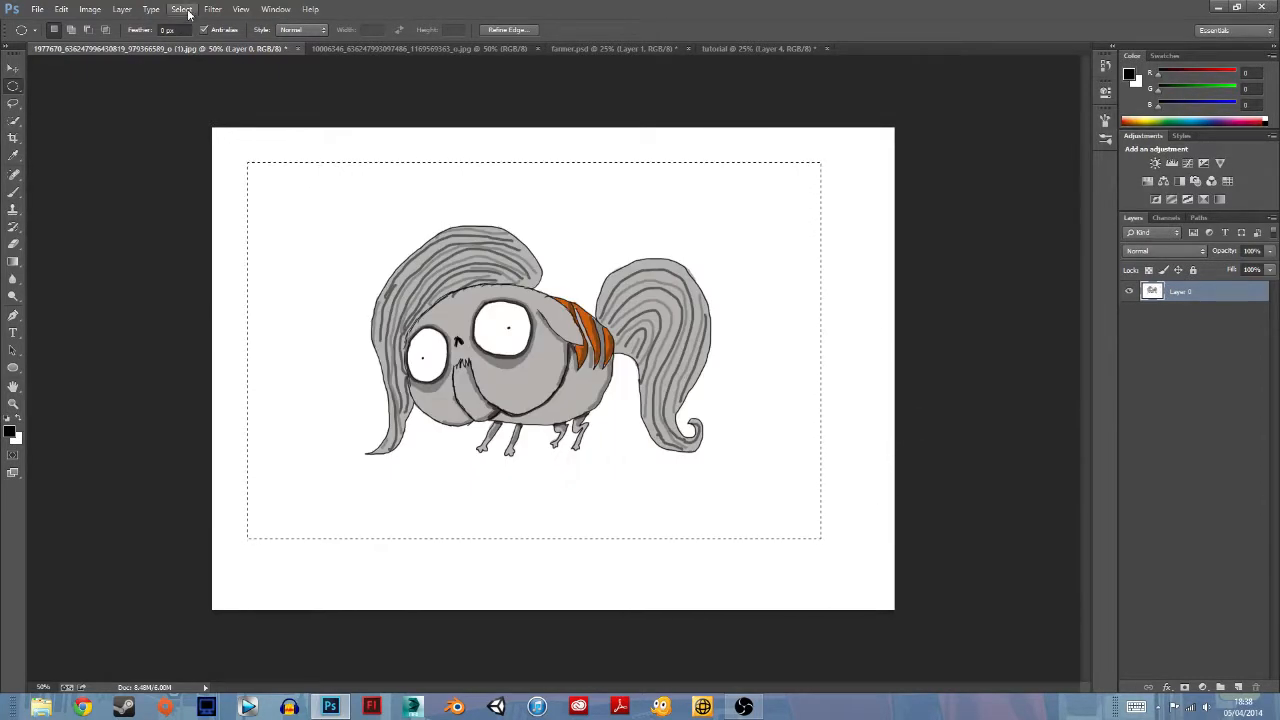
click(182, 10)
click(204, 38)
Step: Try out elliptical marquee selections over the pony and deselect
click(14, 88)
click(48, 98)
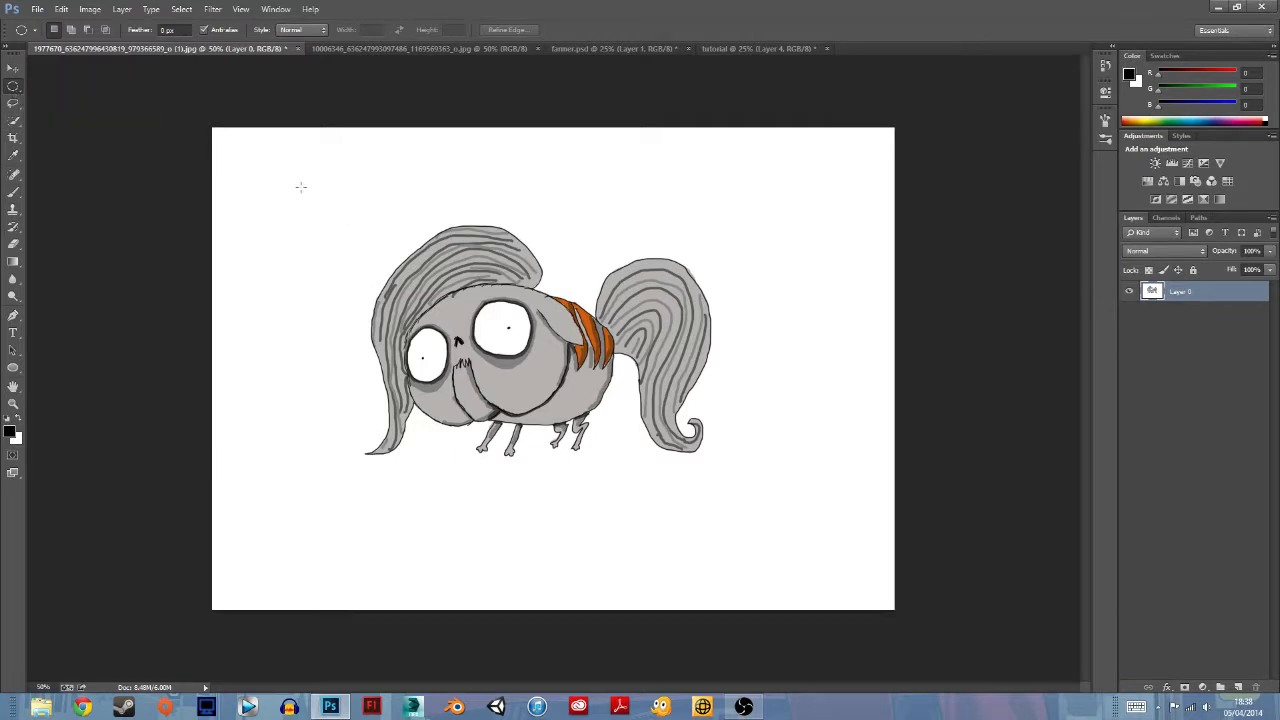
mouse_move(266, 195)
mouse_down()
mouse_move(676, 398)
mouse_move(818, 585)
mouse_up()
click(799, 573)
mouse_move(303, 199)
mouse_down()
mouse_move(453, 292)
mouse_move(830, 481)
mouse_up()
click(183, 9)
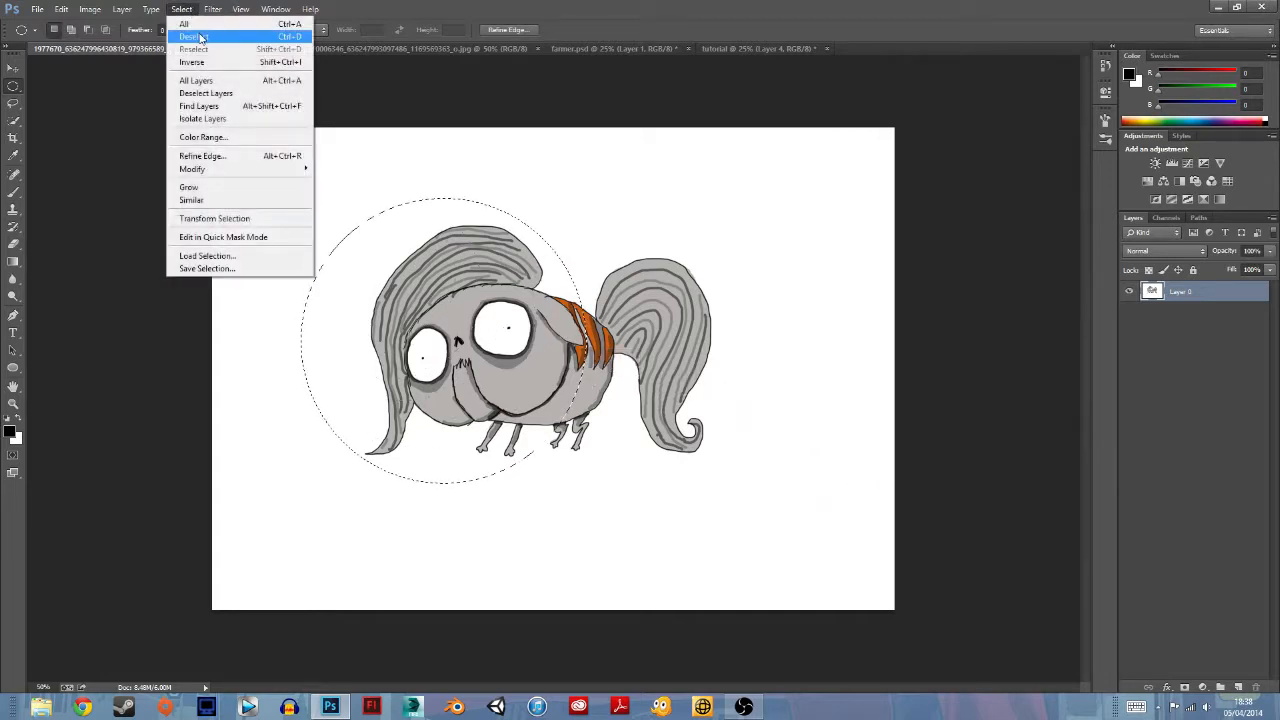
click(203, 35)
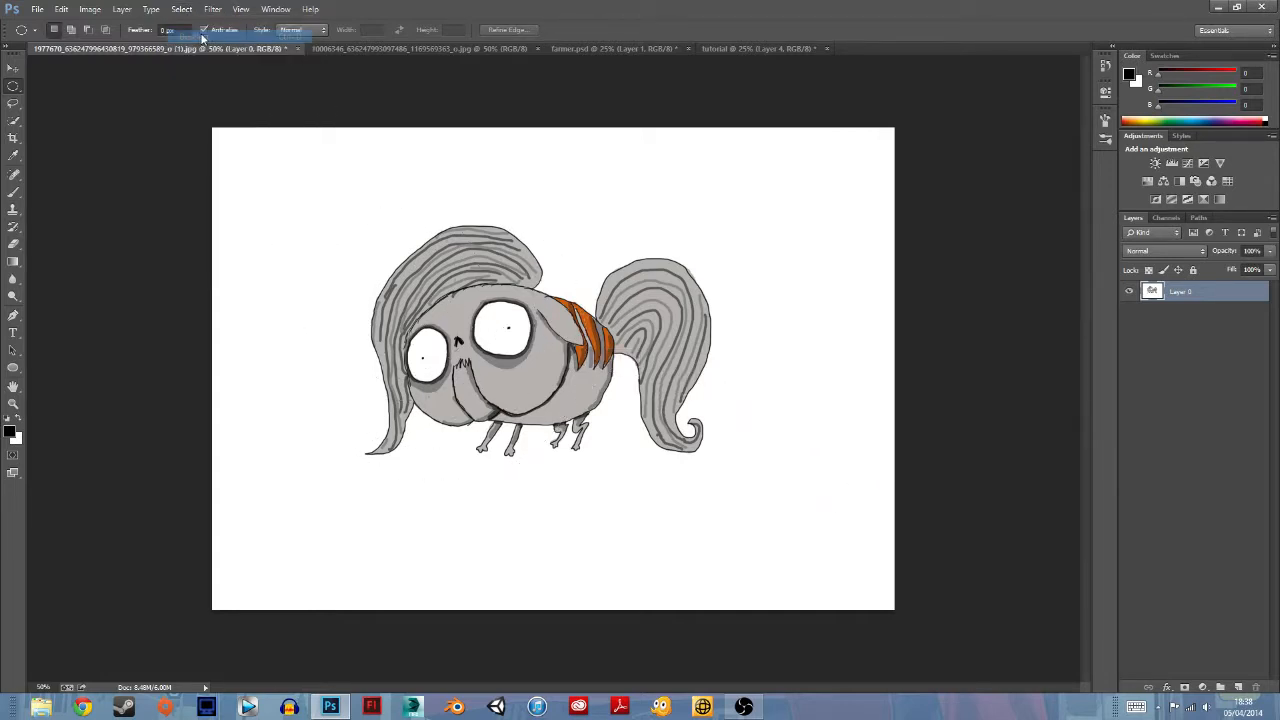
Step: Draw a freehand Lasso selection loosely around the entire pony and activate the Move tool
click(14, 104)
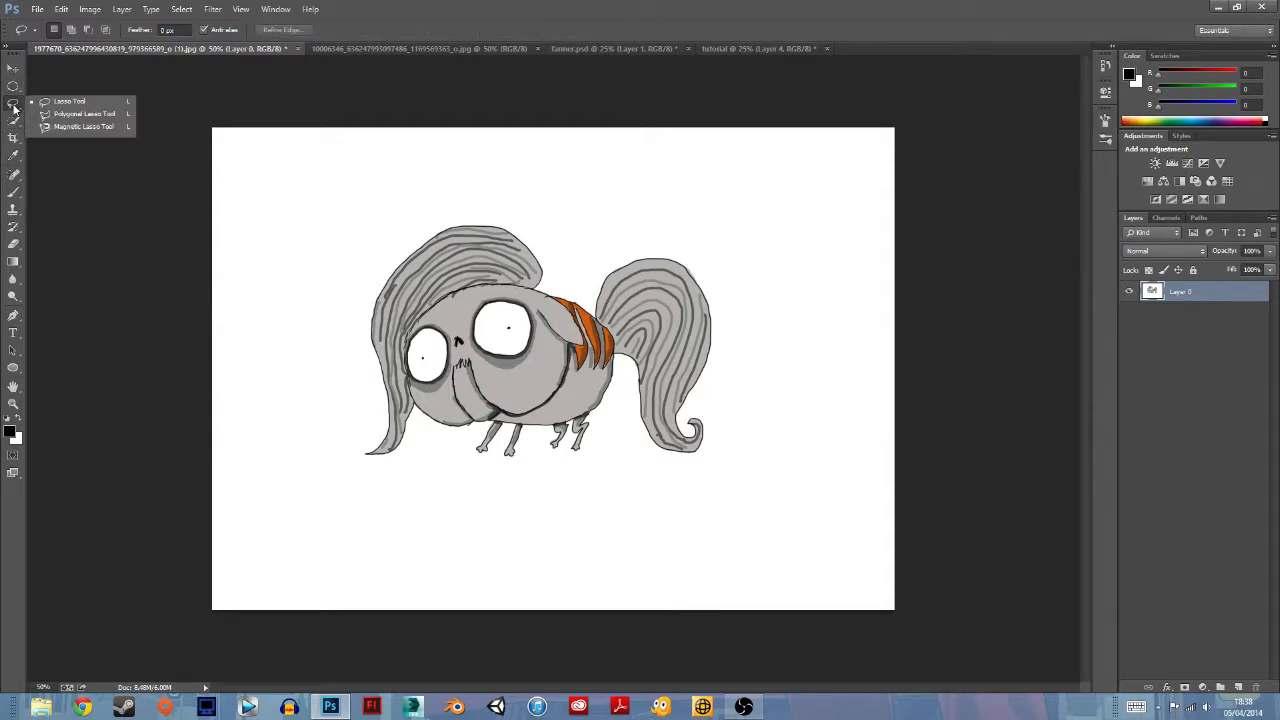
click(14, 107)
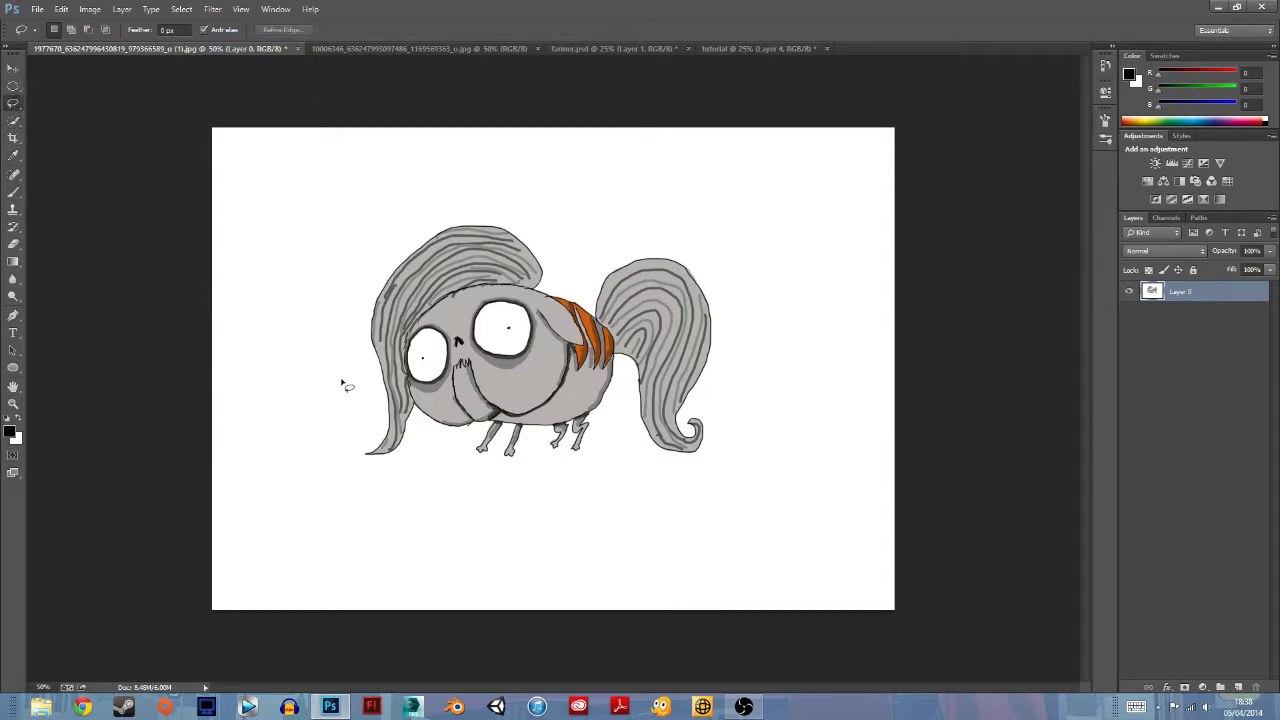
mouse_move(372, 430)
mouse_down()
mouse_move(358, 260)
mouse_move(407, 198)
mouse_move(465, 176)
mouse_move(530, 203)
mouse_move(567, 260)
mouse_move(674, 241)
mouse_move(726, 268)
mouse_move(748, 320)
mouse_move(719, 384)
mouse_move(730, 436)
mouse_move(673, 506)
mouse_move(574, 484)
mouse_move(400, 514)
mouse_move(254, 487)
mouse_move(320, 432)
mouse_move(376, 430)
mouse_up()
key(v)
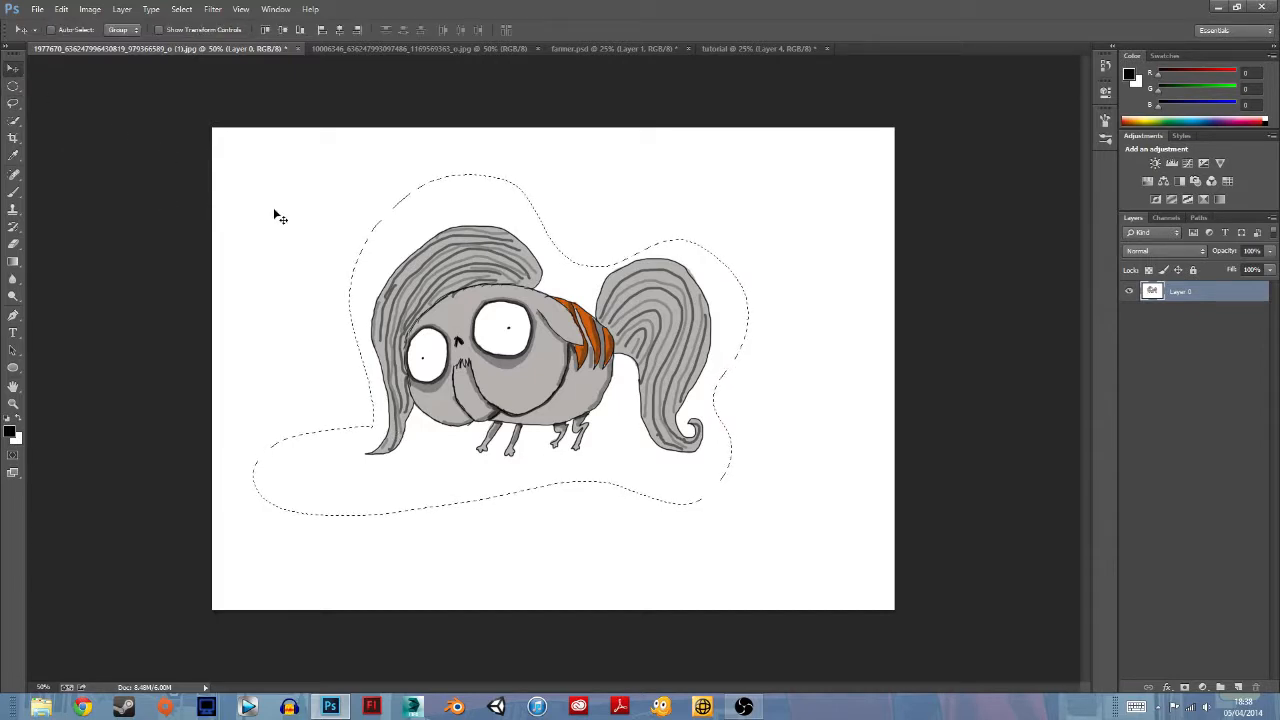
Step: Nudge the lassoed pony, undo the move, and clear the freehand selection with the Polygonal Lasso tool activated
mouse_move(455, 383)
mouse_down()
mouse_move(500, 350)
mouse_move(527, 359)
mouse_move(460, 392)
mouse_up()
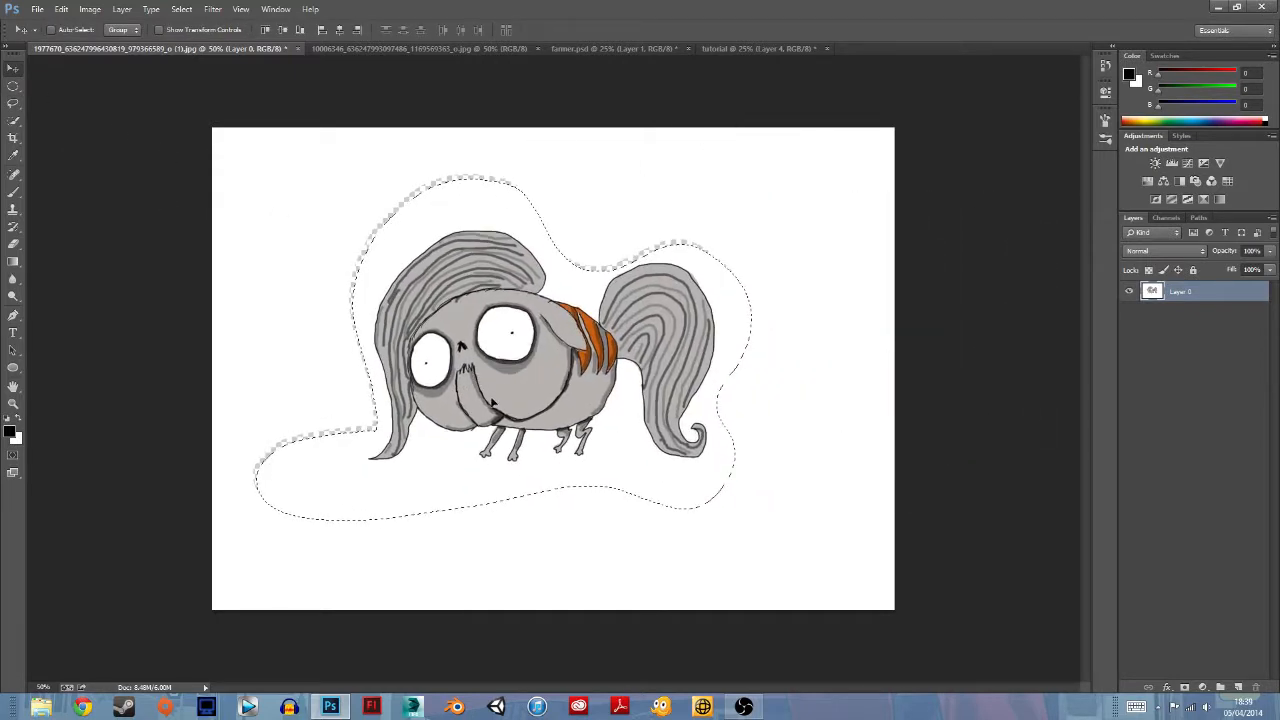
key(ctrl+z)
click(13, 104)
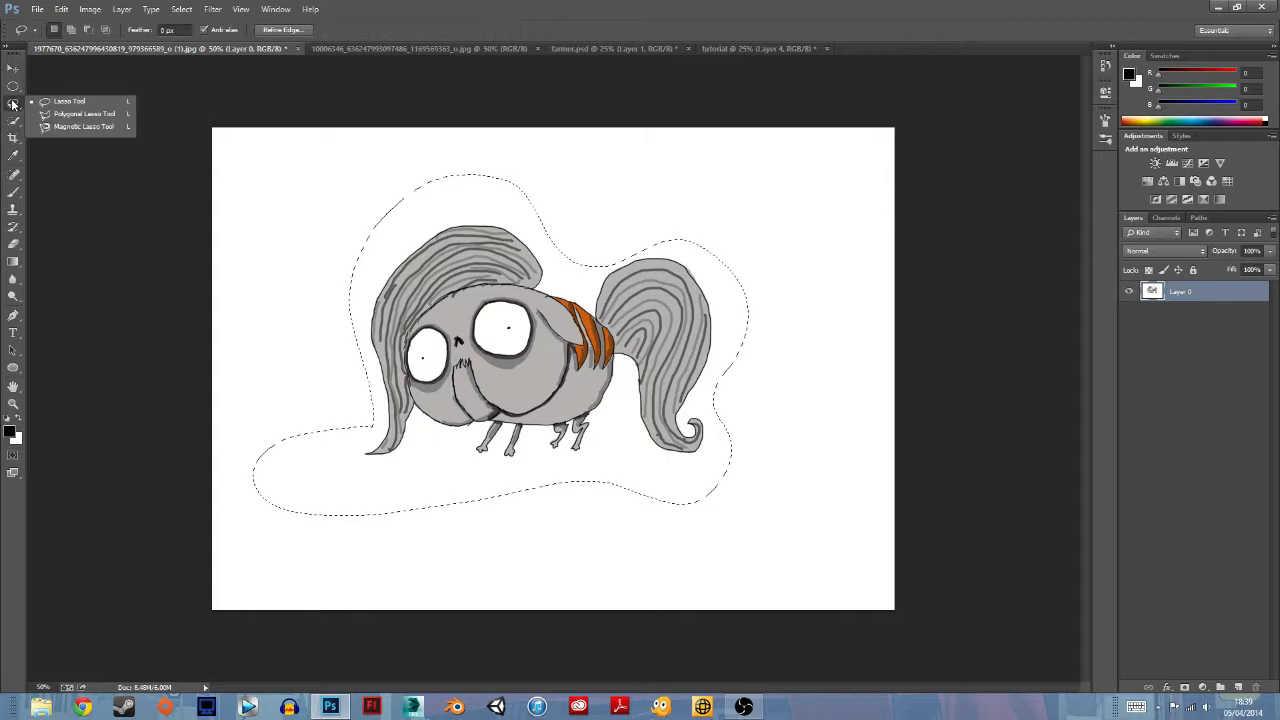
click(92, 115)
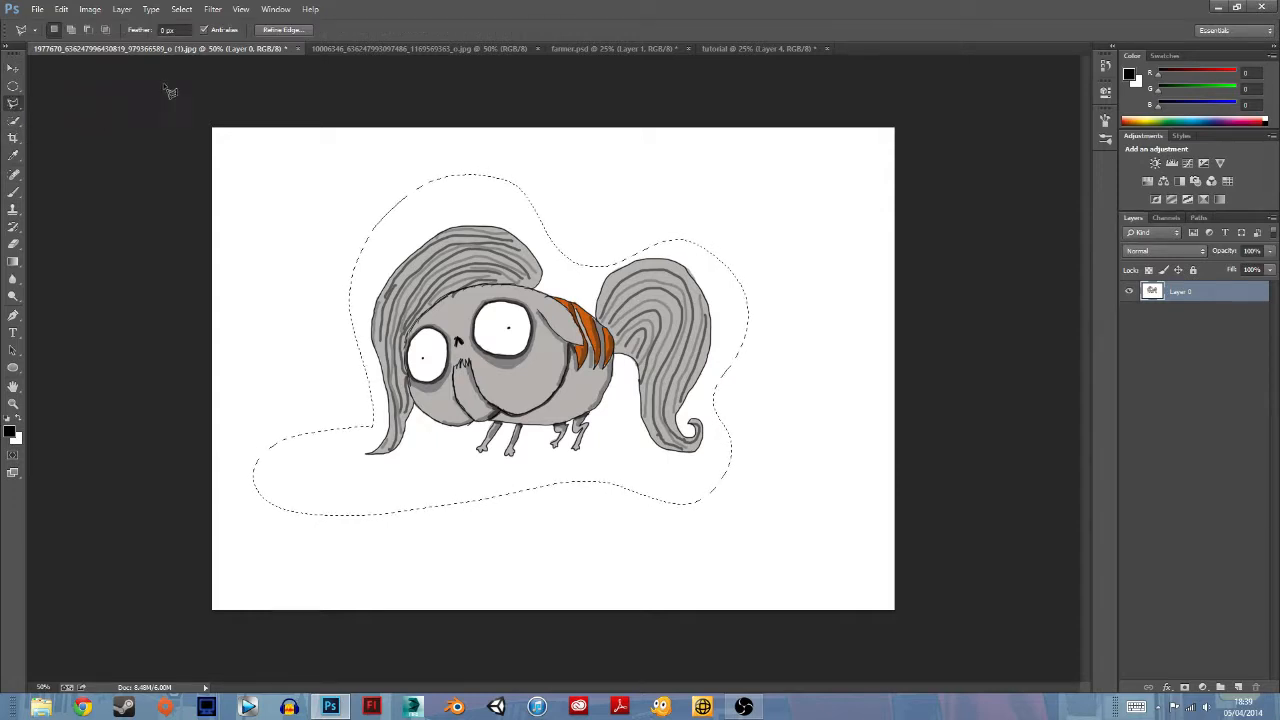
click(182, 9)
click(200, 37)
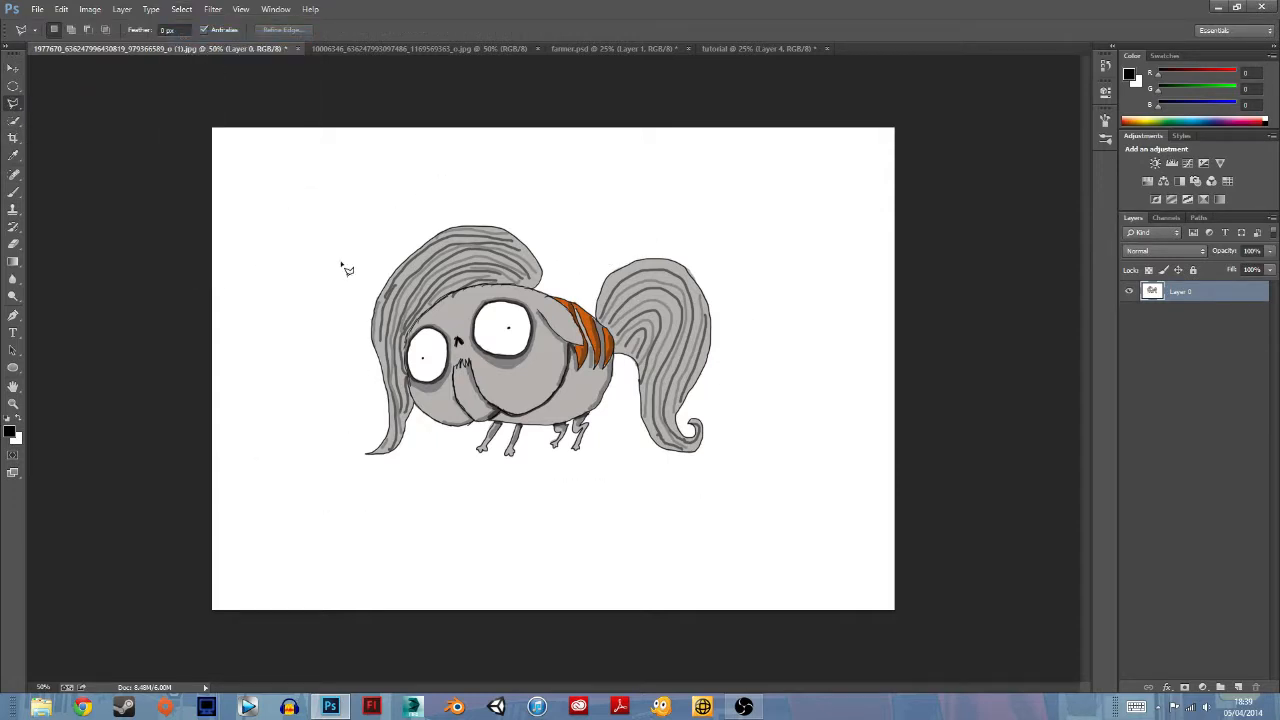
Step: Draw a closed straight-edged Polygonal Lasso selection loosely around the whole pony and deselect it
click(342, 401)
click(333, 208)
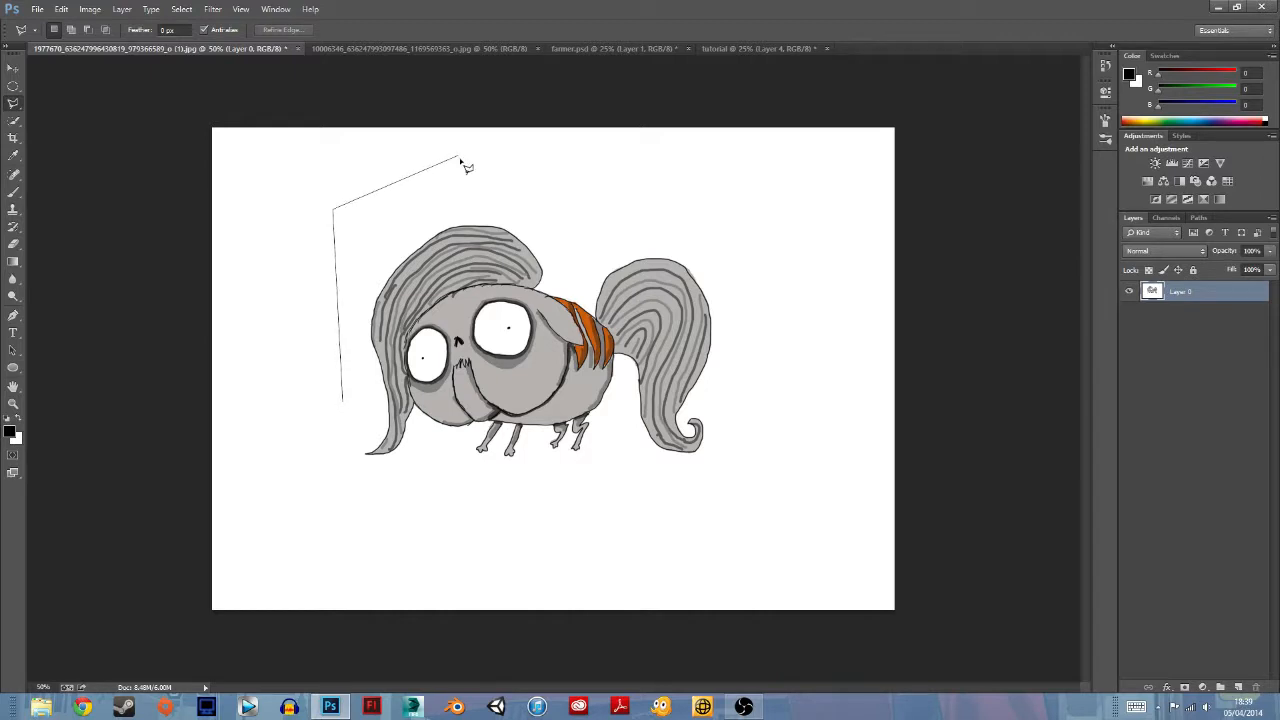
click(458, 156)
click(571, 249)
click(726, 190)
click(816, 296)
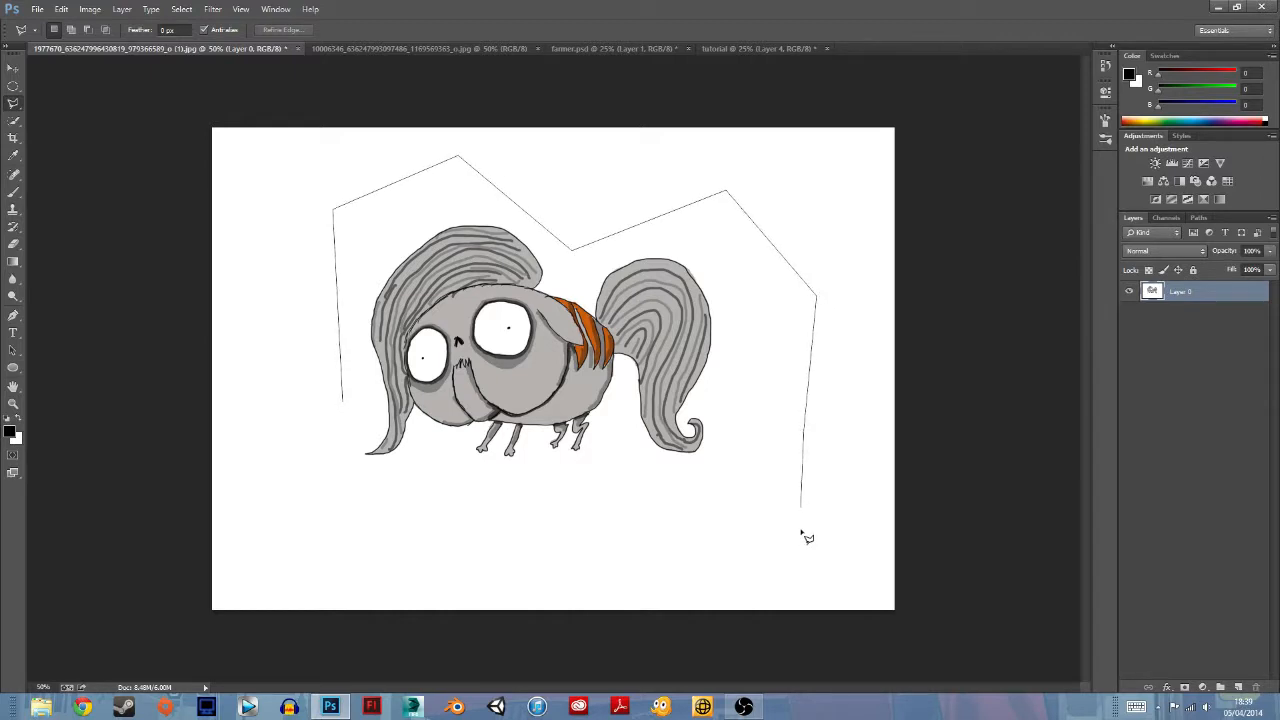
click(802, 543)
click(614, 541)
click(577, 477)
click(439, 551)
click(310, 521)
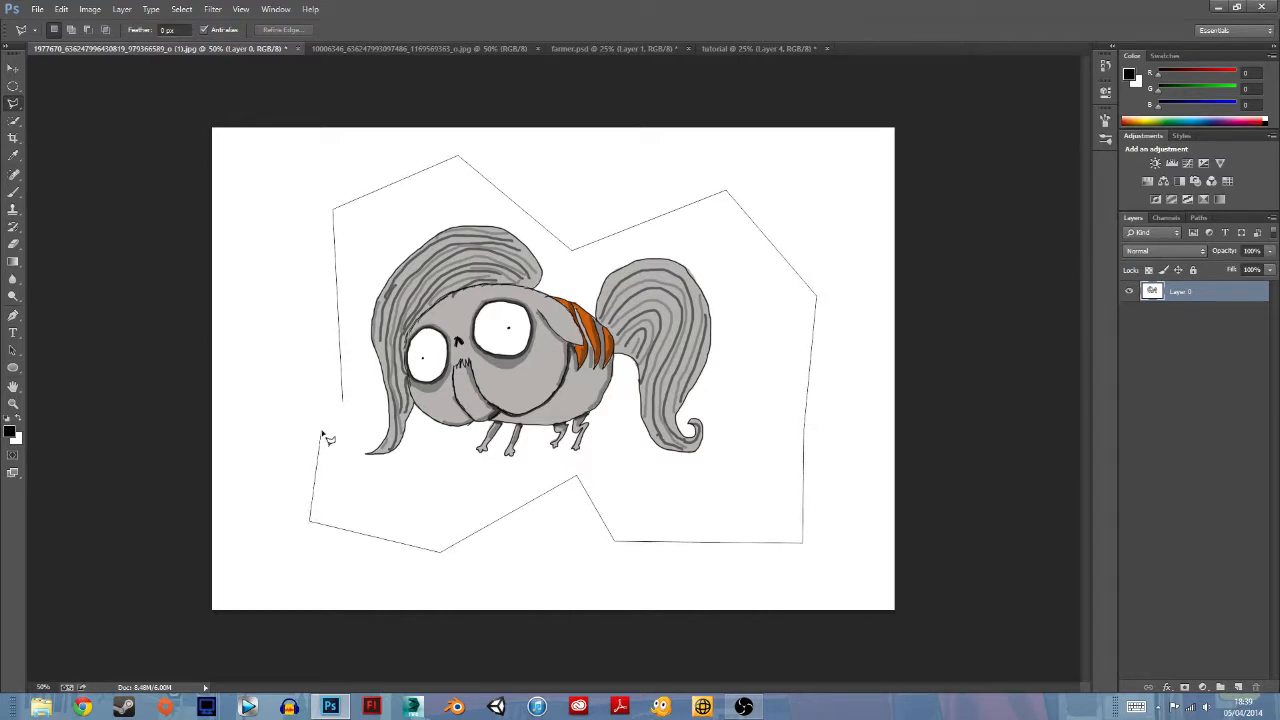
click(322, 432)
click(342, 402)
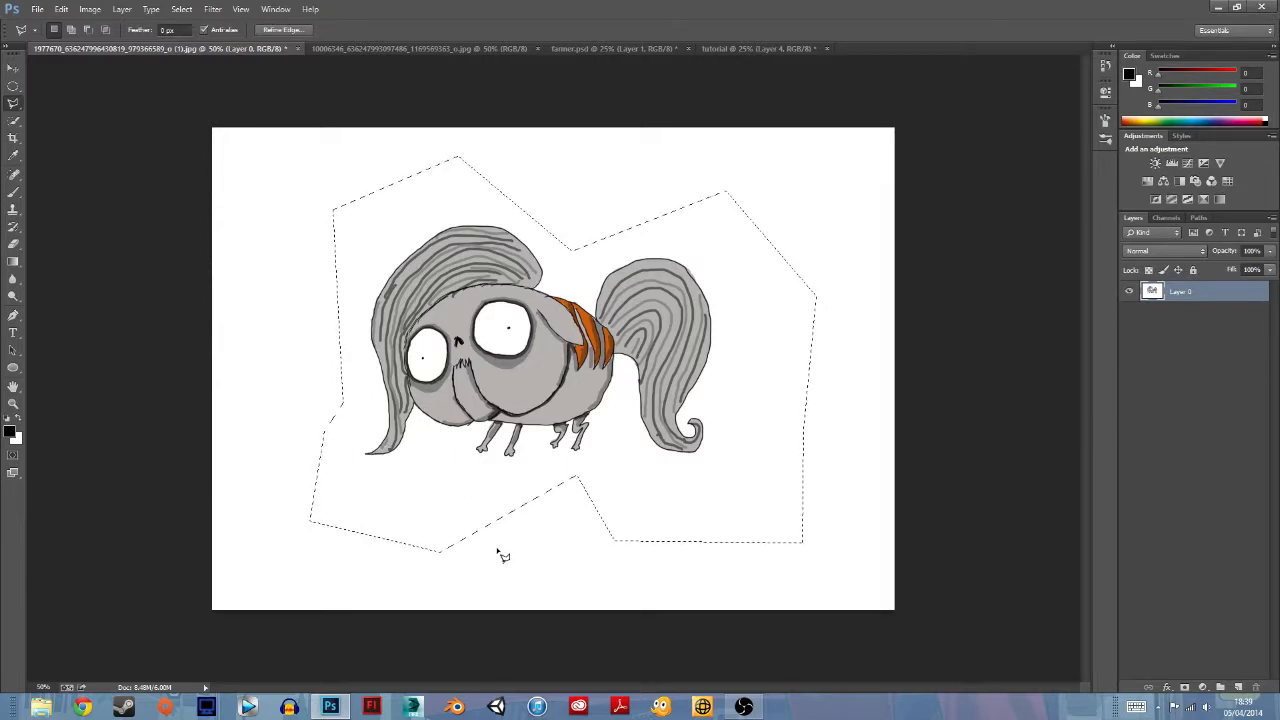
key(ctrl+d)
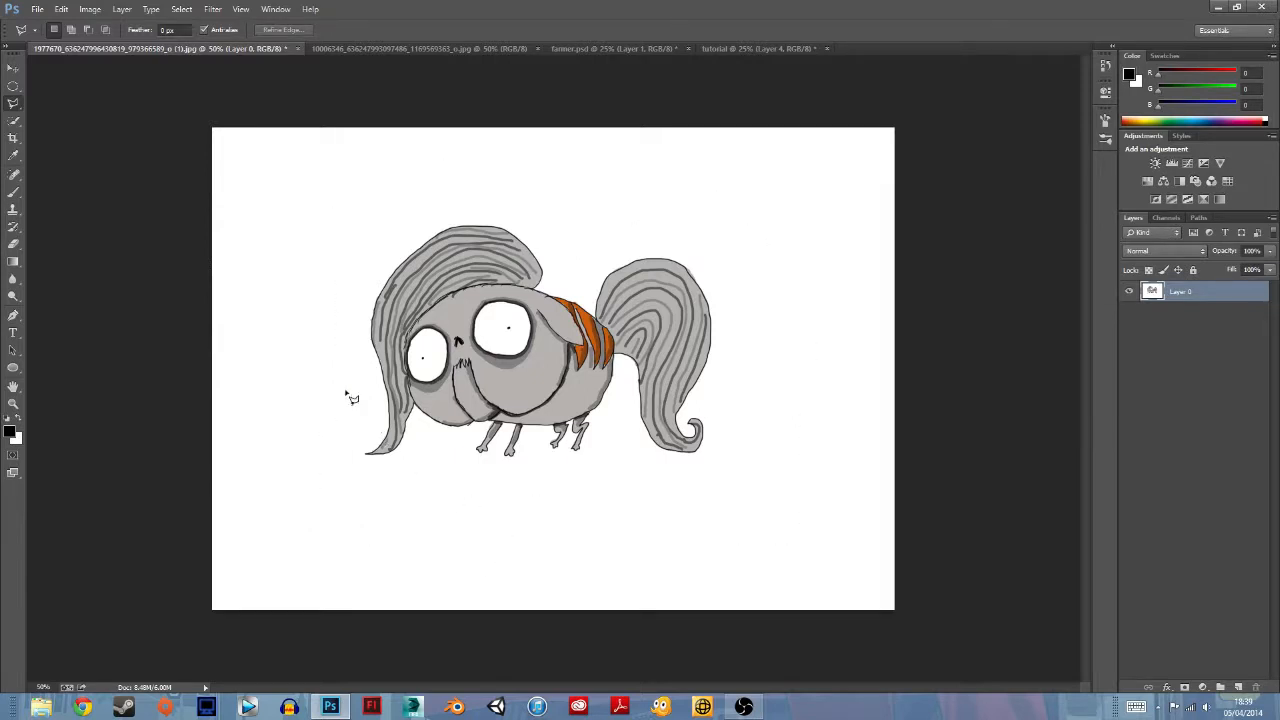
Step: Select the pony's mane with the Quick Selection tool in add-to-selection mode
click(17, 121)
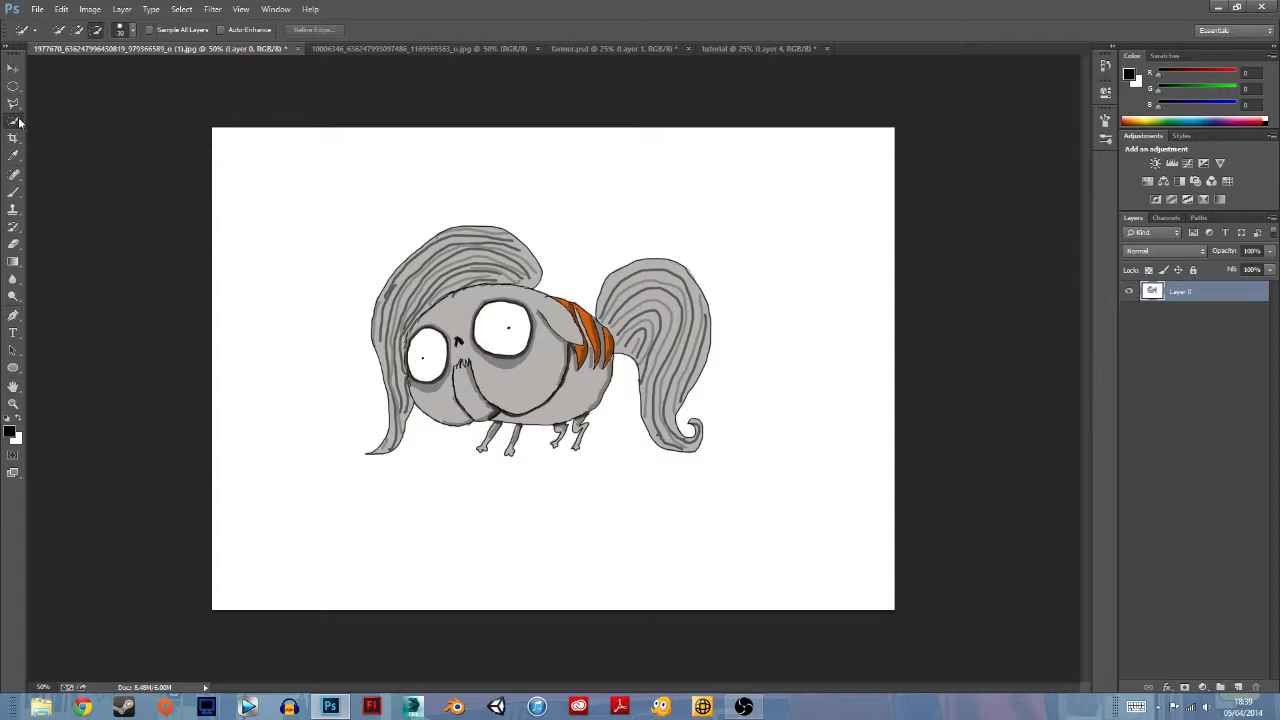
click(15, 123)
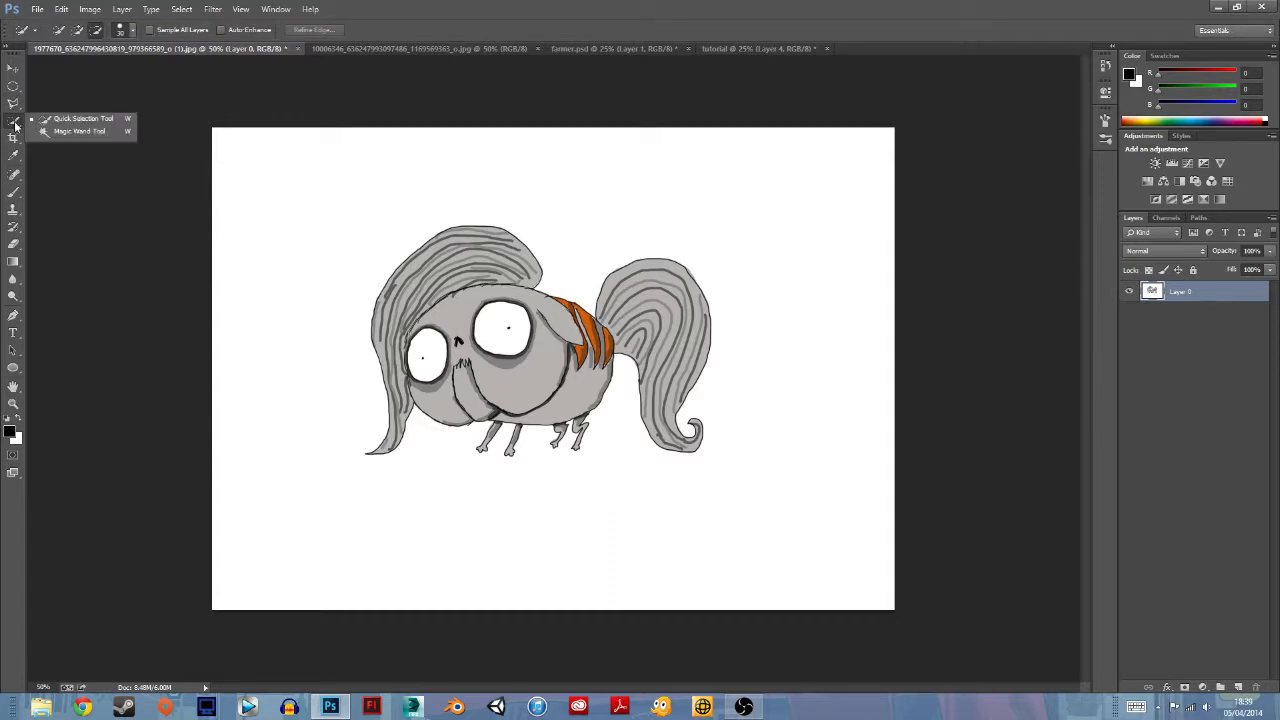
click(16, 126)
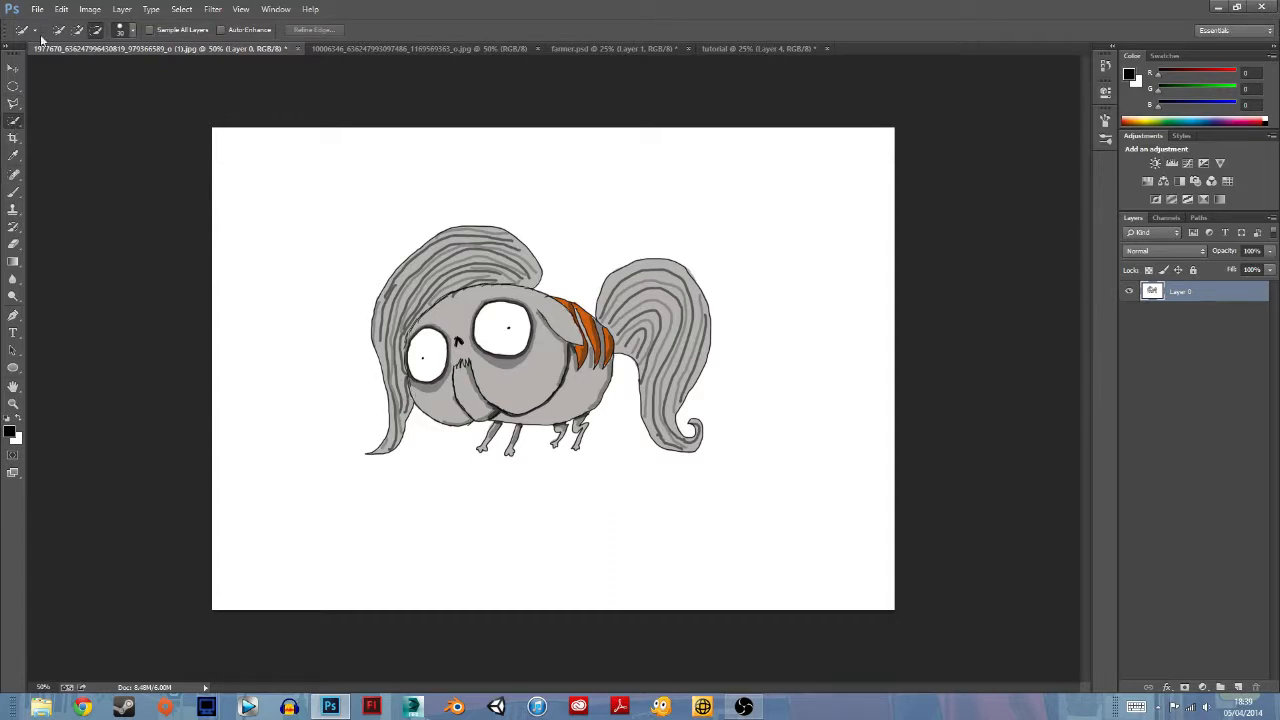
click(77, 30)
mouse_move(385, 453)
mouse_down()
mouse_move(401, 344)
mouse_move(387, 314)
mouse_move(453, 244)
mouse_up()
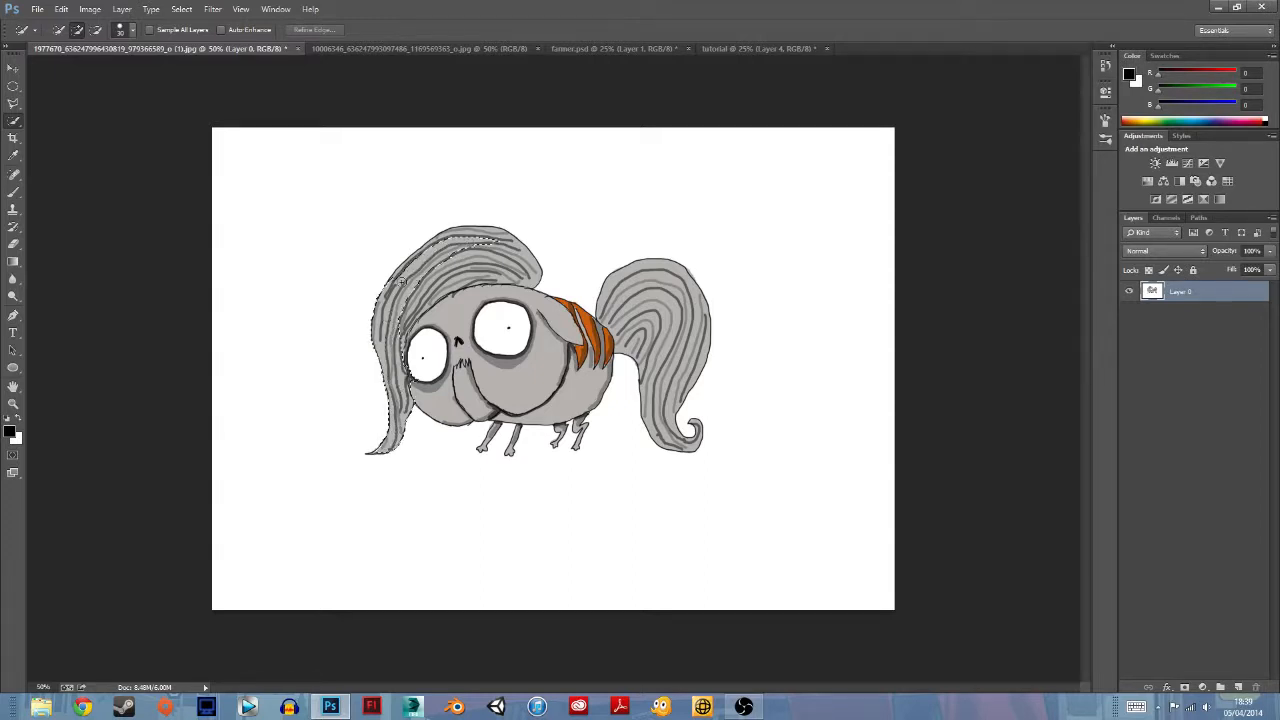
mouse_move(402, 282)
mouse_down()
mouse_move(472, 229)
mouse_move(521, 265)
mouse_move(449, 278)
mouse_up()
drag(397, 371, 400, 380)
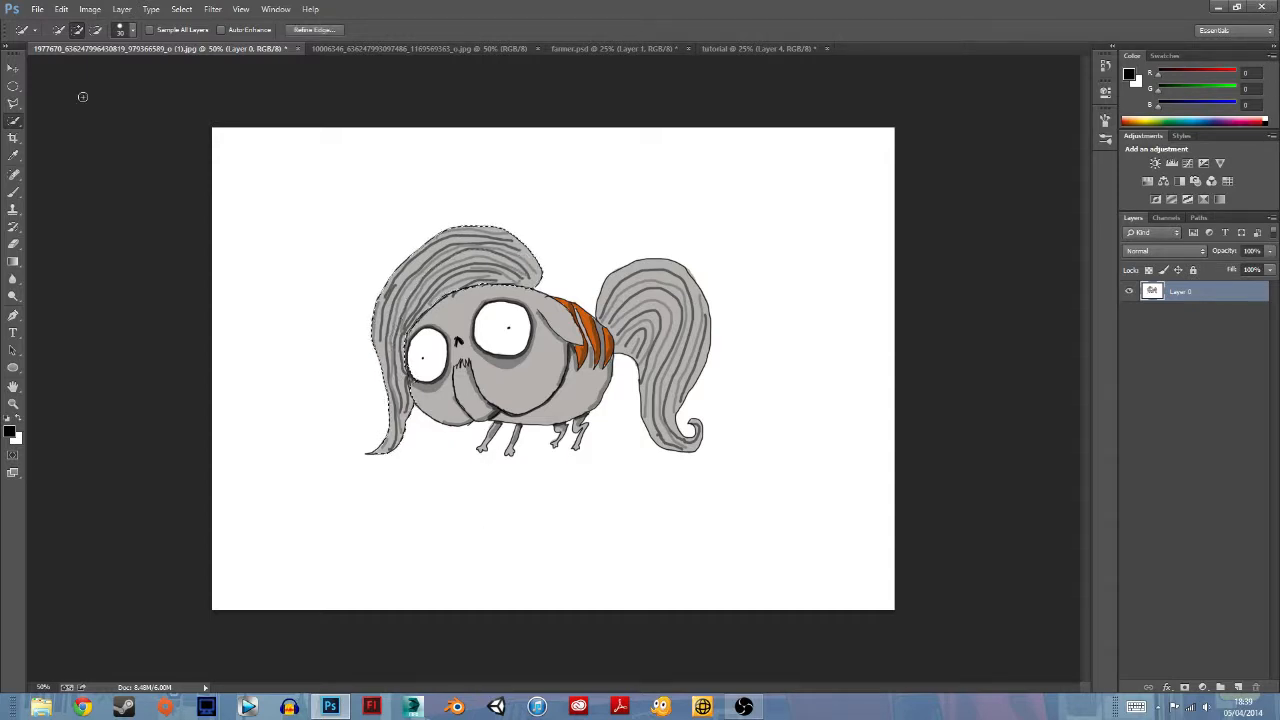
Step: Try moving the selected mane with the Move tool, undo the move and clear the selection
click(13, 67)
mouse_move(461, 289)
mouse_down()
mouse_move(364, 238)
mouse_move(455, 268)
mouse_up()
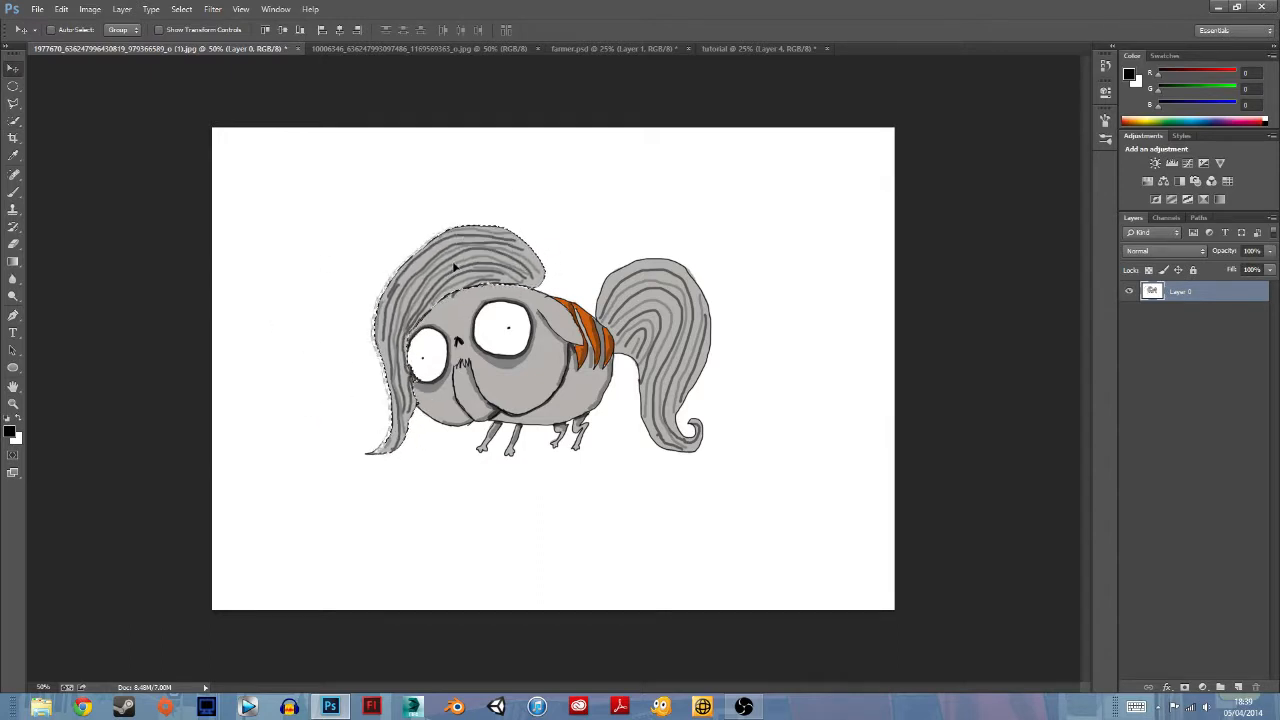
key(ctrl+z)
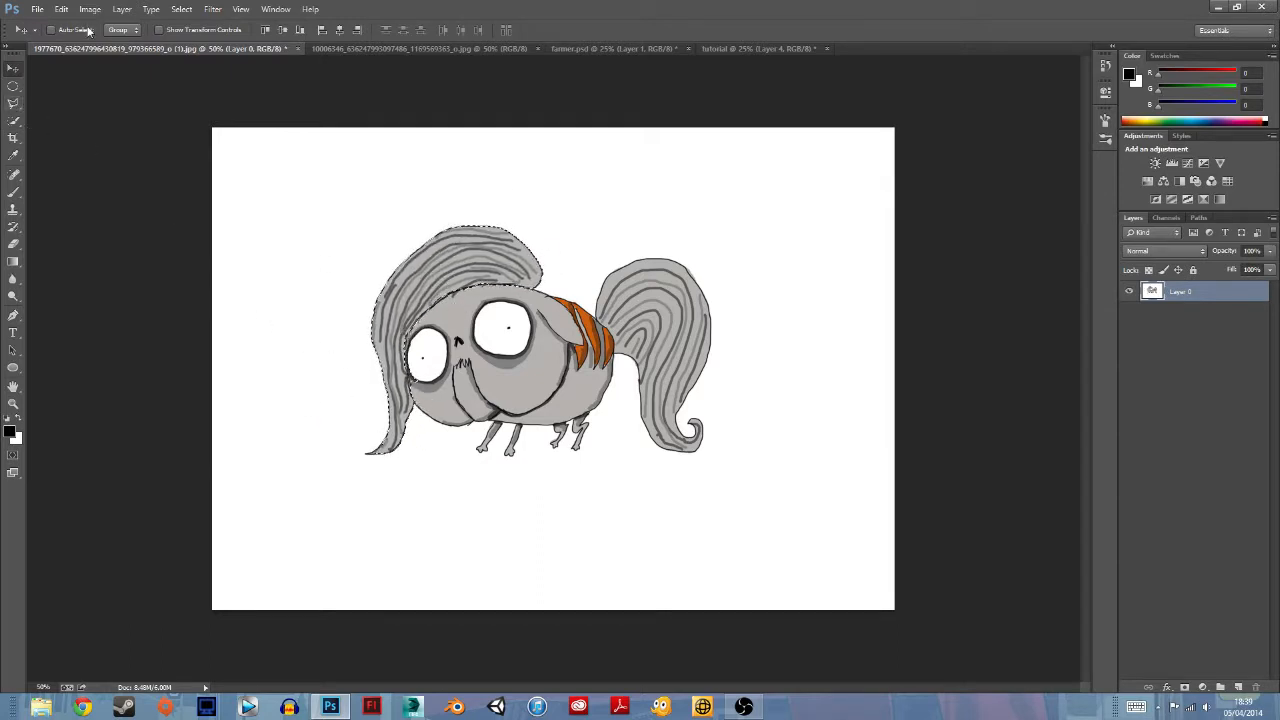
click(181, 9)
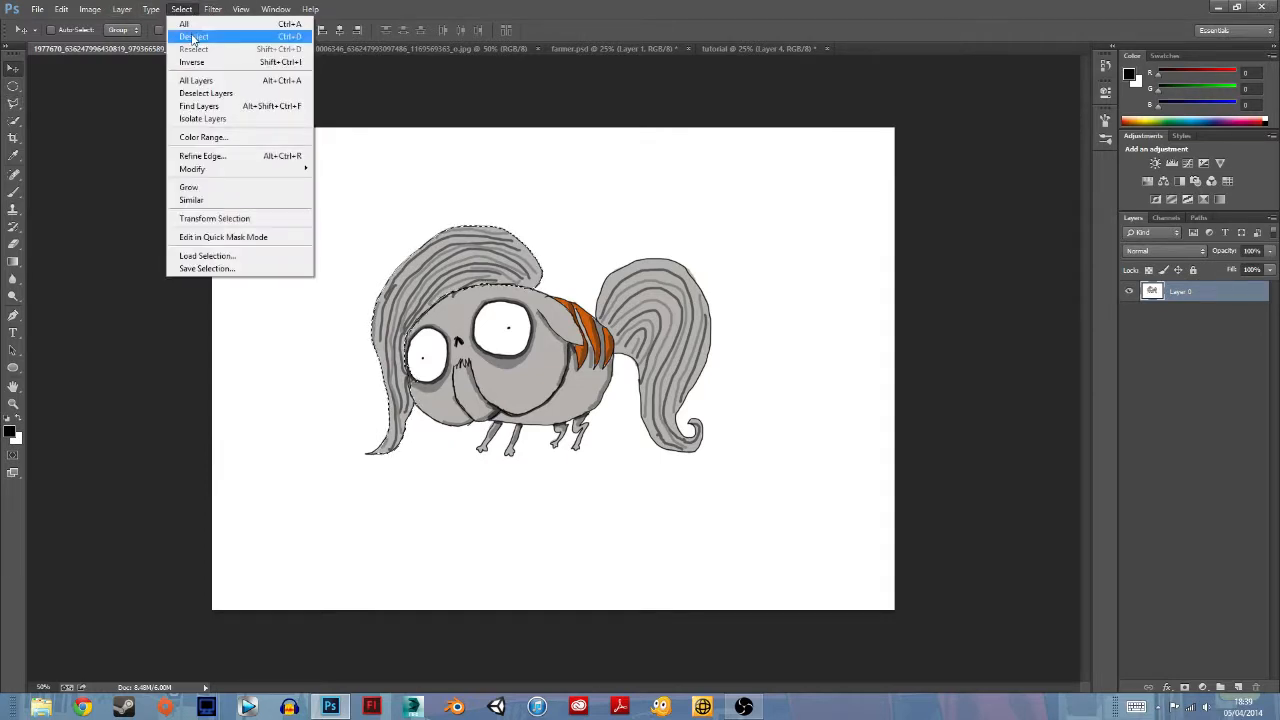
click(193, 37)
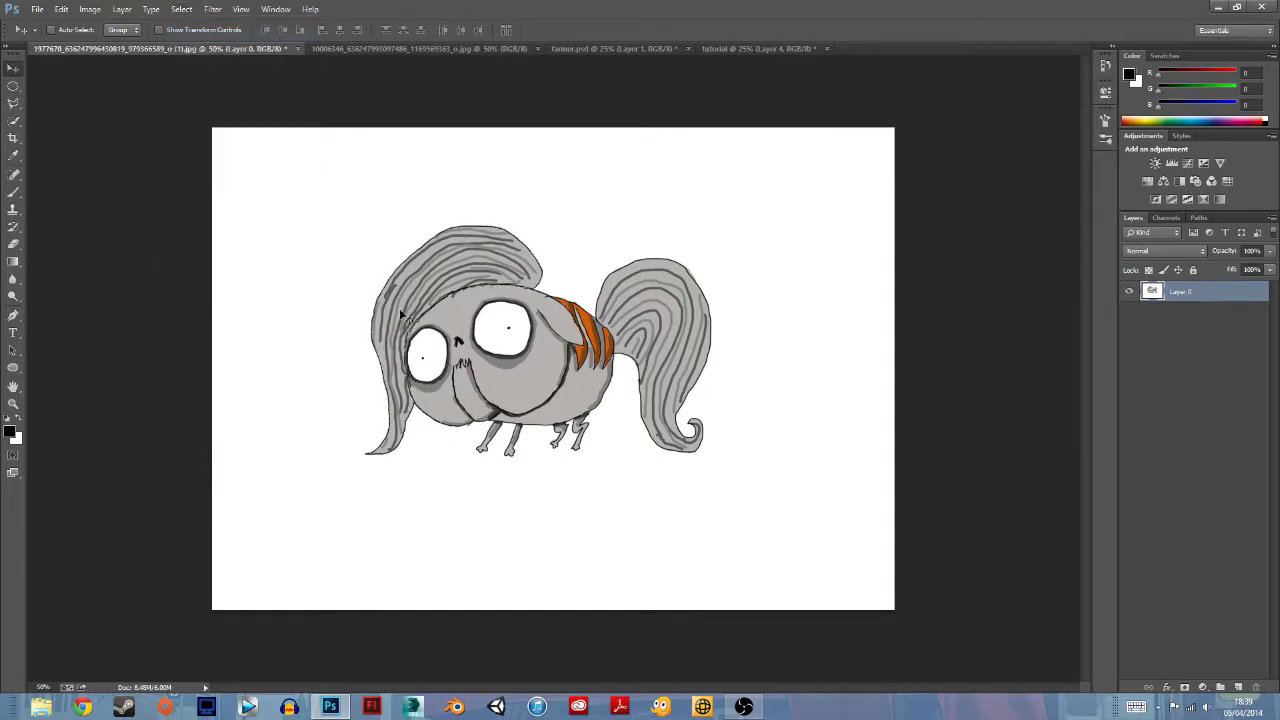
Step: Select the white background around the pony with the Magic Wand tool, delete it and deselect, with the Move tool active
right_click(15, 122)
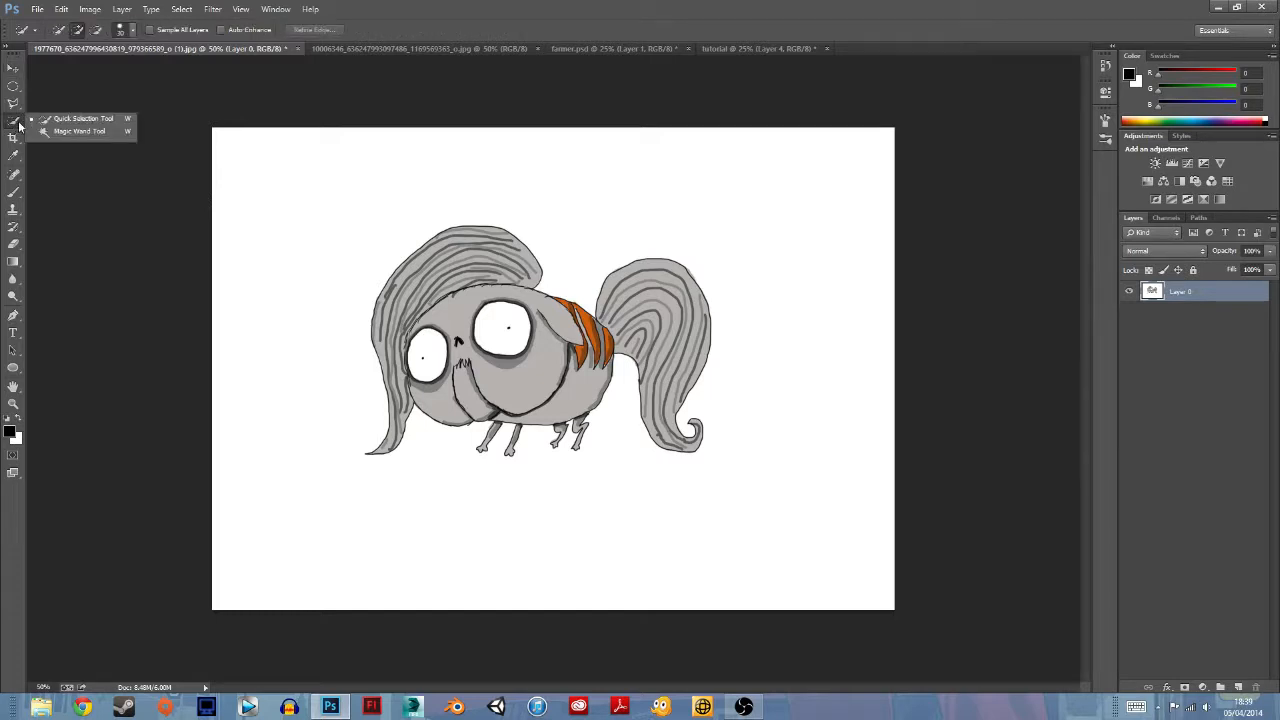
click(38, 133)
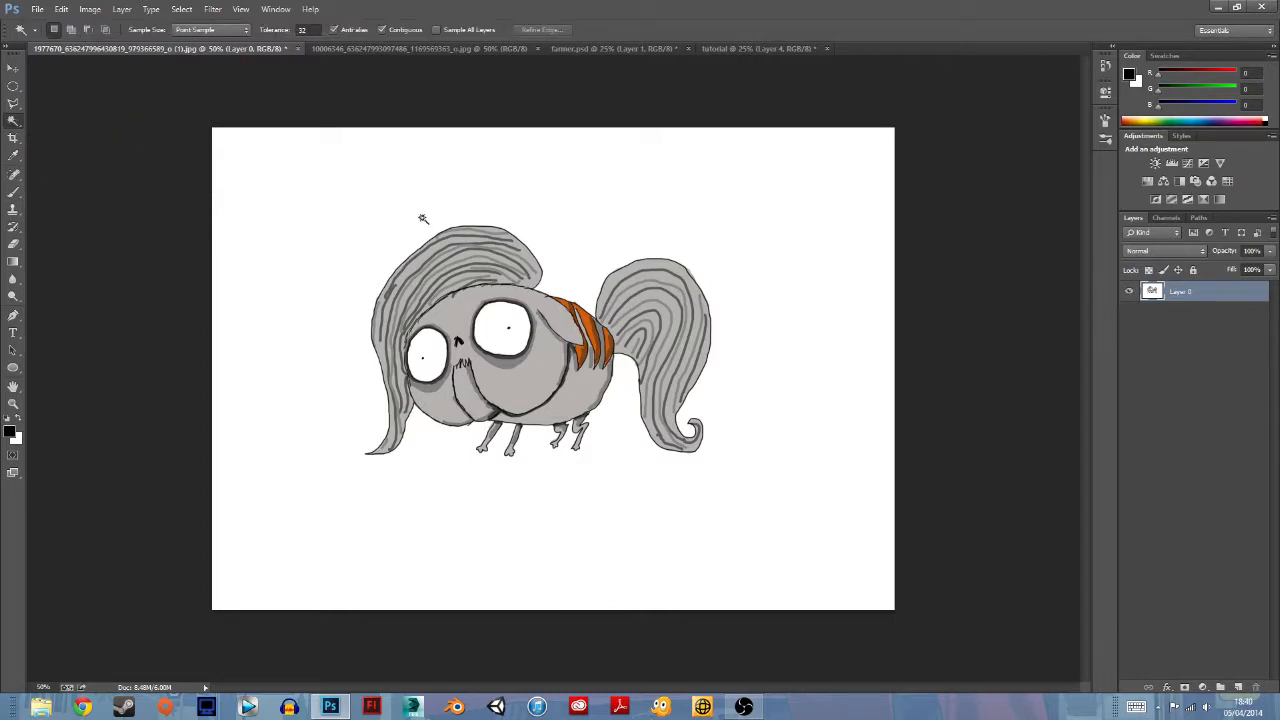
click(571, 215)
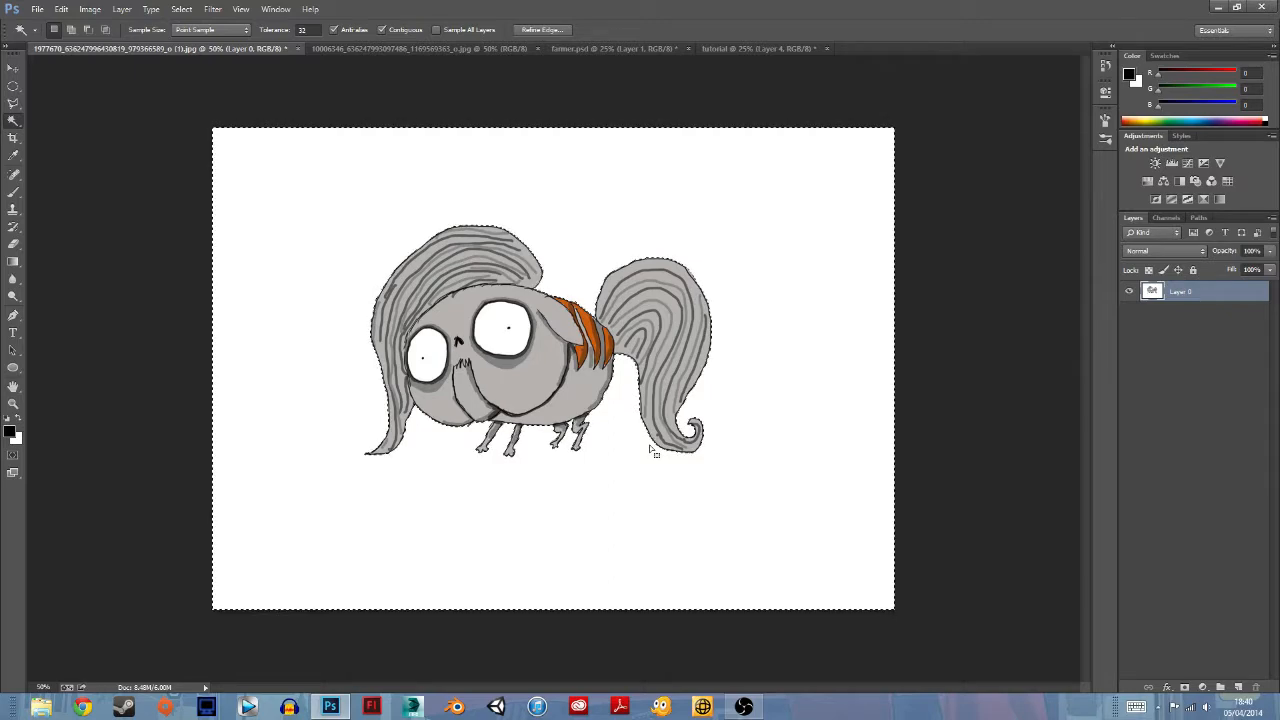
key(Delete)
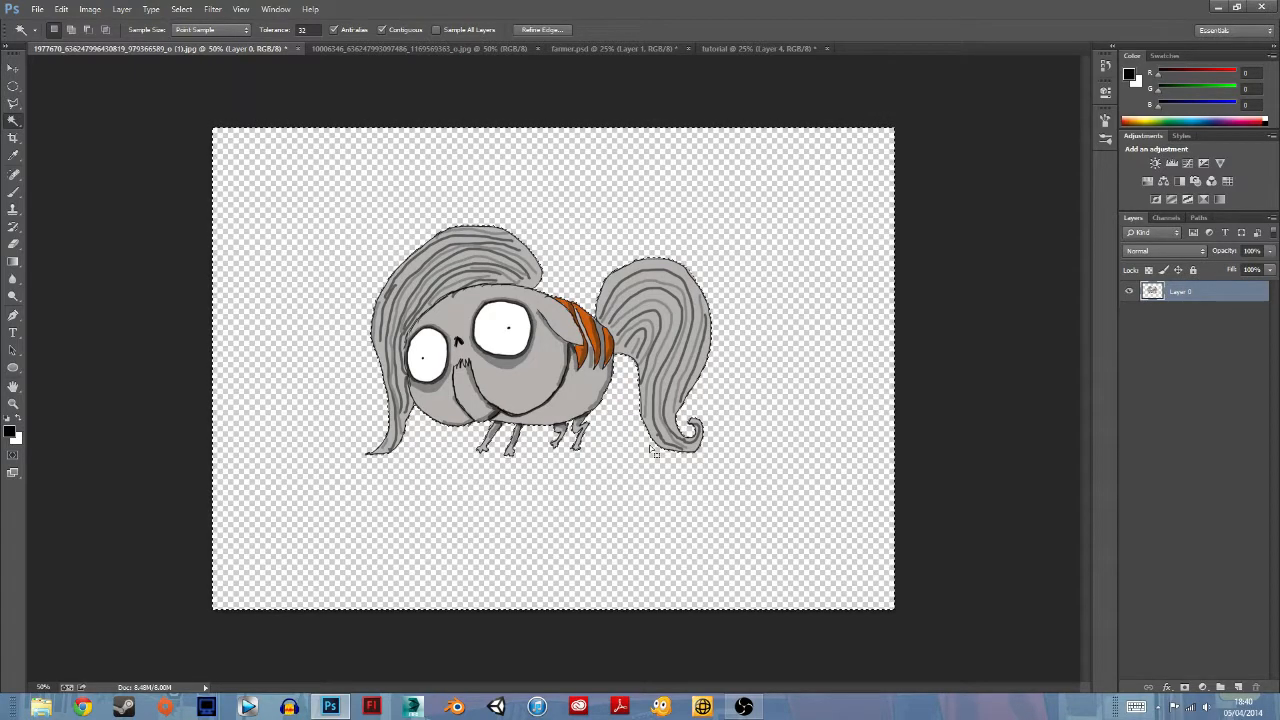
click(13, 67)
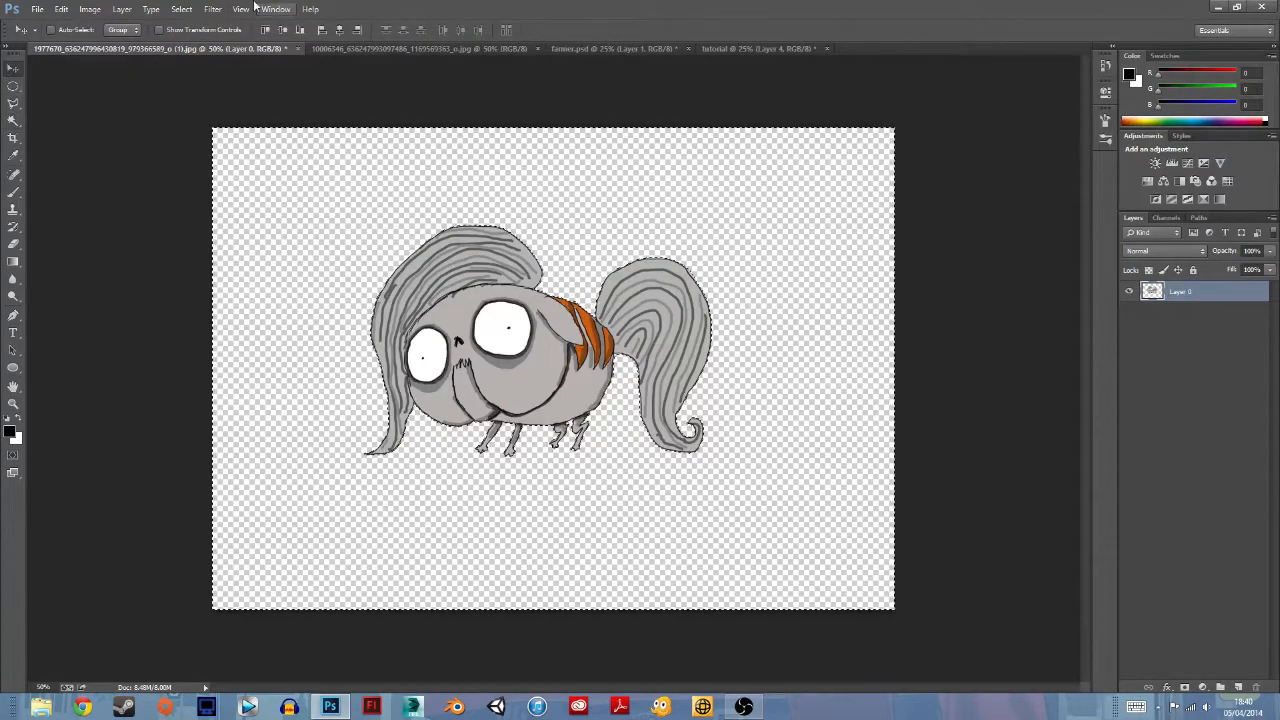
click(181, 9)
click(195, 37)
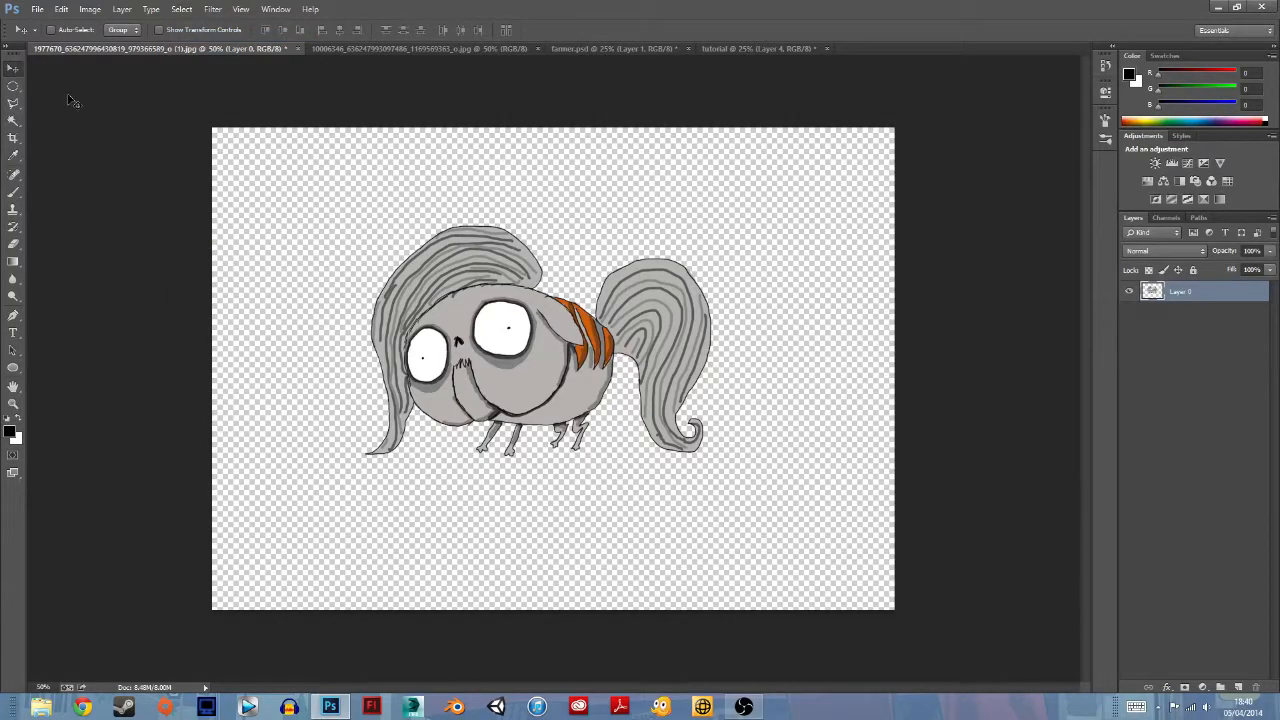
Step: Copy the cut-out pony into the upper part of the tutorial document's page and remove it again
drag(542, 404, 580, 283)
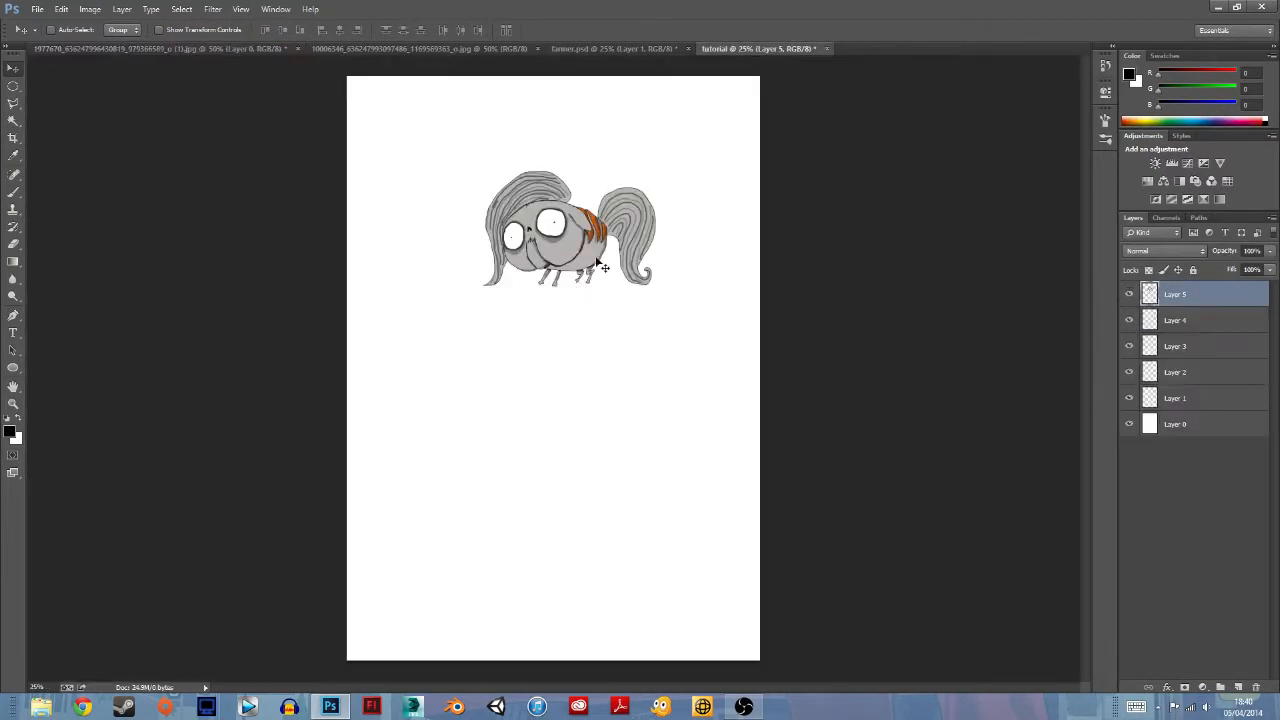
key(ctrl+e)
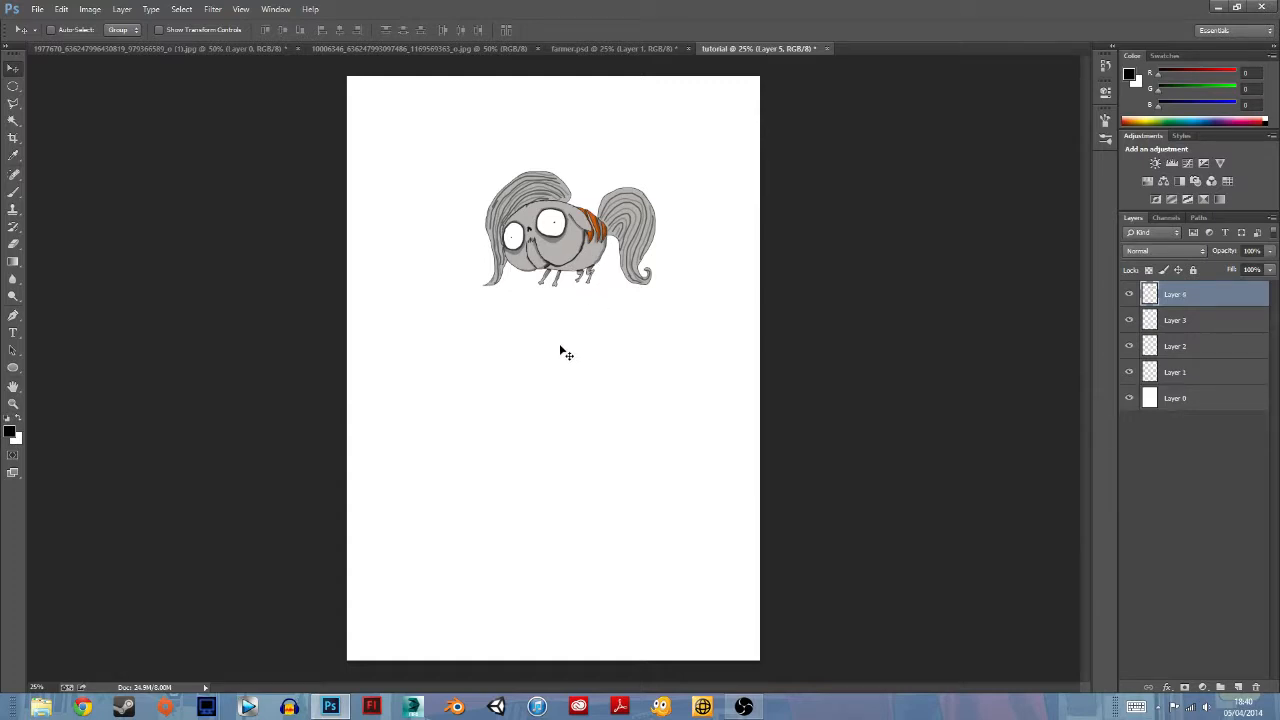
key(Delete)
Step: Return to the pony image, undo the background deletion and clear the restored selection
click(132, 49)
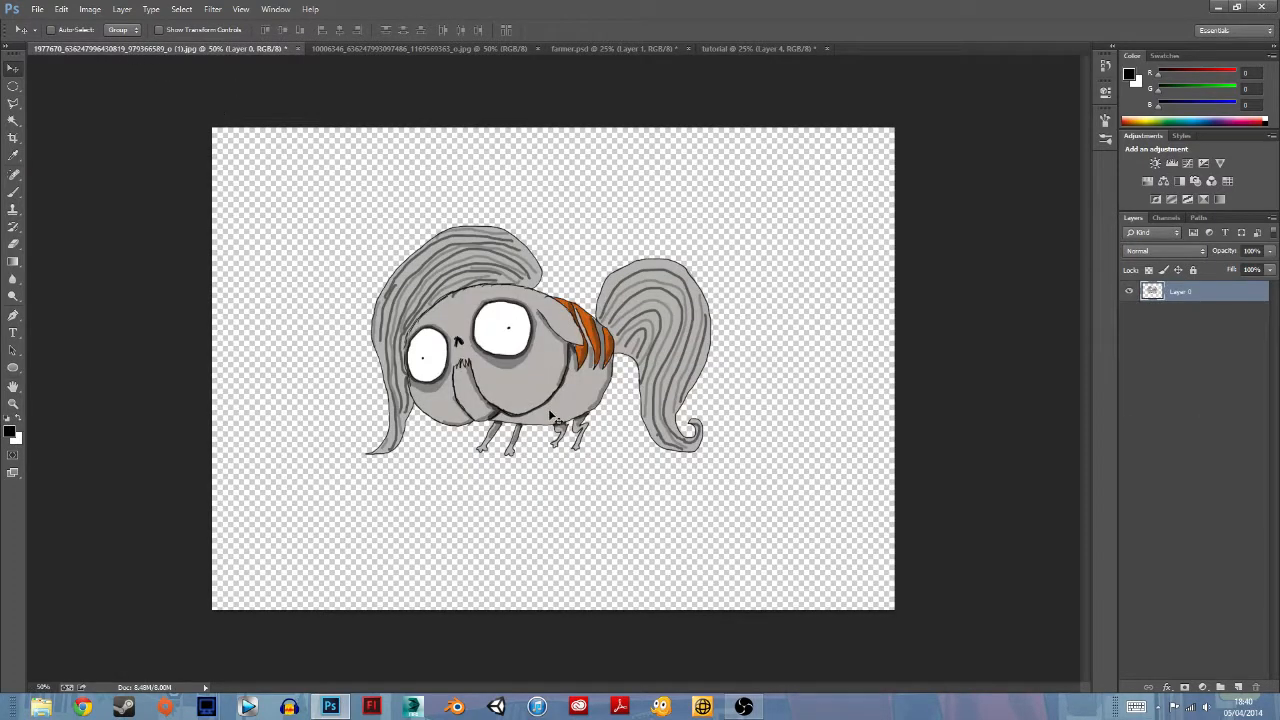
key(ctrl+alt+z)
key(ctrl+alt+z)
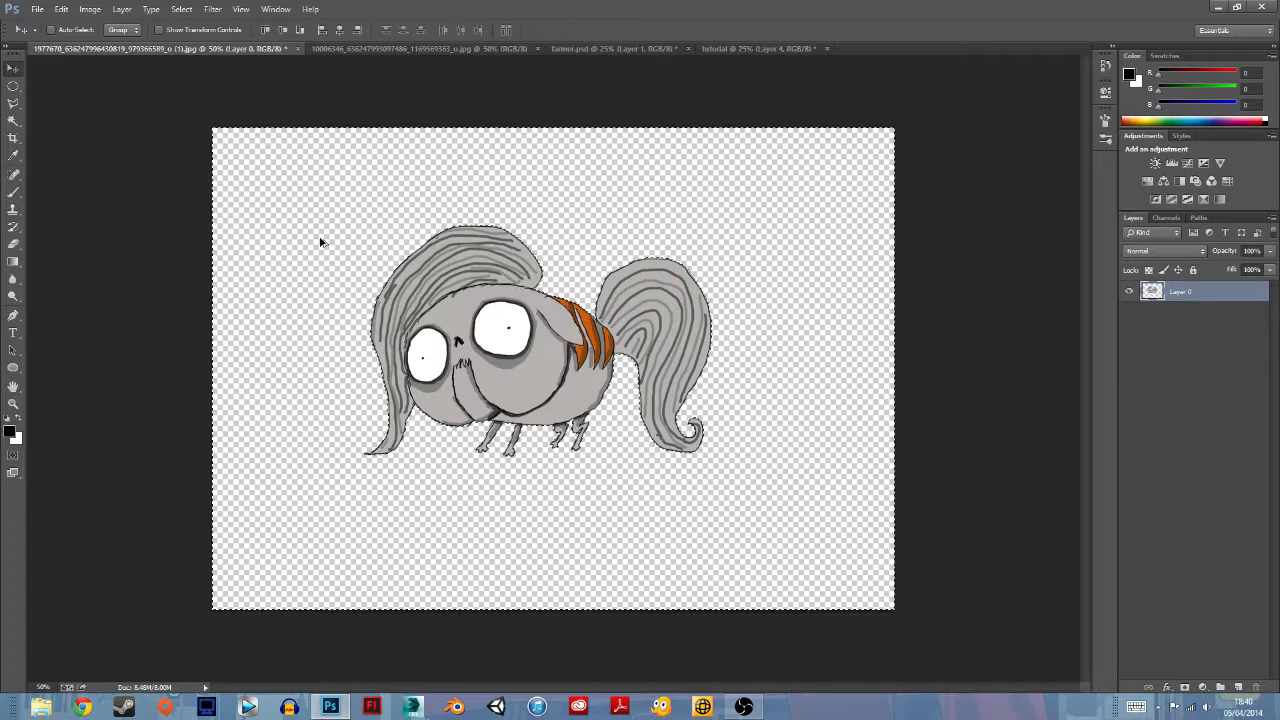
click(181, 9)
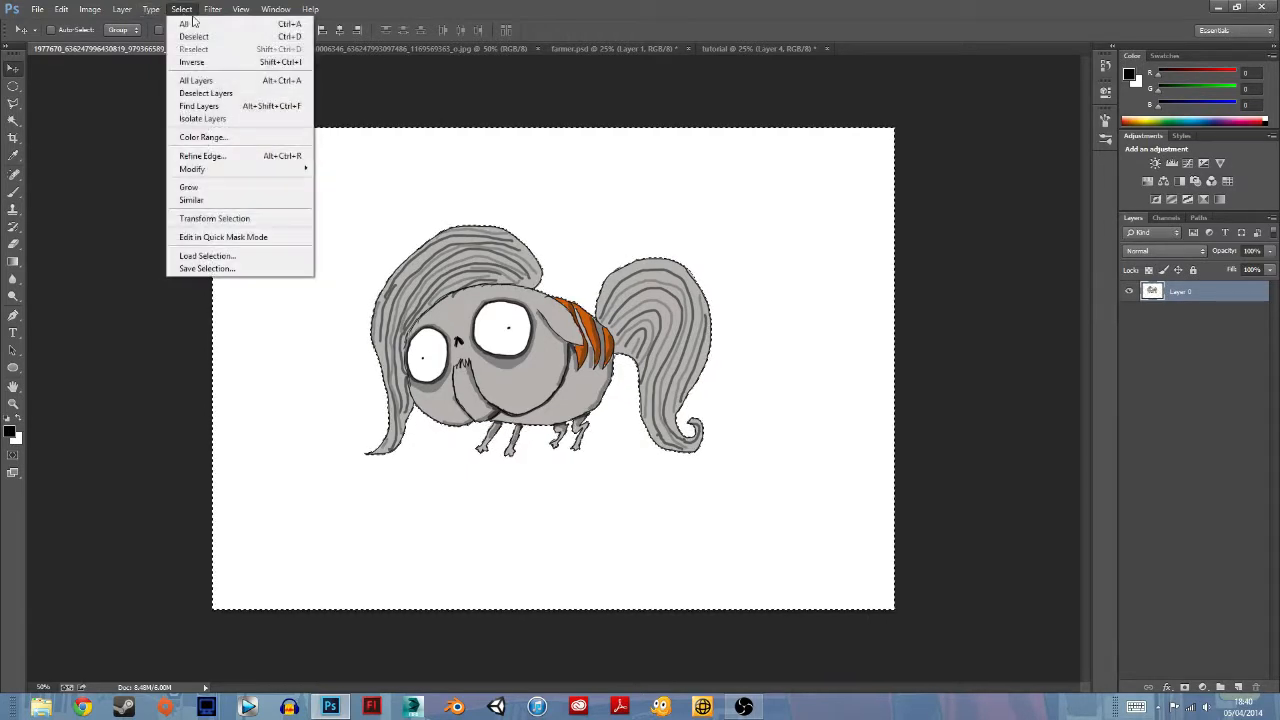
click(195, 32)
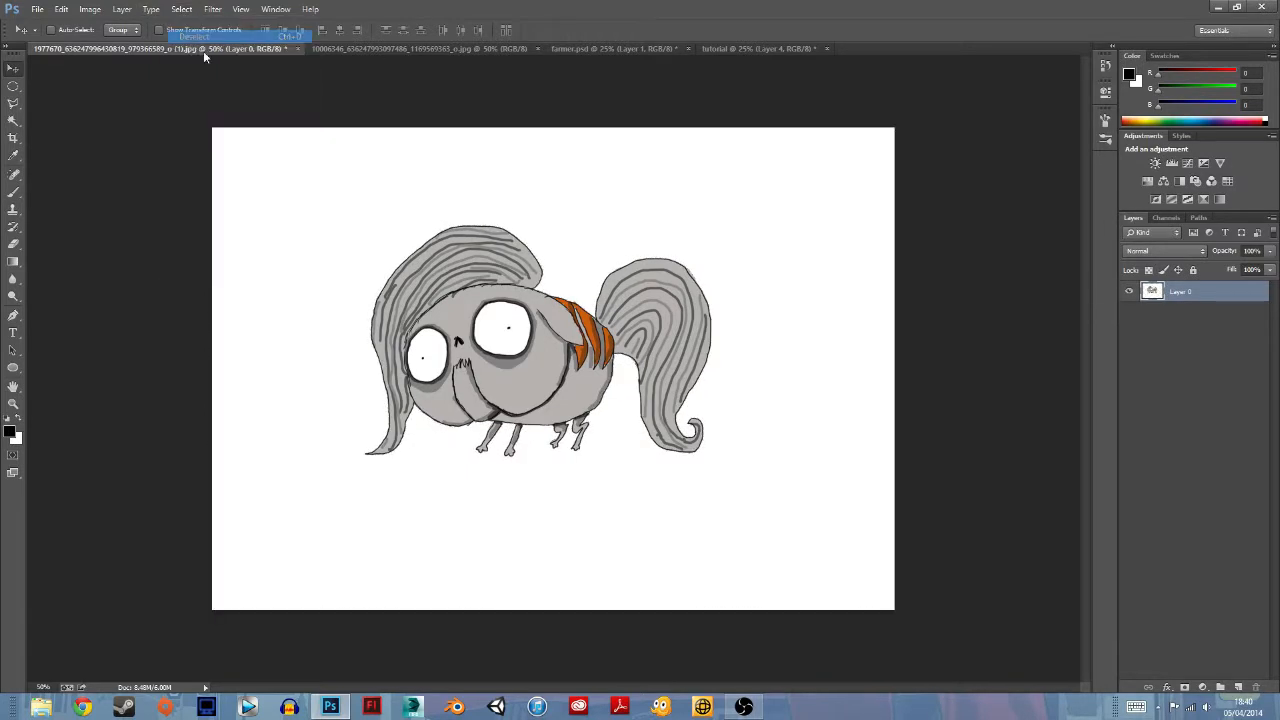
Step: Try adjusting the canvas boundary from its upper-left corner with the Crop tool and cancel the crop
click(14, 137)
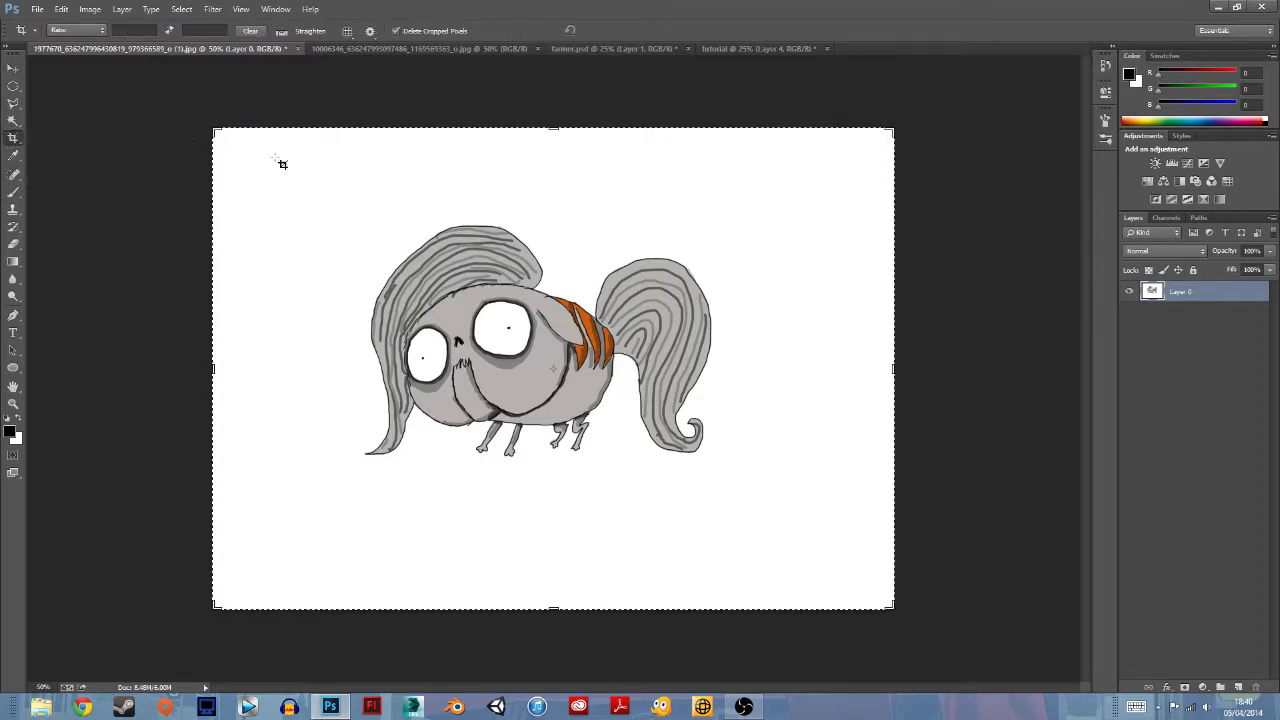
drag(216, 130, 256, 157)
click(450, 429)
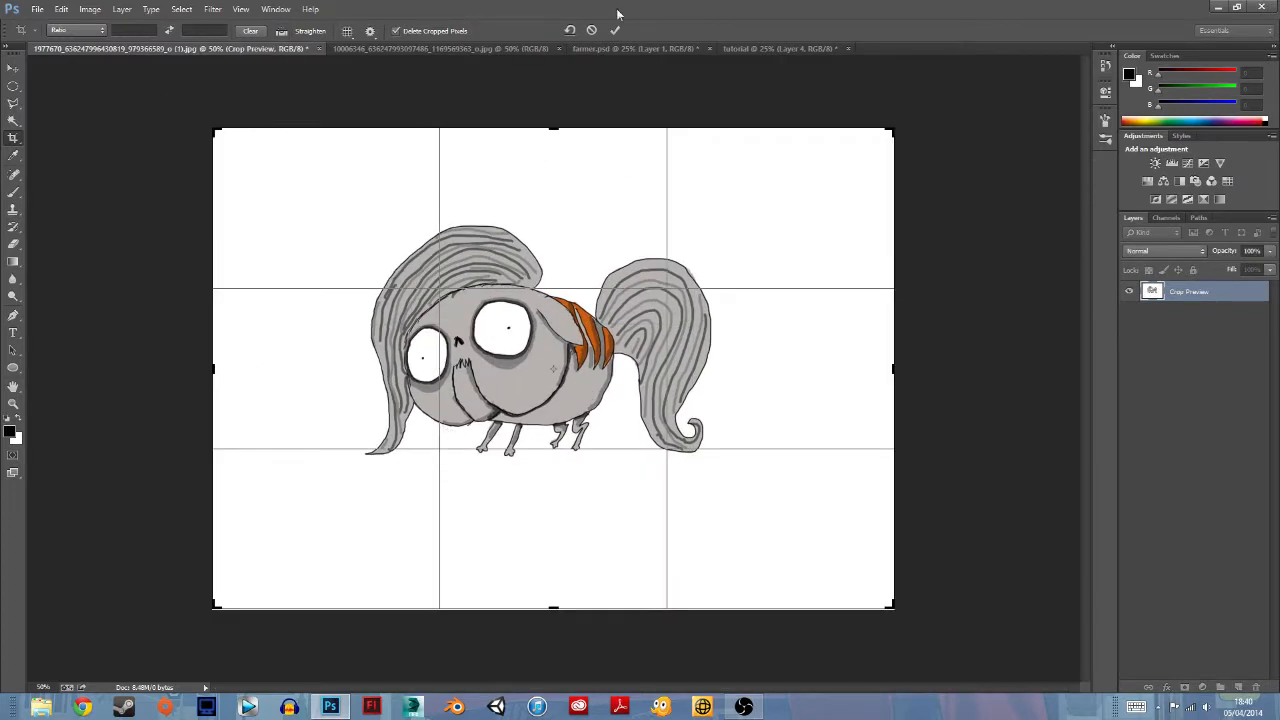
click(592, 31)
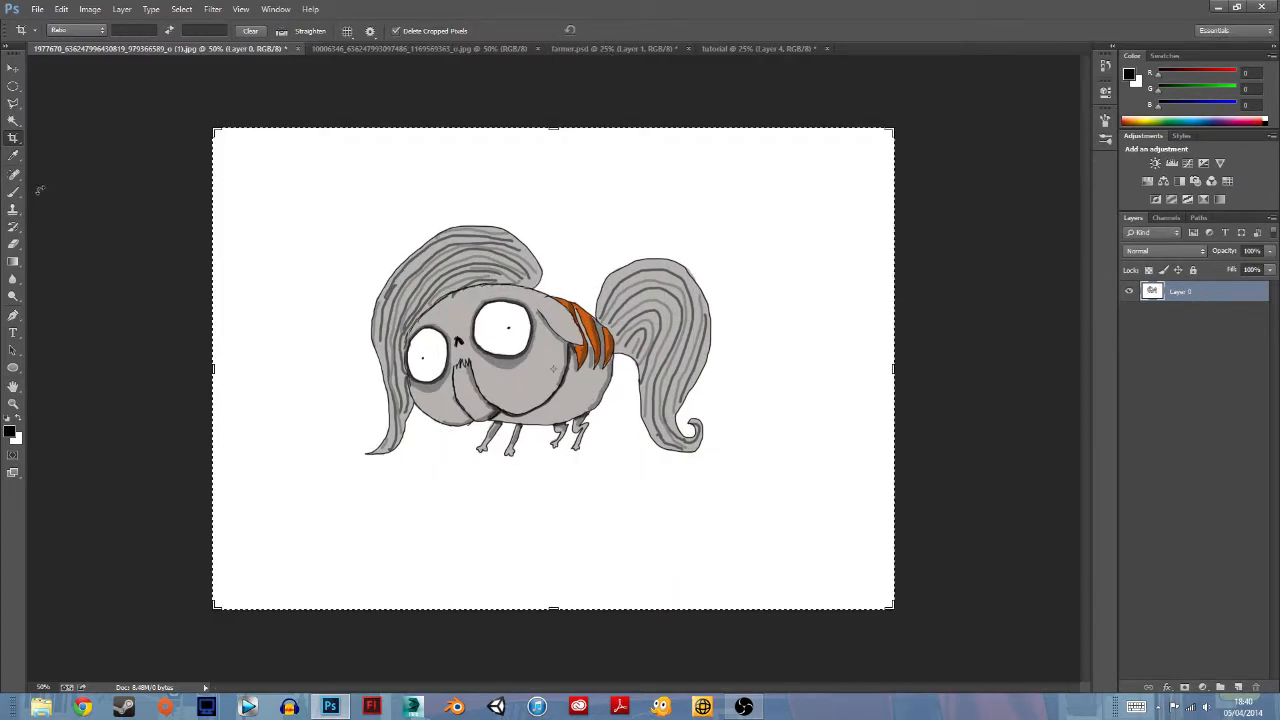
Step: Sample a light grey (RGB 185, 180, 177) from the pony drawing as the foreground color with the Eyedropper tool
click(15, 158)
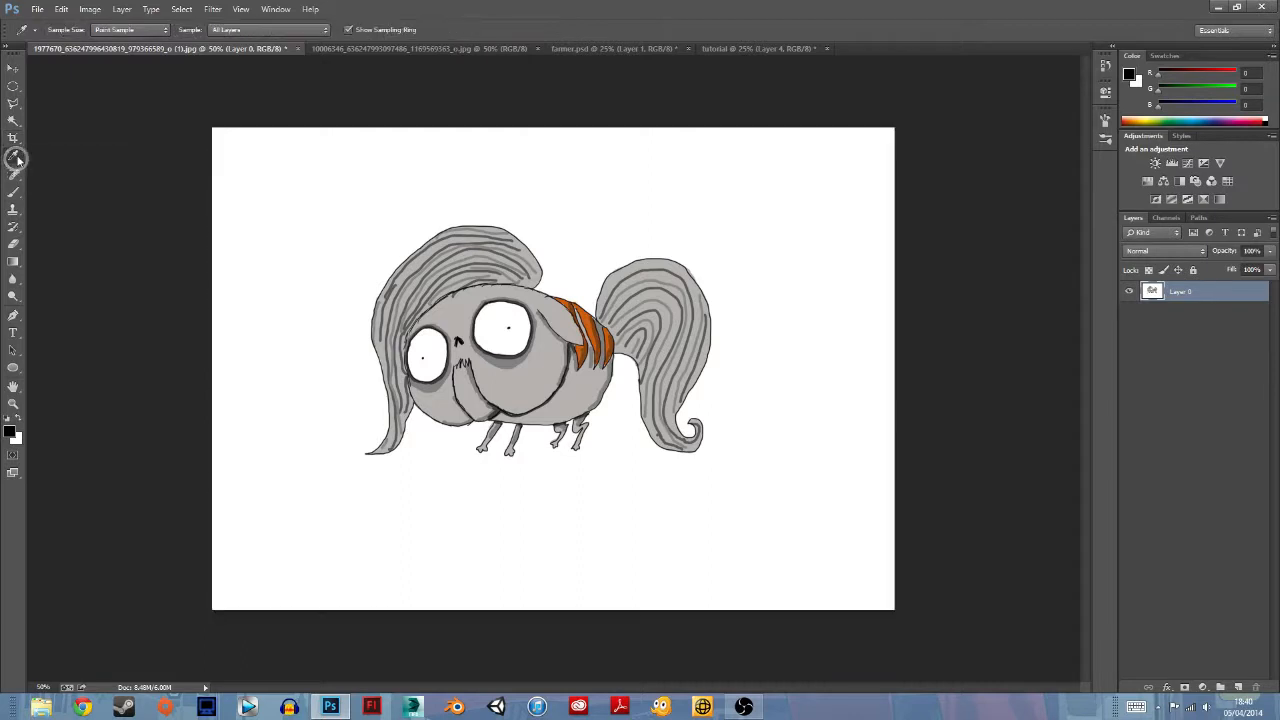
right_click(15, 158)
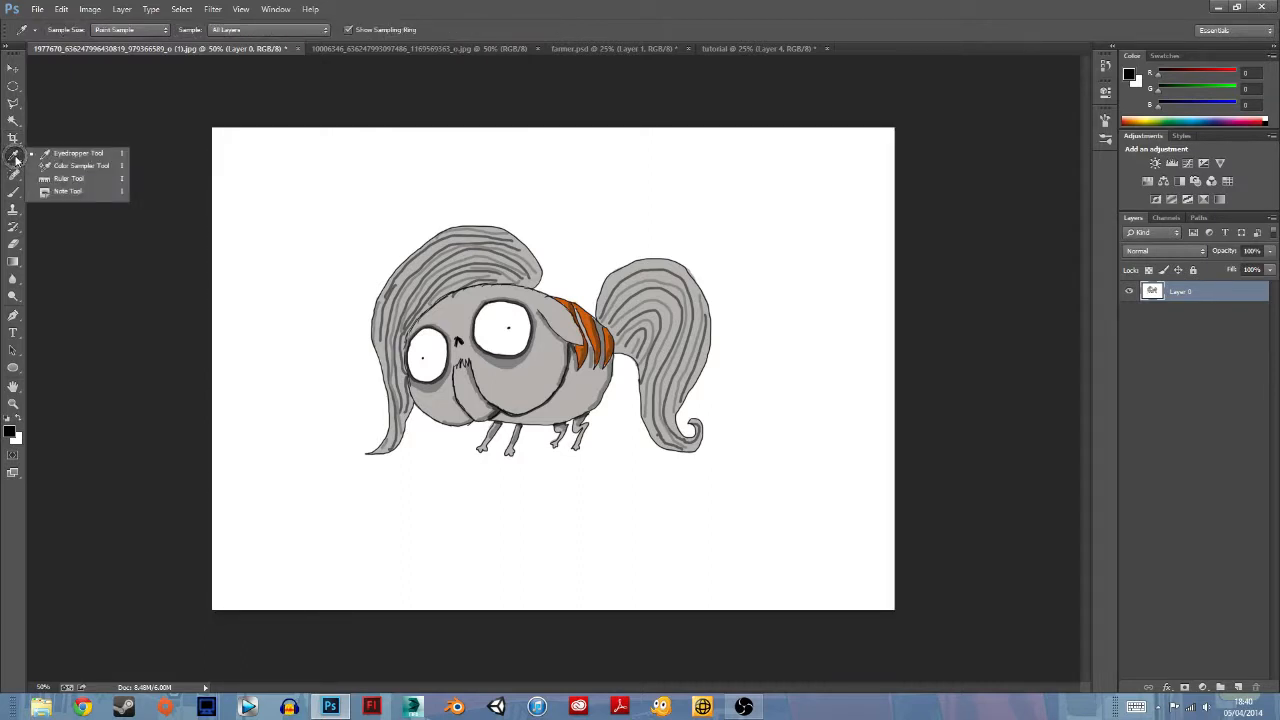
click(20, 160)
click(477, 243)
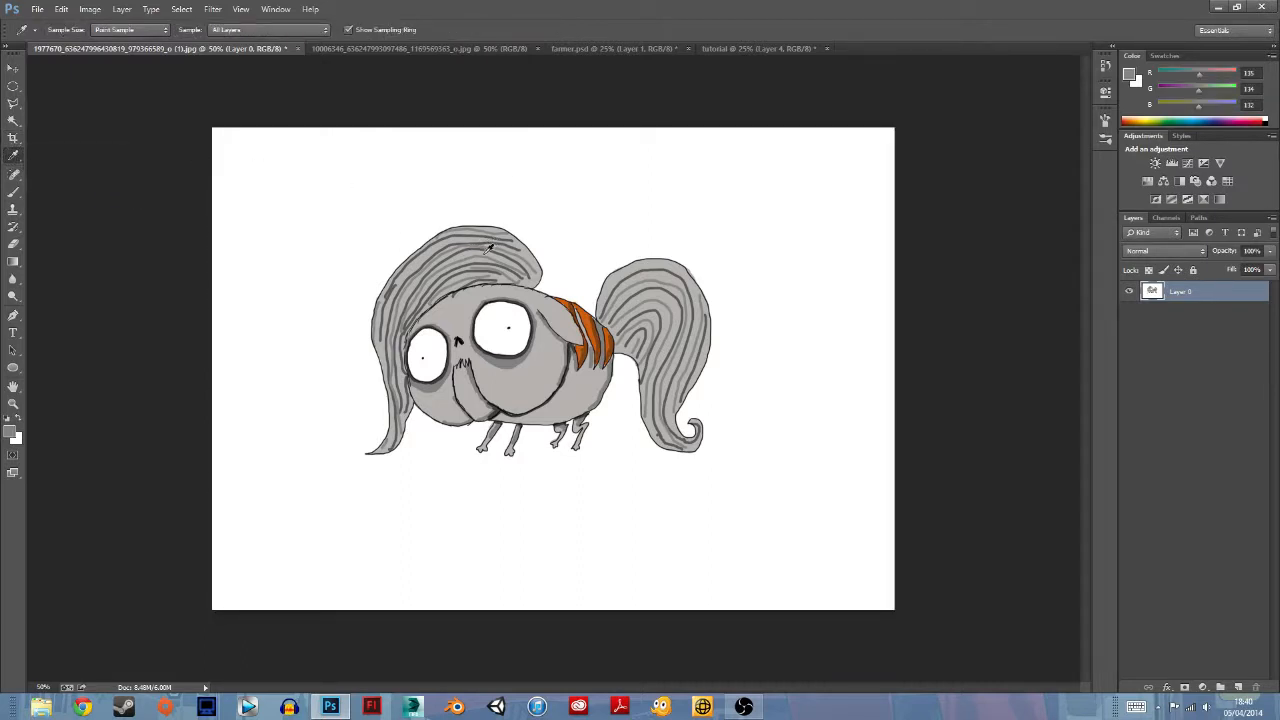
drag(480, 248, 538, 253)
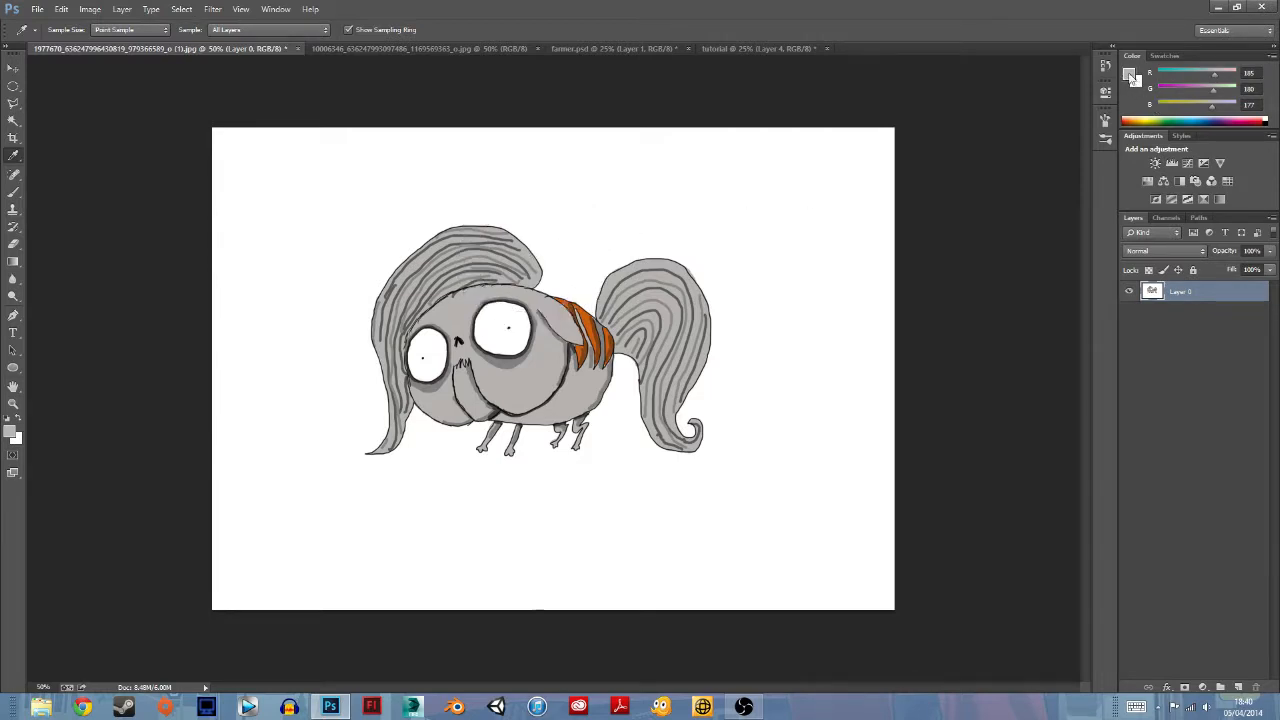
Step: Try sampling the orange of the pony's stripes into the foreground Color Picker twice, cancelling it each time
click(1131, 77)
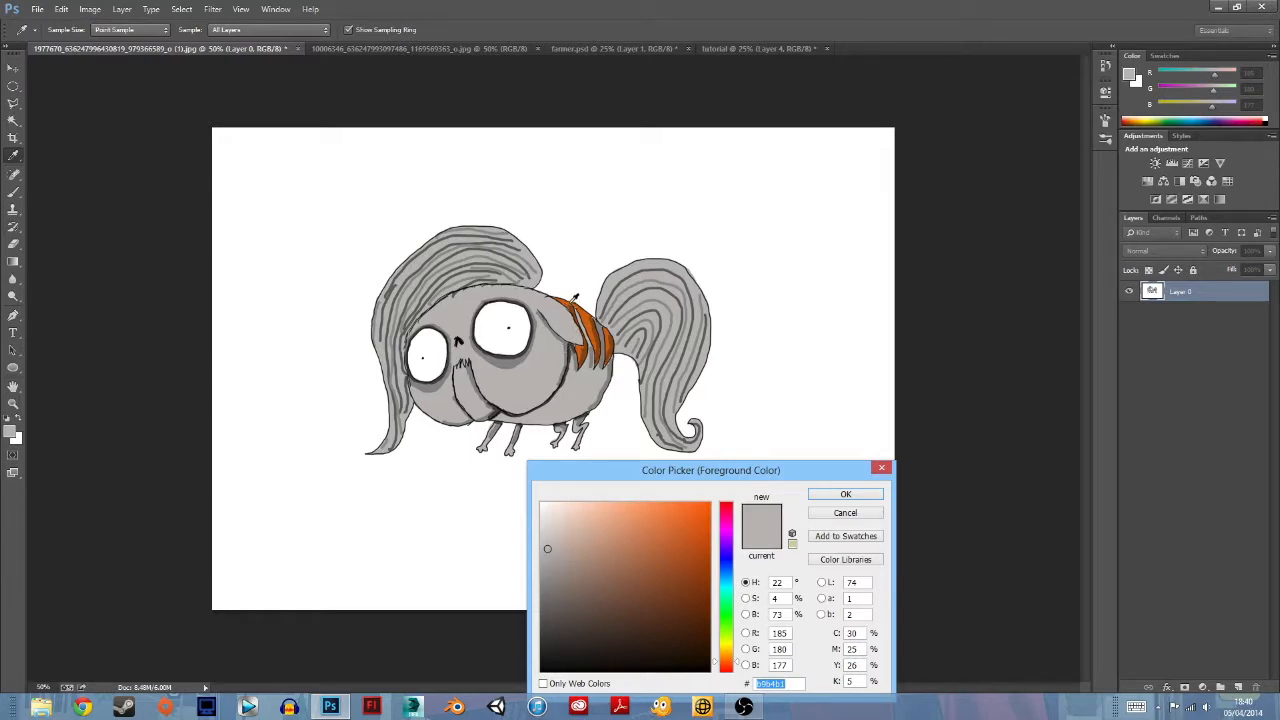
click(586, 306)
drag(588, 312, 594, 317)
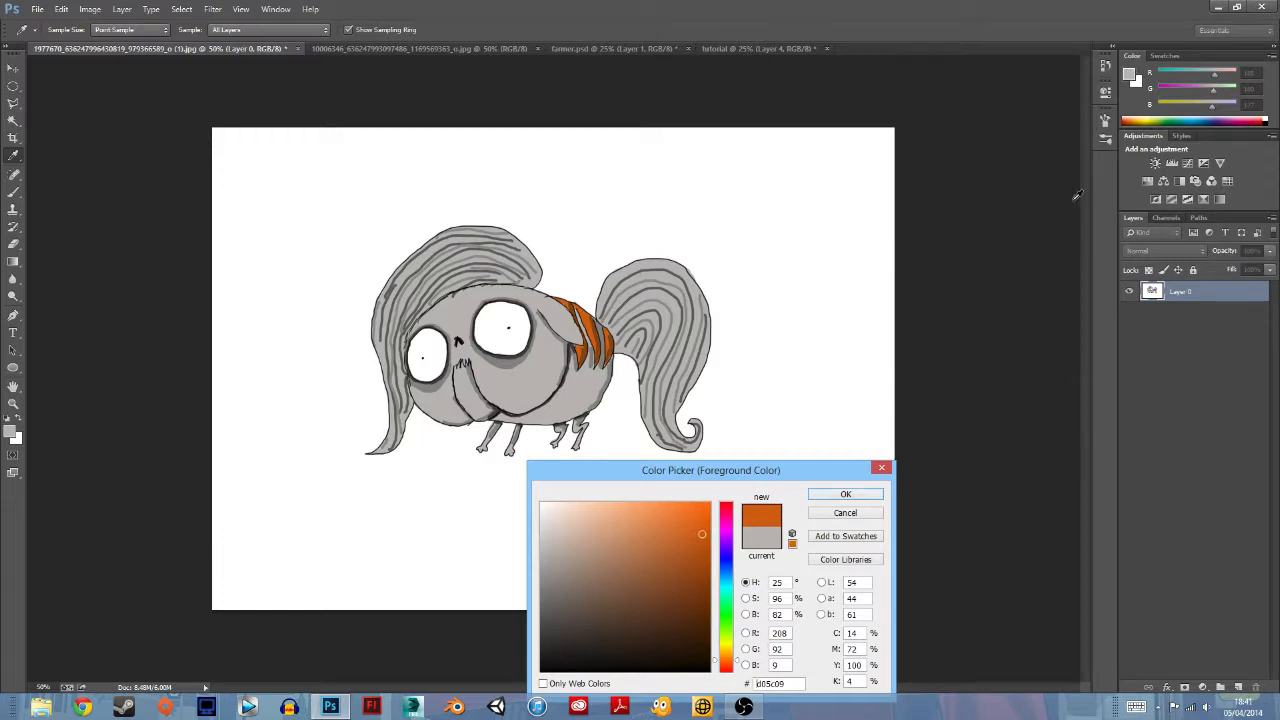
click(882, 468)
click(1132, 78)
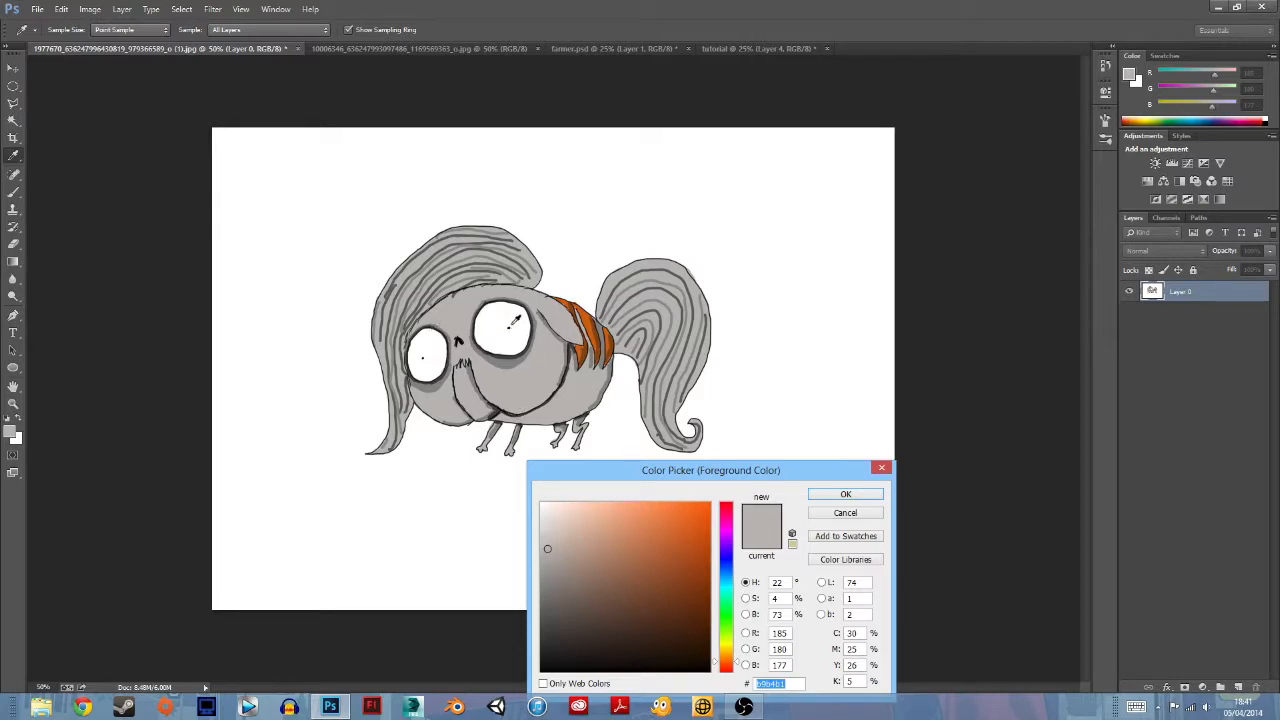
click(510, 326)
click(578, 306)
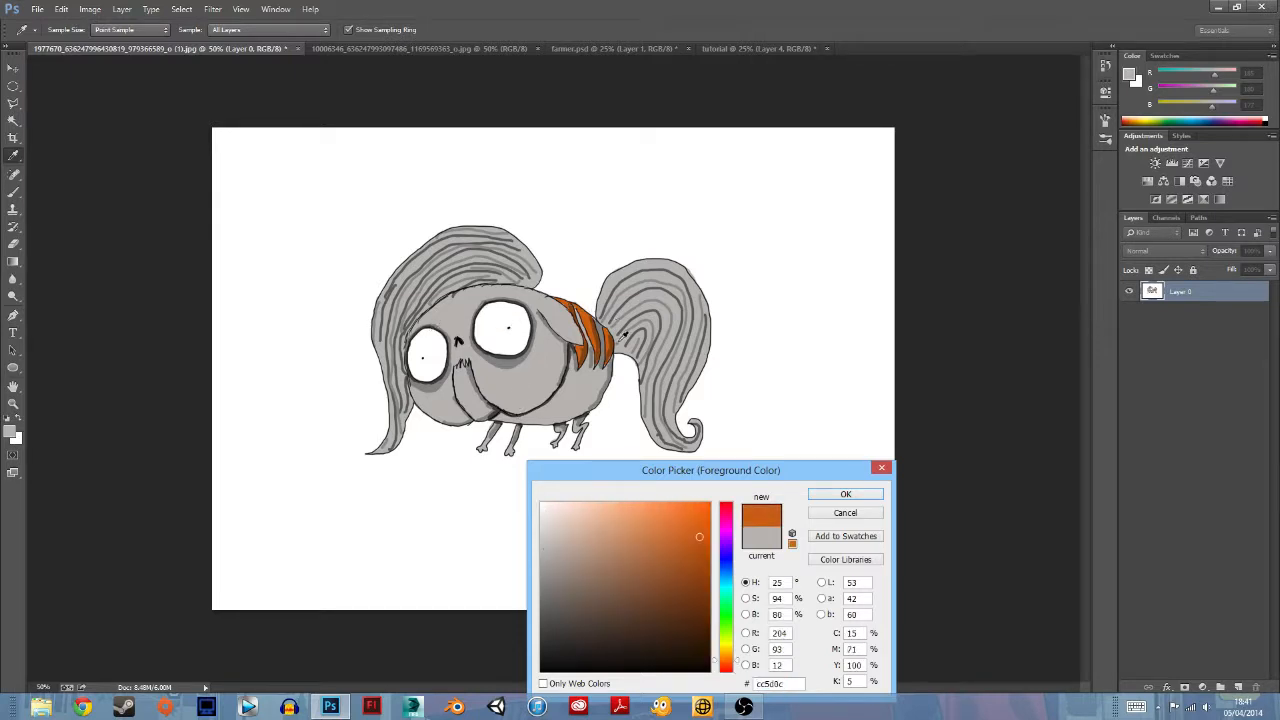
click(882, 468)
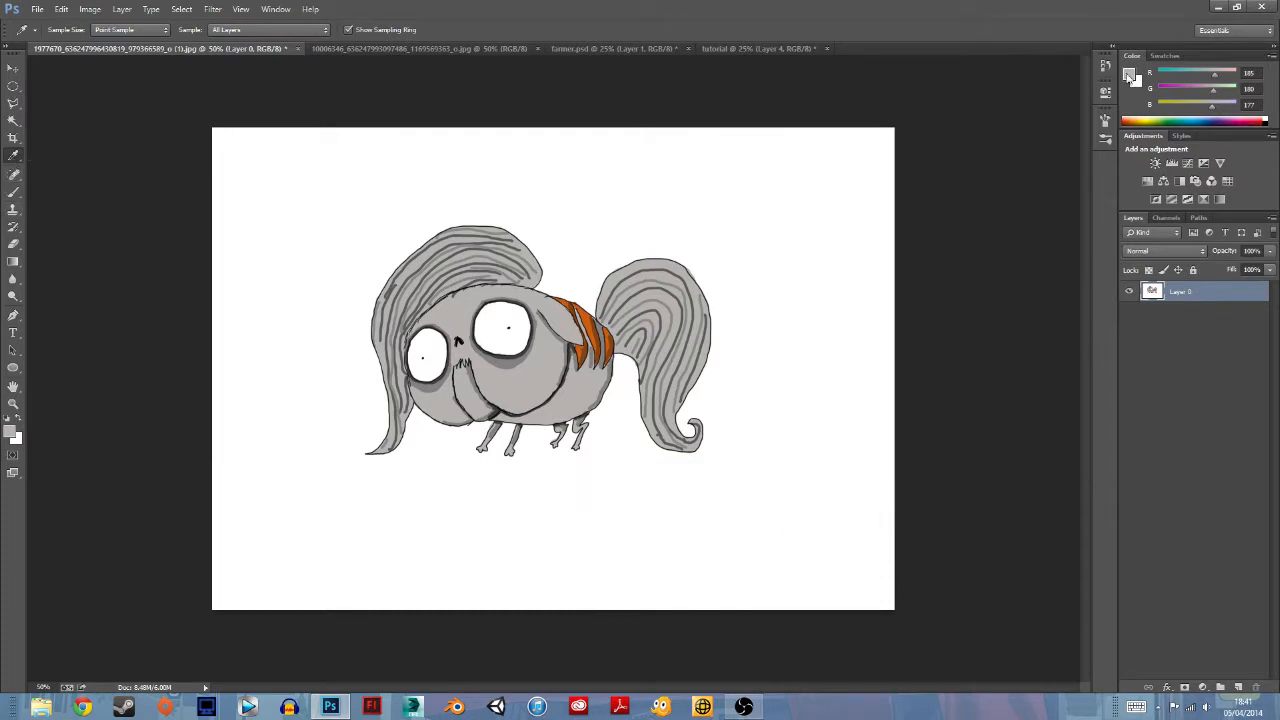
Step: Paint a Spot Healing Brush stroke along the outer upper-left edge of the pony's mane
click(13, 176)
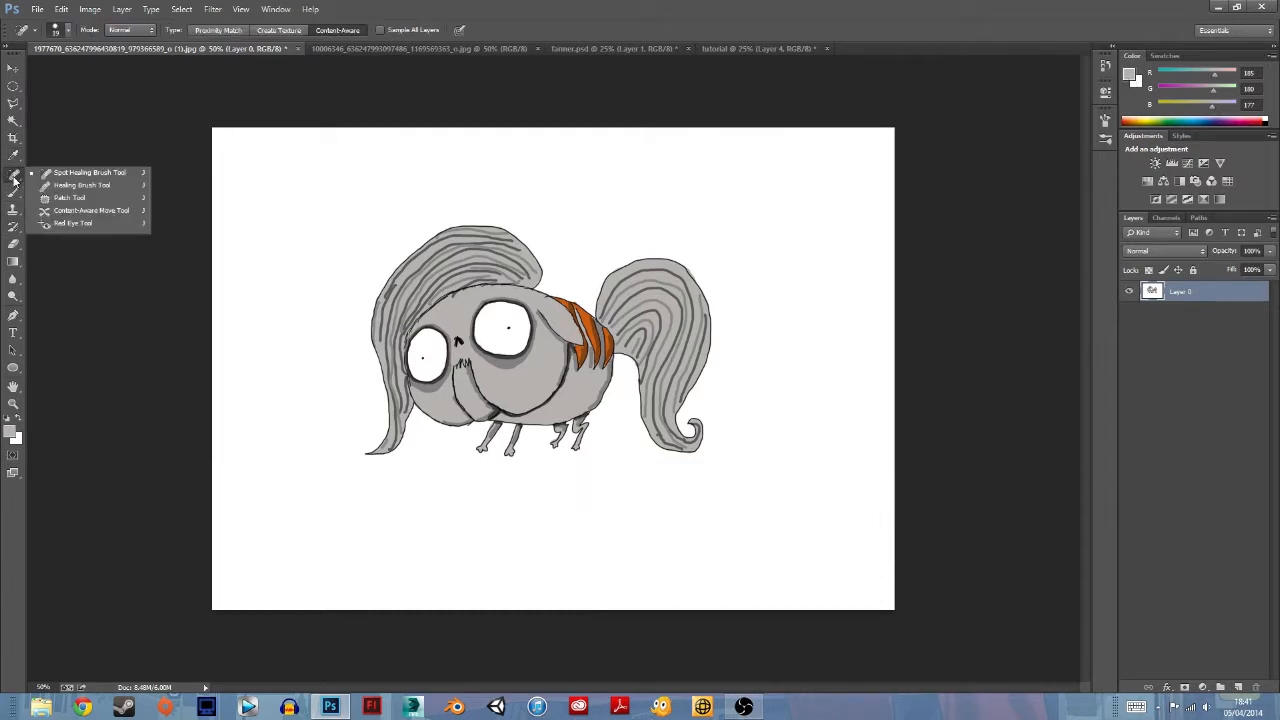
click(14, 178)
drag(349, 295, 445, 228)
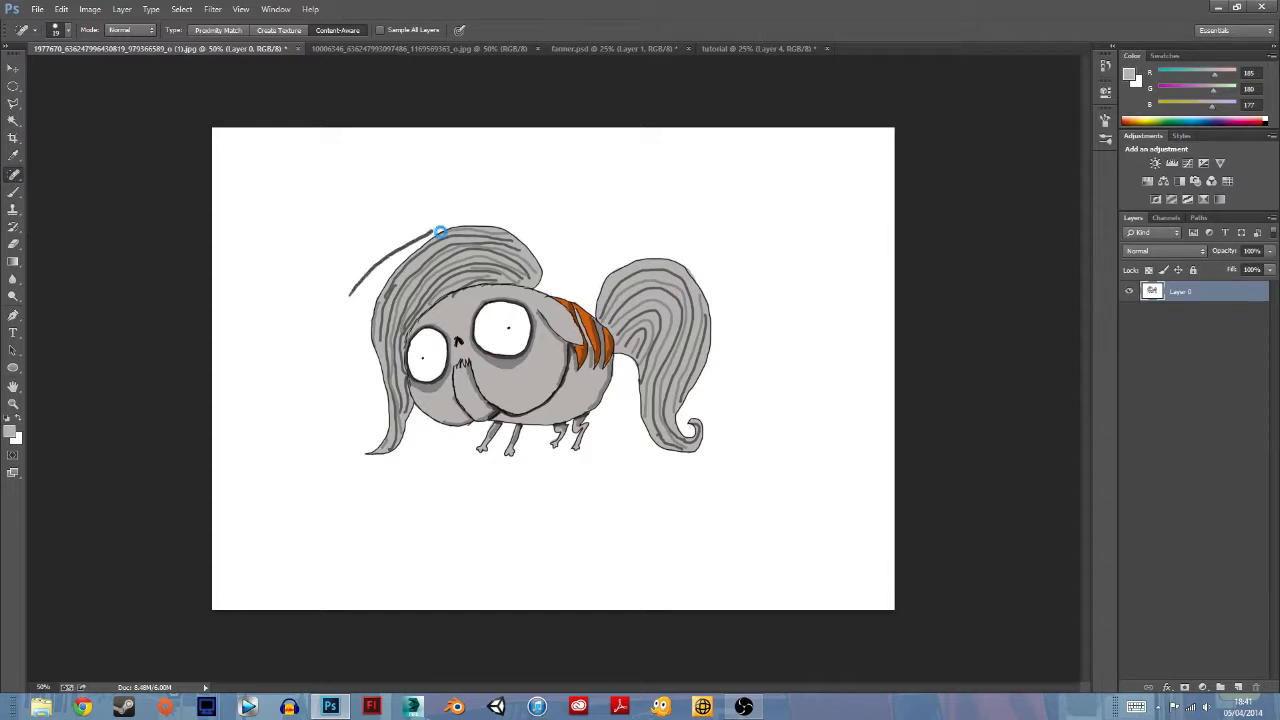
click(18, 177)
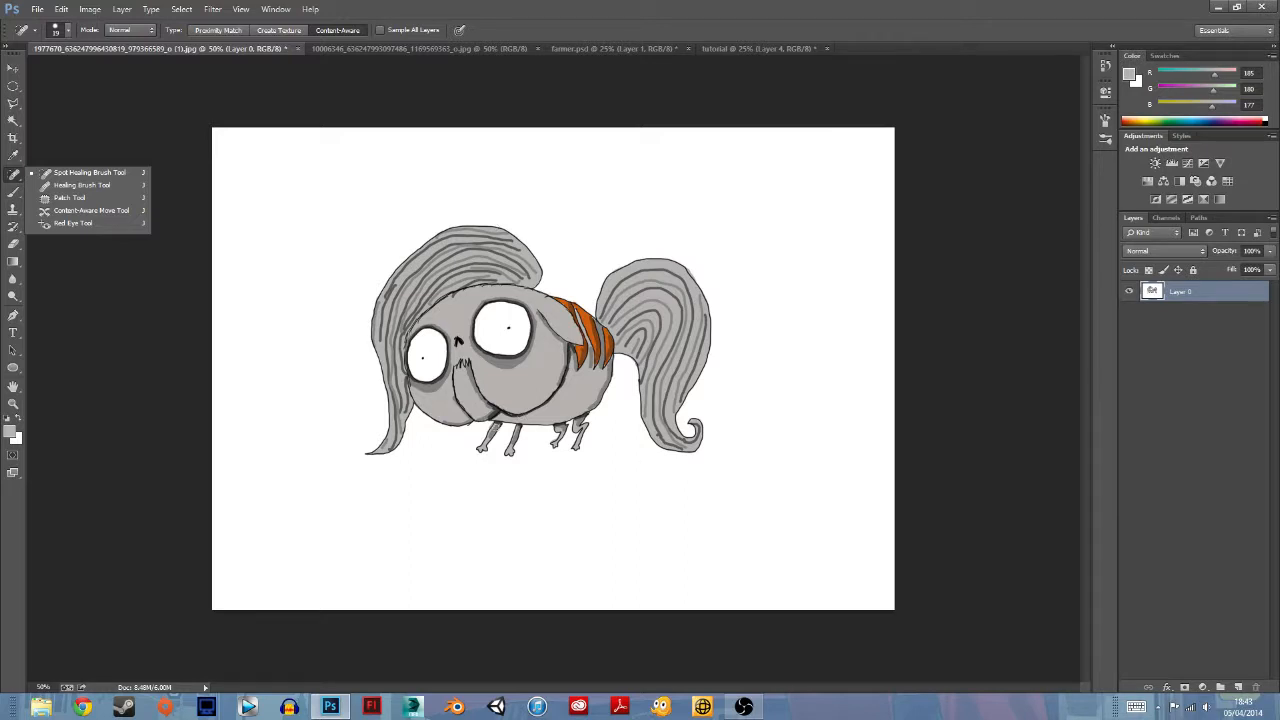
click(668, 397)
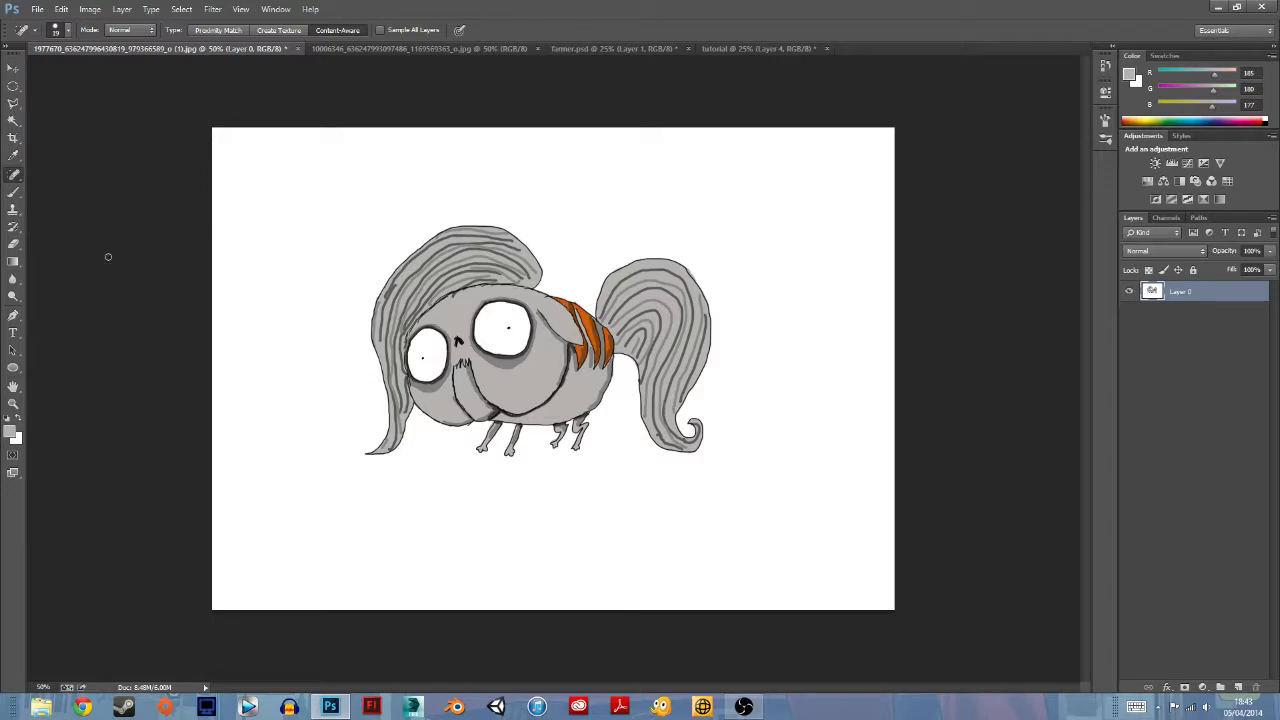
right_click(13, 177)
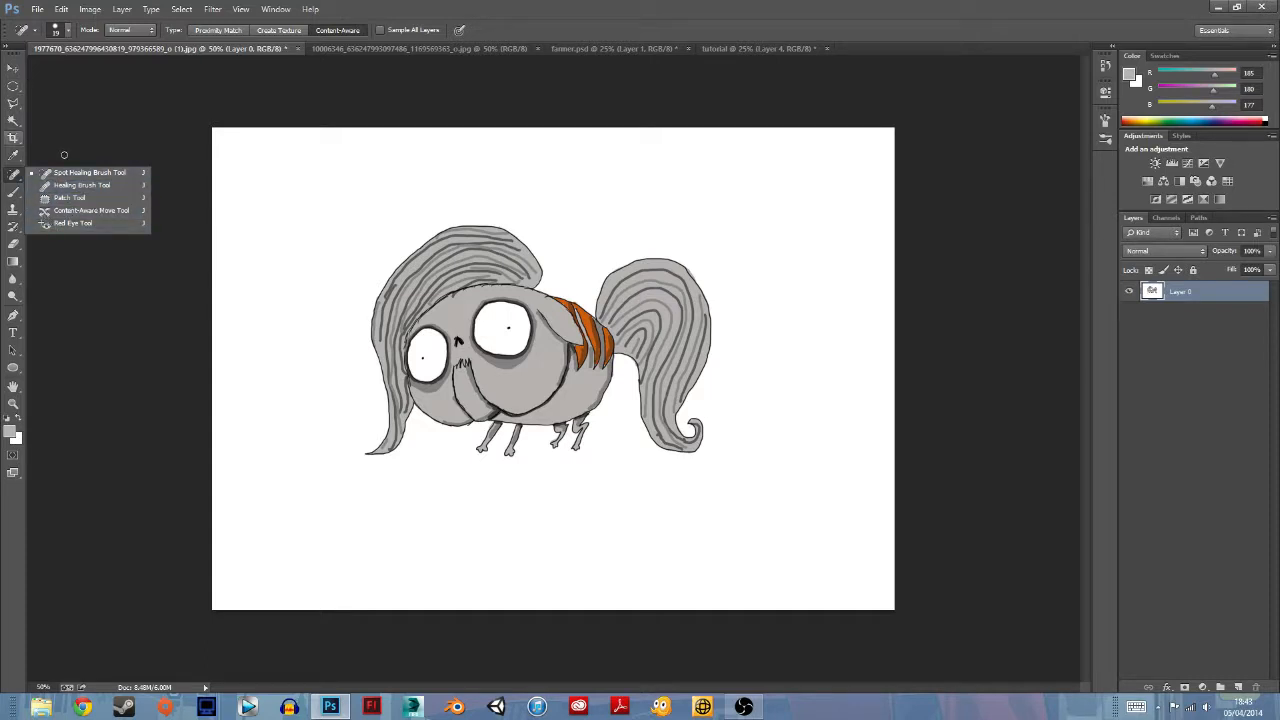
click(15, 186)
Step: Switch to the tutorial document, paint a grey S-shaped test stroke on Layer 4 with the Brush tool and undo it
click(16, 193)
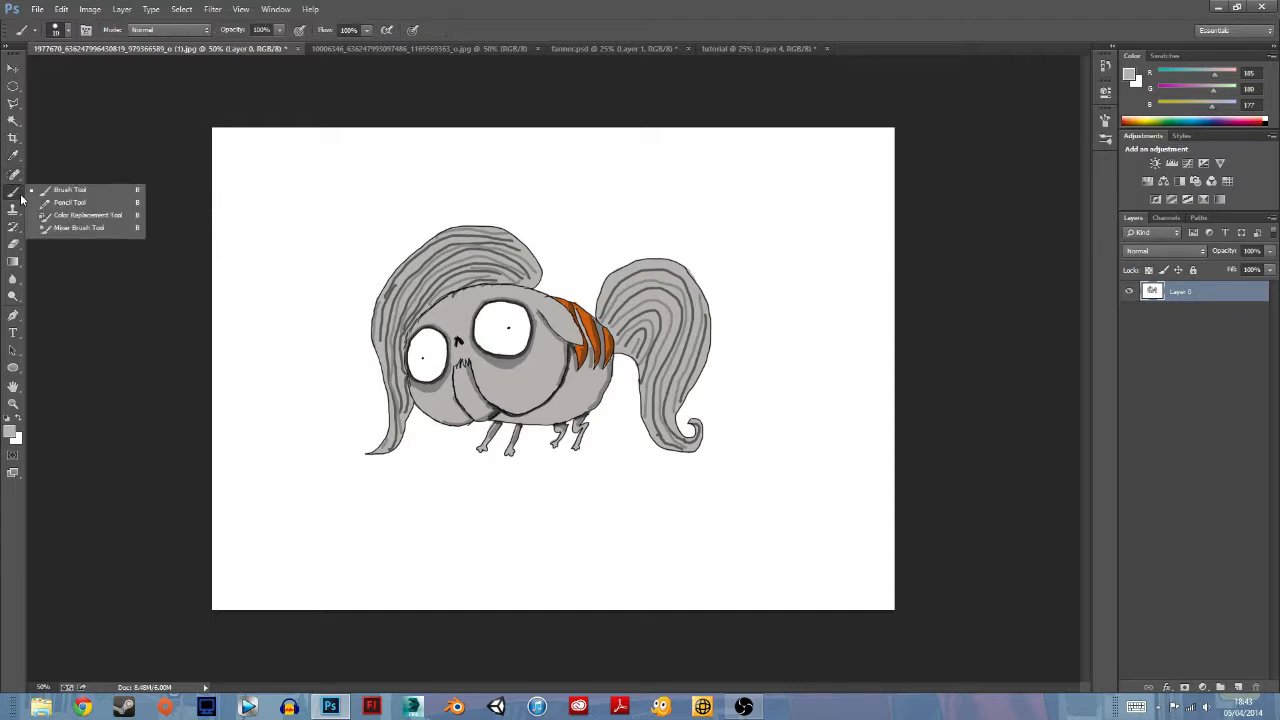
click(70, 190)
click(740, 48)
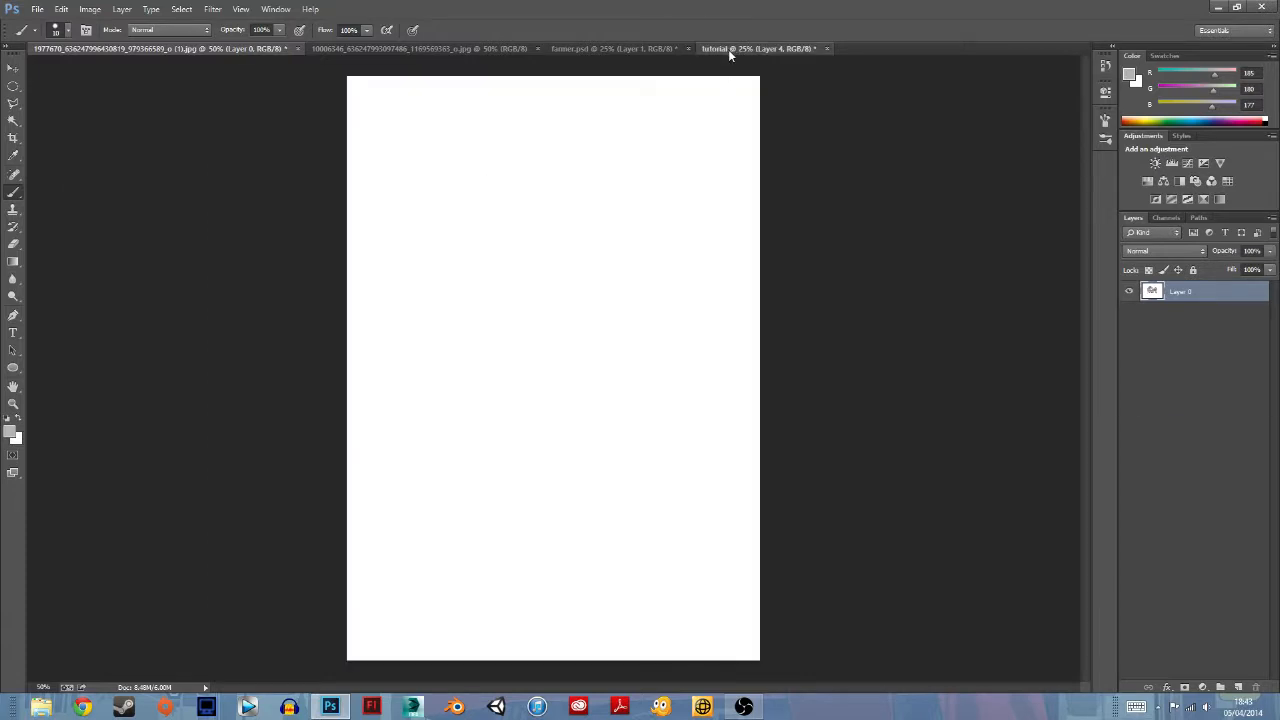
mouse_move(478, 362)
mouse_down()
mouse_move(509, 279)
mouse_move(601, 177)
mouse_move(570, 235)
mouse_up()
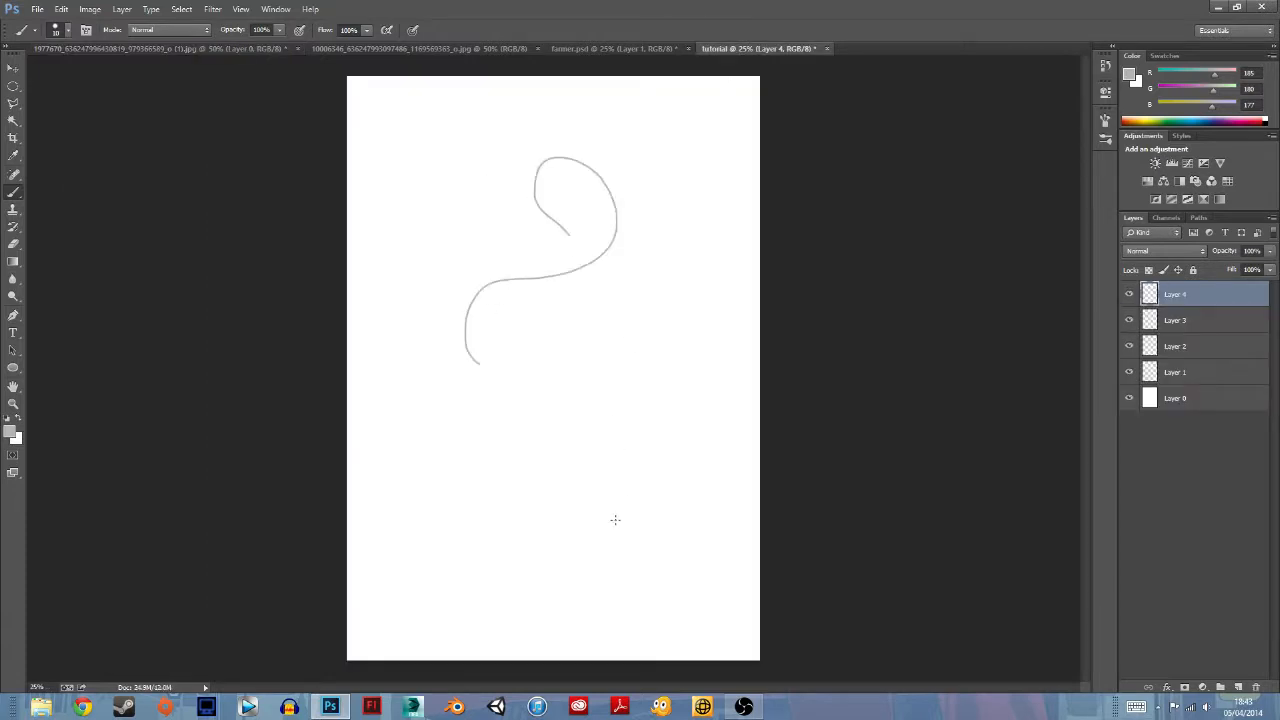
key(ctrl+z)
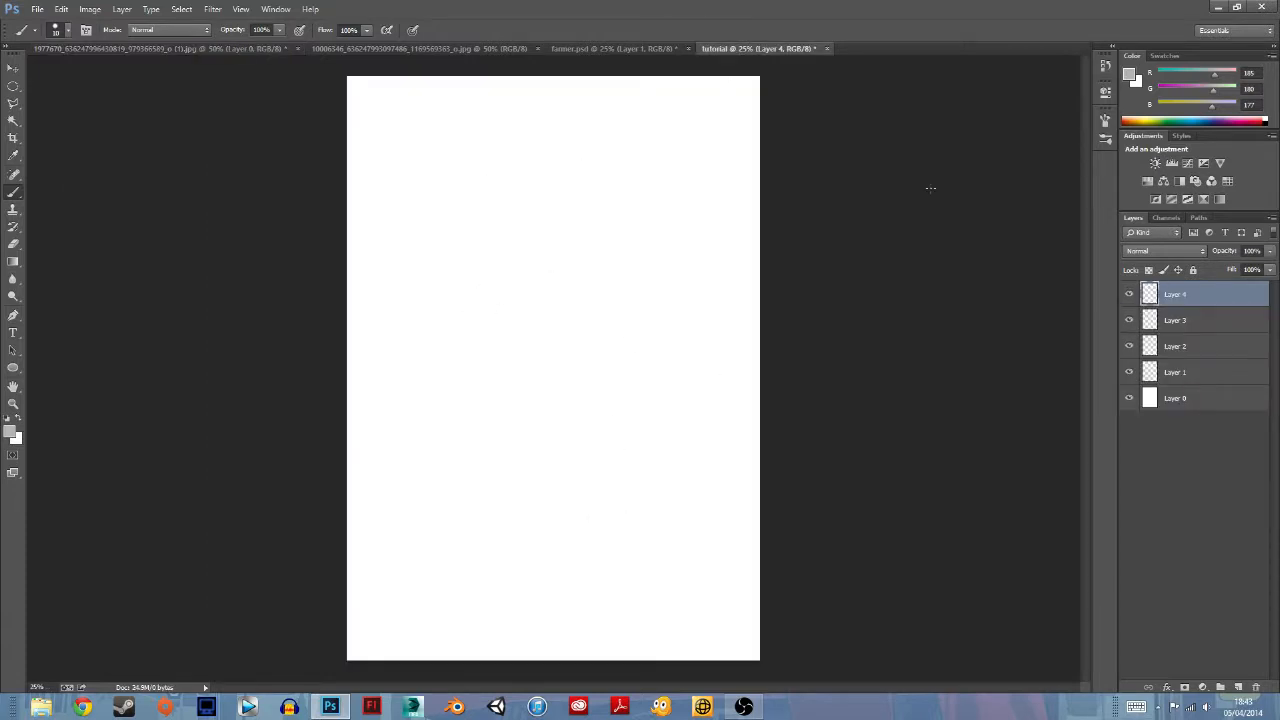
Step: Set the foreground color to black (#000000)
click(1130, 76)
click(541, 670)
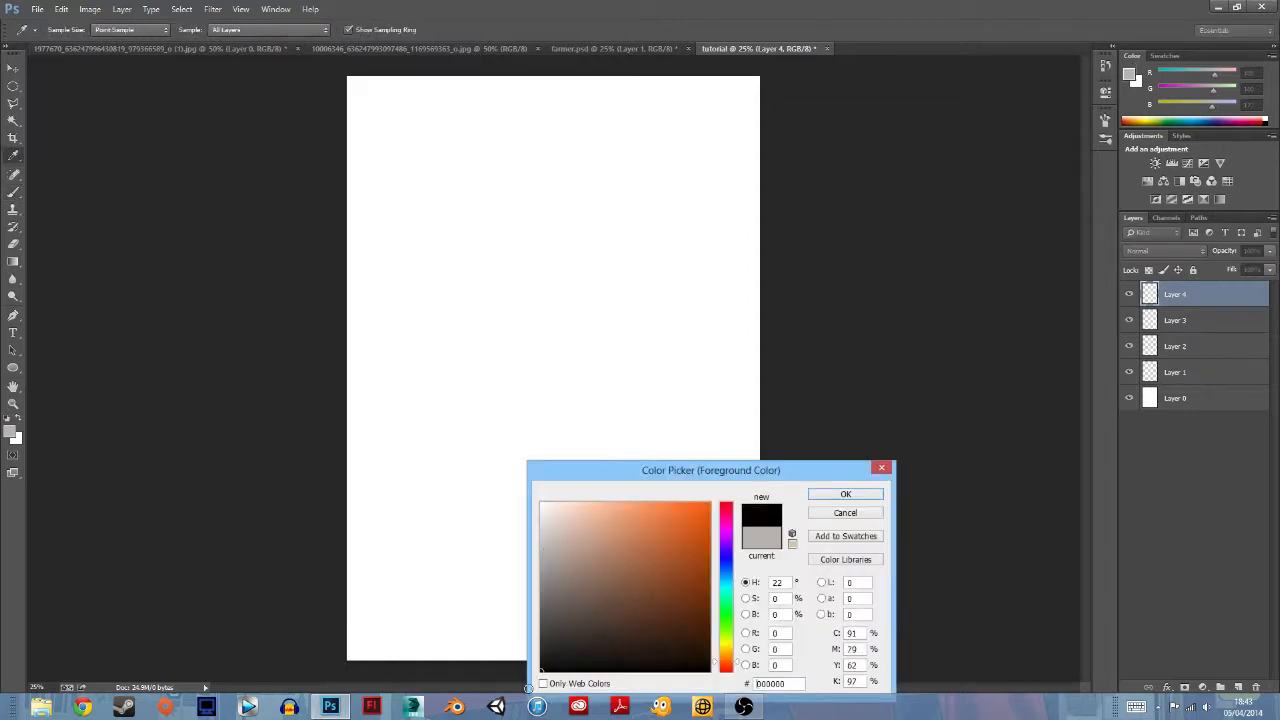
click(828, 494)
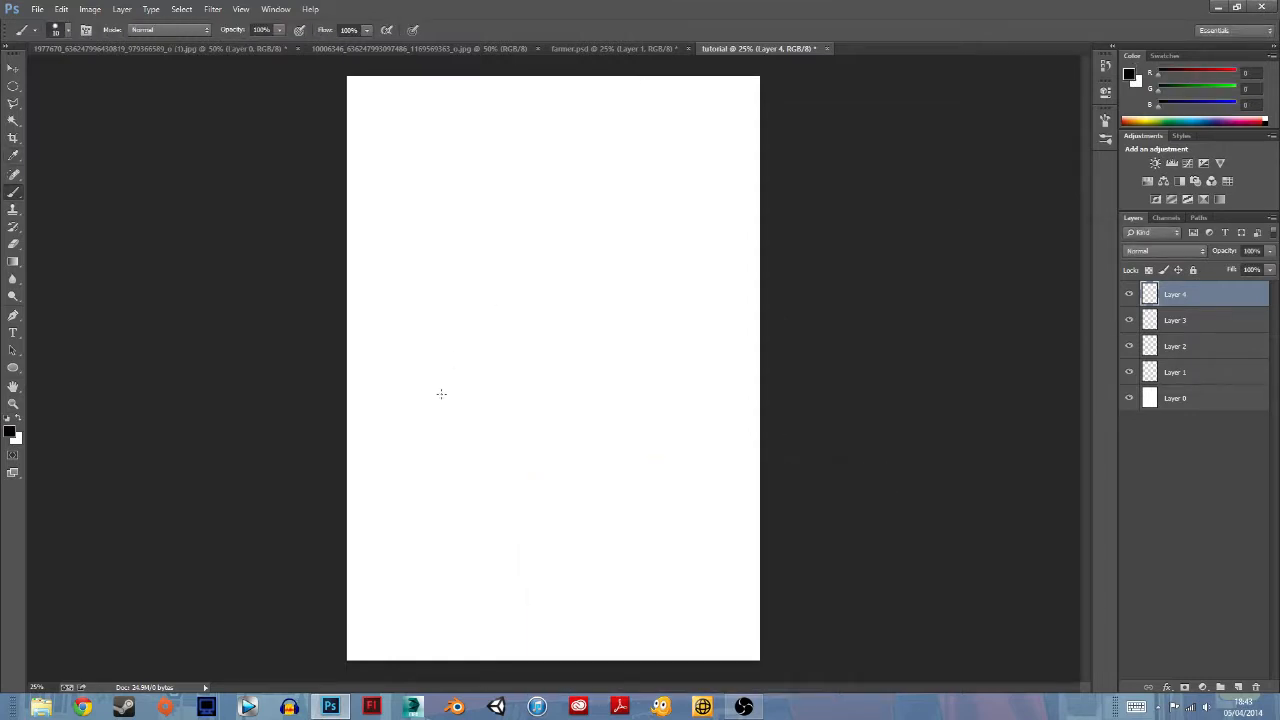
Step: Paint two curved black test strokes in the upper half of the page on Layer 4 and undo both
mouse_move(427, 388)
mouse_down()
mouse_move(577, 196)
mouse_move(549, 201)
mouse_up()
mouse_move(477, 344)
mouse_down()
mouse_move(577, 365)
mouse_move(566, 362)
mouse_move(600, 286)
mouse_up()
key(ctrl+z)
key(ctrl+z)
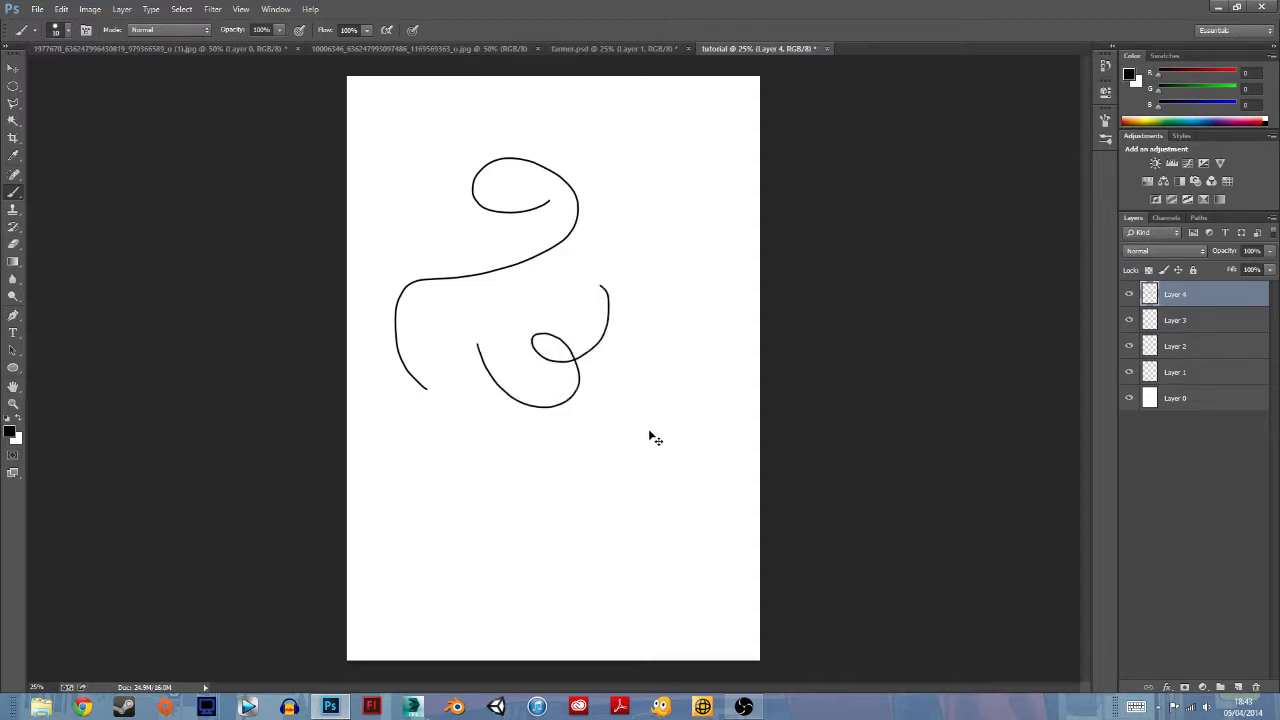
key(ctrl+alt+z)
key(ctrl+alt+z)
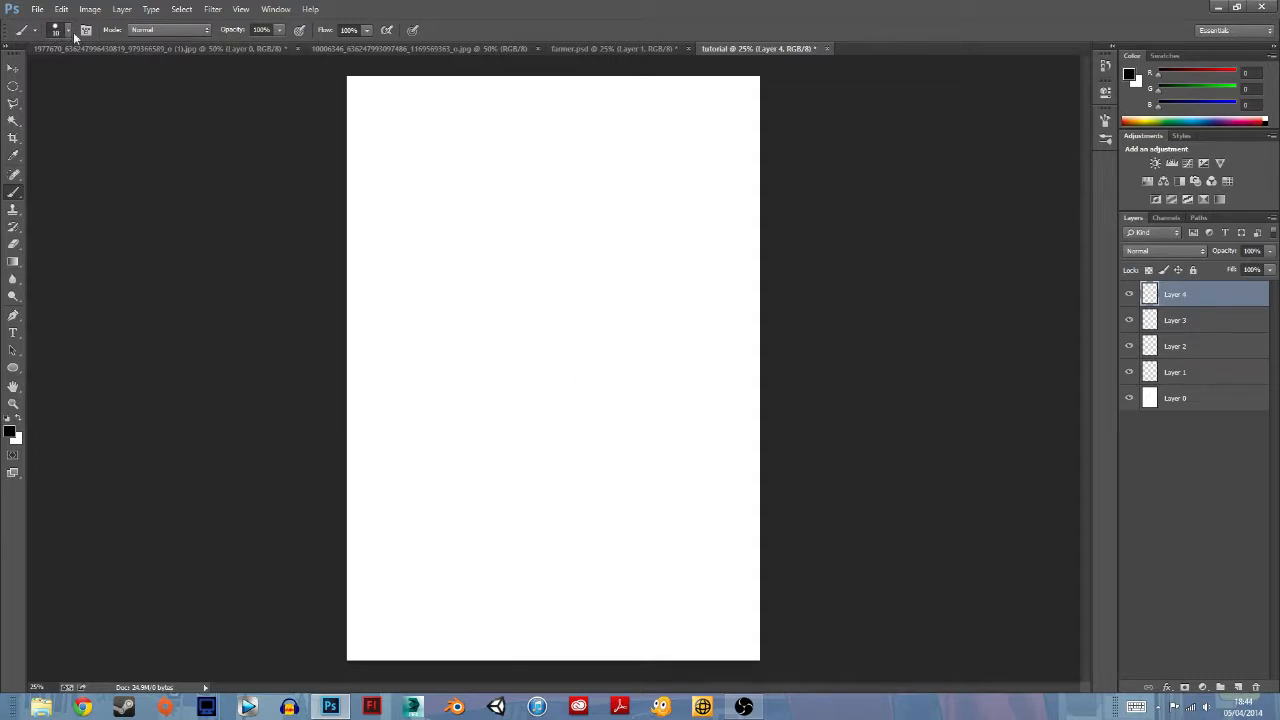
Step: Choose the 55 px round brush preset and paint a thick S-shaped stroke in the upper part of the page
click(71, 33)
drag(78, 72, 76, 73)
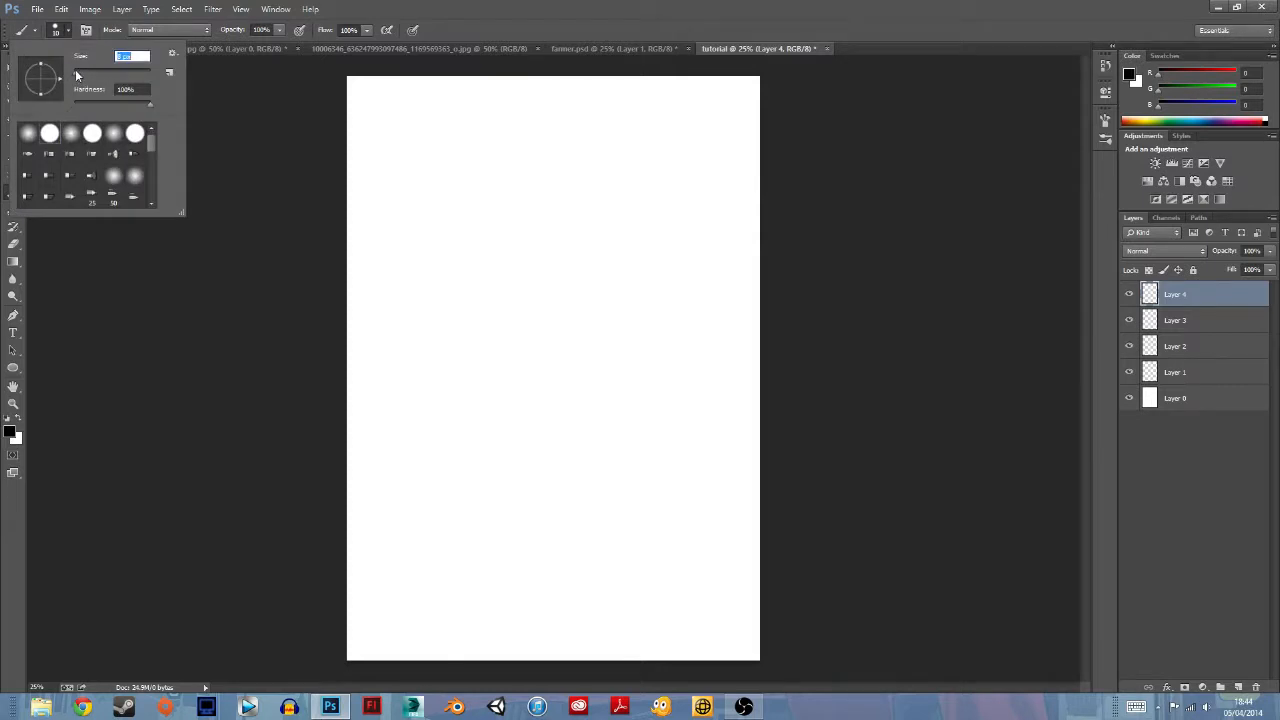
drag(152, 141, 156, 195)
click(72, 195)
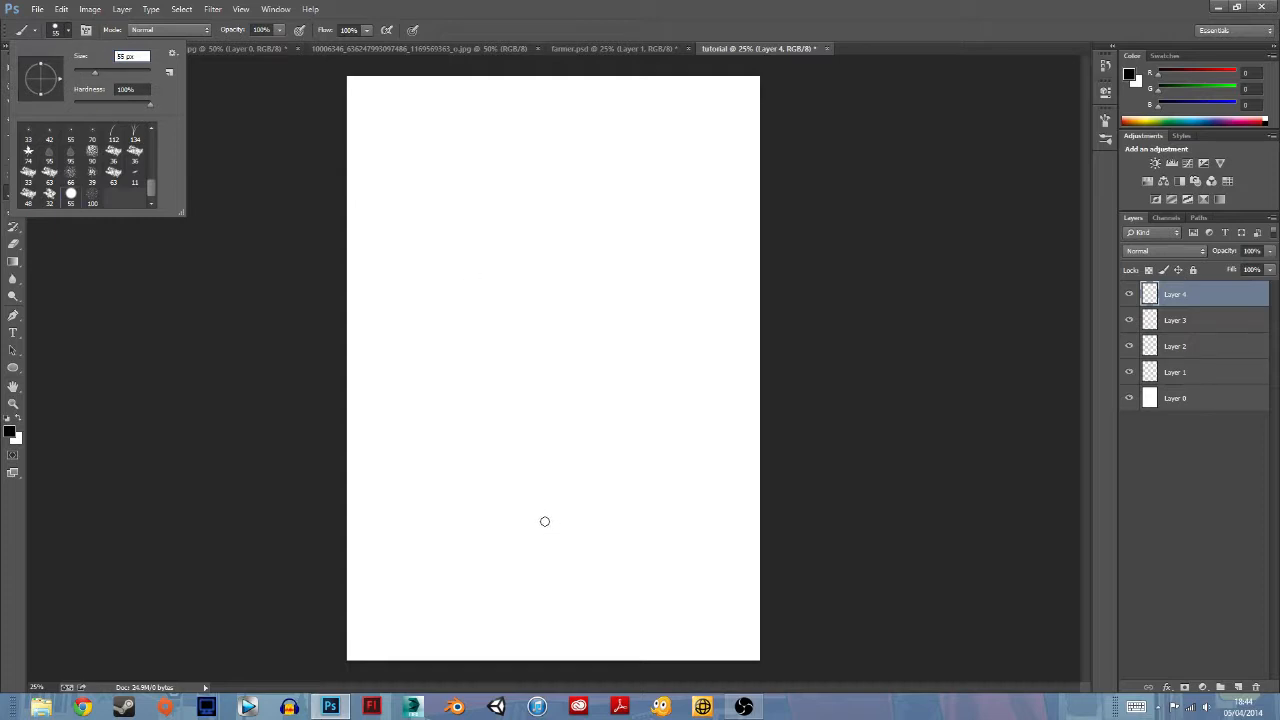
click(457, 363)
mouse_move(460, 374)
mouse_down()
mouse_move(426, 289)
mouse_move(600, 166)
mouse_move(540, 173)
mouse_up()
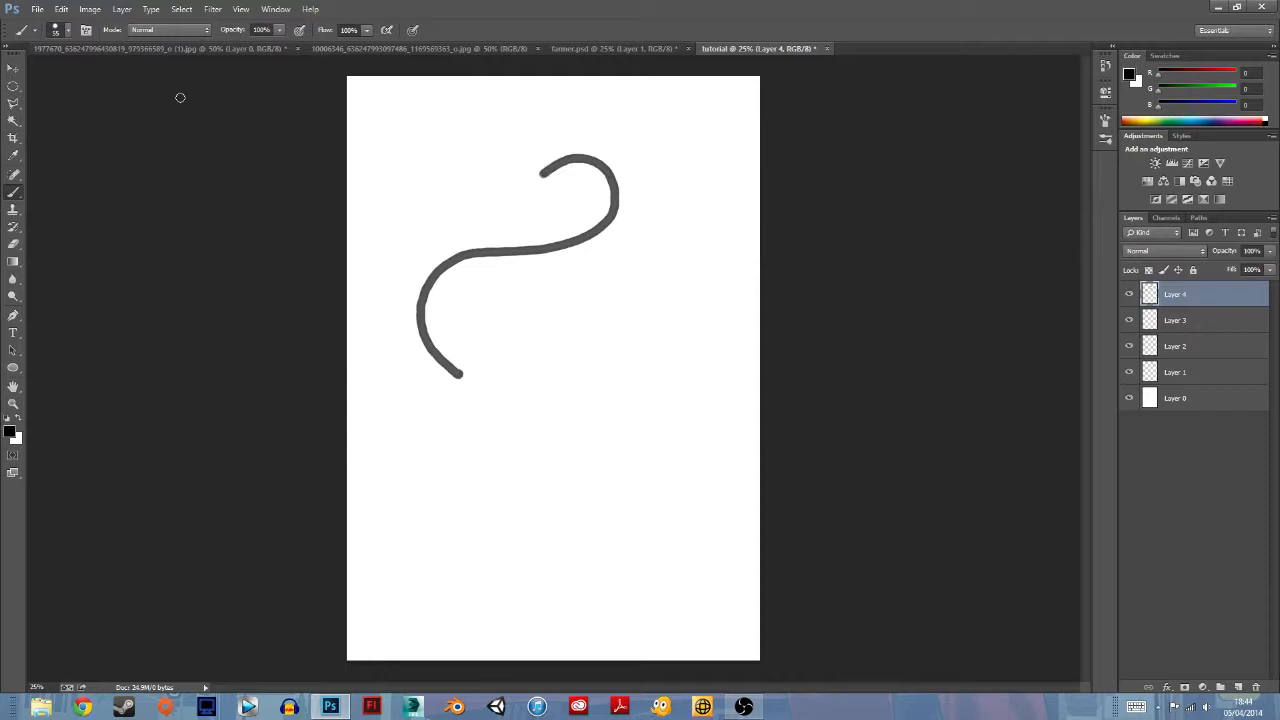
Step: Choose the textured 90 px brush preset and paint a curved stroke near the middle of the page
click(63, 32)
click(92, 161)
mouse_move(524, 410)
mouse_down()
mouse_move(609, 366)
mouse_move(604, 316)
mouse_up()
Step: Choose the 74 px scattered leaf-like brush preset and paint a dense patch in the lower part of the page
click(63, 32)
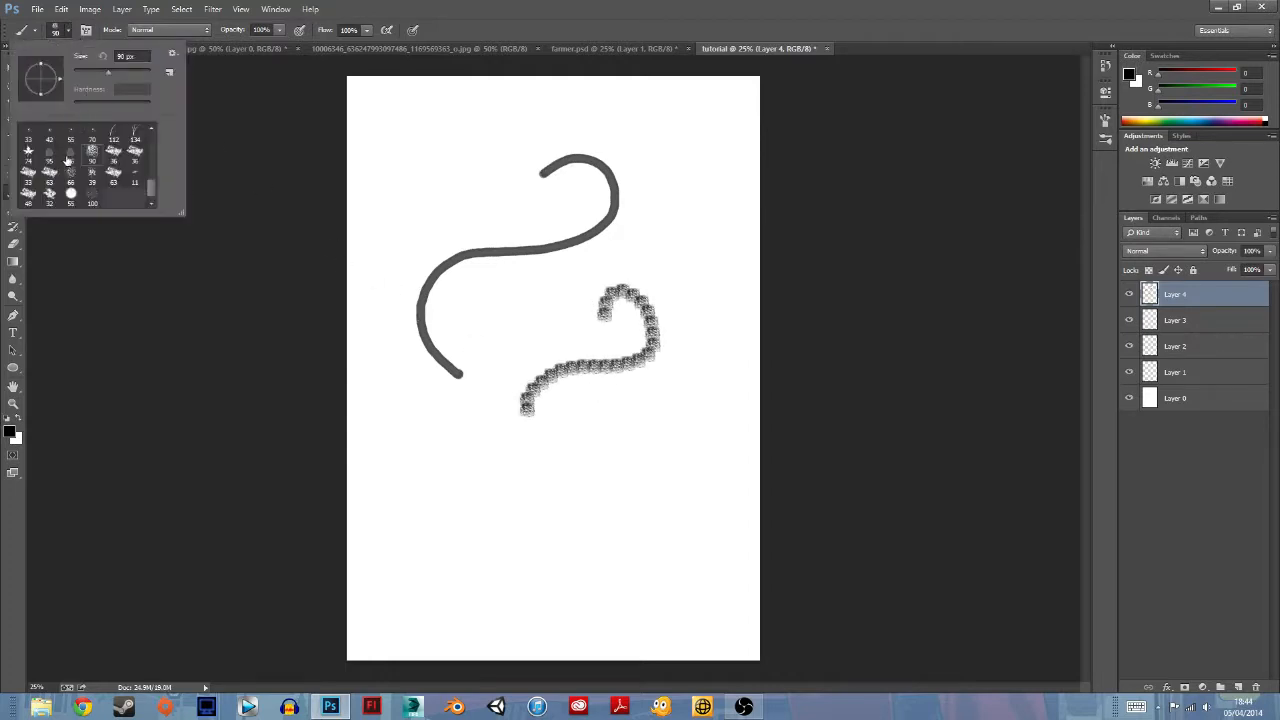
click(33, 157)
click(466, 502)
mouse_move(519, 474)
mouse_down()
mouse_move(575, 522)
mouse_move(531, 540)
mouse_move(671, 515)
mouse_move(430, 545)
mouse_move(590, 495)
mouse_up()
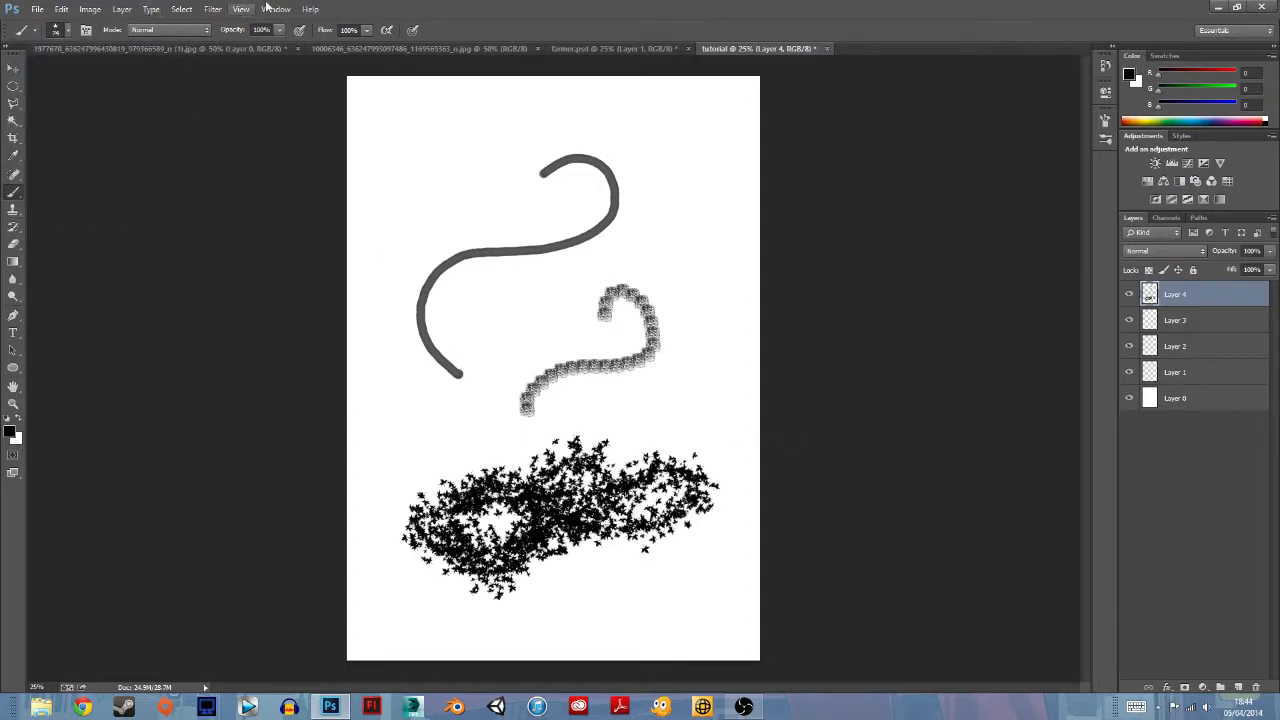
Step: Undo all the brush preset test strokes on Layer 4
key(ctrl+alt+z)
key(ctrl+alt+z)
key(ctrl+alt+z)
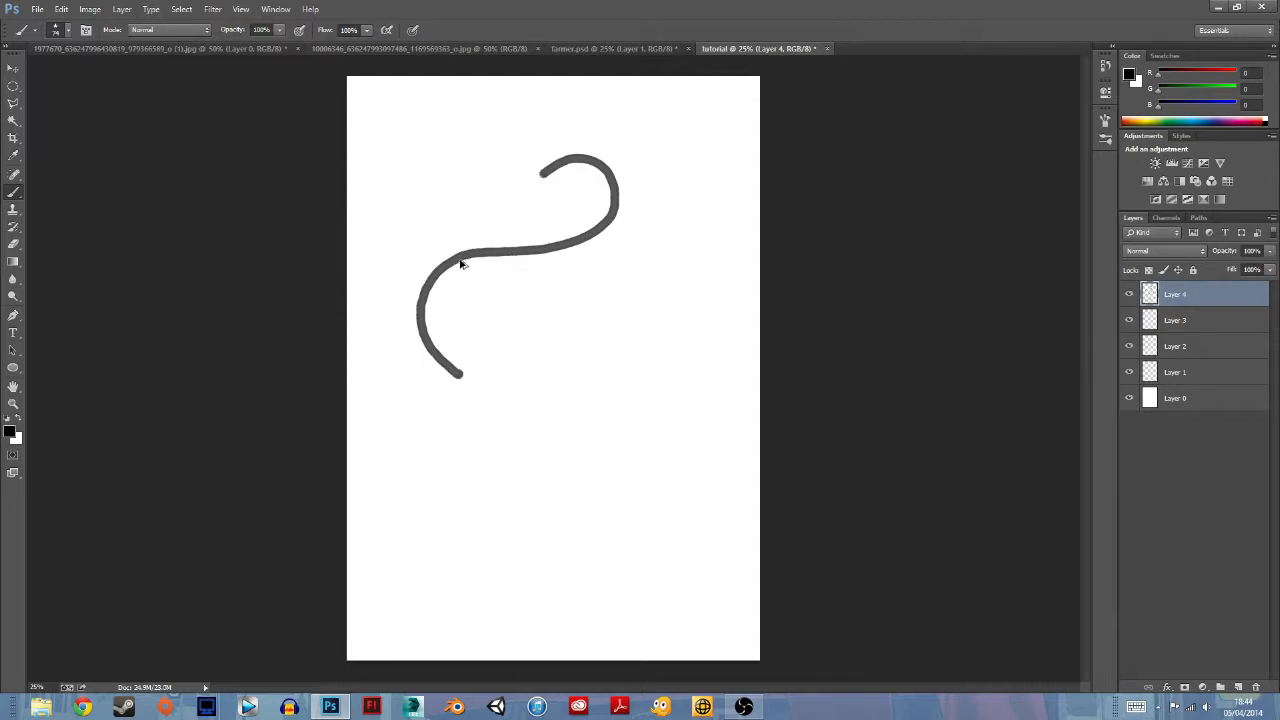
Step: Try two freehand strokes with the Pencil tool on Layer 4 and undo them
right_click(12, 195)
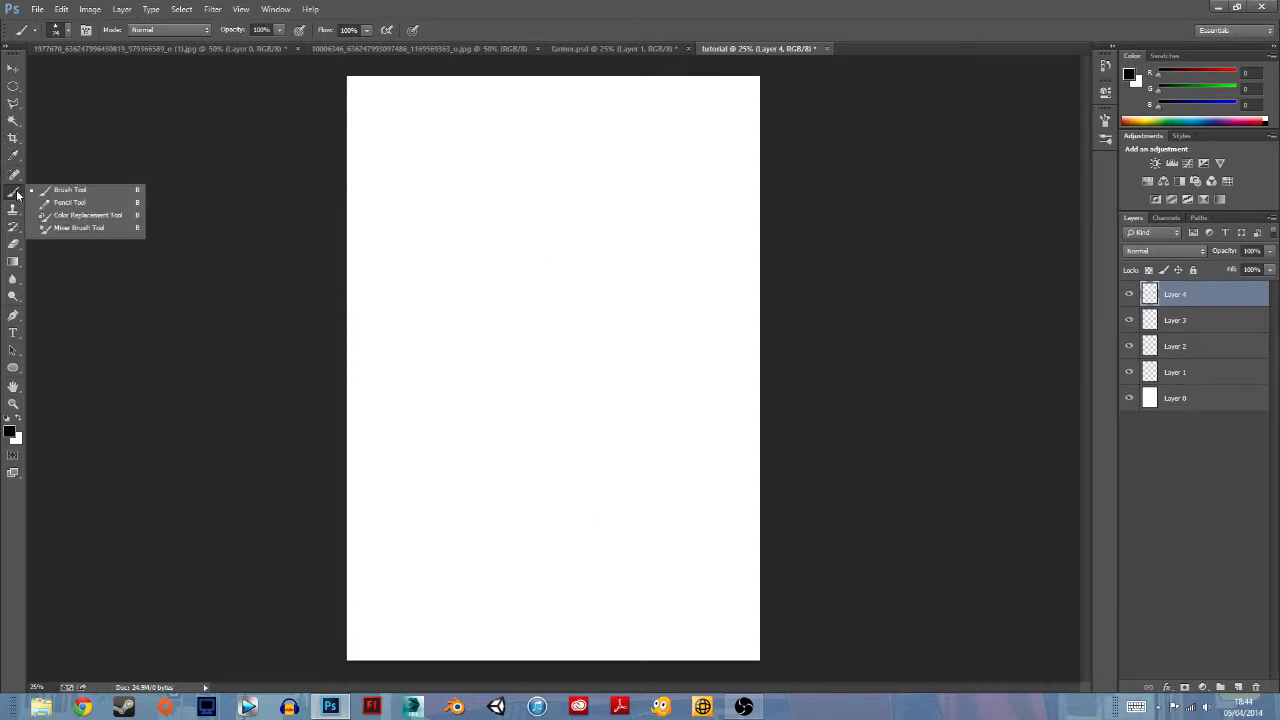
click(69, 203)
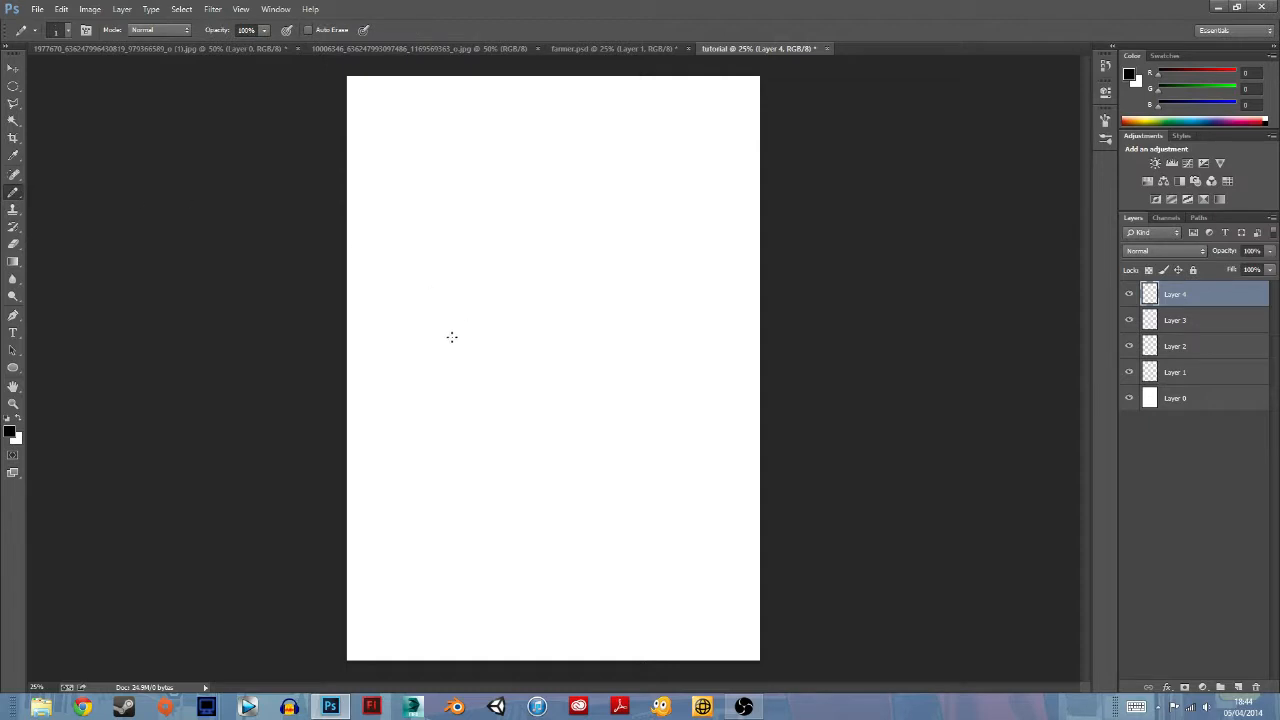
drag(558, 233, 517, 212)
mouse_move(514, 357)
mouse_down()
mouse_move(674, 271)
mouse_move(624, 302)
mouse_move(601, 399)
mouse_up()
key(ctrl+alt+z)
key(ctrl+alt+z)
Step: Return to the Brush tool, set its opacity to 51% and paint a winding scattered stroke across the upper half of the page
right_click(16, 200)
click(65, 191)
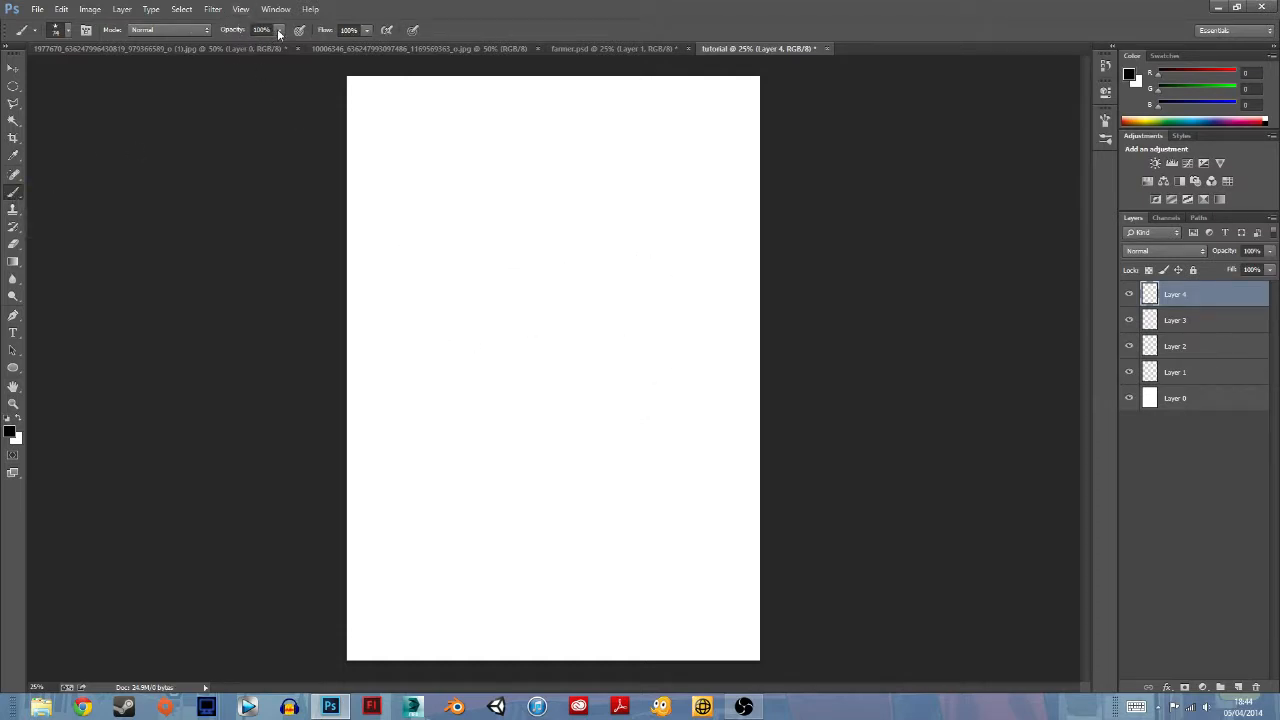
click(279, 31)
mouse_move(501, 253)
mouse_down()
mouse_move(571, 251)
mouse_move(614, 280)
mouse_move(610, 390)
mouse_move(640, 330)
mouse_up()
Step: Set the brush opacity to 100% and flow to 50%, and paint a scattered arc along the top of the page
click(280, 31)
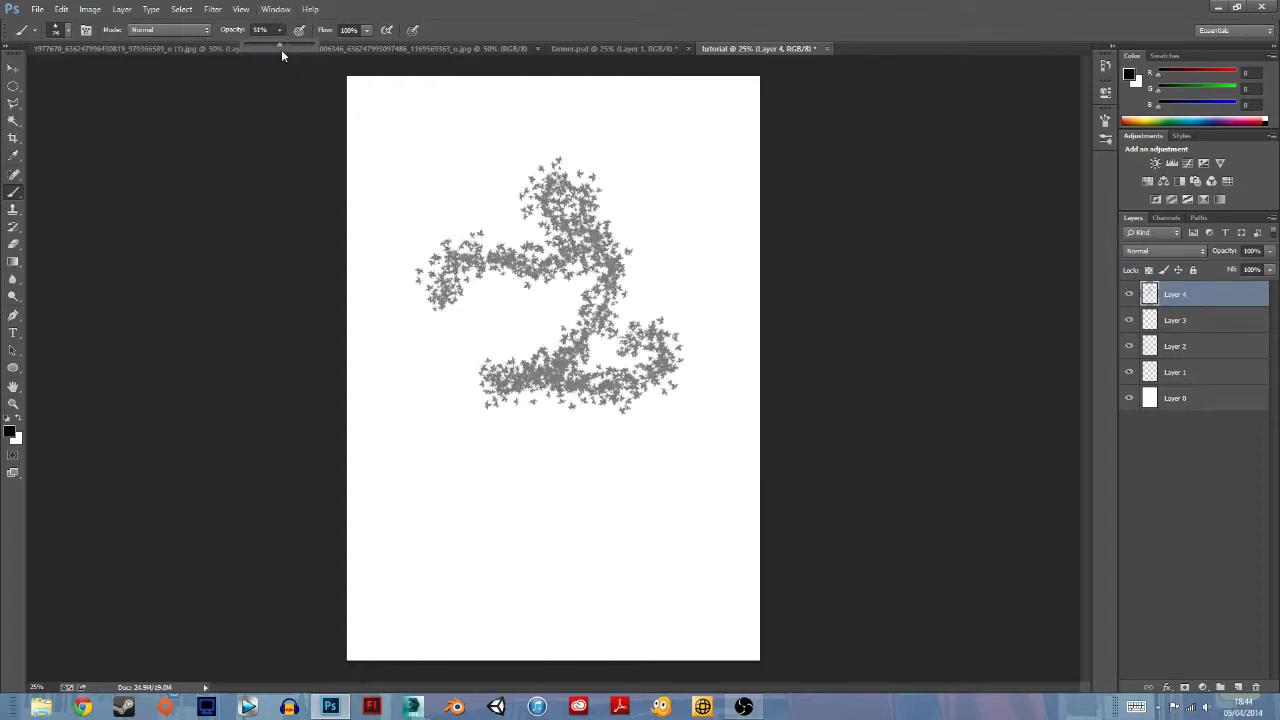
mouse_move(282, 47)
mouse_down()
mouse_move(348, 42)
mouse_move(333, 41)
mouse_up()
click(367, 32)
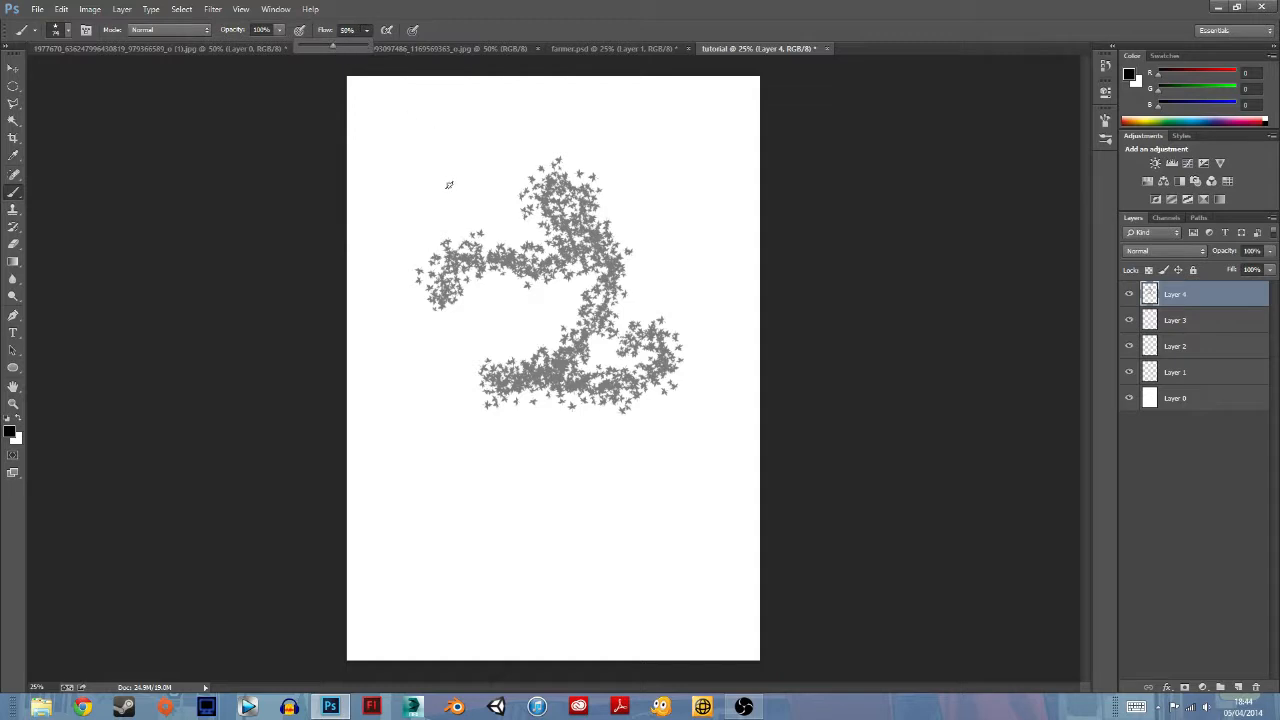
mouse_move(408, 200)
mouse_down()
mouse_move(490, 145)
mouse_move(637, 136)
mouse_move(672, 172)
mouse_up()
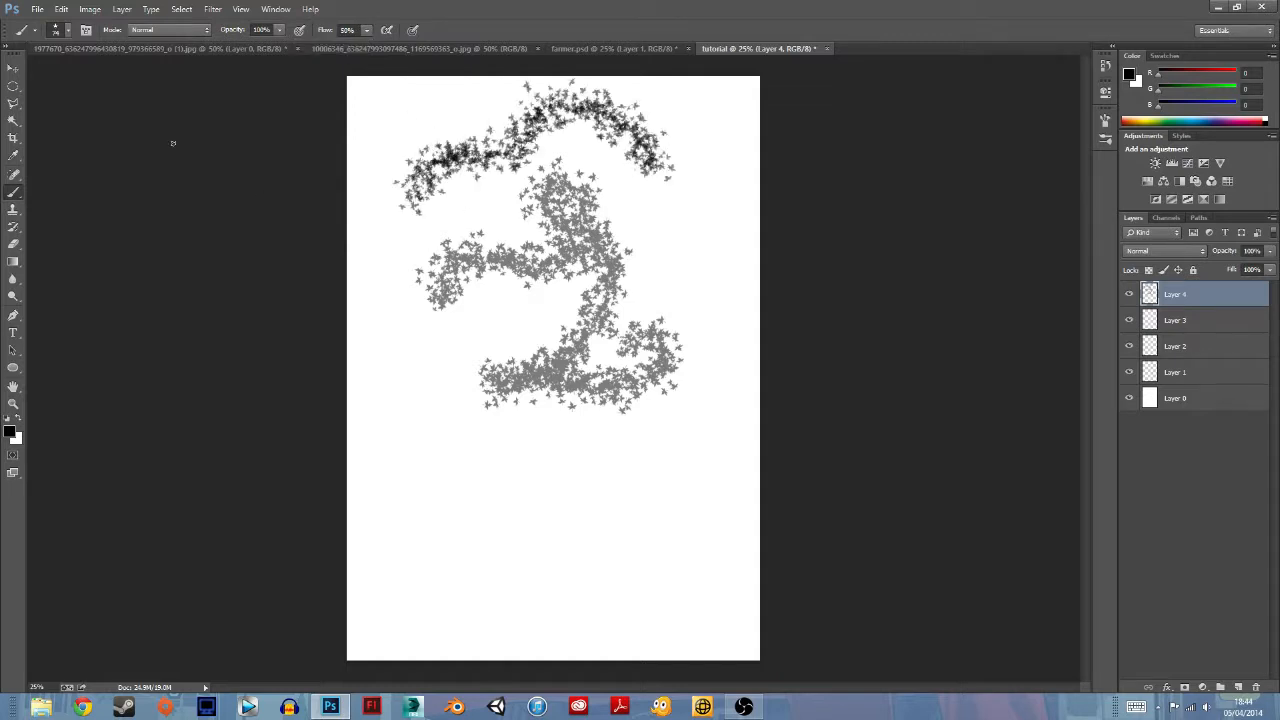
Step: Choose a hard round brush preset and paint a looping freehand stroke across the lower part of the page
click(66, 30)
drag(151, 188, 149, 132)
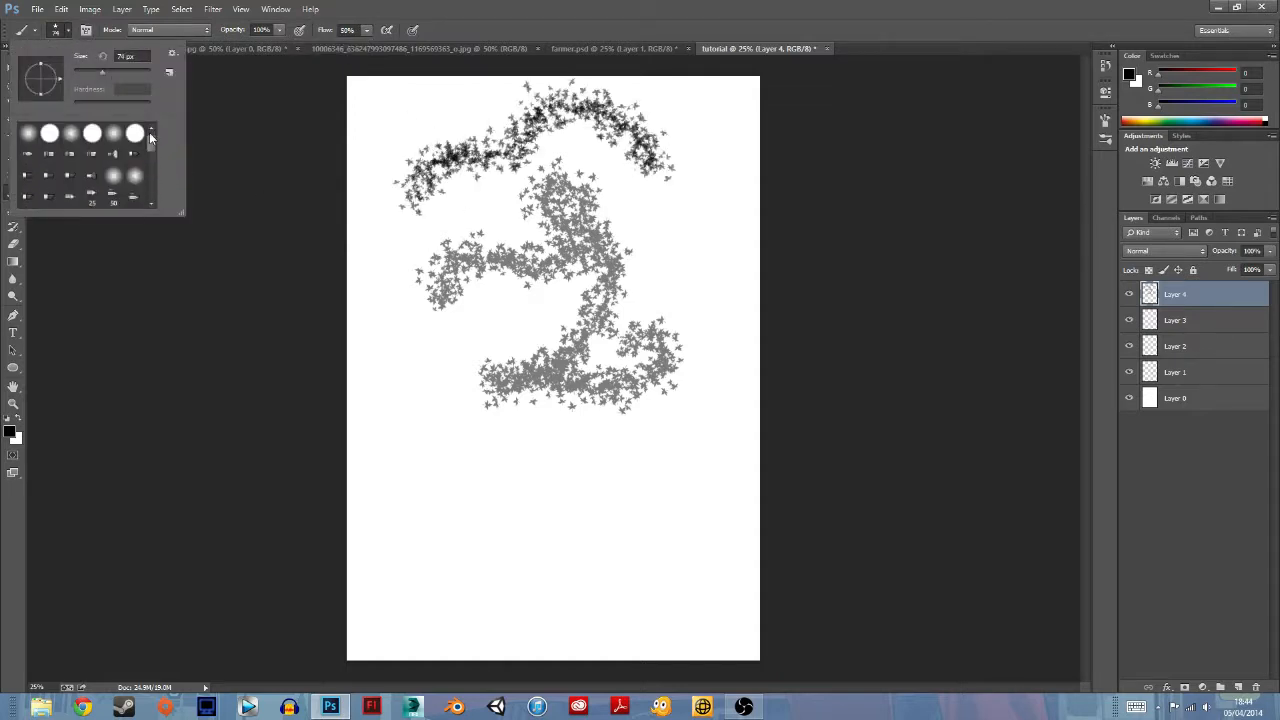
click(49, 133)
click(67, 32)
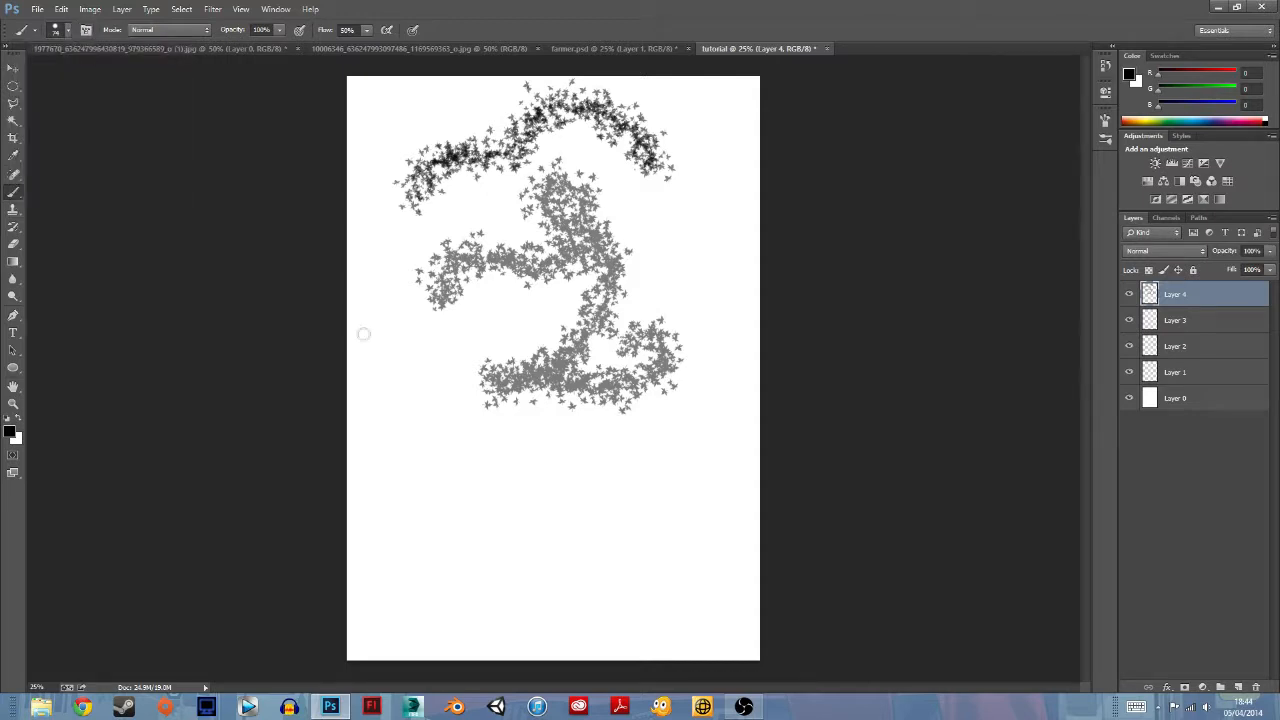
mouse_move(418, 528)
mouse_down()
mouse_move(440, 489)
mouse_move(567, 484)
mouse_move(543, 533)
mouse_move(662, 510)
mouse_up()
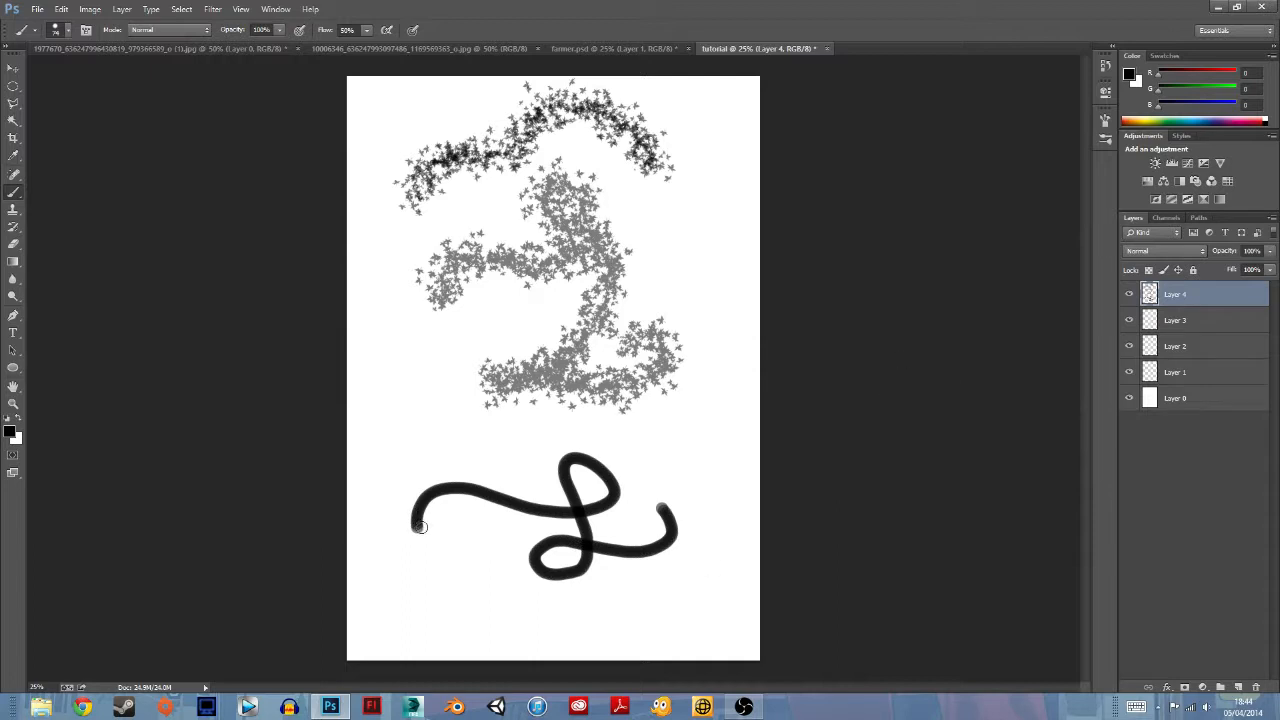
Step: Reduce the brush flow to 1% and paint a faint freehand stroke near the bottom of the page
click(368, 30)
drag(364, 53, 314, 54)
mouse_move(407, 630)
mouse_down()
mouse_move(469, 594)
mouse_move(669, 597)
mouse_move(652, 580)
mouse_move(677, 584)
mouse_up()
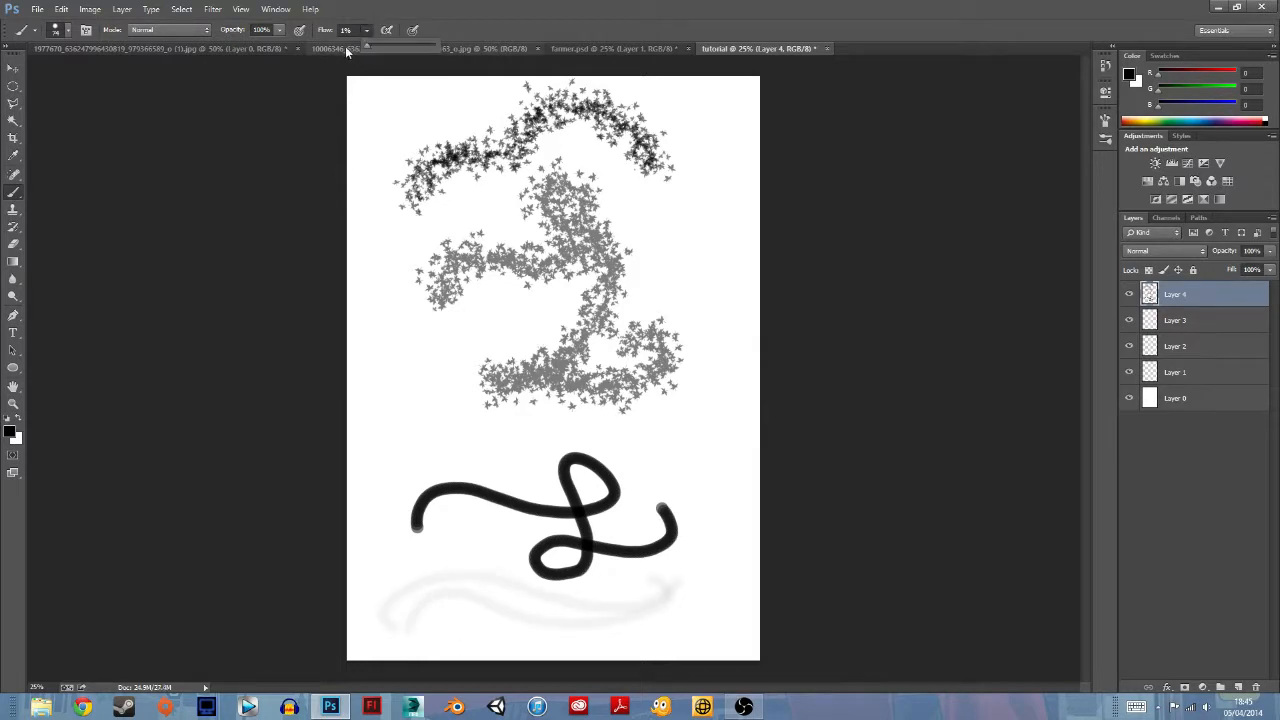
Step: Raise the brush flow to 17% and paint a long winding stroke across the middle of the tutorial page
click(372, 47)
click(380, 45)
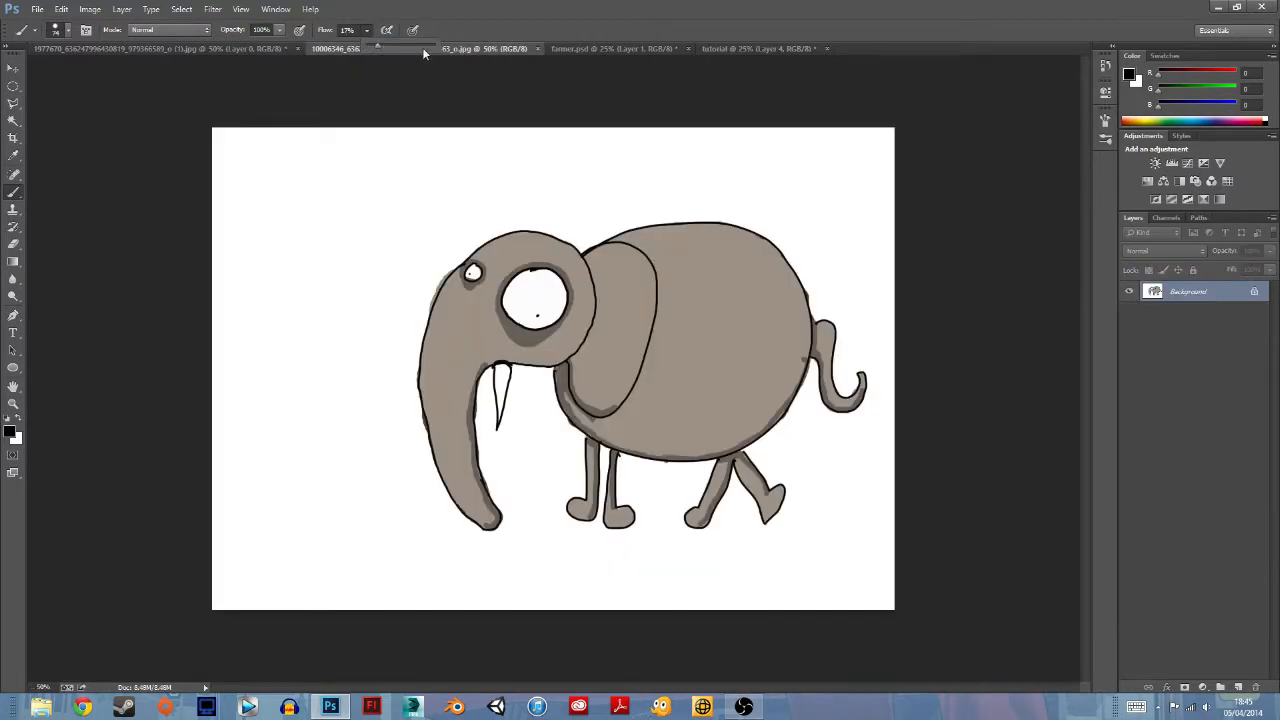
click(760, 48)
mouse_move(392, 455)
mouse_down()
mouse_move(456, 431)
mouse_move(487, 445)
mouse_move(576, 431)
mouse_move(660, 437)
mouse_move(702, 461)
mouse_move(723, 439)
mouse_move(710, 324)
mouse_move(733, 273)
mouse_move(709, 235)
mouse_move(650, 284)
mouse_move(580, 304)
mouse_move(451, 305)
mouse_move(423, 332)
mouse_move(610, 387)
mouse_move(626, 331)
mouse_move(551, 252)
mouse_up()
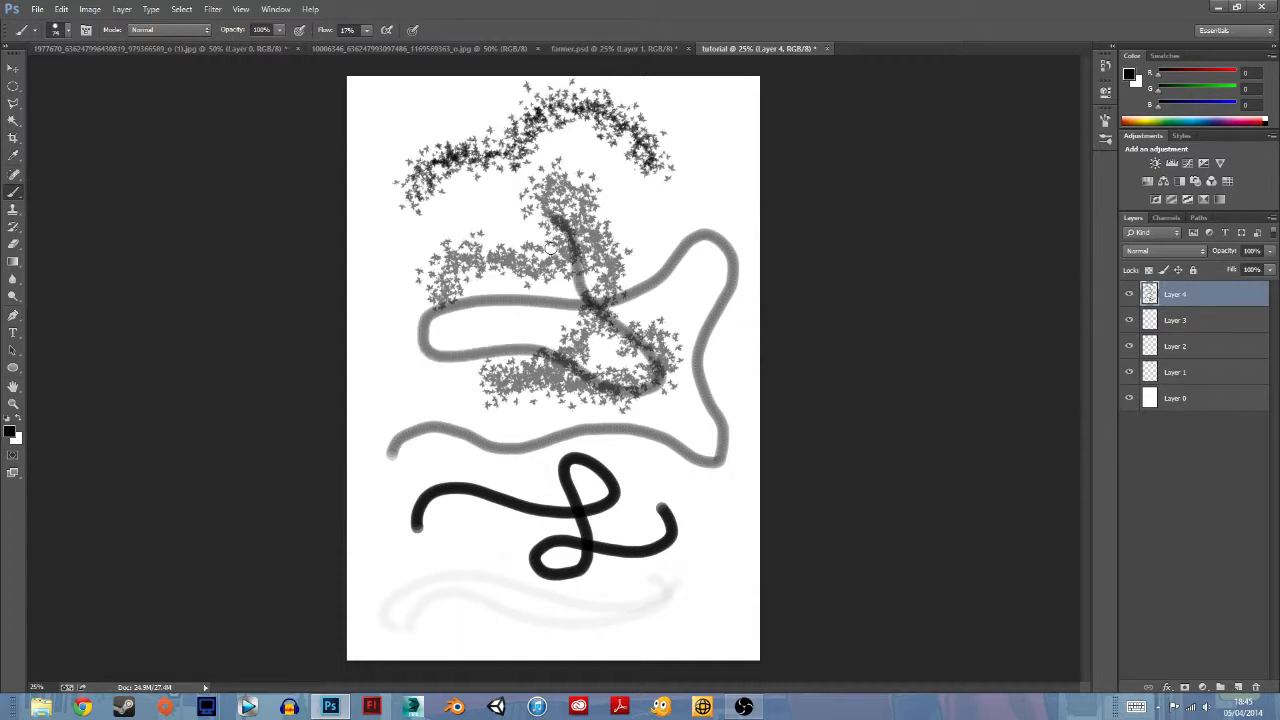
Step: Undo all the brush opacity and flow test strokes on Layer 4
key(ctrl+z)
key(ctrl+alt+z)
key(ctrl+alt+z)
key(ctrl+alt+z)
key(ctrl+alt+z)
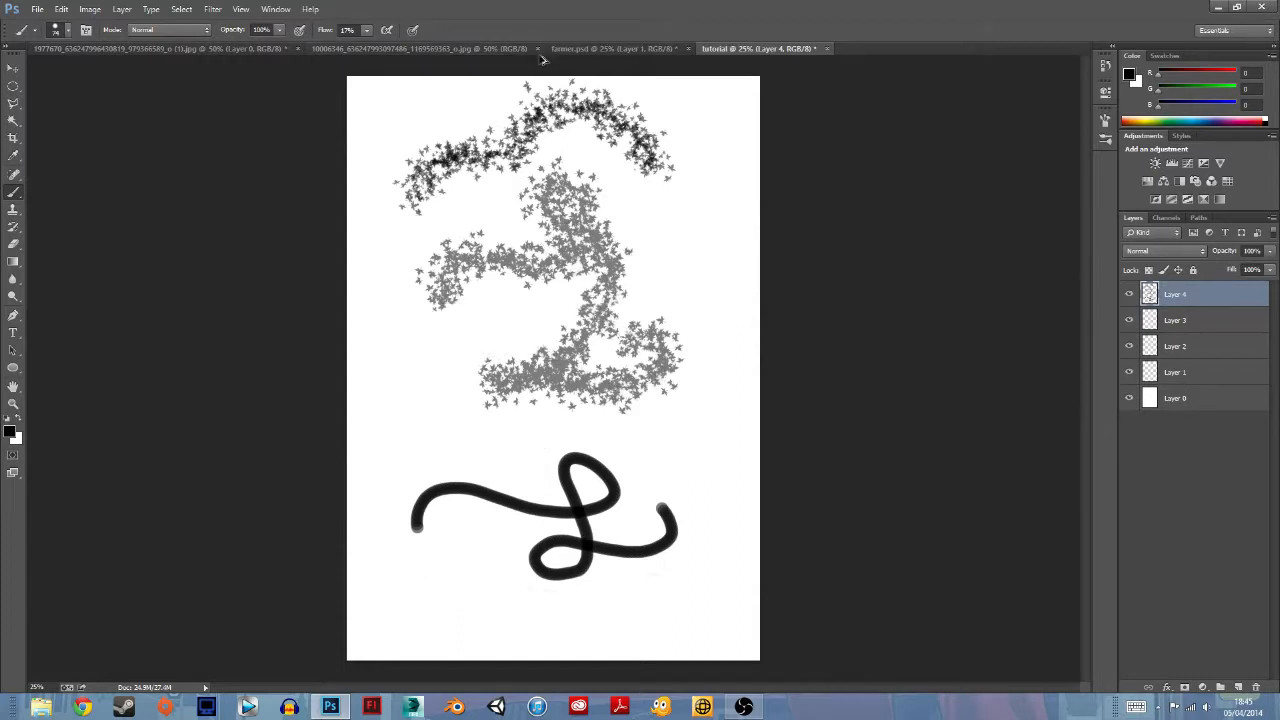
Step: Try the Clone Stamp tool on the blank Layer 4, and switch to the History Brush tool
click(14, 210)
click(13, 212)
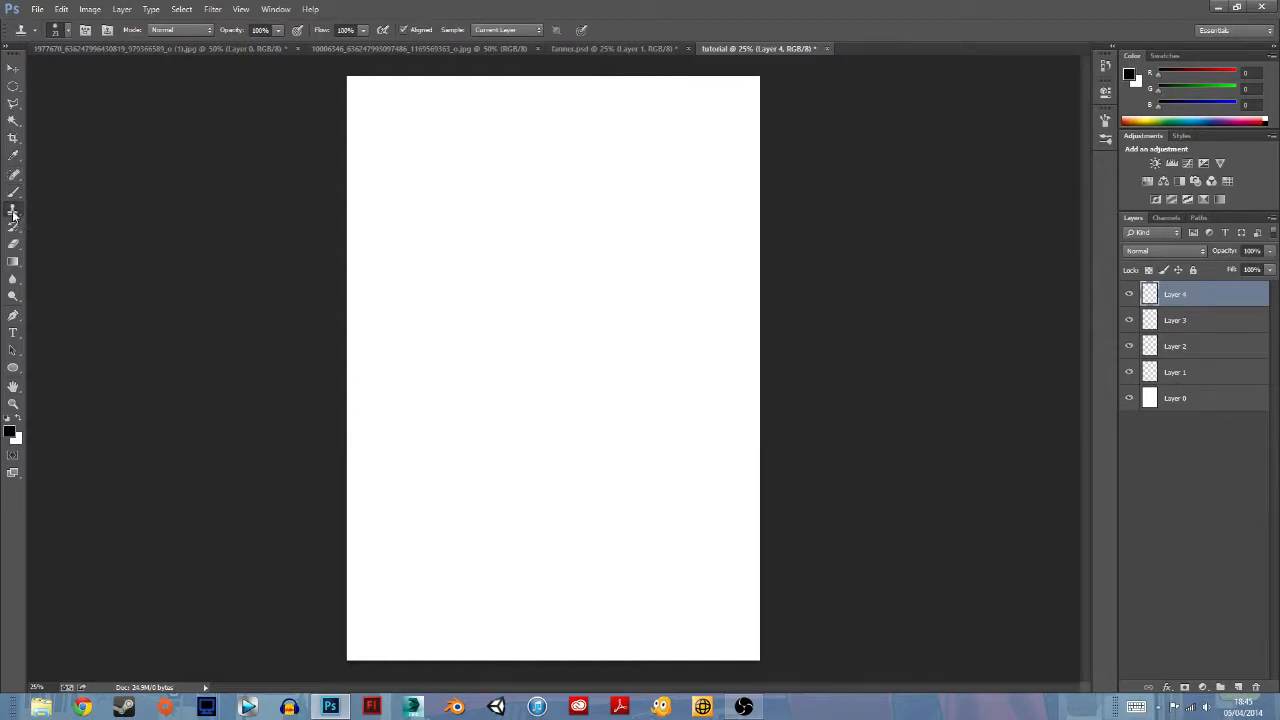
click(482, 212)
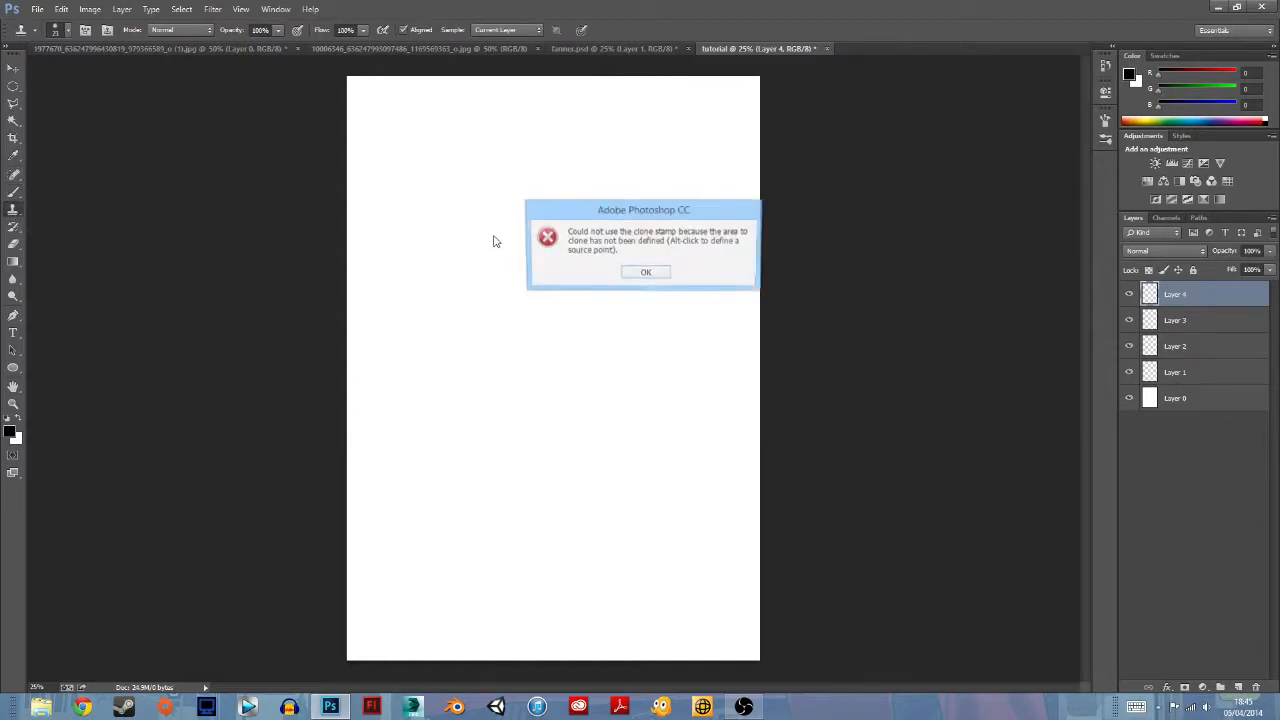
click(640, 275)
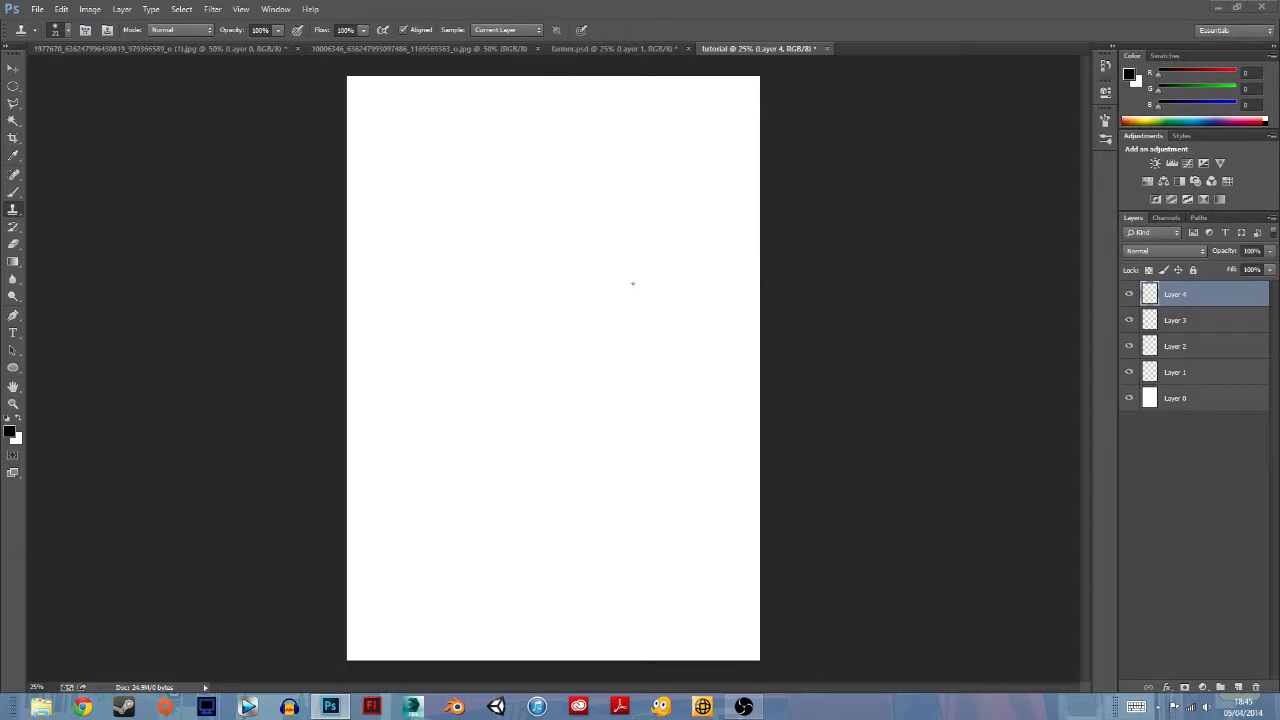
click(13, 229)
click(15, 232)
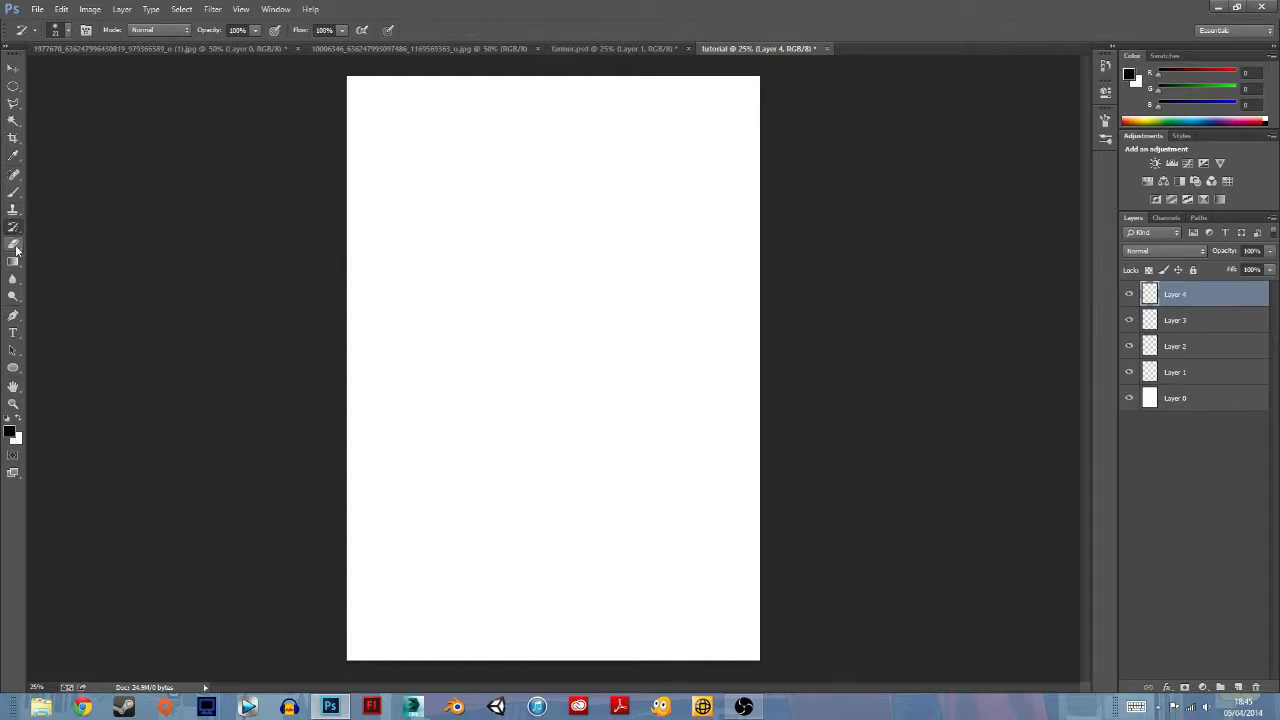
Step: Paint a curved test stroke on Layer 4, rub out its lower end with the Eraser tool, and undo both
click(15, 250)
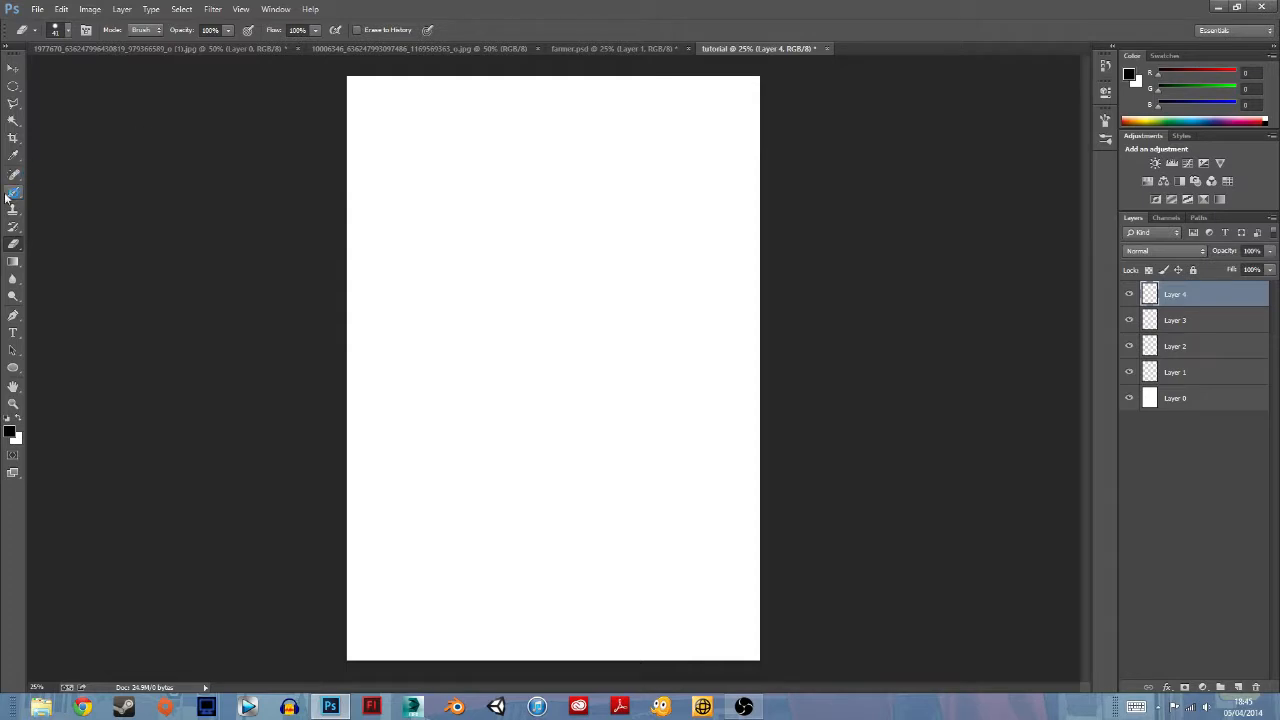
click(13, 191)
mouse_move(473, 335)
mouse_down()
mouse_move(571, 143)
mouse_move(514, 214)
mouse_up()
click(18, 248)
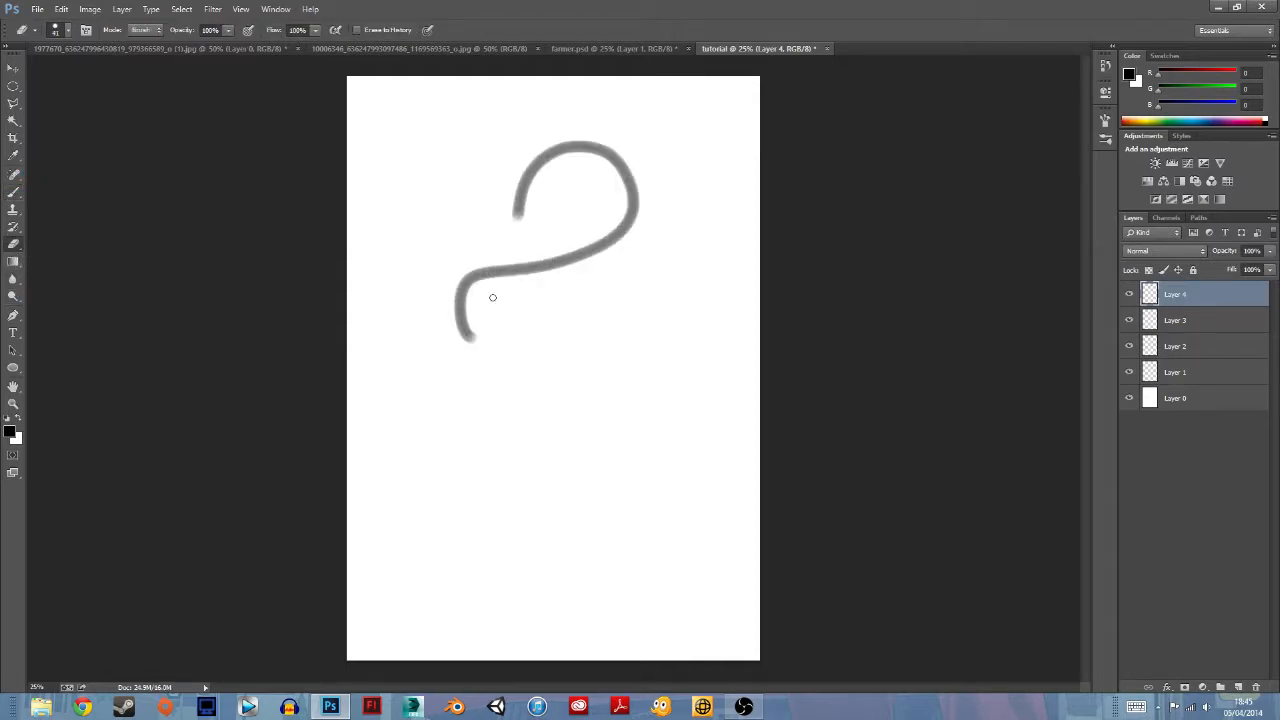
mouse_move(492, 297)
mouse_down()
mouse_move(444, 311)
mouse_move(488, 252)
mouse_move(454, 305)
mouse_move(483, 266)
mouse_move(466, 305)
mouse_up()
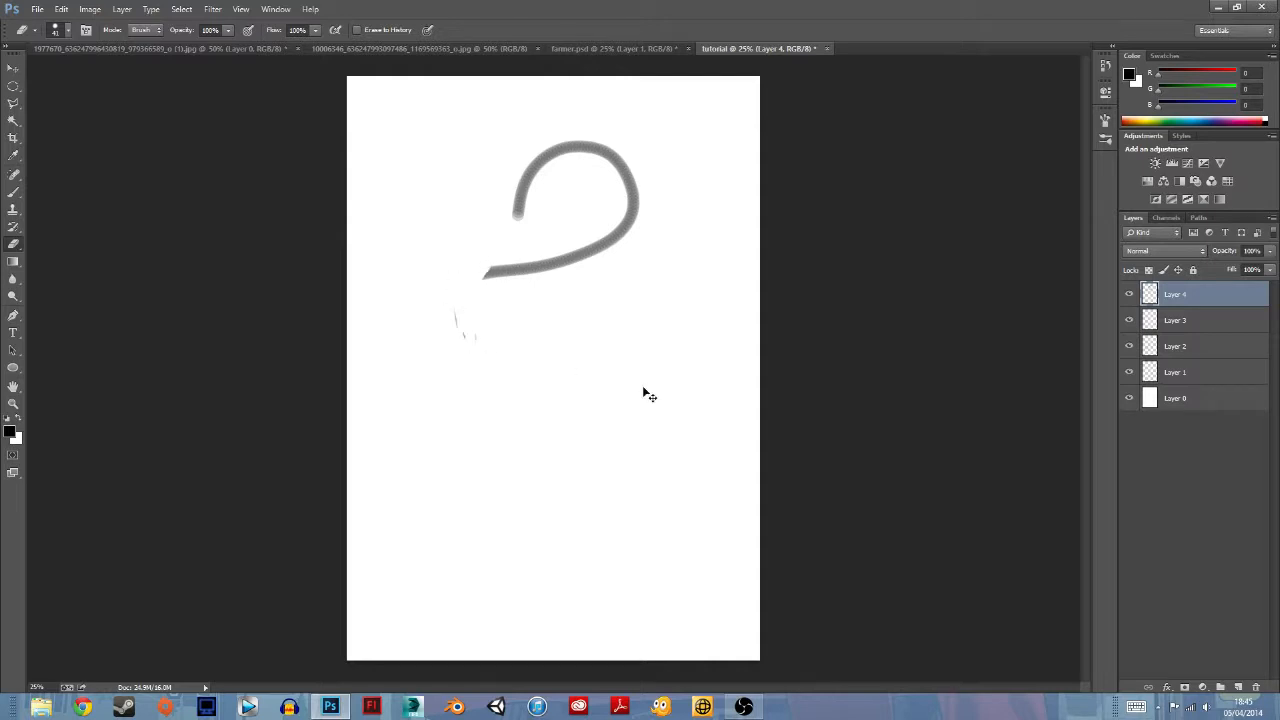
key(ctrl+z)
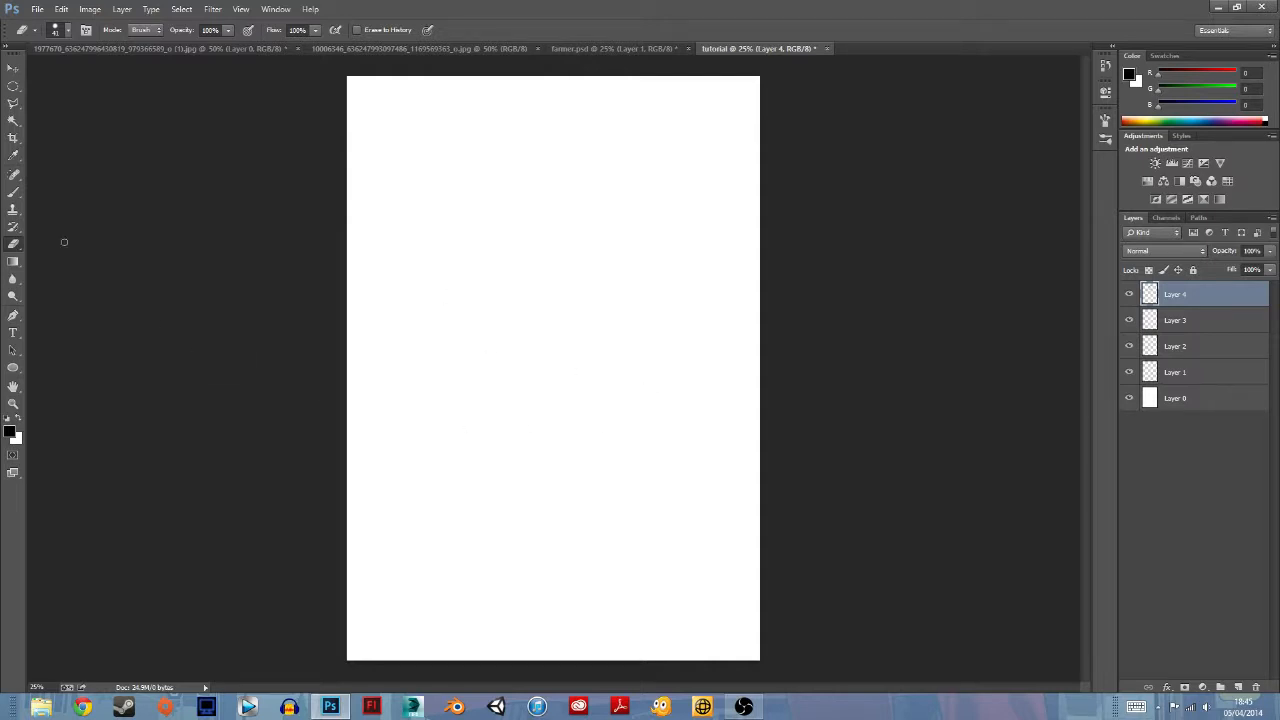
Step: Fill Layer 4 with a black-to-white linear gradient running from the top to the bottom of the page
click(13, 262)
click(13, 267)
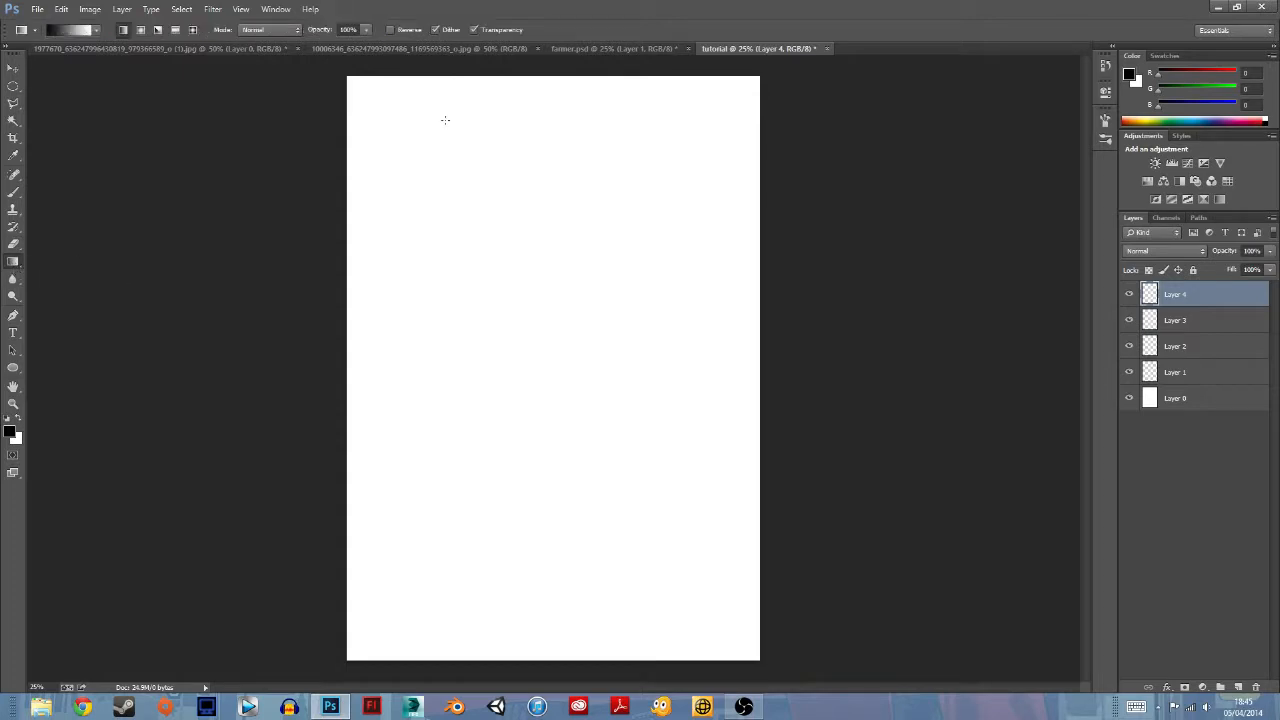
drag(534, 125, 541, 646)
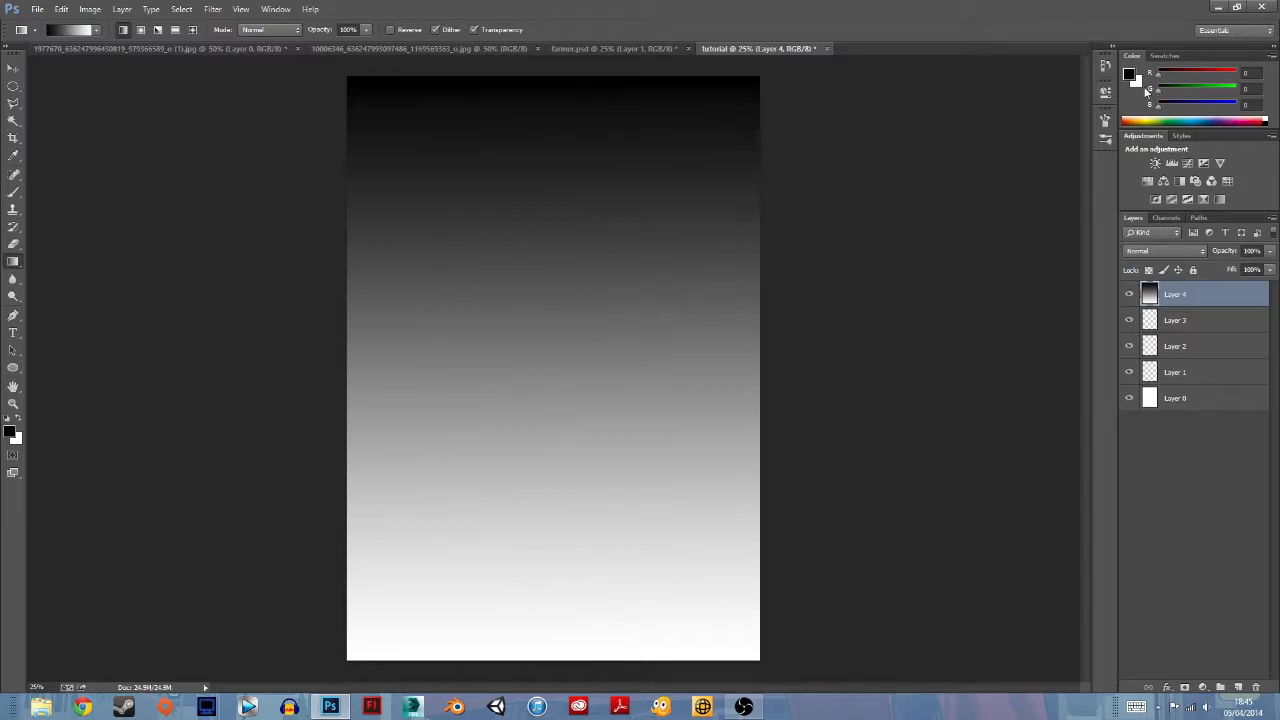
Step: Set the foreground colour to orange (ff5f00) and apply a vertical orange-to-white gradient to Layer 4
click(1131, 76)
drag(676, 537, 711, 501)
click(853, 495)
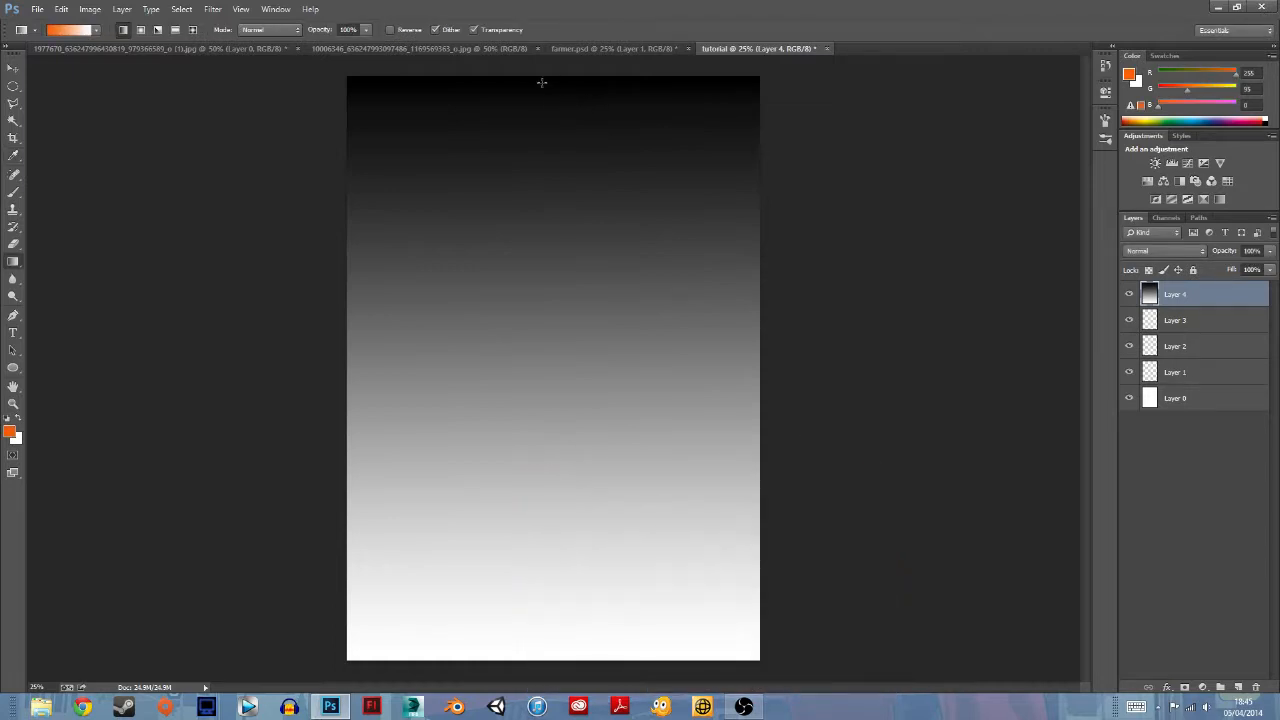
drag(541, 82, 545, 650)
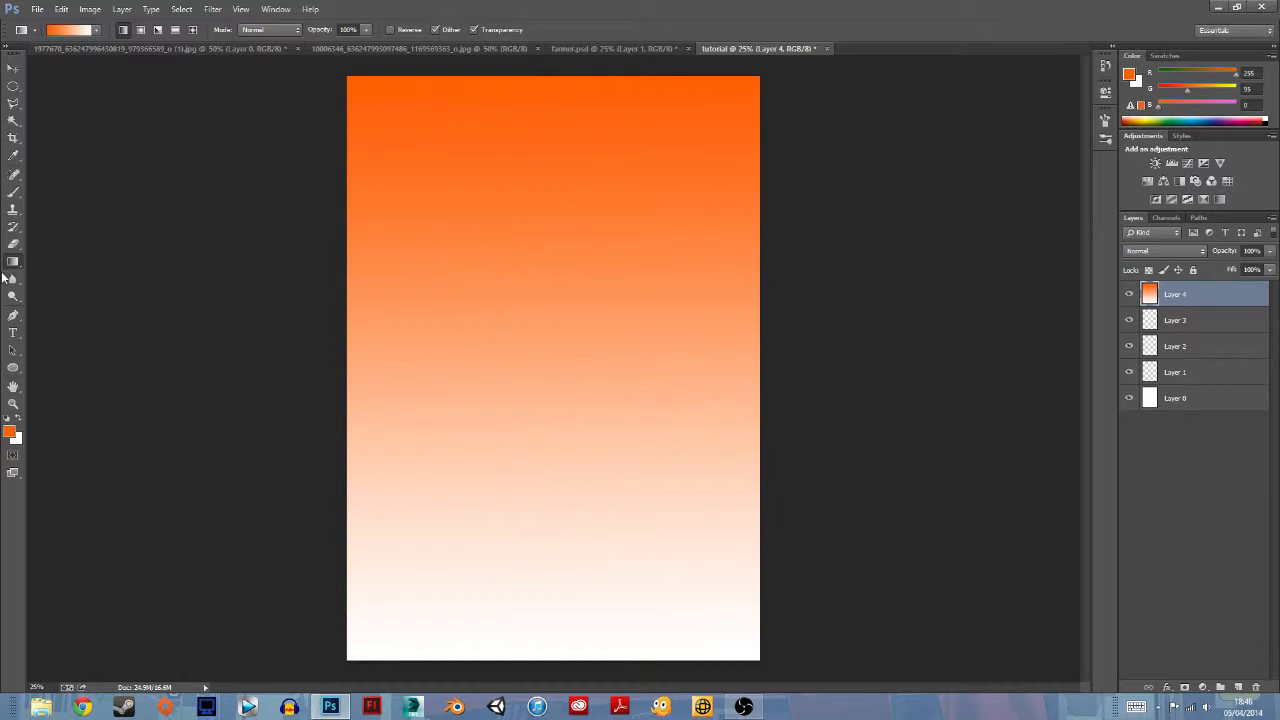
Step: Apply a left-to-right gradient to Layer 4, and replace it with diagonal ones from the page's upper right corner towards the lower left
drag(363, 410, 715, 413)
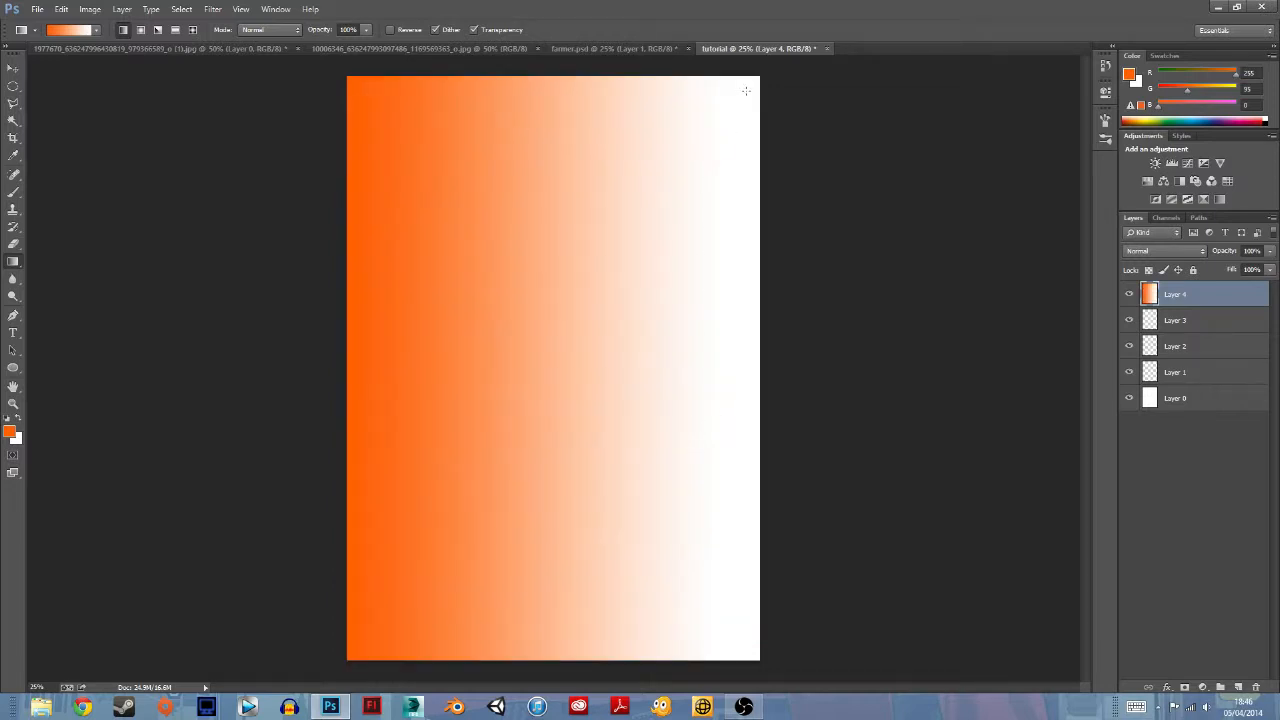
drag(745, 91, 561, 381)
drag(745, 87, 349, 663)
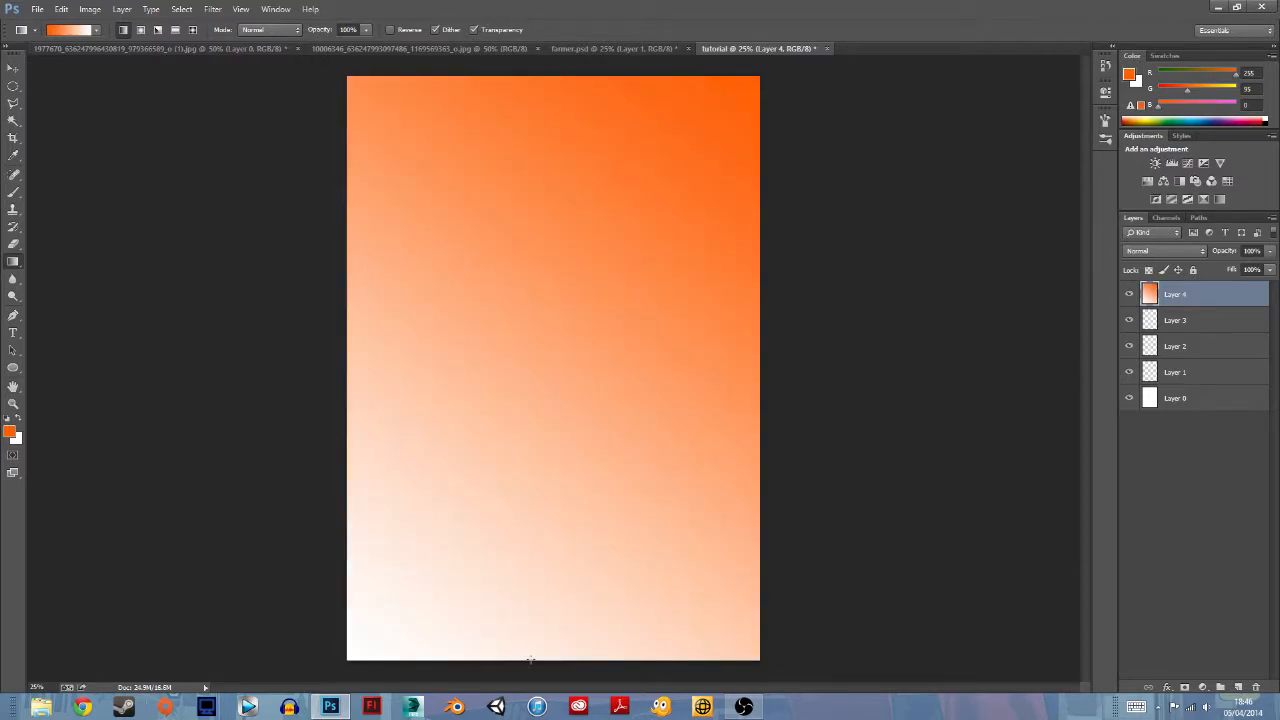
Step: Fill every band of the gradient on Layer 4 with solid orange using the Paint Bucket tool
right_click(13, 264)
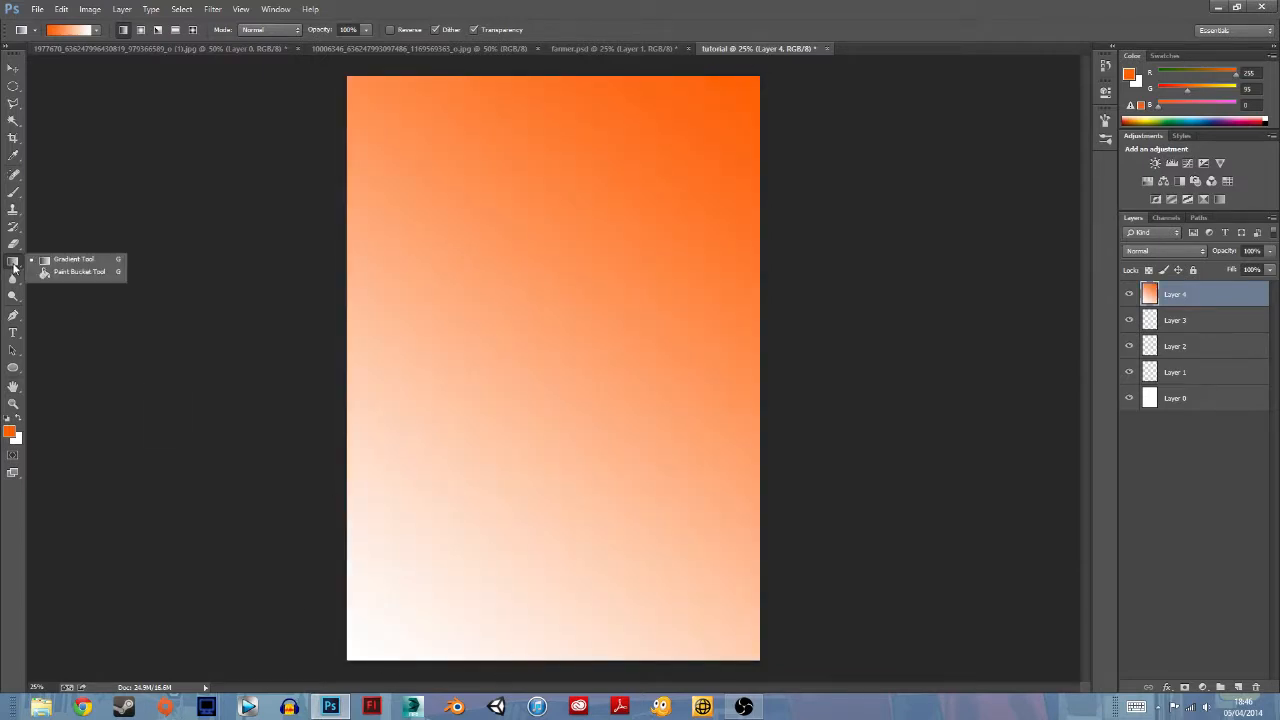
click(60, 272)
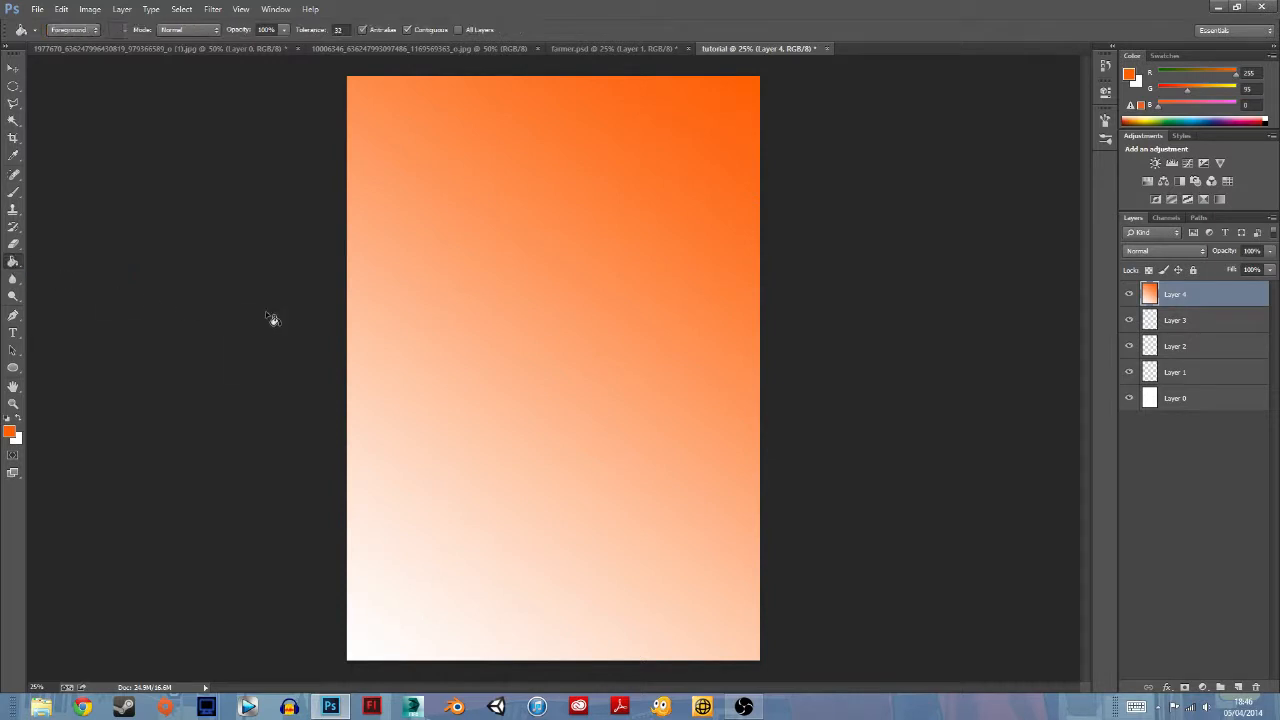
click(505, 352)
click(559, 315)
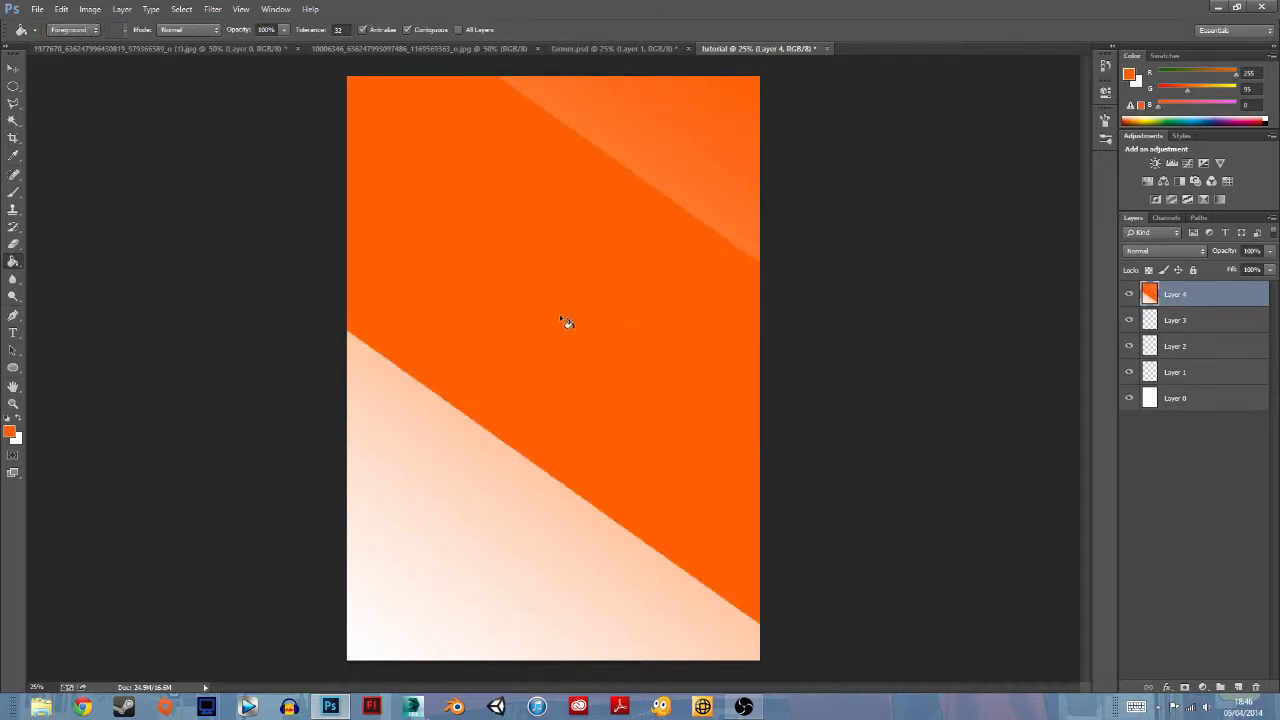
click(503, 500)
click(441, 598)
click(682, 182)
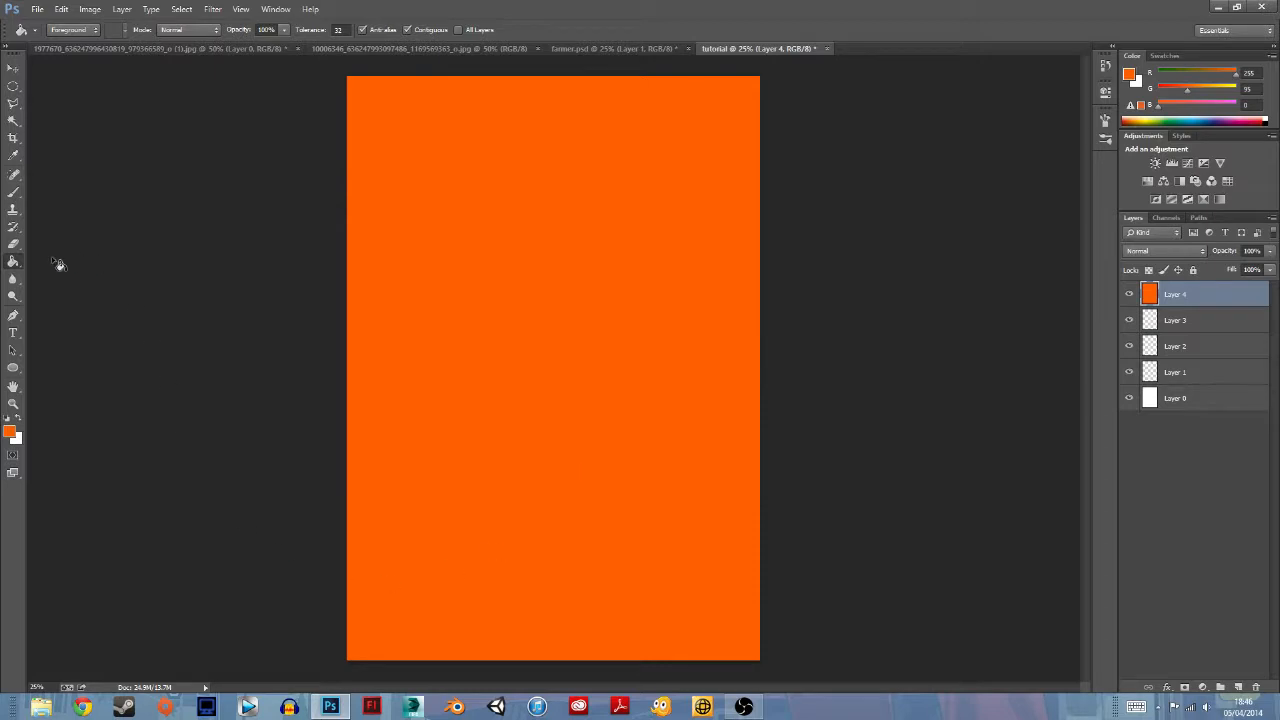
Step: Look at the Blur tool, return to the Brush tool and set the foreground colour to a near-black brown
click(13, 281)
click(15, 285)
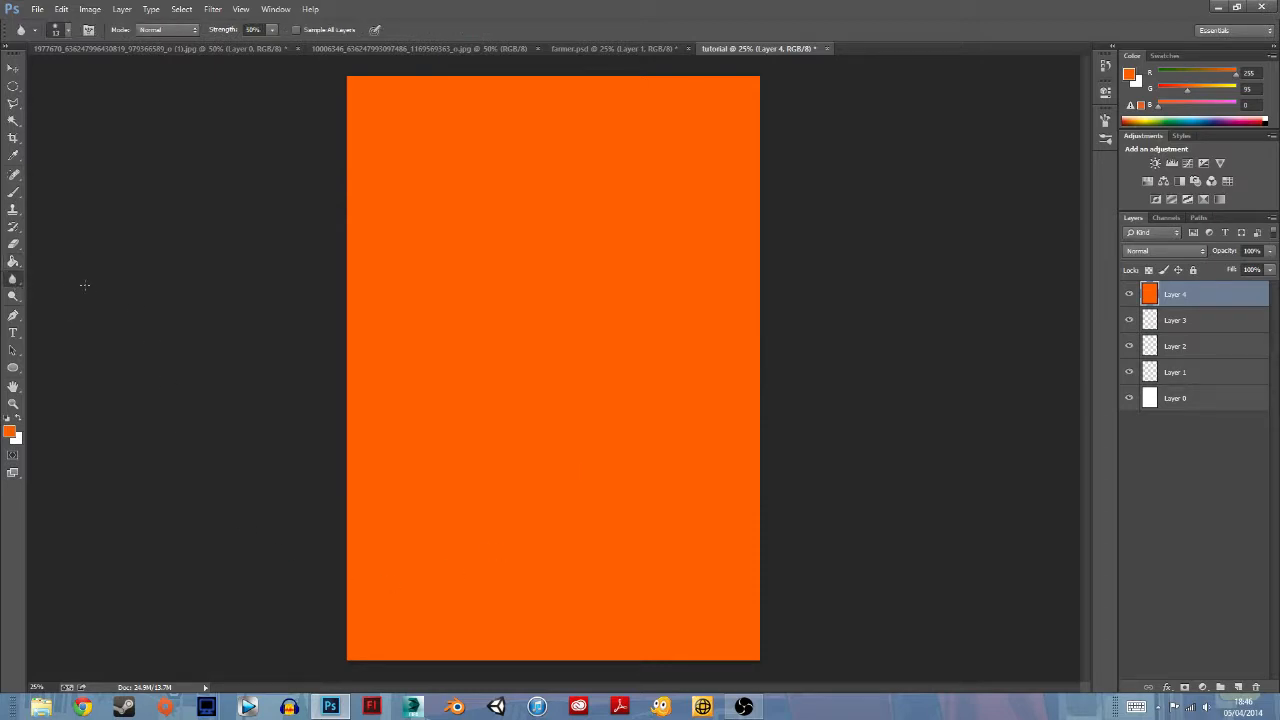
click(15, 192)
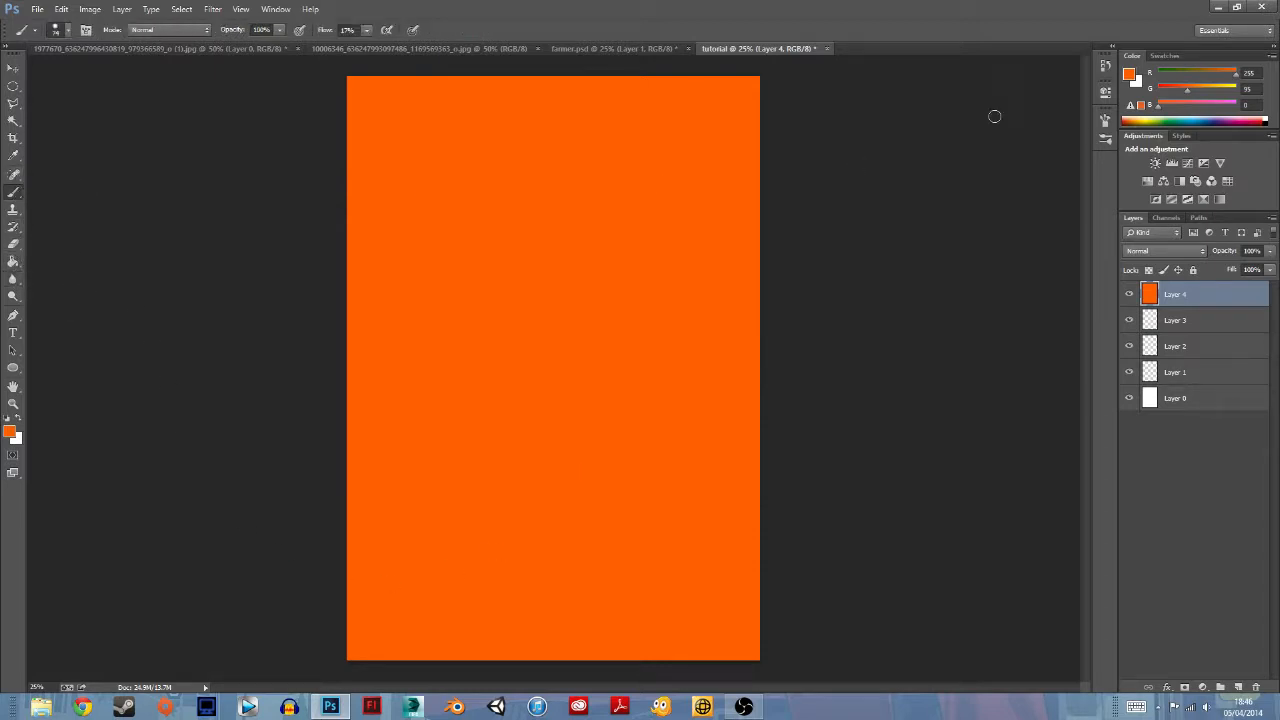
click(1131, 78)
drag(640, 584, 668, 643)
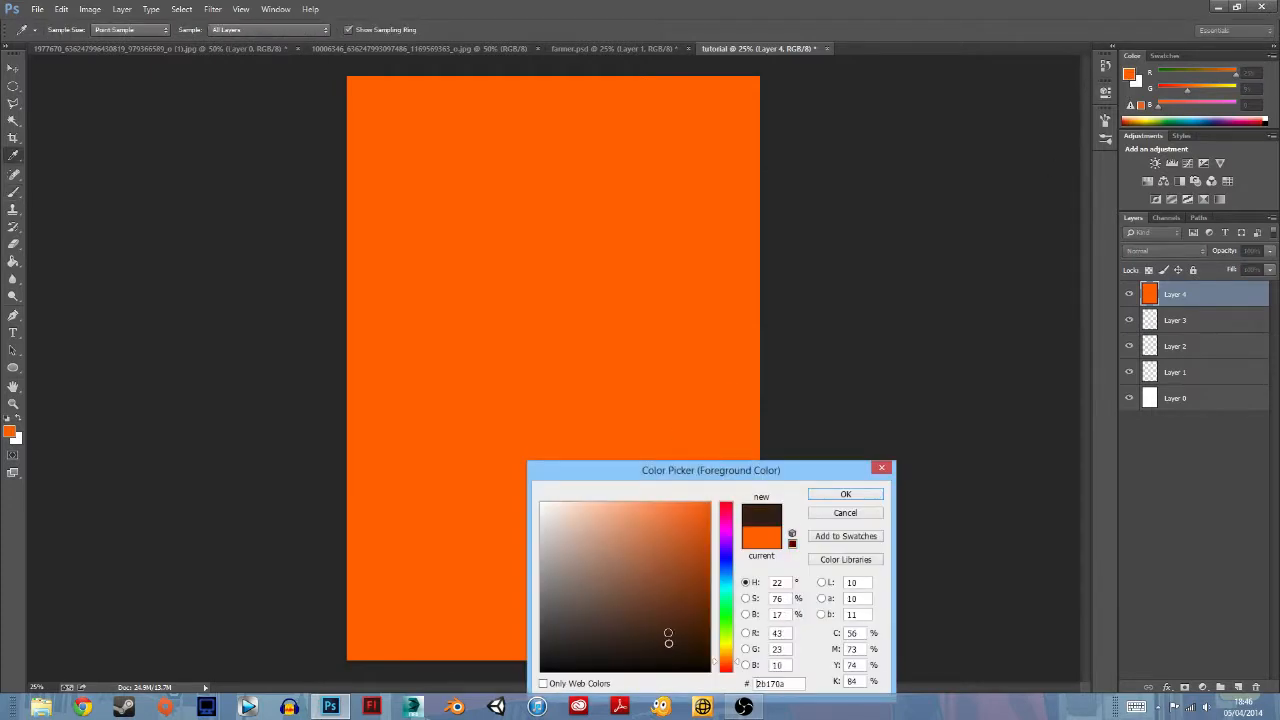
click(516, 194)
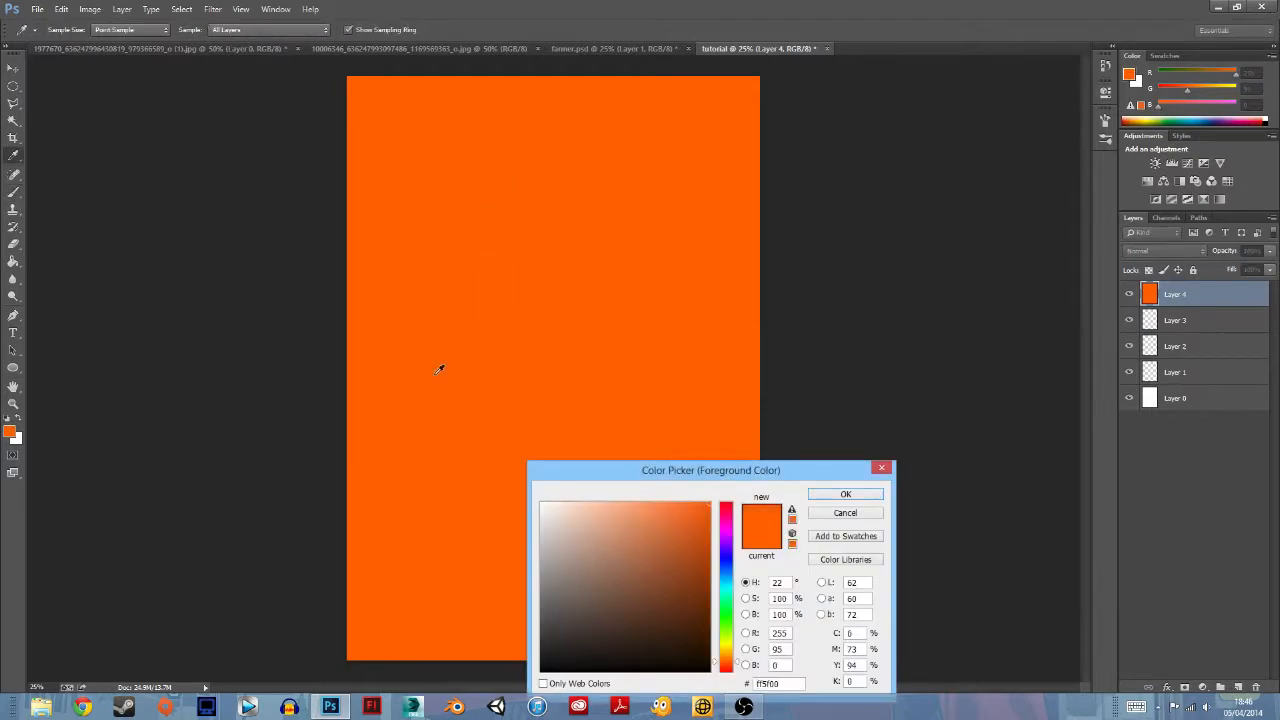
click(670, 640)
click(845, 494)
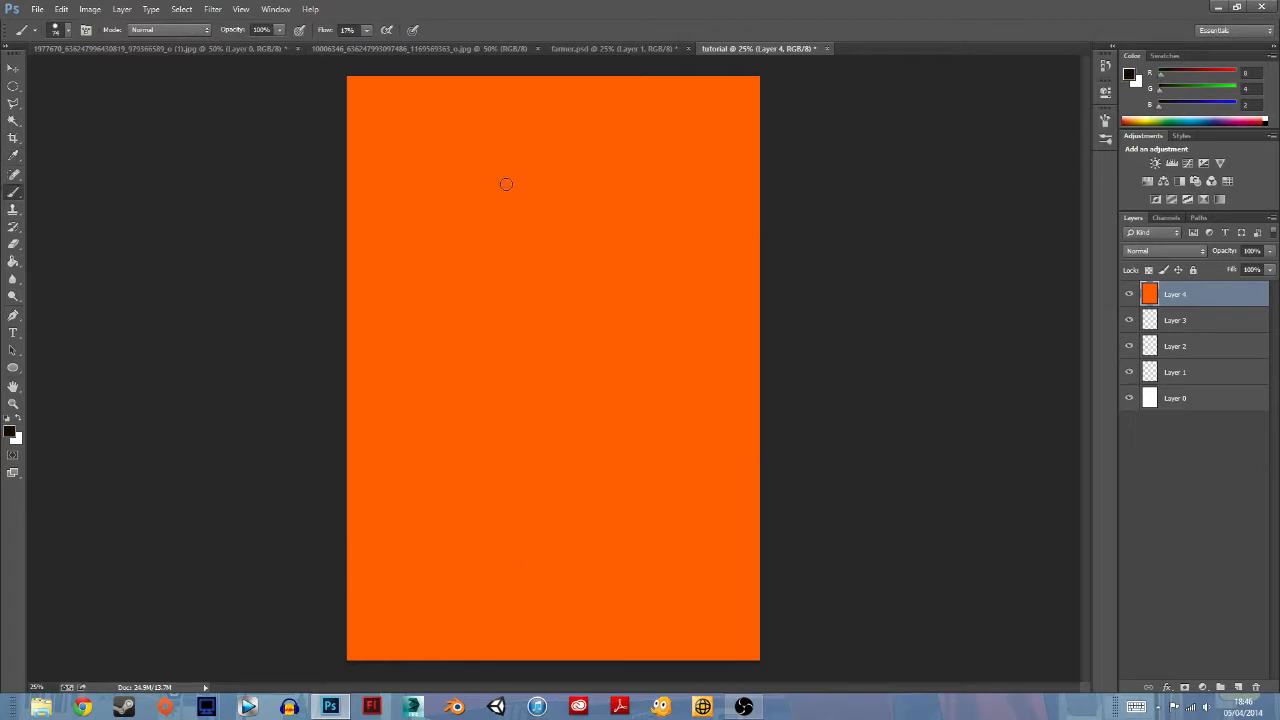
Step: Undo a low-flow test stroke, set the brush flow to 100% and paint a solid dark oval on the upper part of the page
mouse_move(494, 176)
mouse_down()
mouse_move(566, 244)
mouse_move(566, 266)
mouse_move(508, 287)
mouse_move(518, 245)
mouse_up()
key(ctrl+z)
click(366, 30)
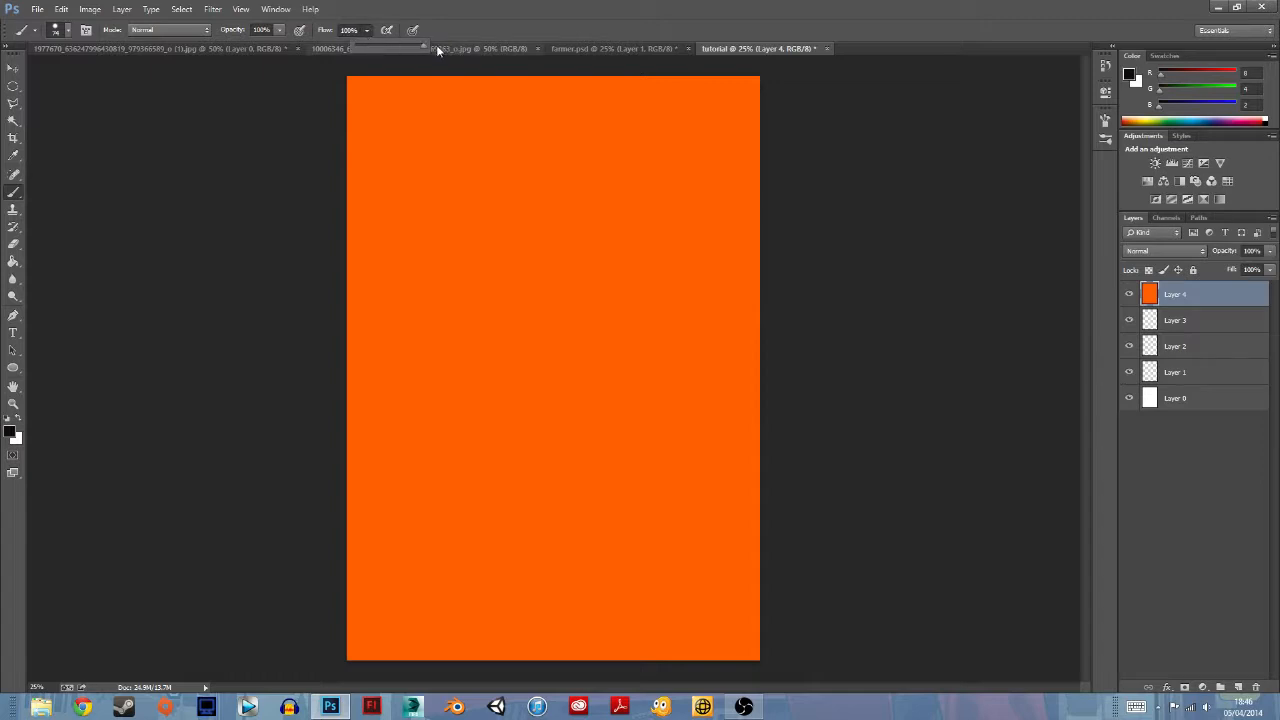
click(367, 32)
mouse_move(465, 210)
mouse_down()
mouse_move(539, 206)
mouse_move(538, 275)
mouse_move(498, 285)
mouse_move(462, 254)
mouse_move(500, 269)
mouse_move(506, 222)
mouse_move(520, 214)
mouse_move(559, 235)
mouse_move(457, 235)
mouse_move(450, 252)
mouse_move(499, 276)
mouse_move(549, 274)
mouse_up()
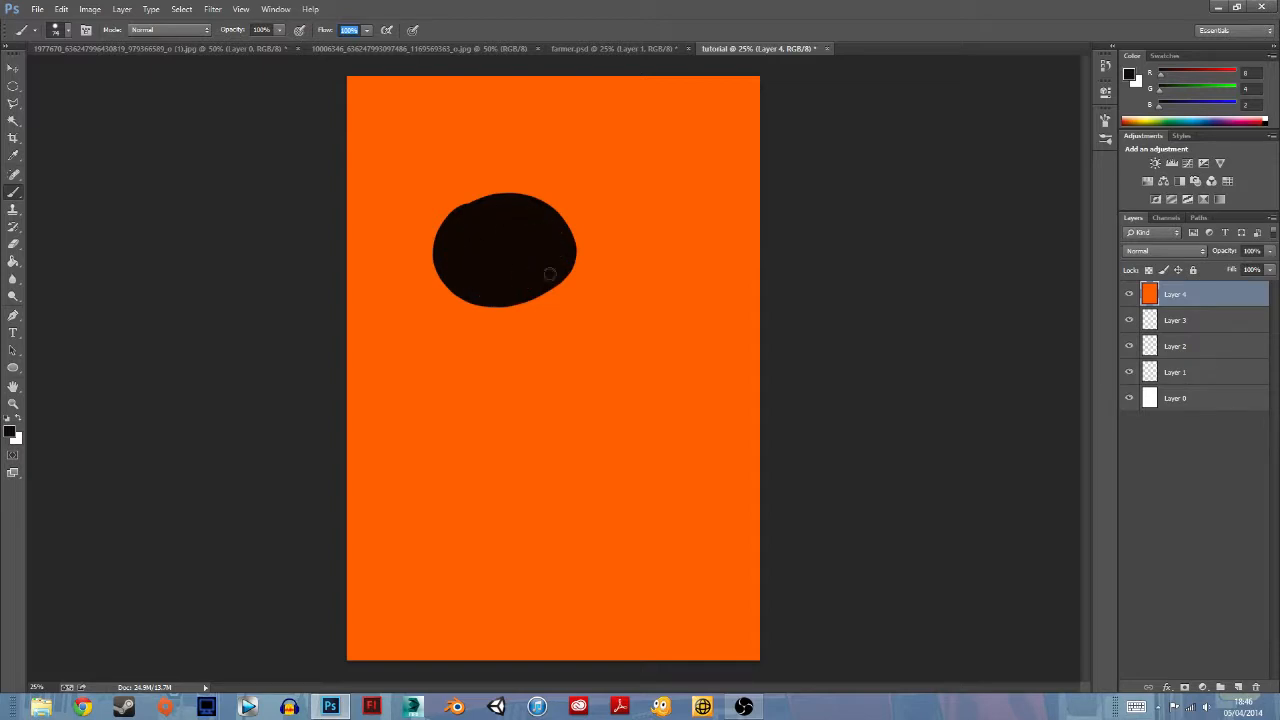
Step: Switch to the Blur tool and set its brush size to 61 px
click(13, 279)
click(66, 31)
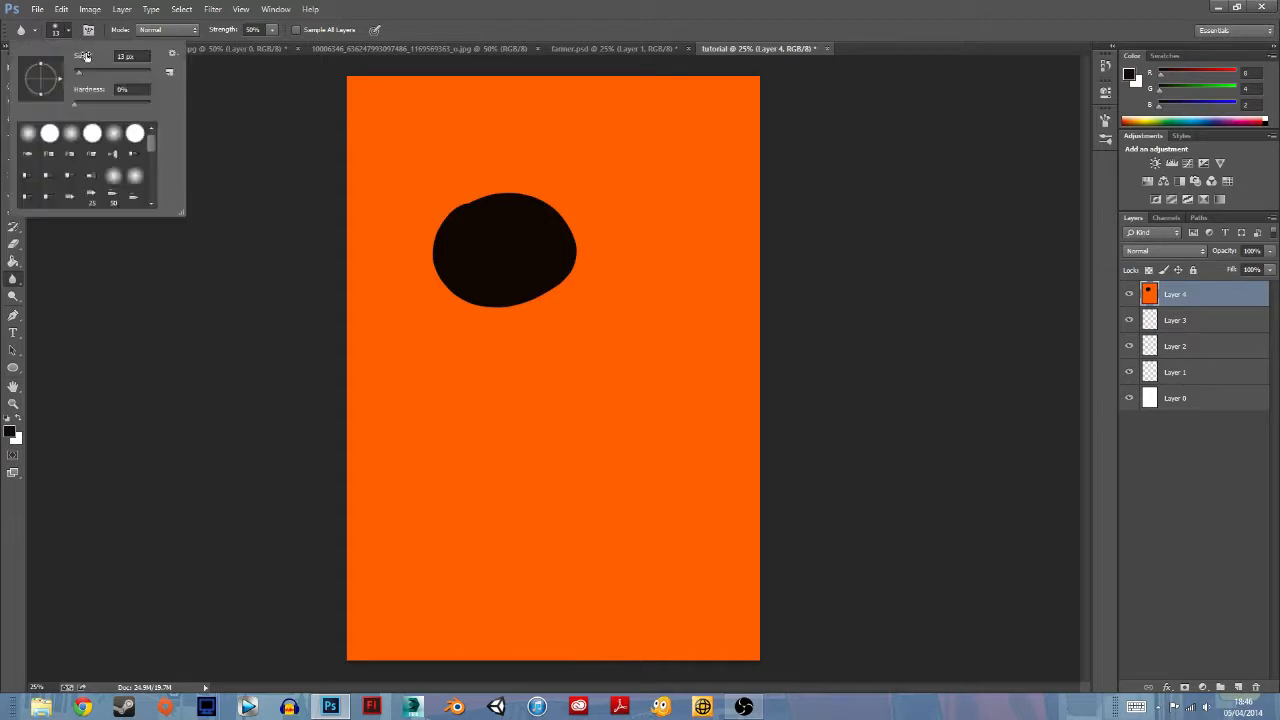
click(69, 32)
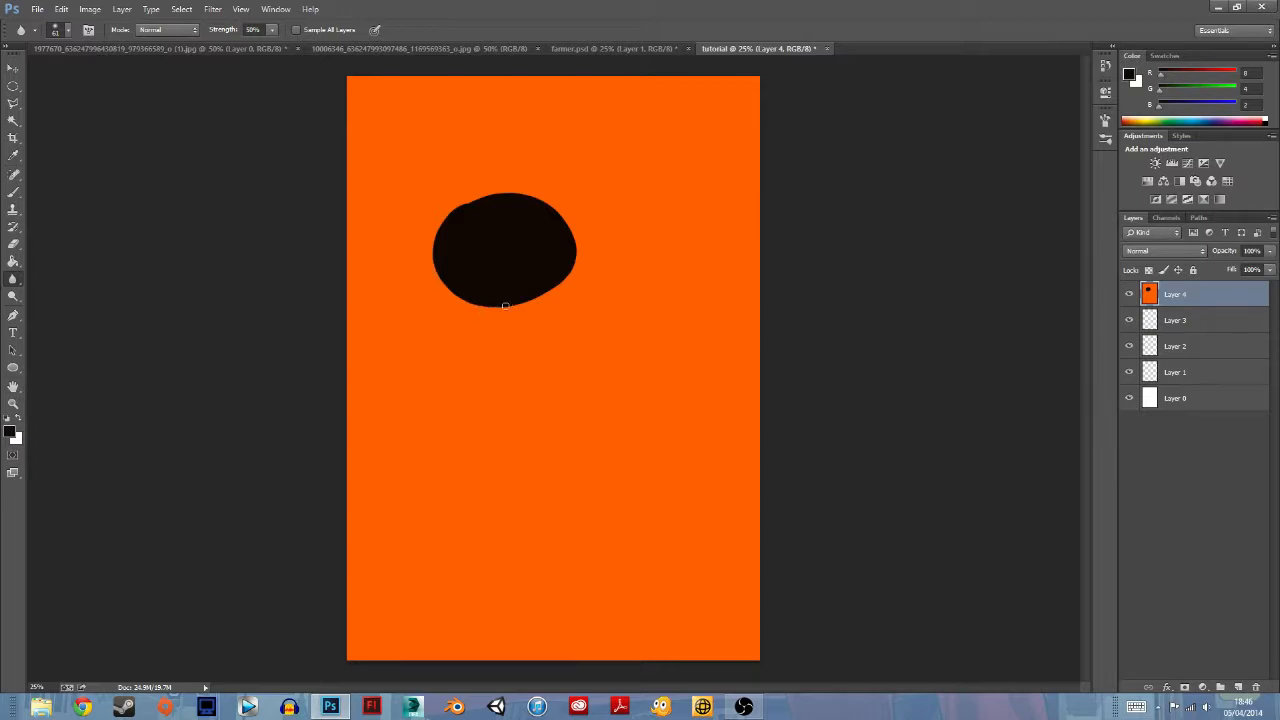
Step: Set the foreground colour to brown #763a17 and brush a short stroke along the oval's lower-right edge
click(1130, 75)
click(664, 643)
drag(664, 643, 676, 594)
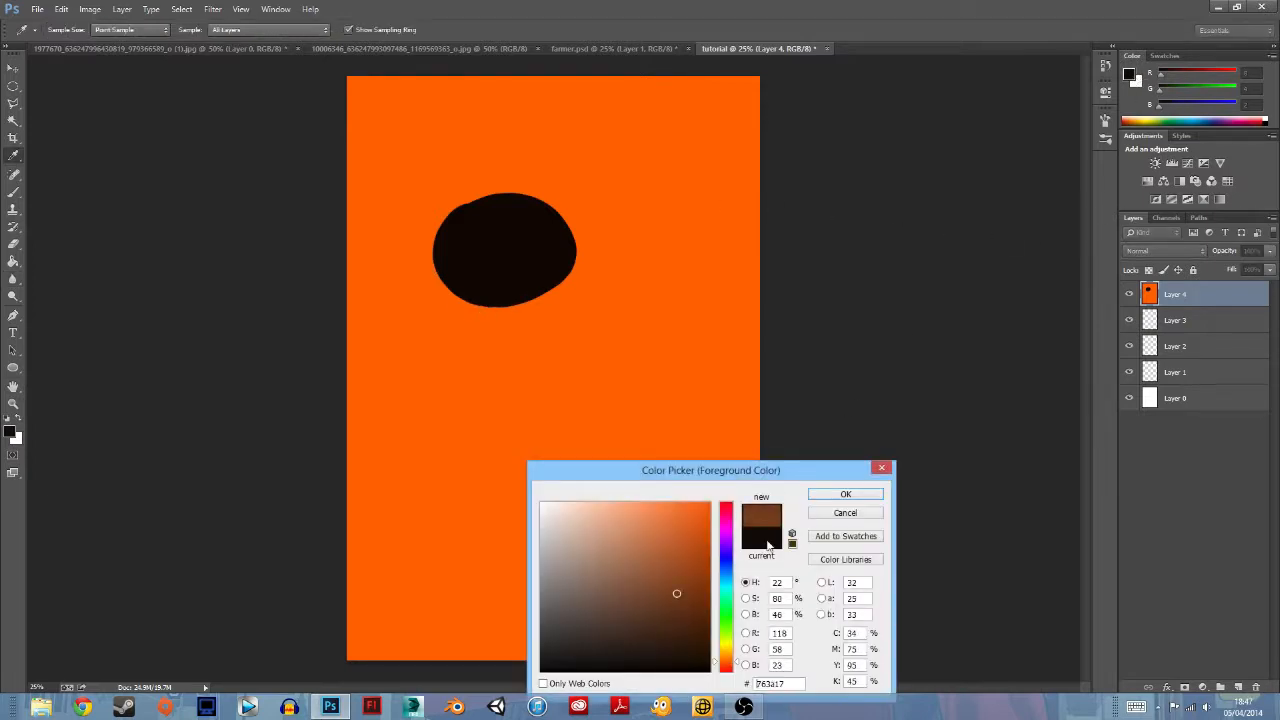
click(845, 494)
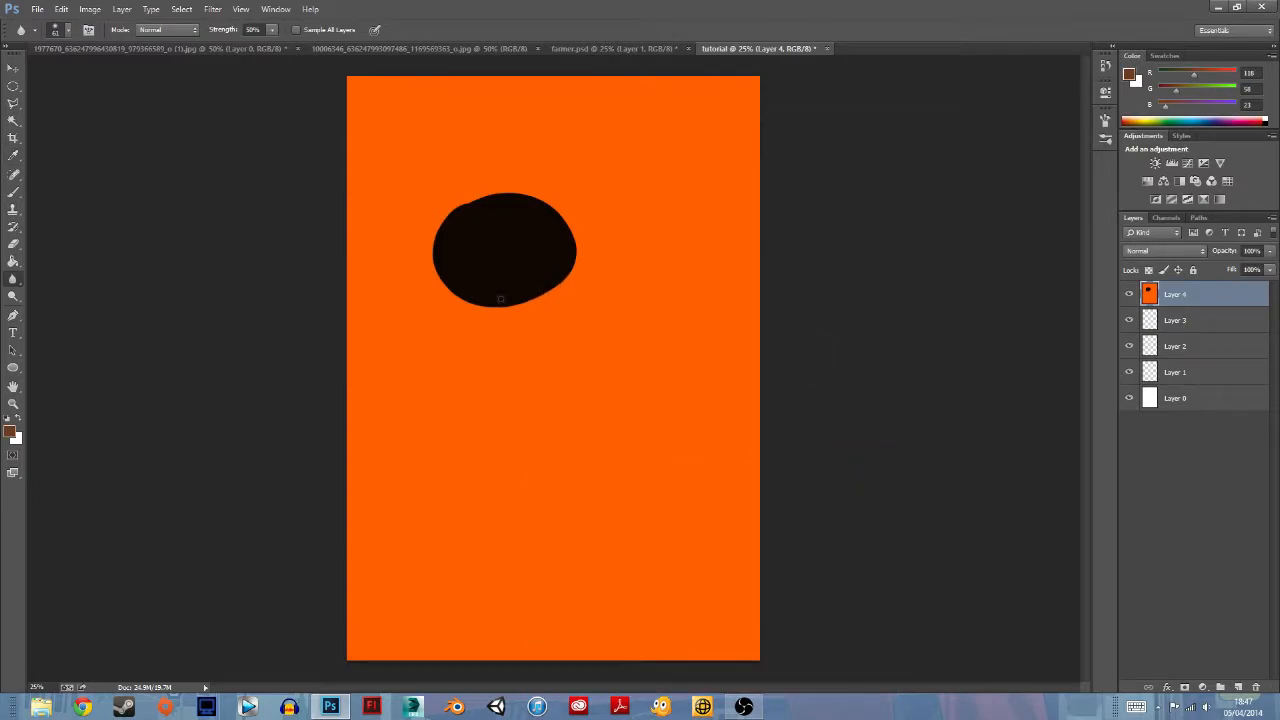
click(13, 191)
mouse_move(502, 309)
mouse_down()
mouse_move(551, 283)
mouse_move(519, 303)
mouse_up()
Step: Blur the seam between the brown stroke and the dark oval with the Blur tool
click(14, 282)
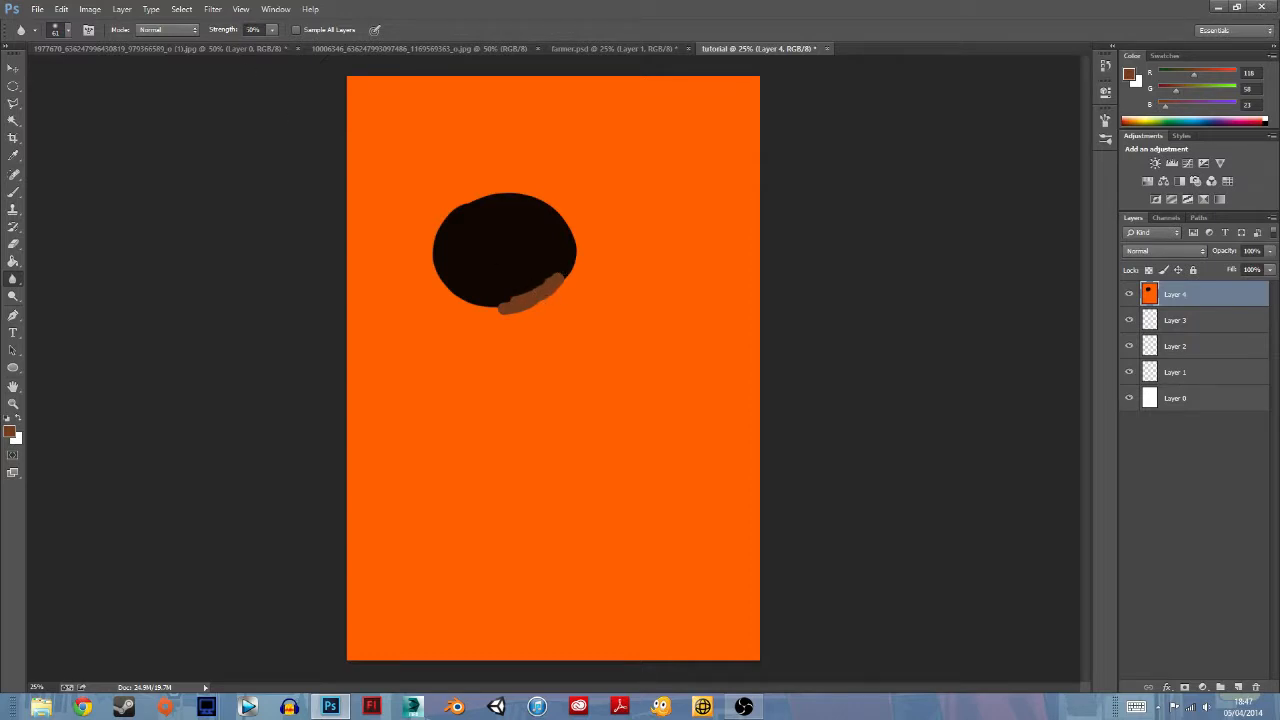
click(271, 30)
click(518, 303)
drag(513, 302, 548, 286)
Step: Set the foreground colour to light orange (RGB 229, 155, 111) and brush a long forked stroke in the page's upper-right area
click(15, 298)
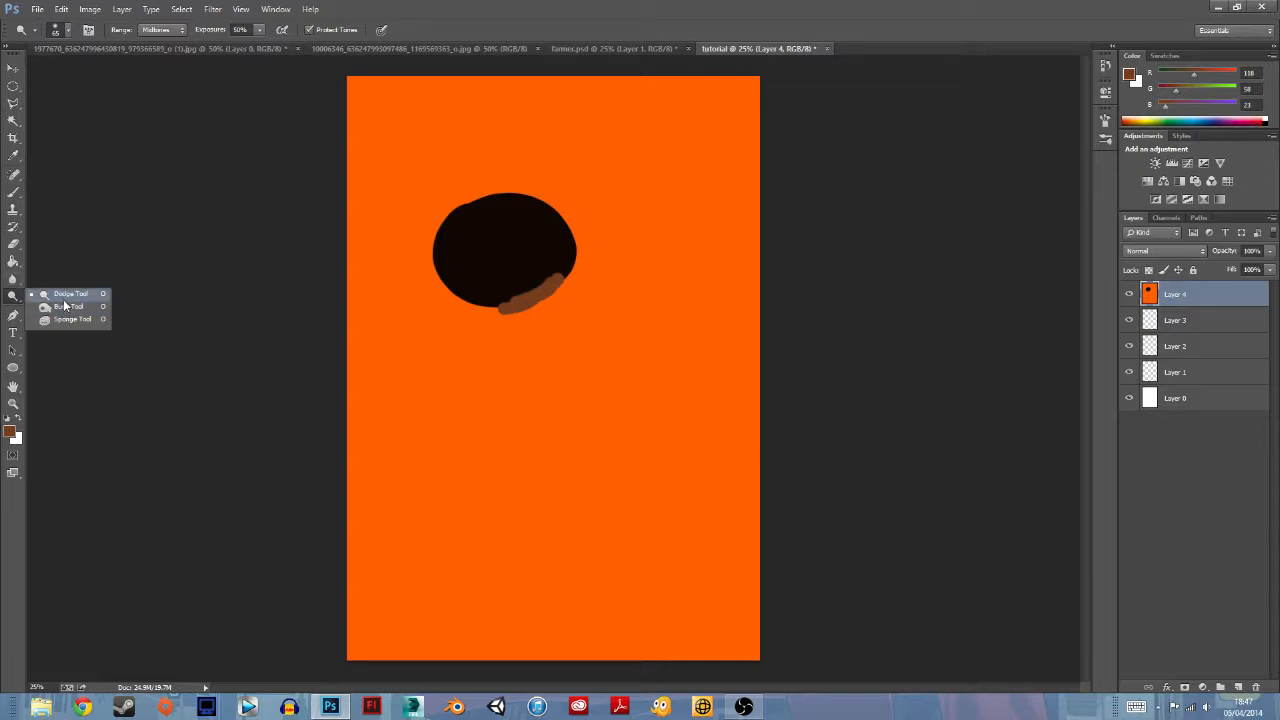
click(66, 307)
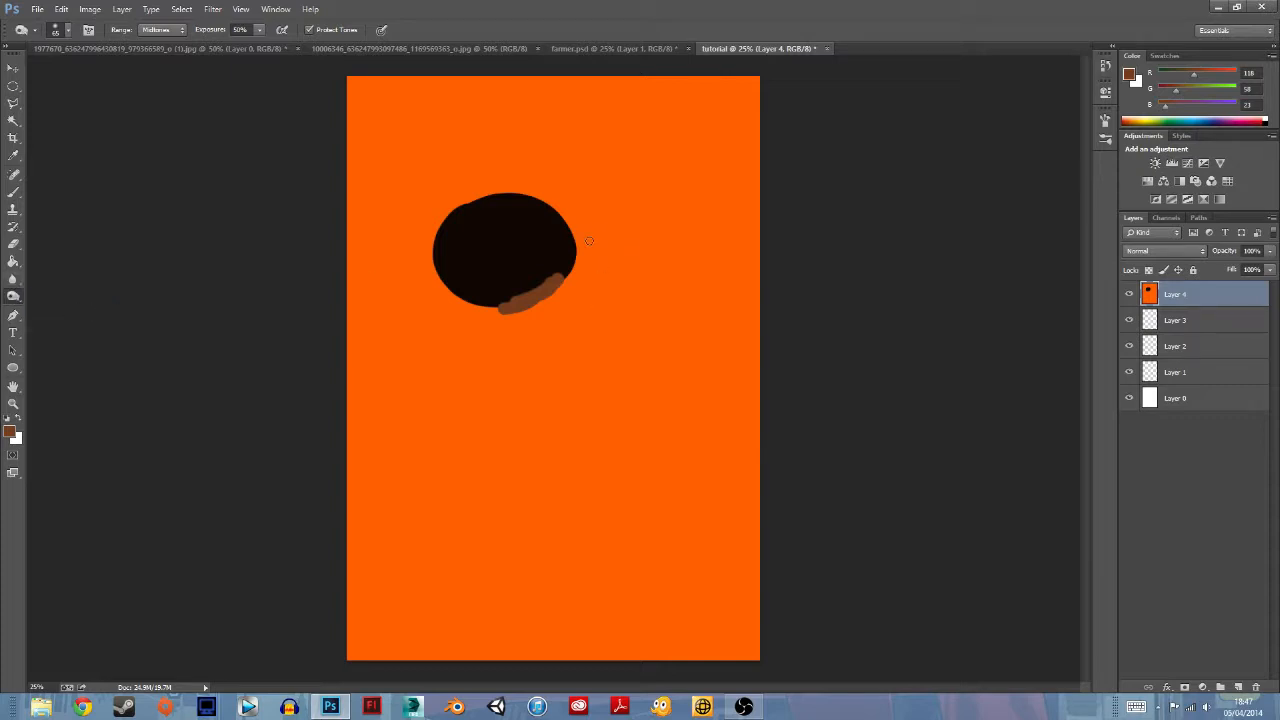
click(1130, 75)
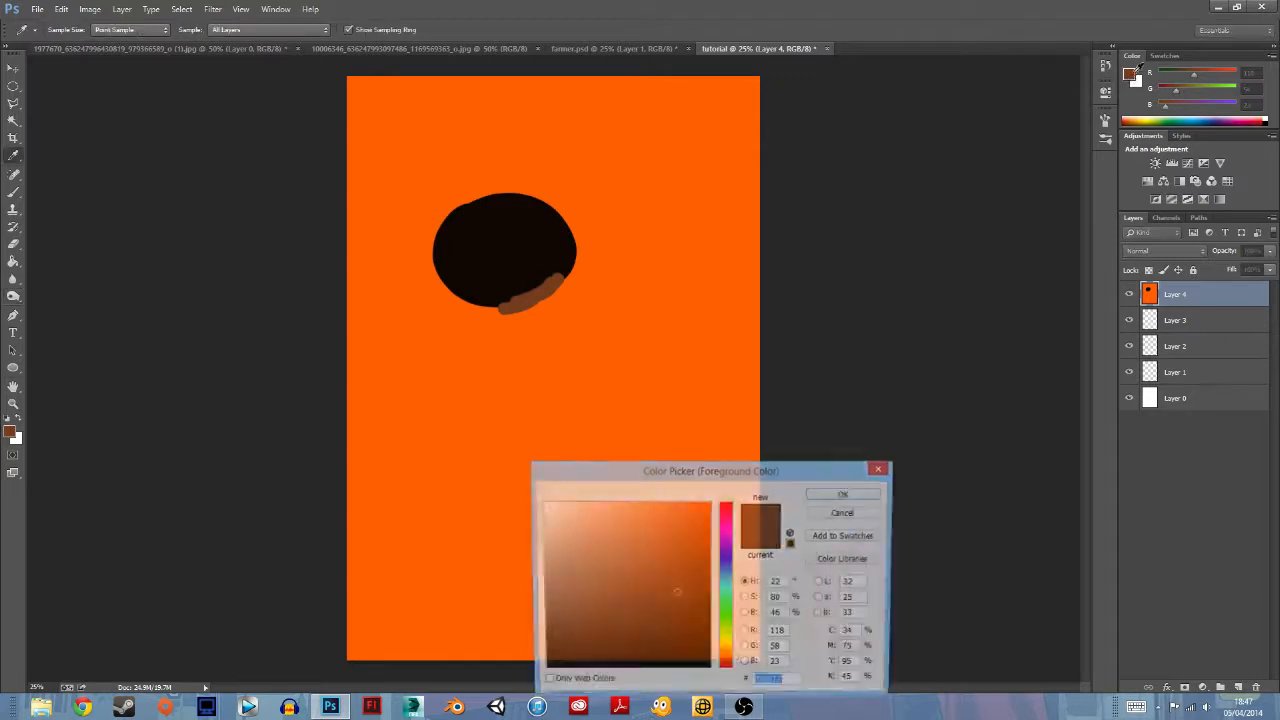
click(688, 531)
click(845, 494)
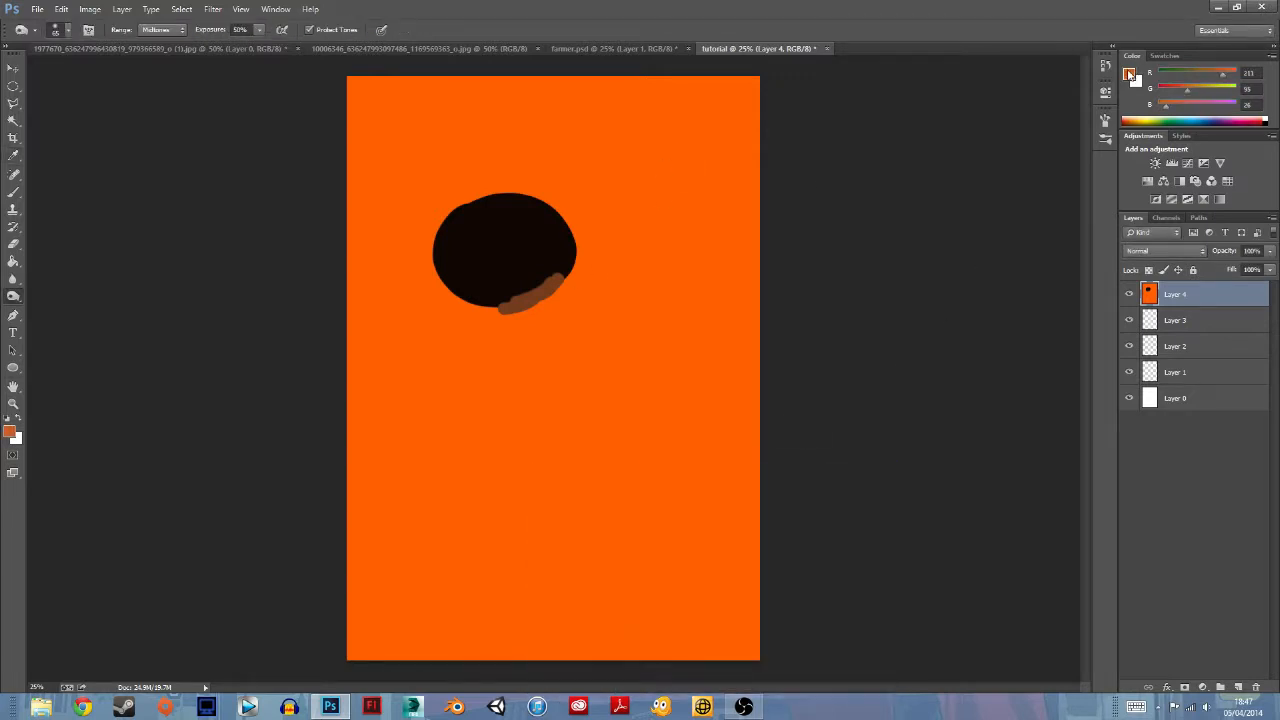
click(1130, 75)
click(627, 519)
click(833, 496)
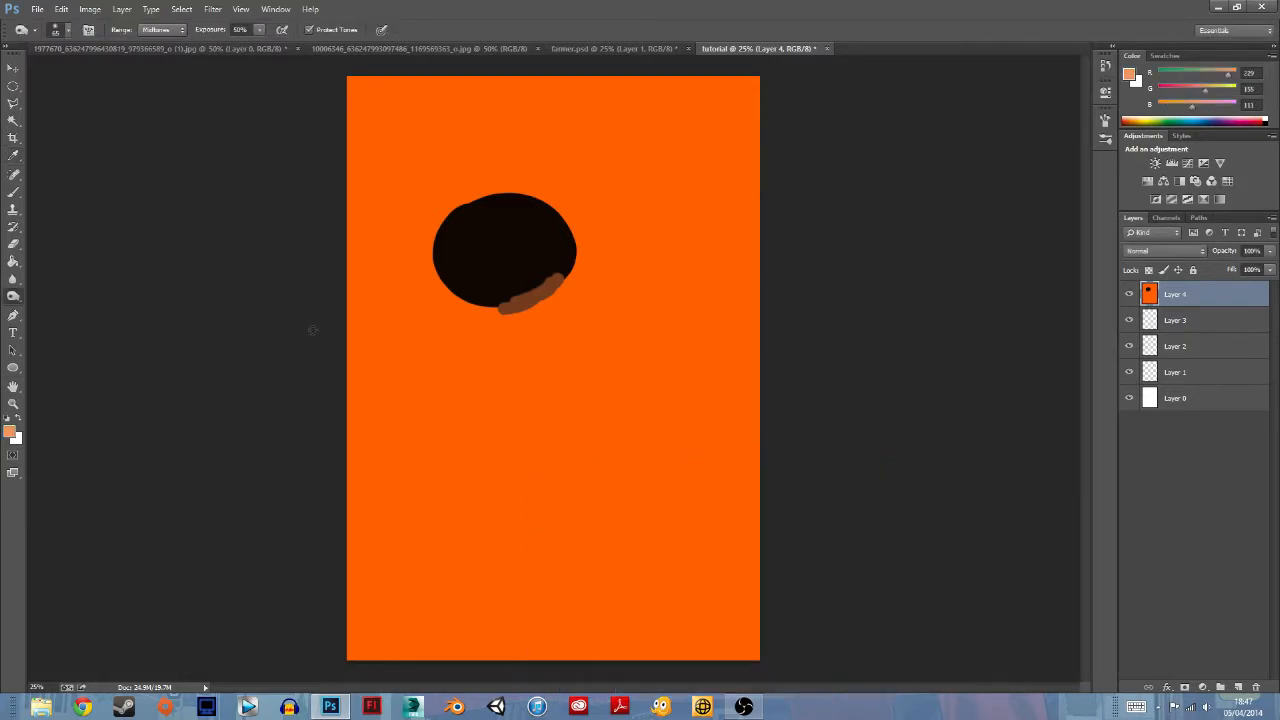
click(16, 193)
mouse_move(647, 119)
mouse_down()
mouse_move(708, 238)
mouse_move(679, 116)
mouse_up()
Step: Darken parts of the light orange stroke and the brown stroke with the Burn tool
click(13, 295)
mouse_move(694, 181)
mouse_down()
mouse_move(693, 148)
mouse_move(708, 252)
mouse_up()
mouse_move(680, 168)
mouse_down()
mouse_move(655, 127)
mouse_move(671, 141)
mouse_up()
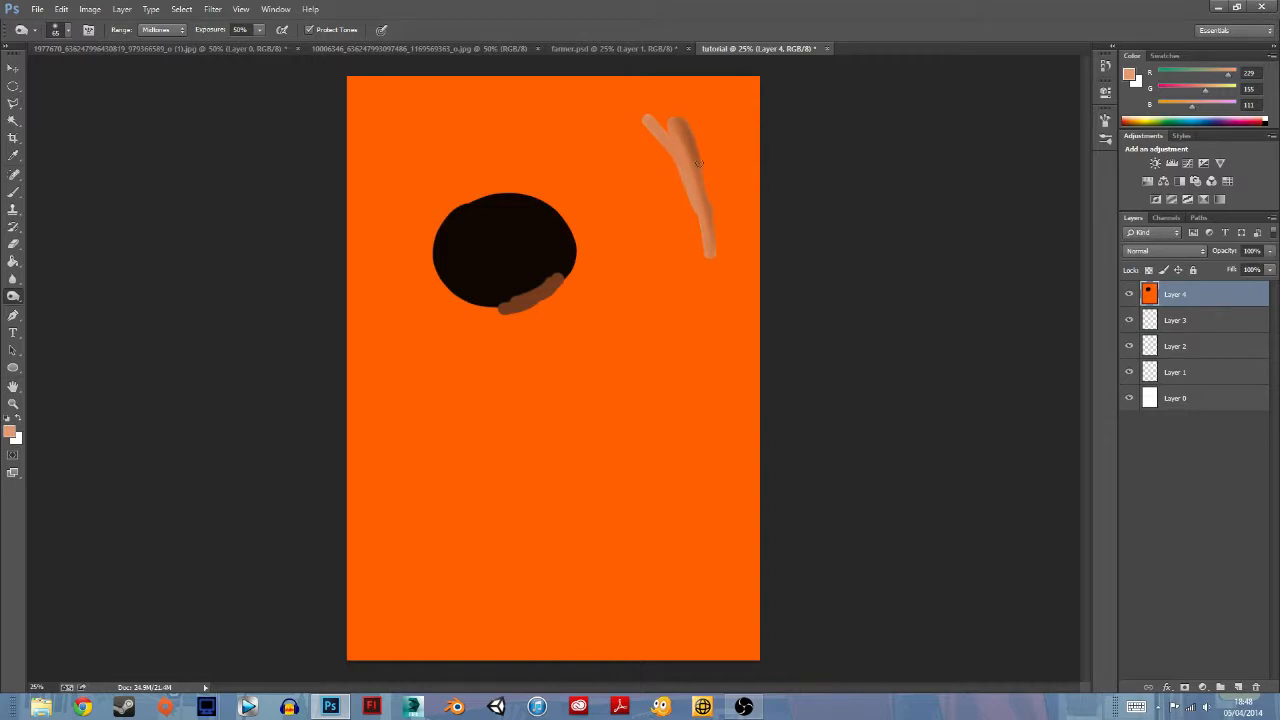
drag(698, 163, 688, 138)
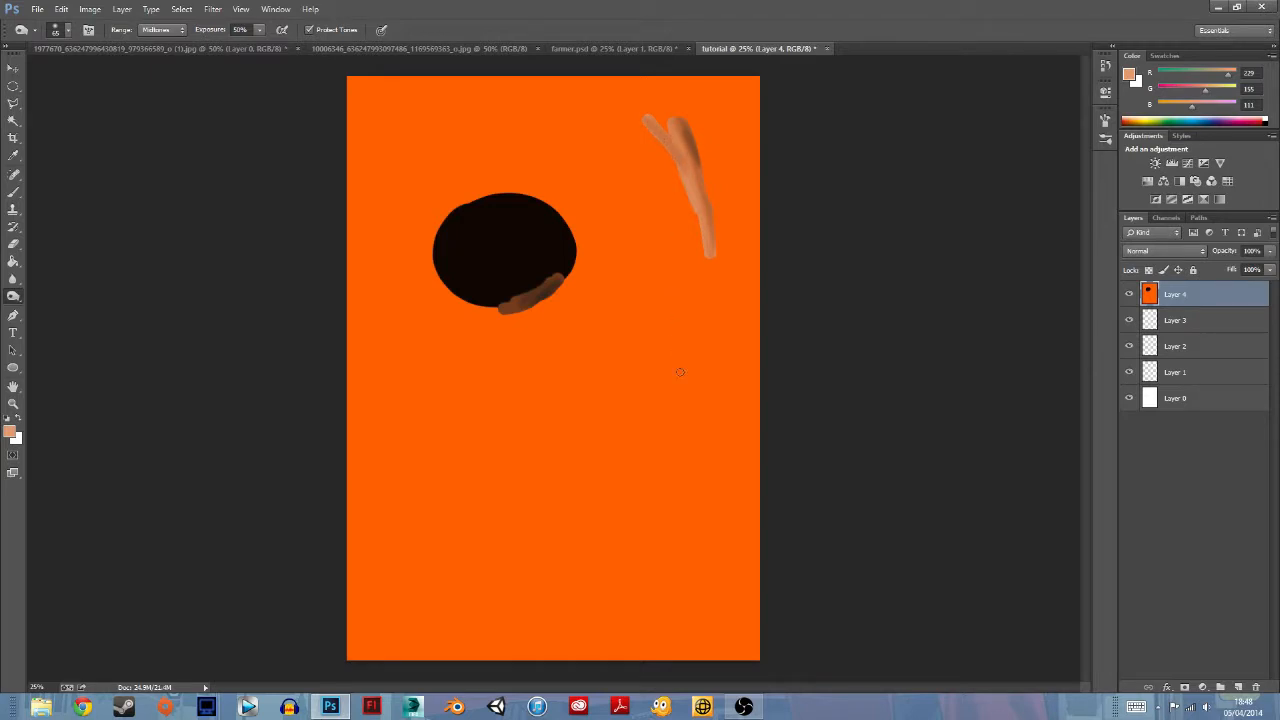
Step: Lighten the middle of the light orange stroke with the Dodge tool
right_click(16, 296)
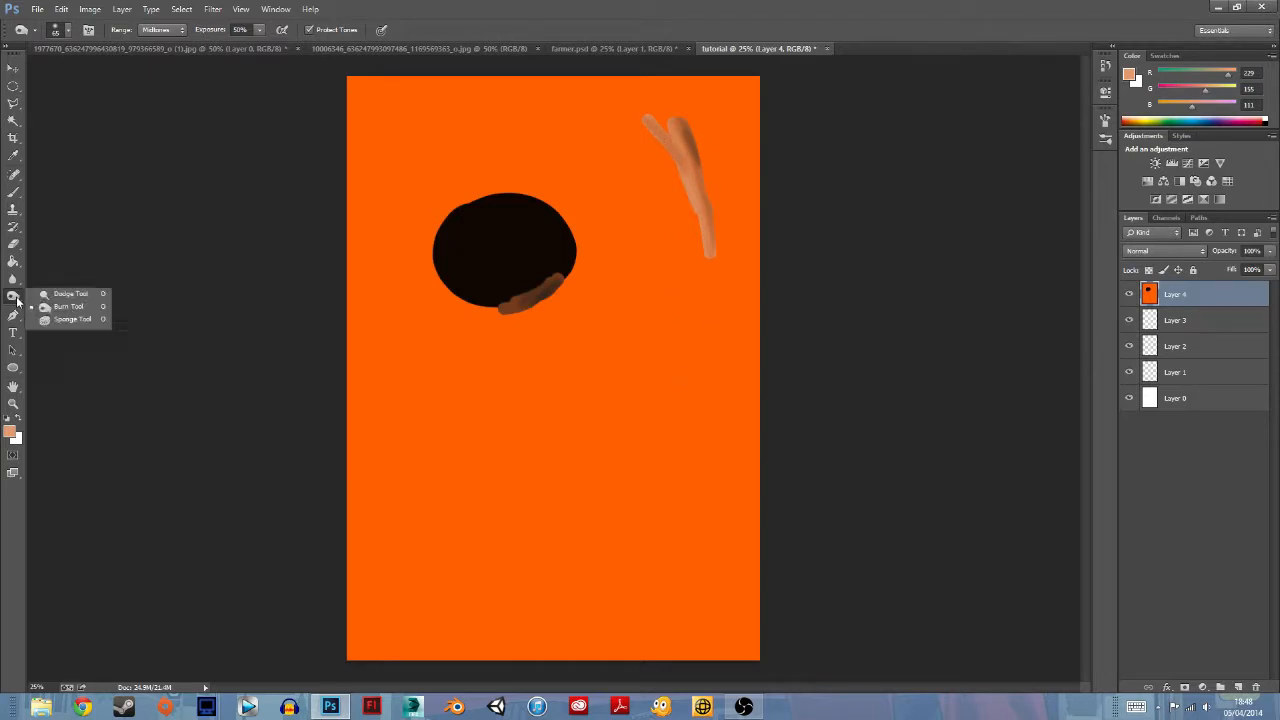
click(70, 305)
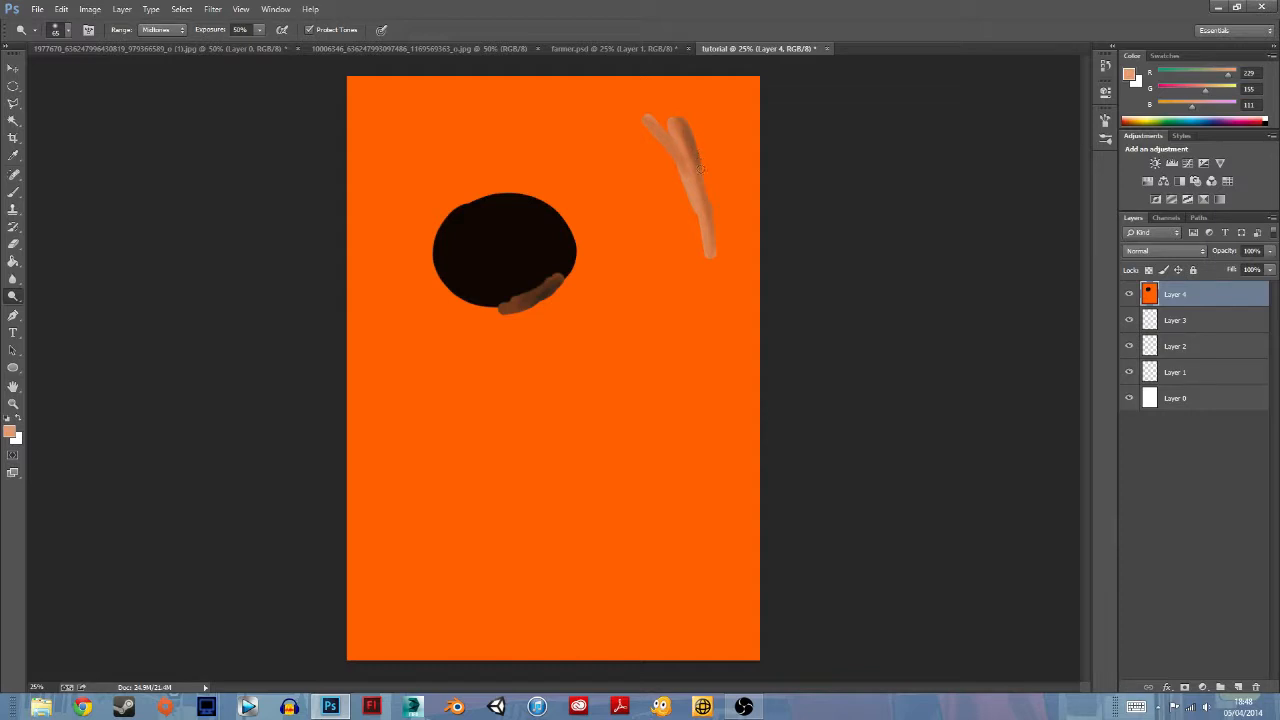
mouse_move(704, 210)
mouse_down()
mouse_move(685, 159)
mouse_move(691, 177)
mouse_up()
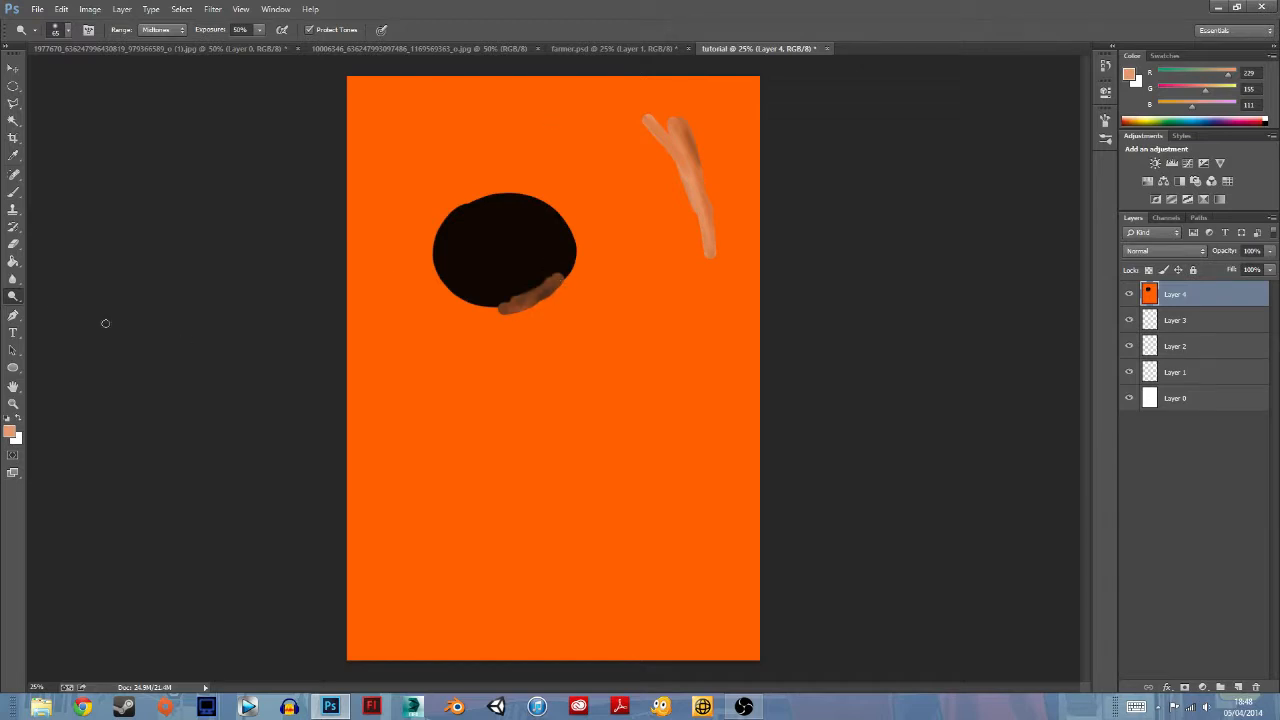
Step: Trace a closed path of short straight segments around the dark oval with the Pen tool
click(15, 316)
click(19, 320)
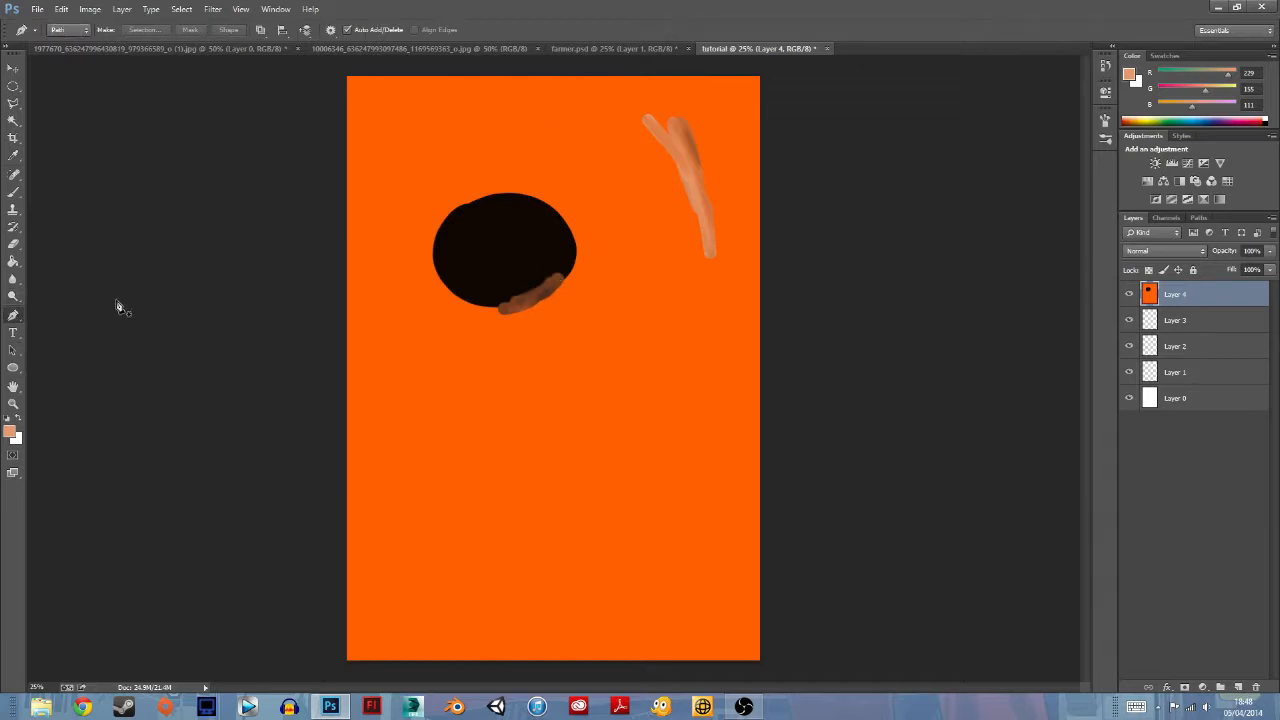
click(14, 122)
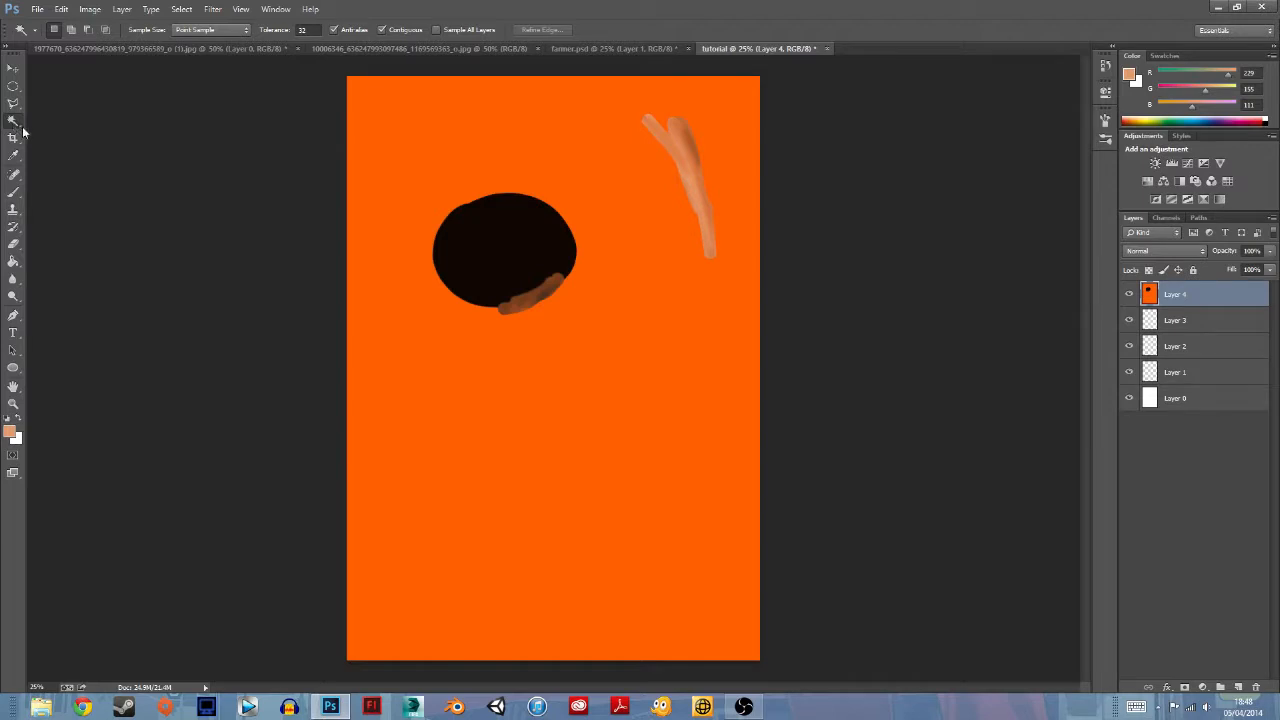
click(16, 317)
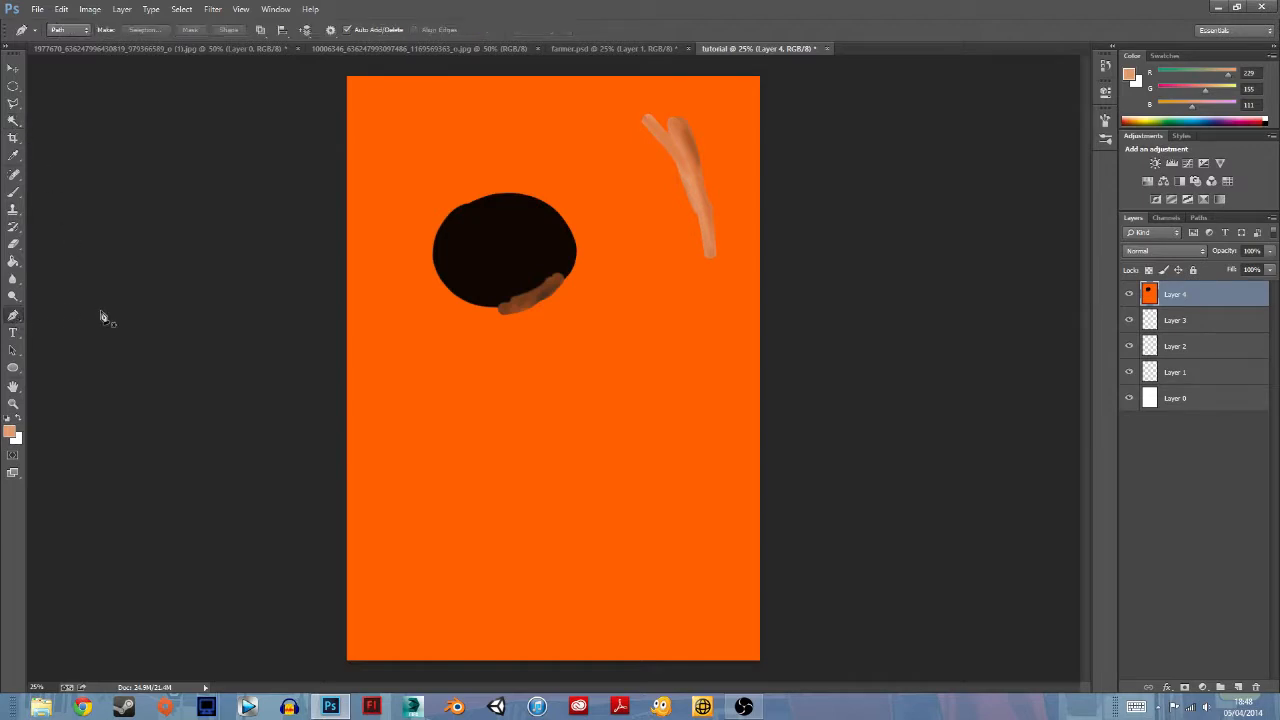
click(447, 217)
click(437, 234)
click(434, 257)
click(446, 272)
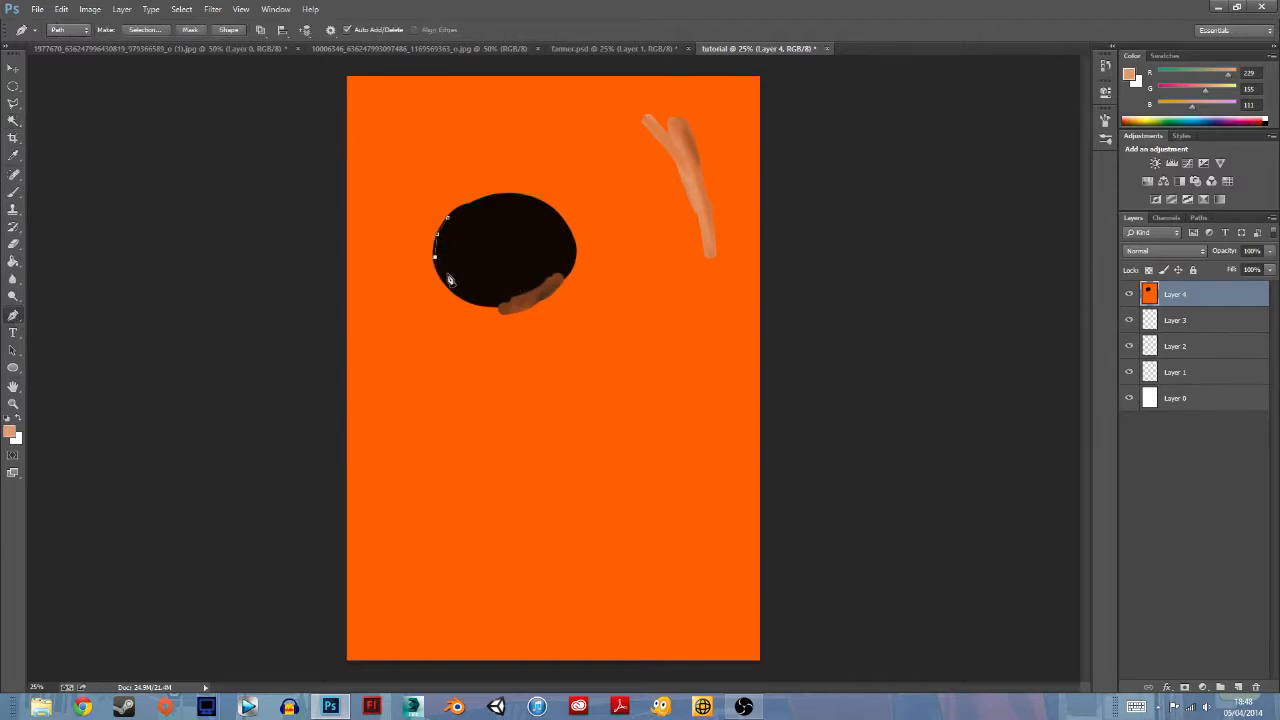
click(461, 292)
click(479, 300)
click(496, 302)
click(531, 297)
click(553, 287)
click(565, 270)
click(566, 254)
click(558, 236)
click(540, 217)
click(517, 205)
click(500, 206)
click(474, 210)
click(447, 217)
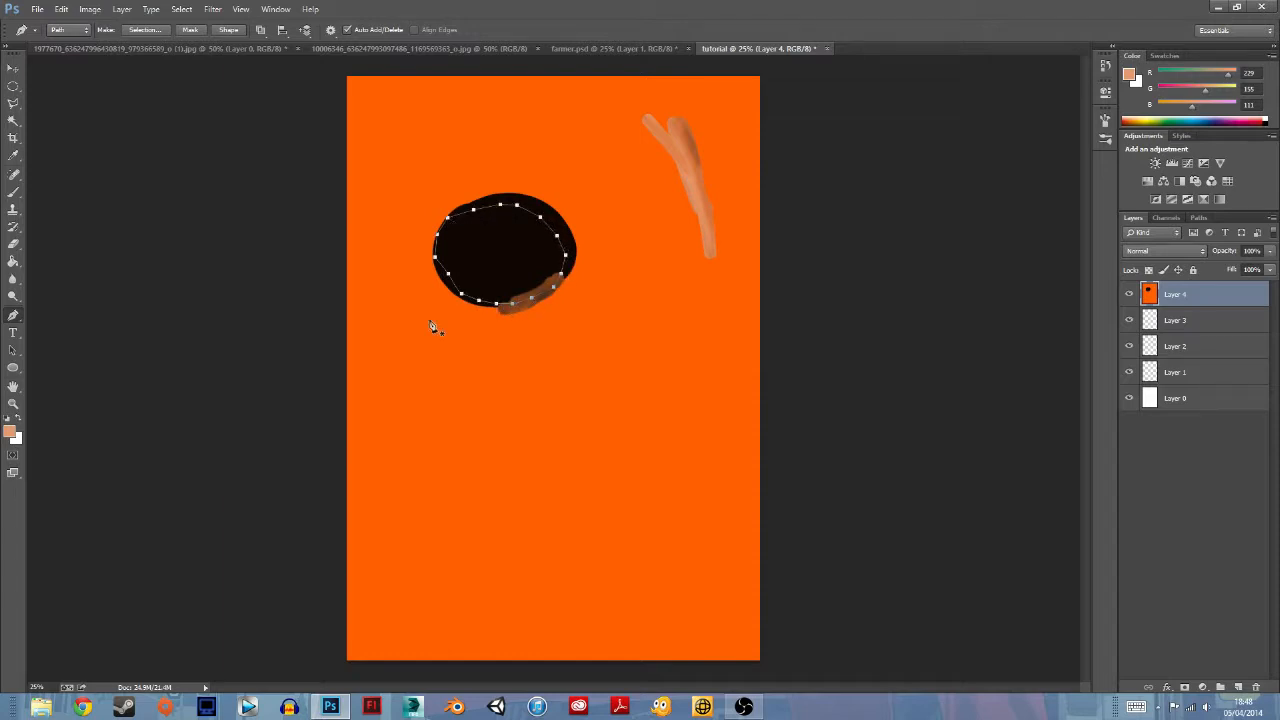
Step: Convert the oval path into a new anti-aliased selection
right_click(520, 232)
click(565, 293)
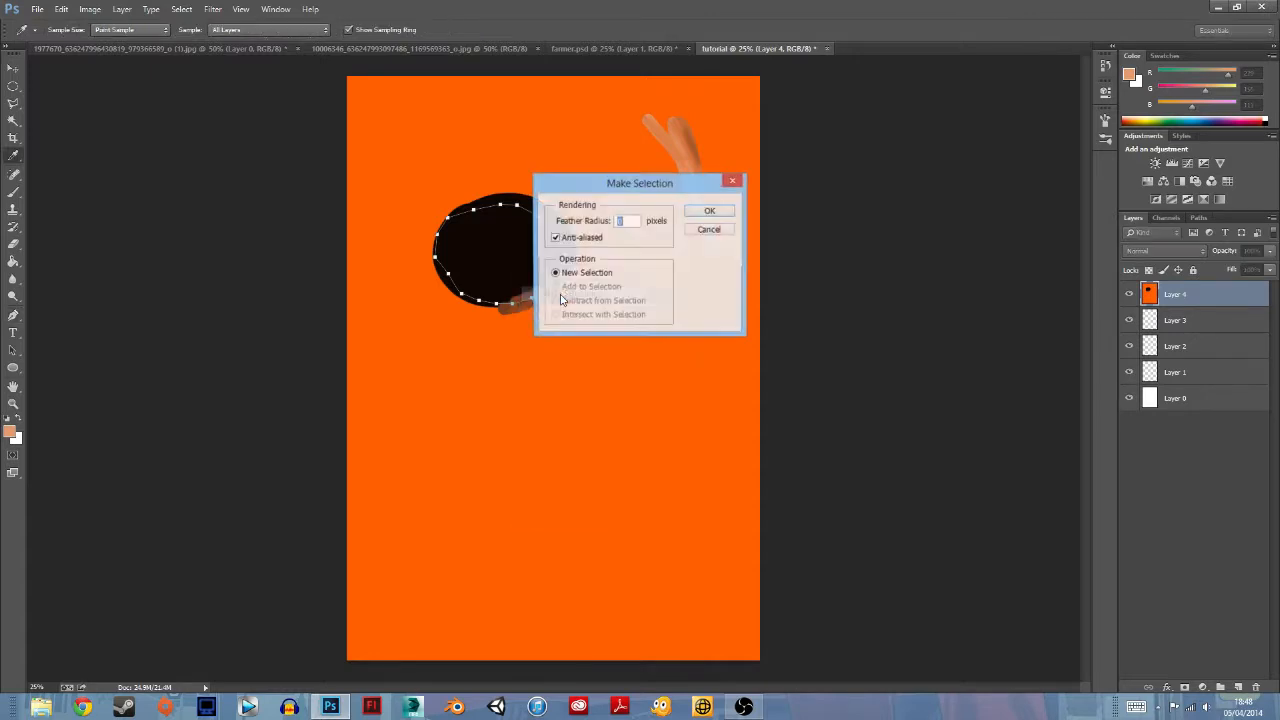
click(715, 211)
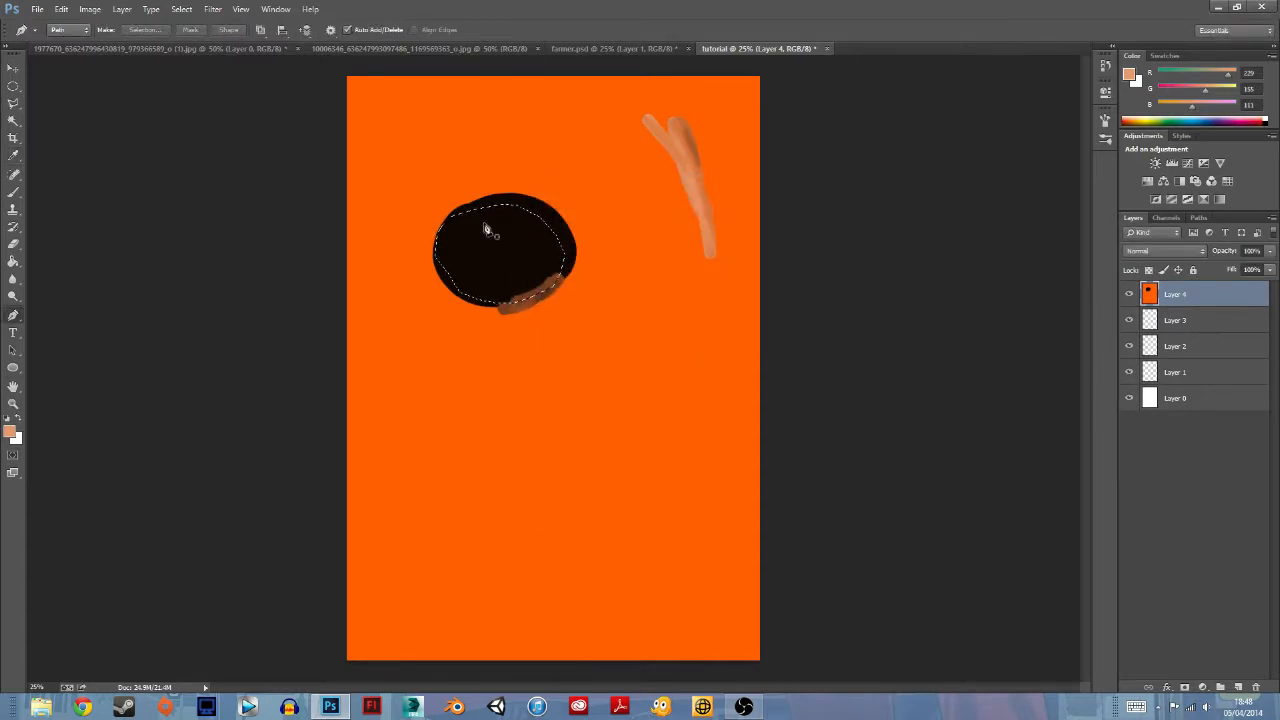
Step: Try moving the selected part of the oval down and to the left, and undo the move
click(12, 72)
drag(542, 260, 450, 336)
key(ctrl+z)
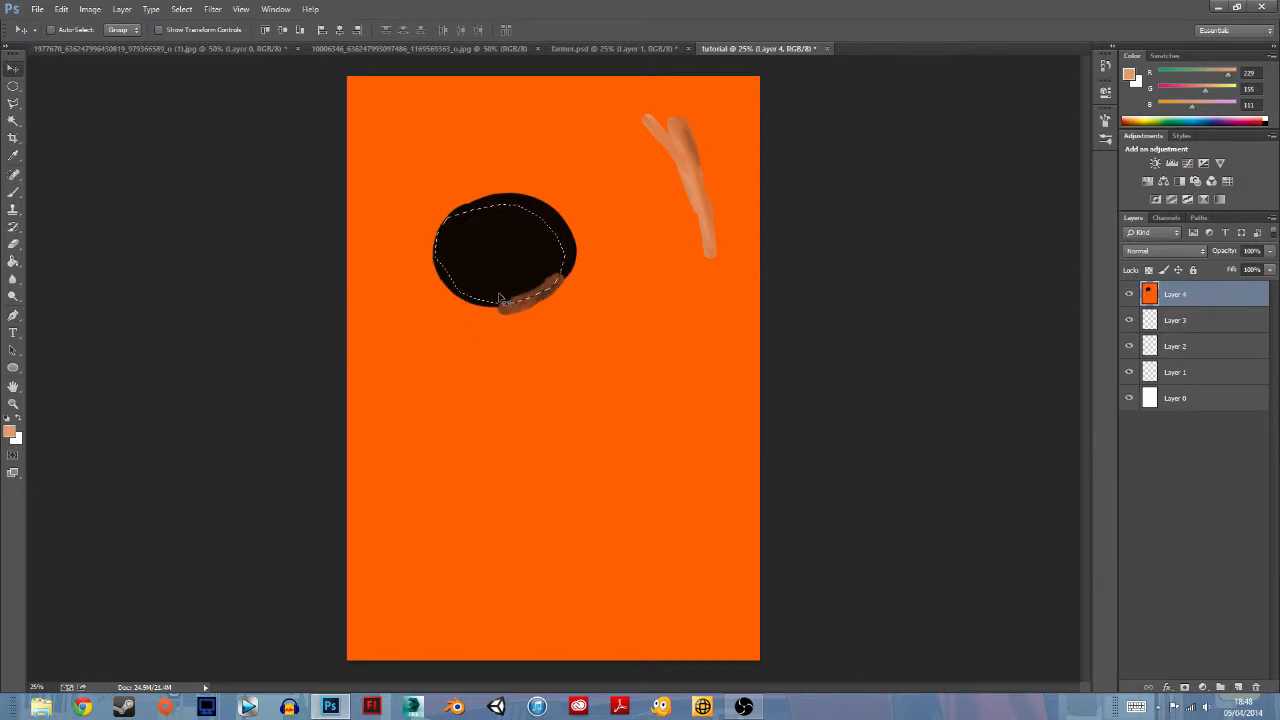
Step: Deselect the oval area and draw a curved Pen path overlapping the oval's upper-left side
click(182, 10)
click(200, 37)
click(13, 315)
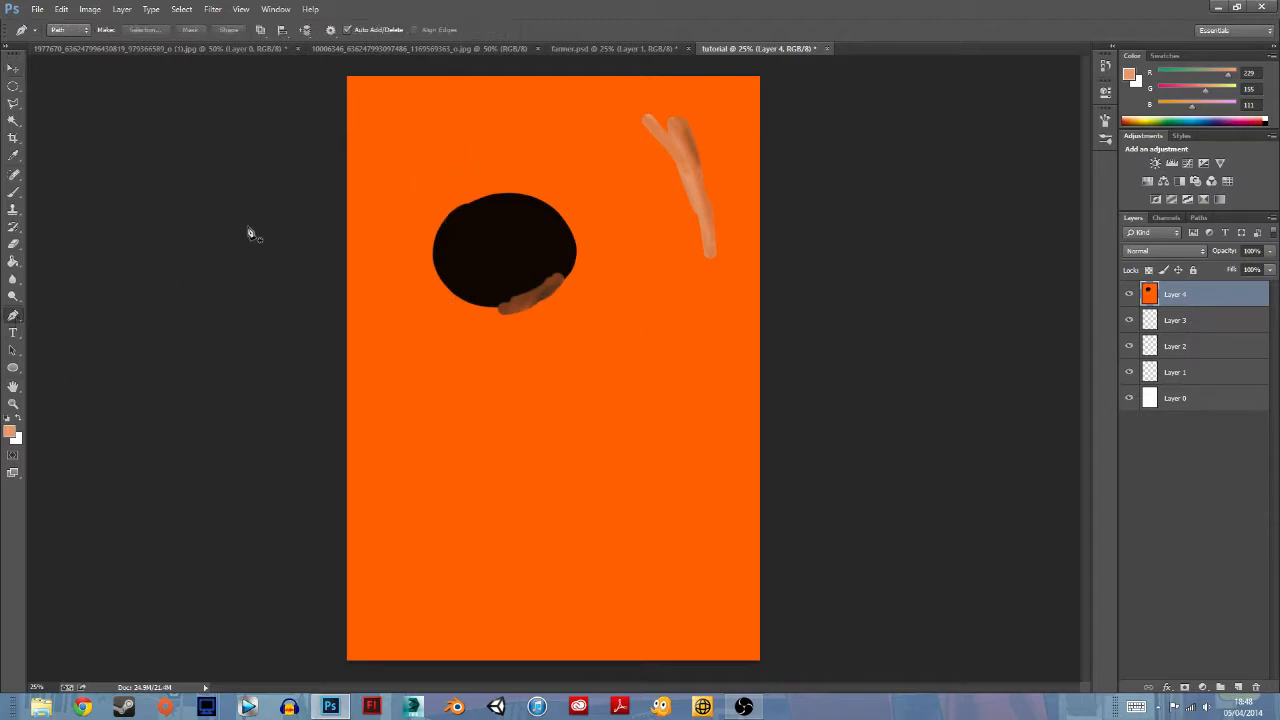
click(444, 113)
drag(430, 252, 368, 394)
drag(472, 435, 481, 327)
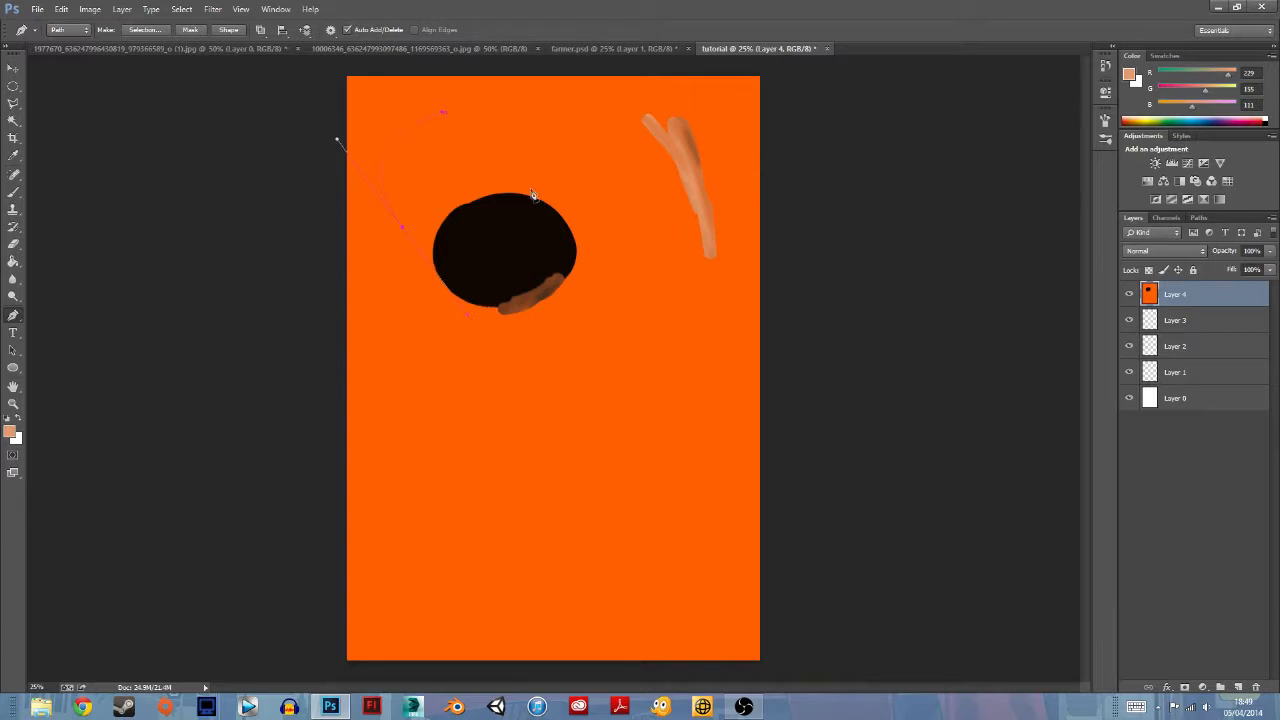
drag(496, 163, 466, 126)
Step: Convert the curved path into a new selection and deselect it
right_click(457, 157)
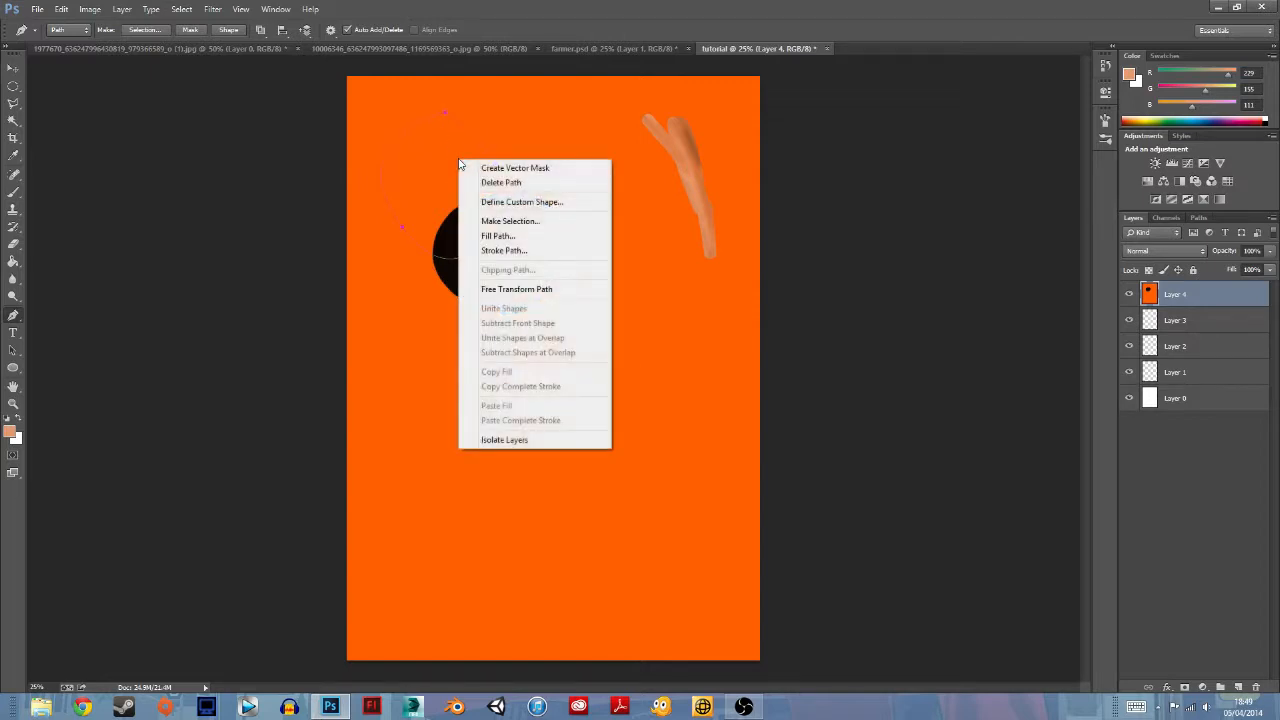
click(510, 219)
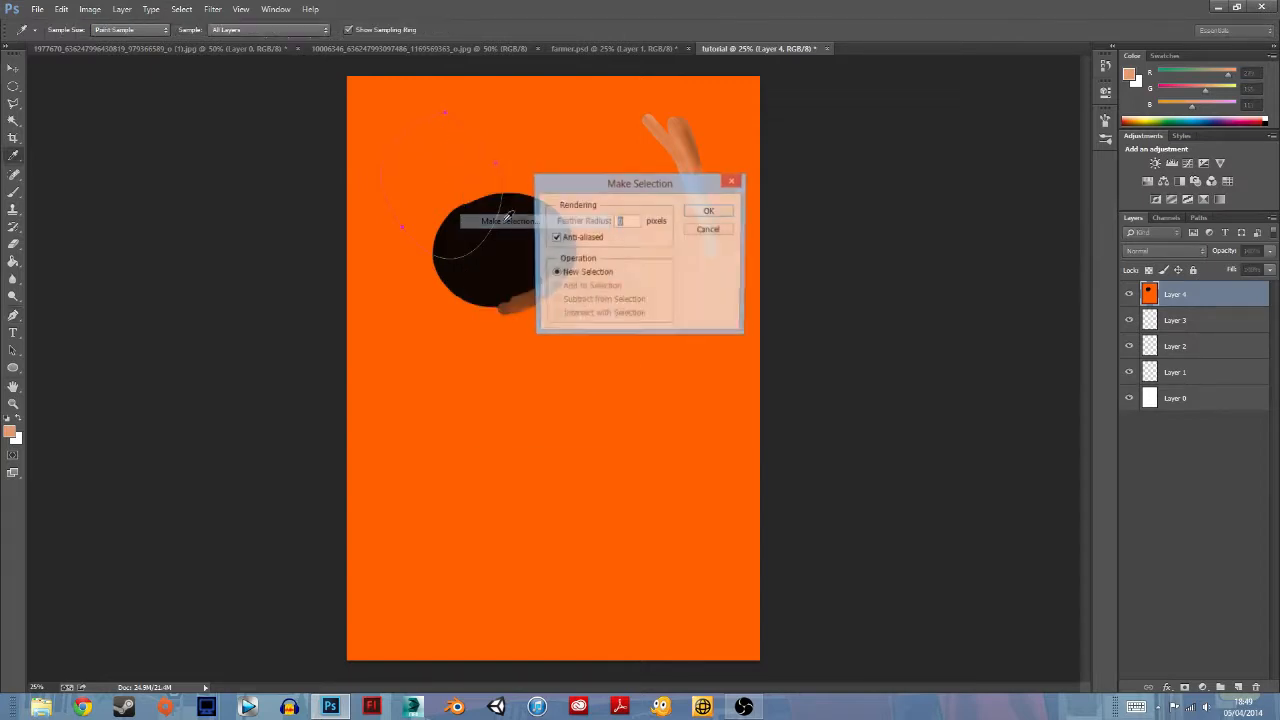
click(712, 213)
click(181, 9)
click(195, 38)
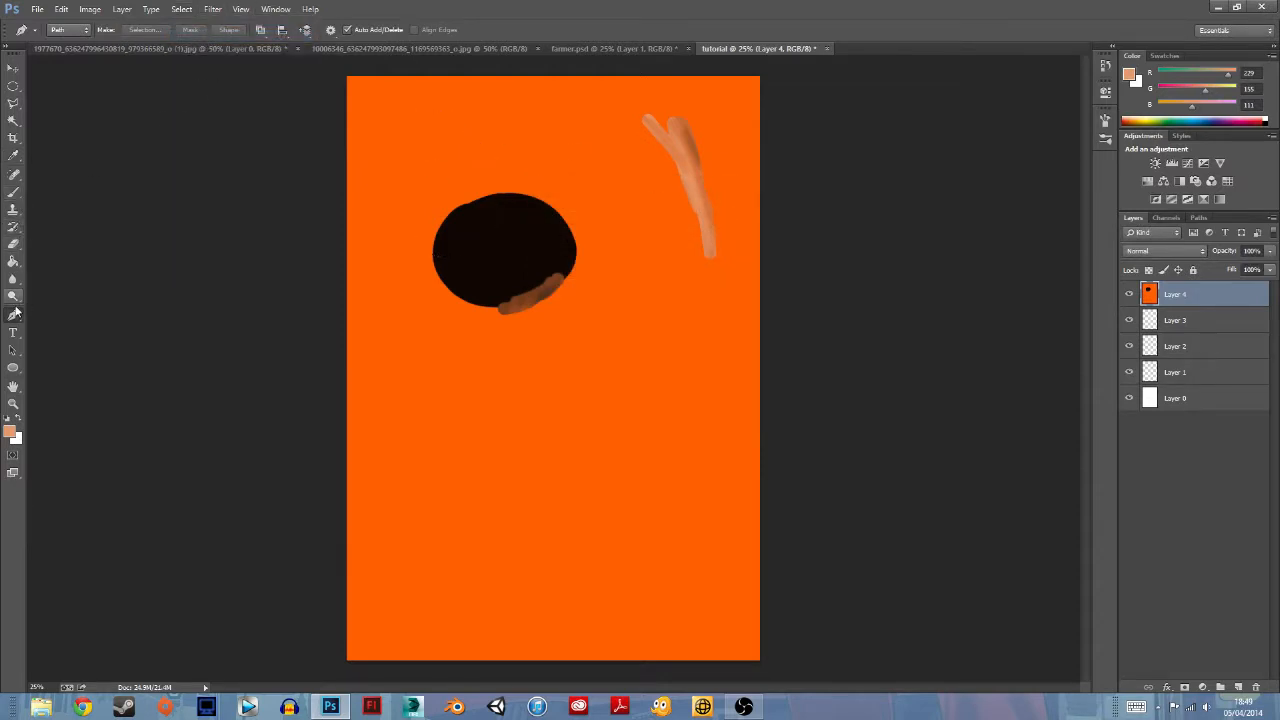
Step: Set the foreground colour to near-black (RGB 0, 0, 1) and draw a closed, roughly square Pen path below the oval
click(1130, 80)
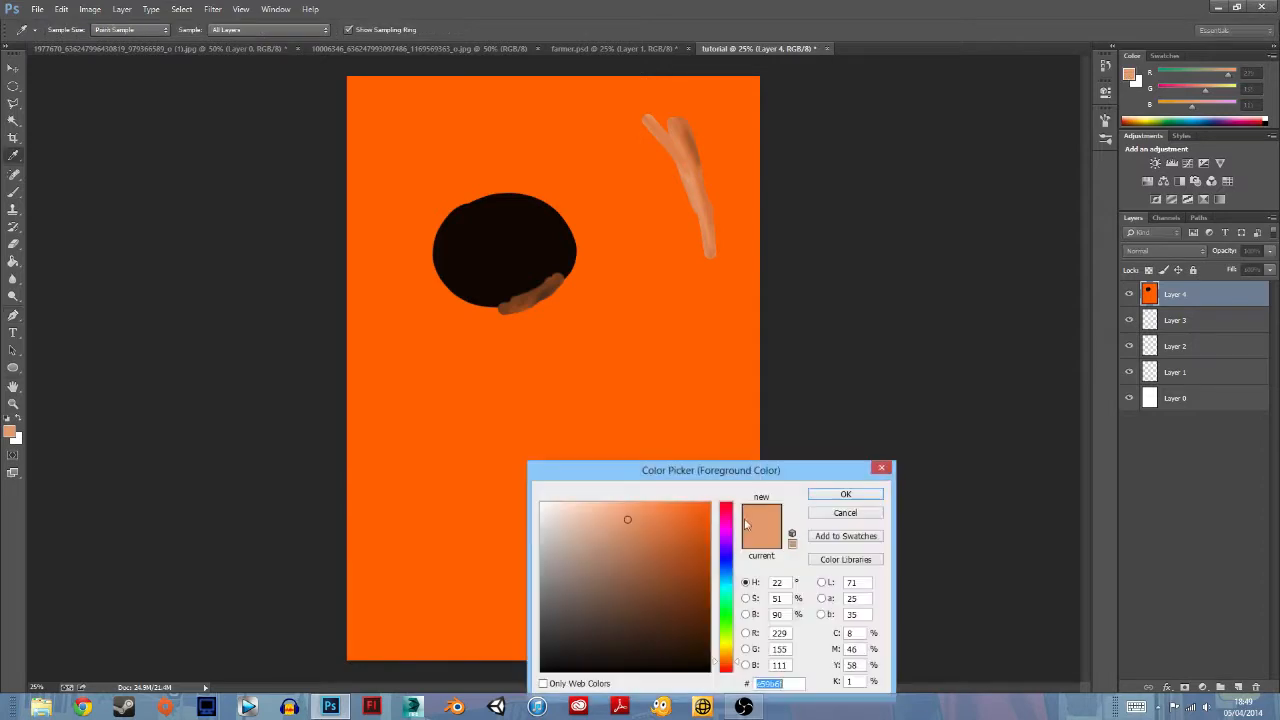
click(600, 668)
click(845, 495)
key(p)
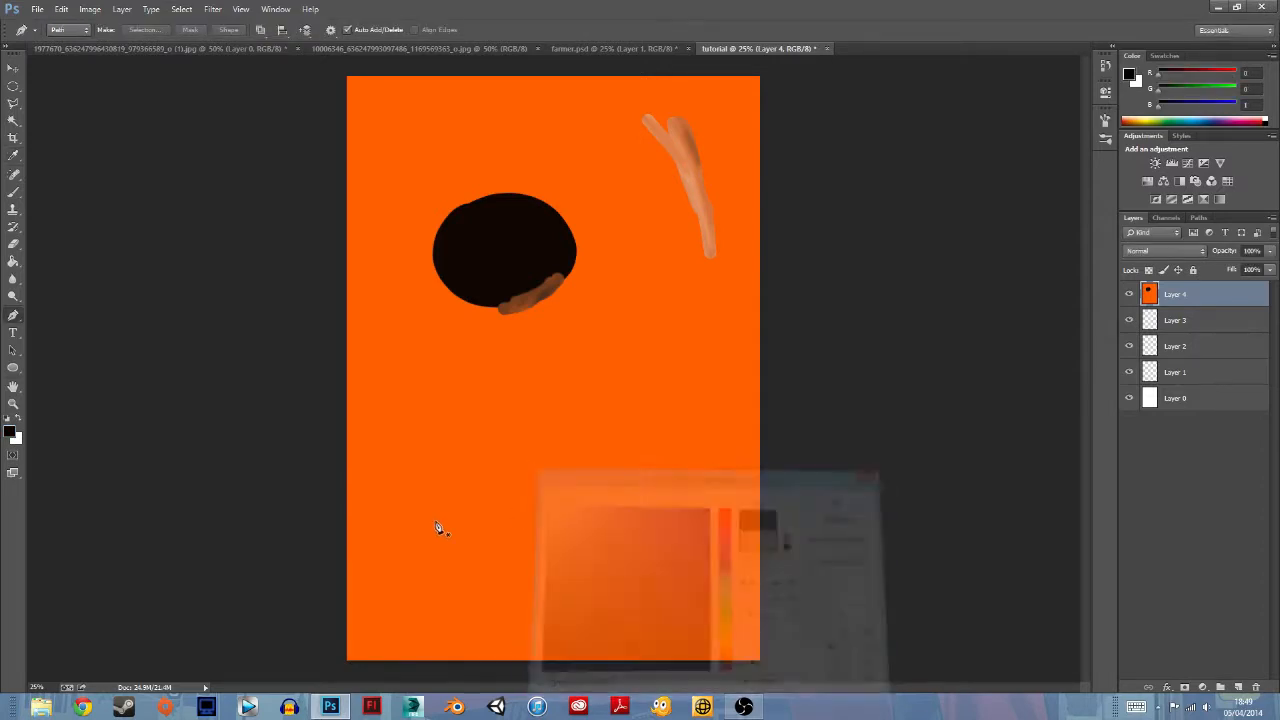
click(467, 350)
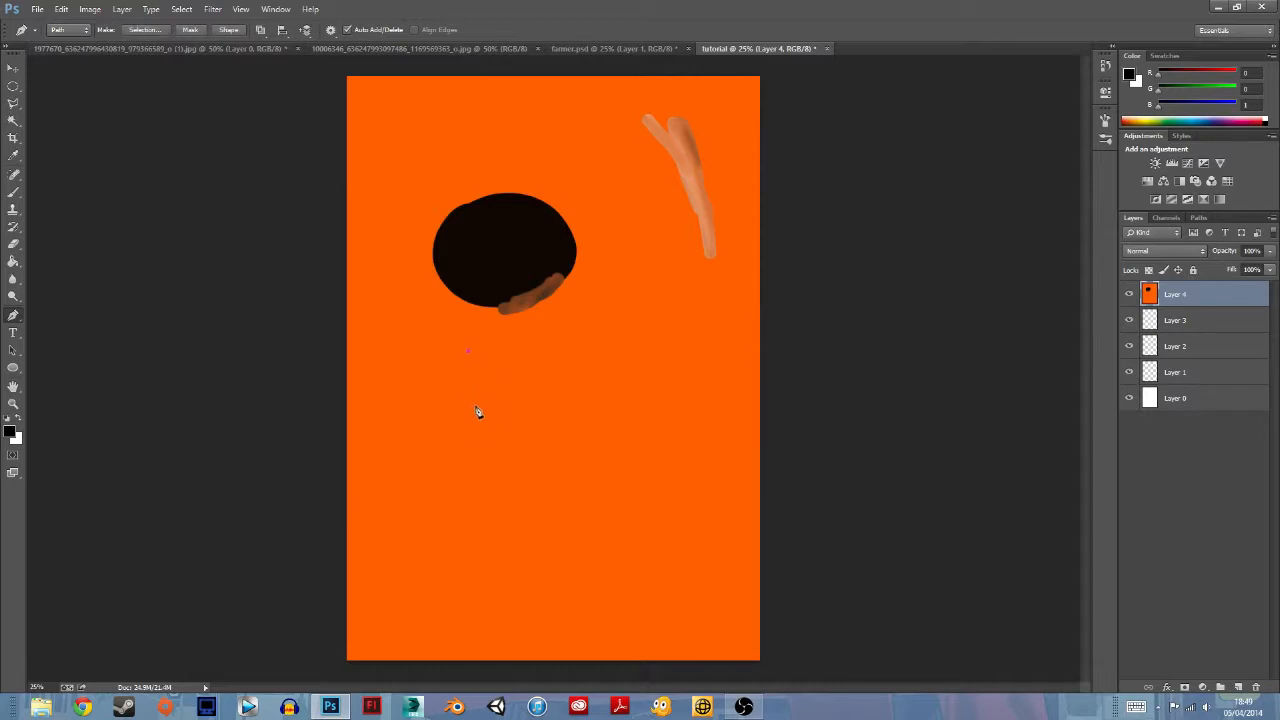
click(467, 437)
click(558, 437)
click(560, 350)
click(468, 352)
Step: Stroke the square path with the Brush, leaving Simulate Pressure off
right_click(503, 381)
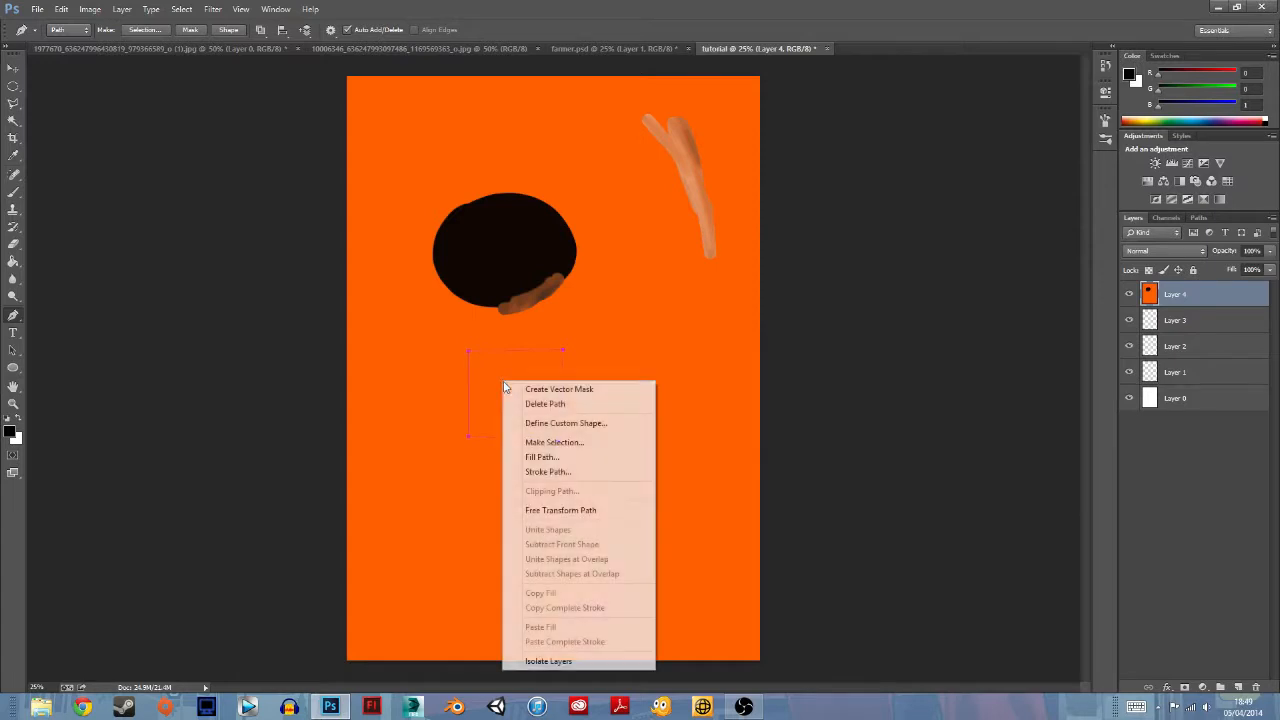
click(548, 472)
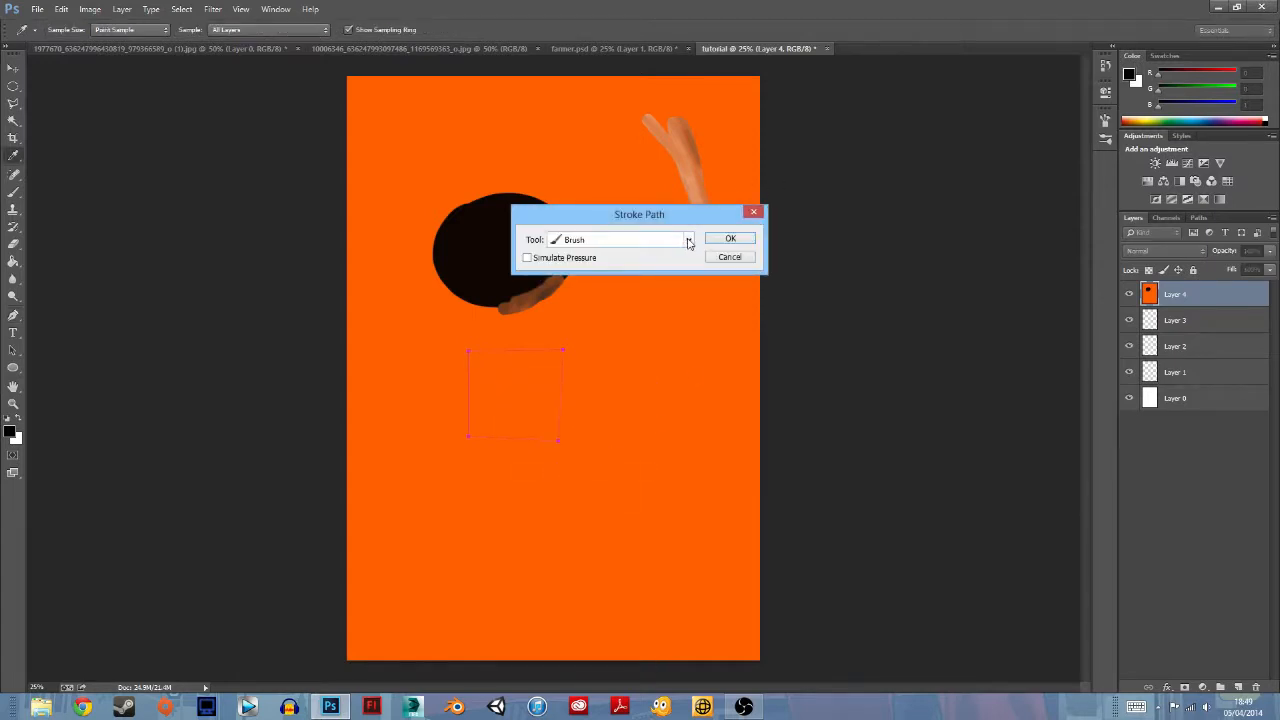
click(730, 239)
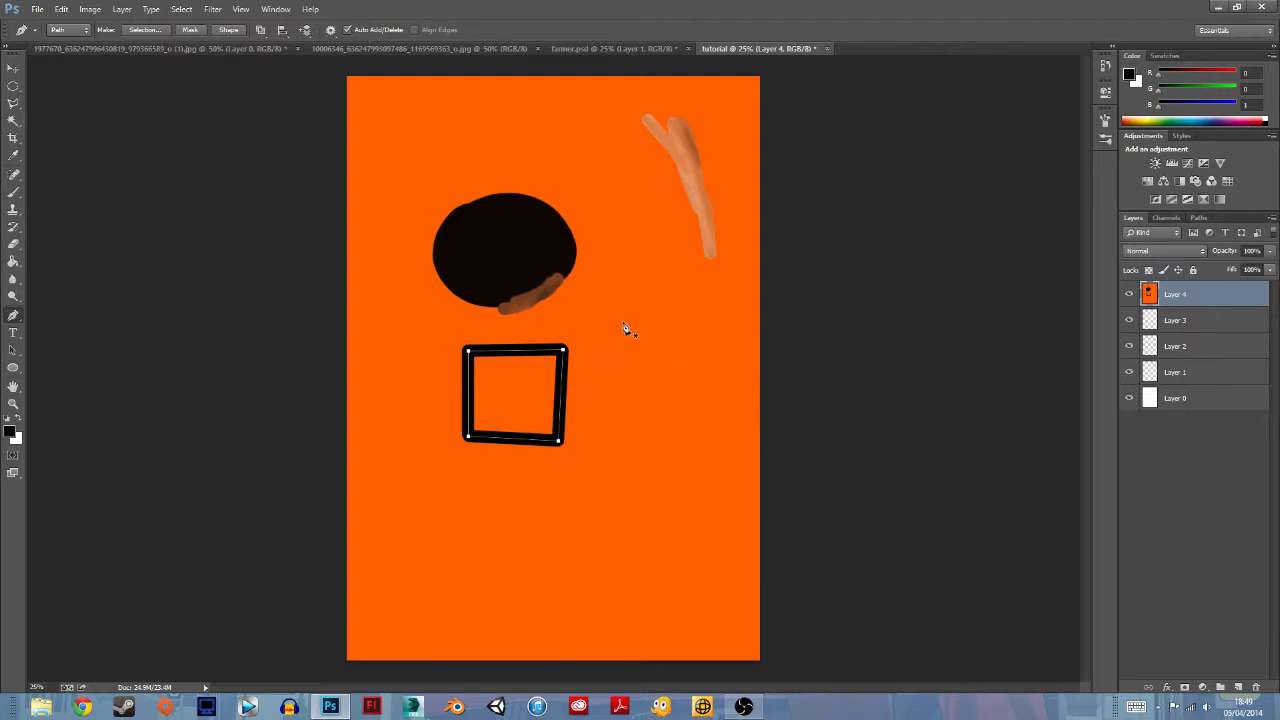
Step: Fill the square Pen path with Black using Fill Path
right_click(531, 408)
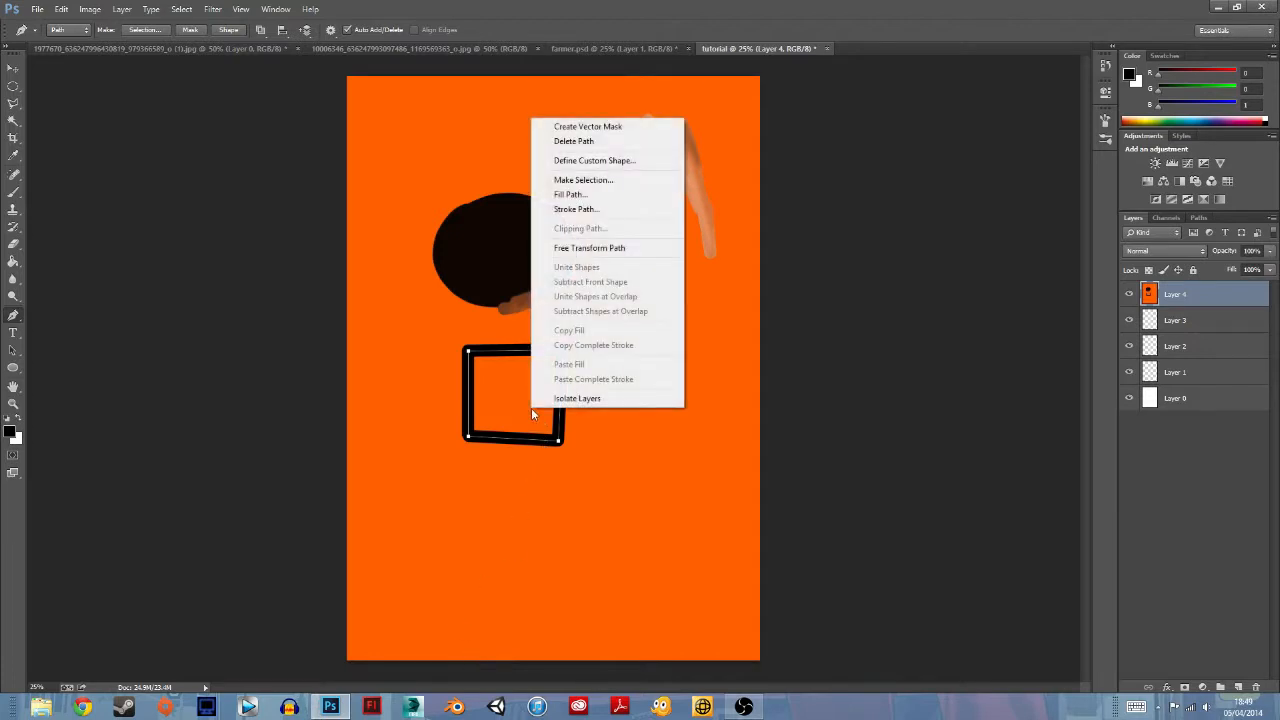
click(575, 194)
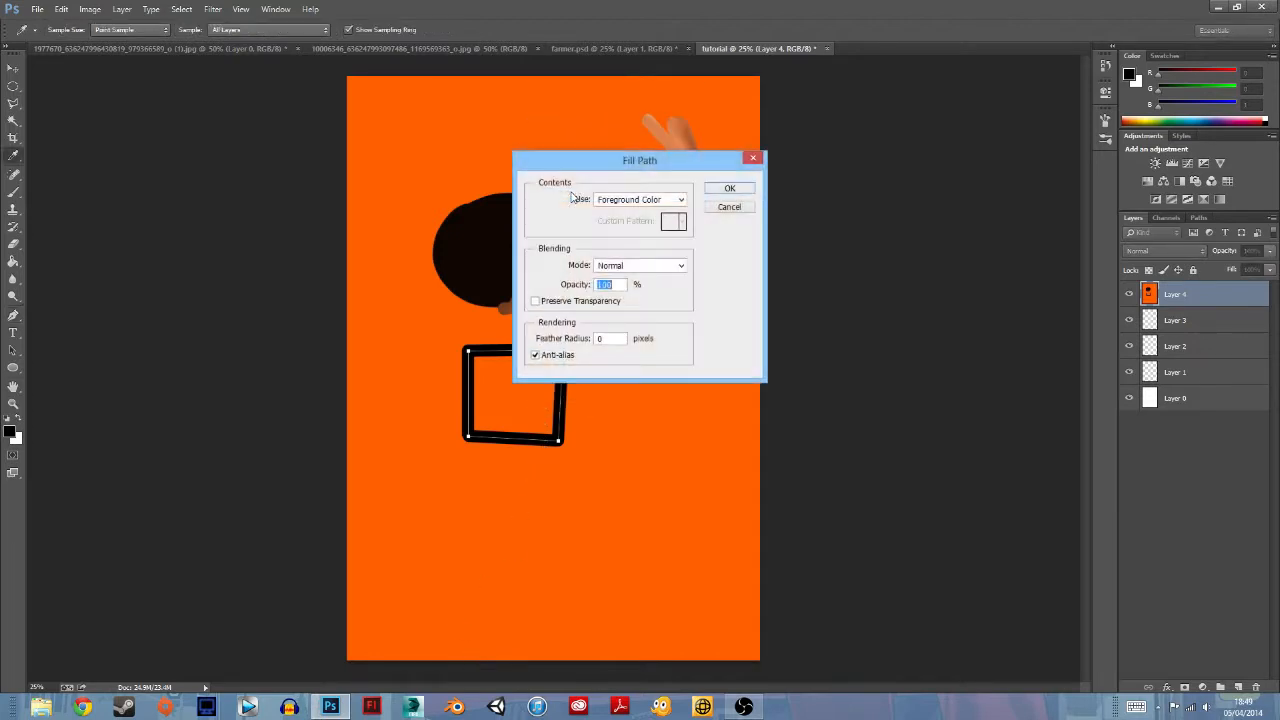
click(680, 199)
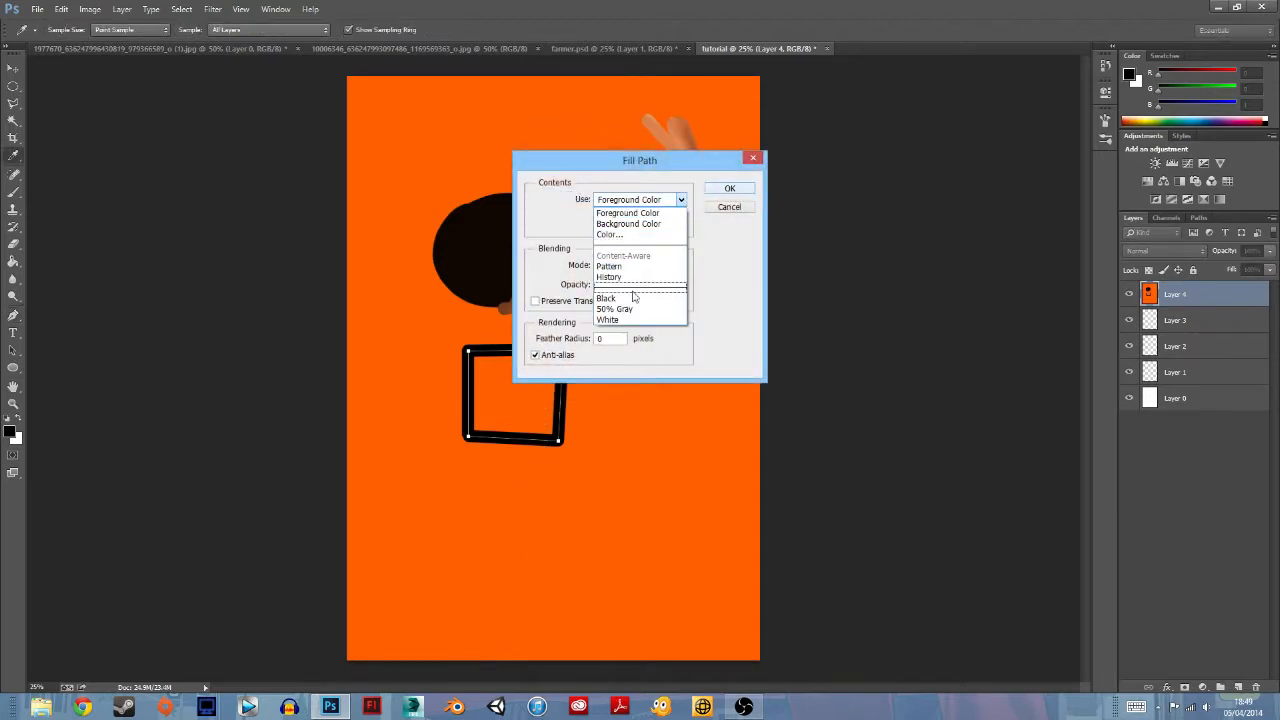
click(628, 299)
click(730, 188)
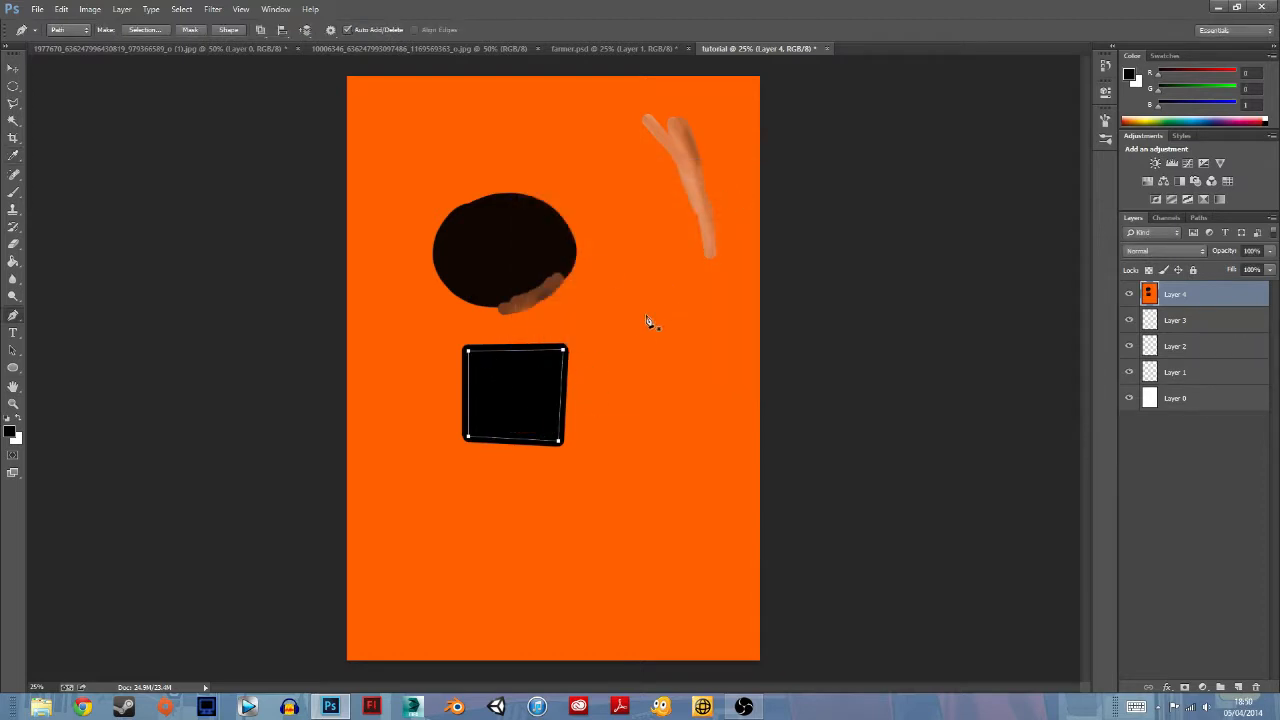
Step: Undo the fill and the brush stroke, and step back until the square path below the oval is removed
key(ctrl+z)
key(ctrl+z)
key(ctrl+alt+z)
key(ctrl+alt+z)
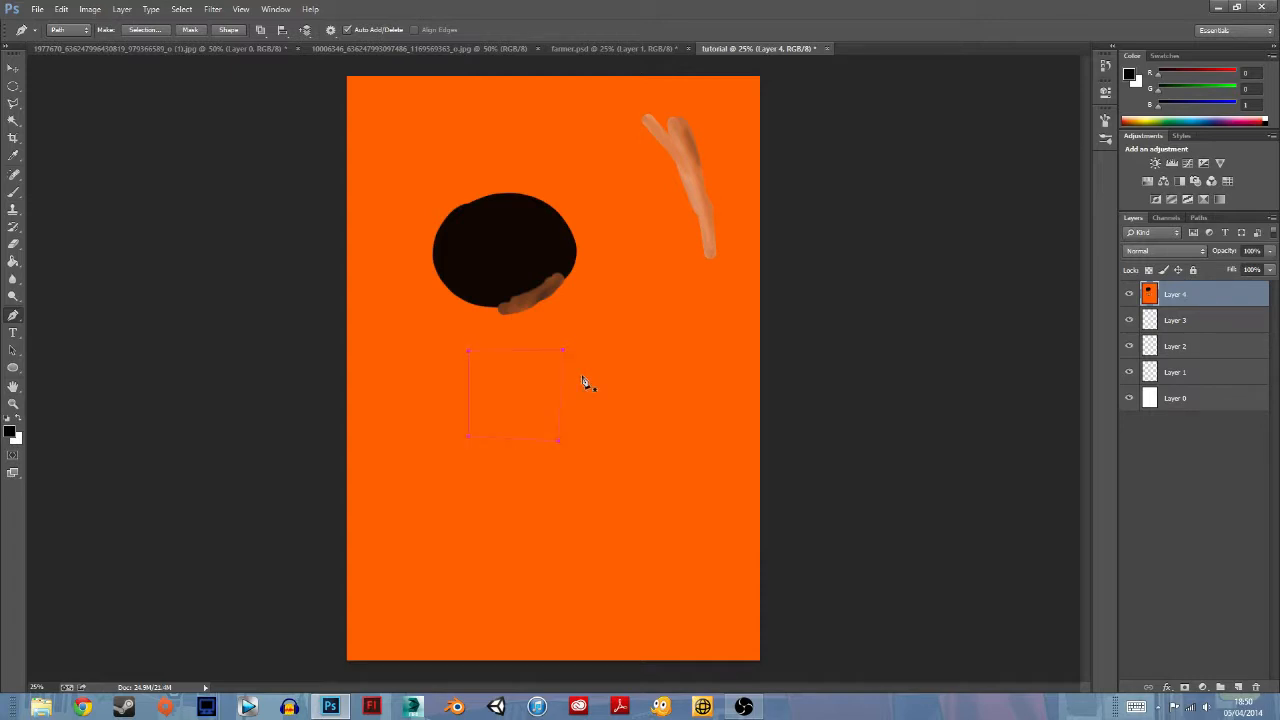
key(ctrl+alt+z)
key(ctrl+alt+z)
key(ctrl+alt+z)
key(ctrl+alt+z)
Step: Add a text layer reading HELLO below the oval with the Type tool
click(13, 333)
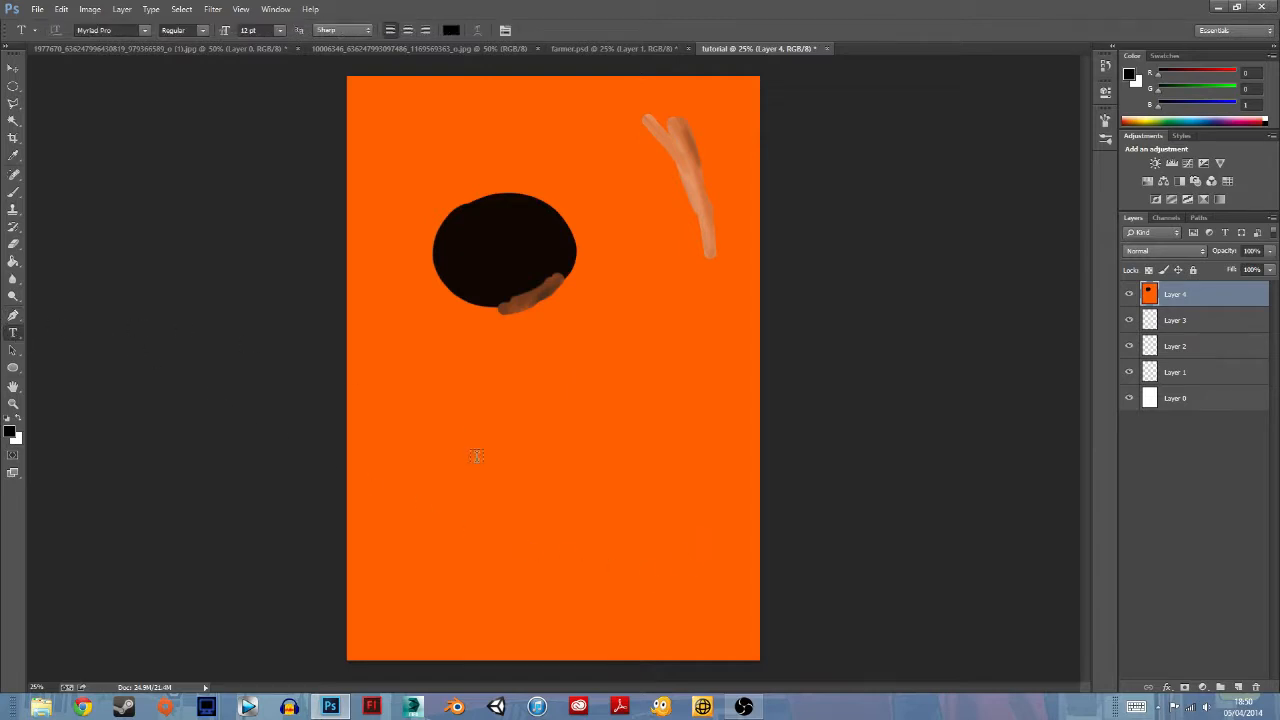
click(478, 441)
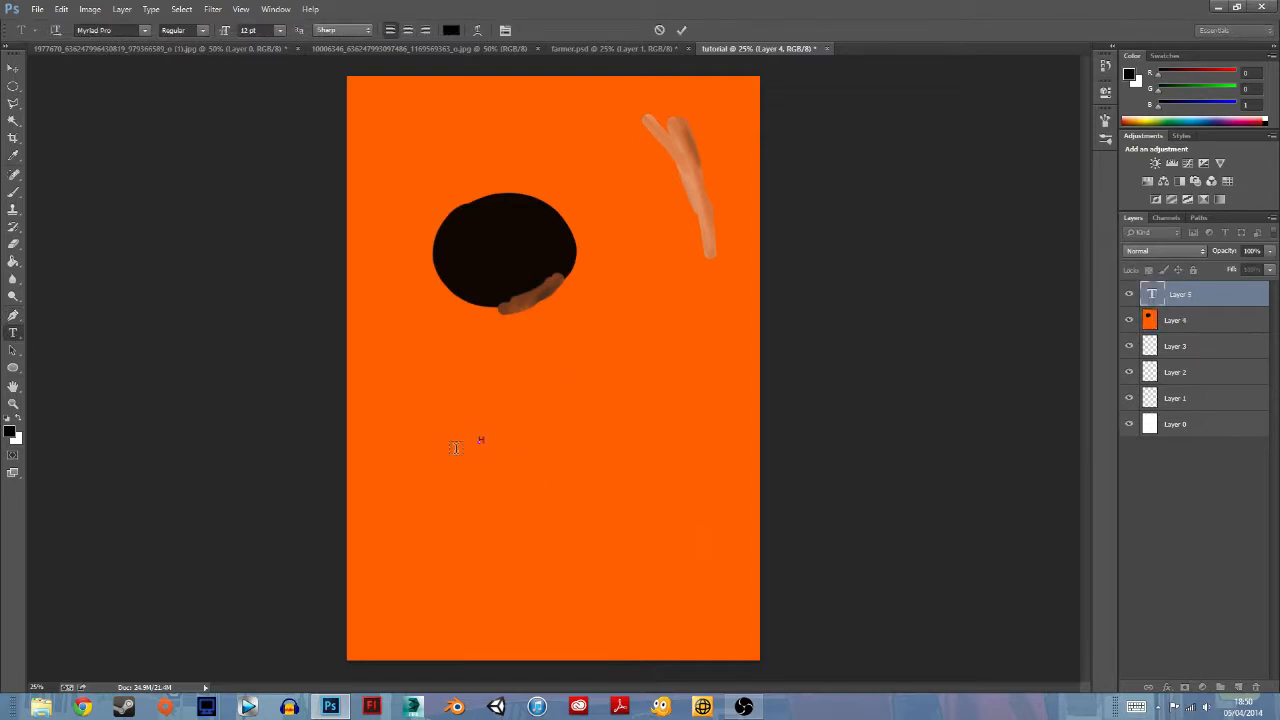
text(HELLO)
Step: Select the whole HELLO text and set its font size to 72 pt
click(145, 31)
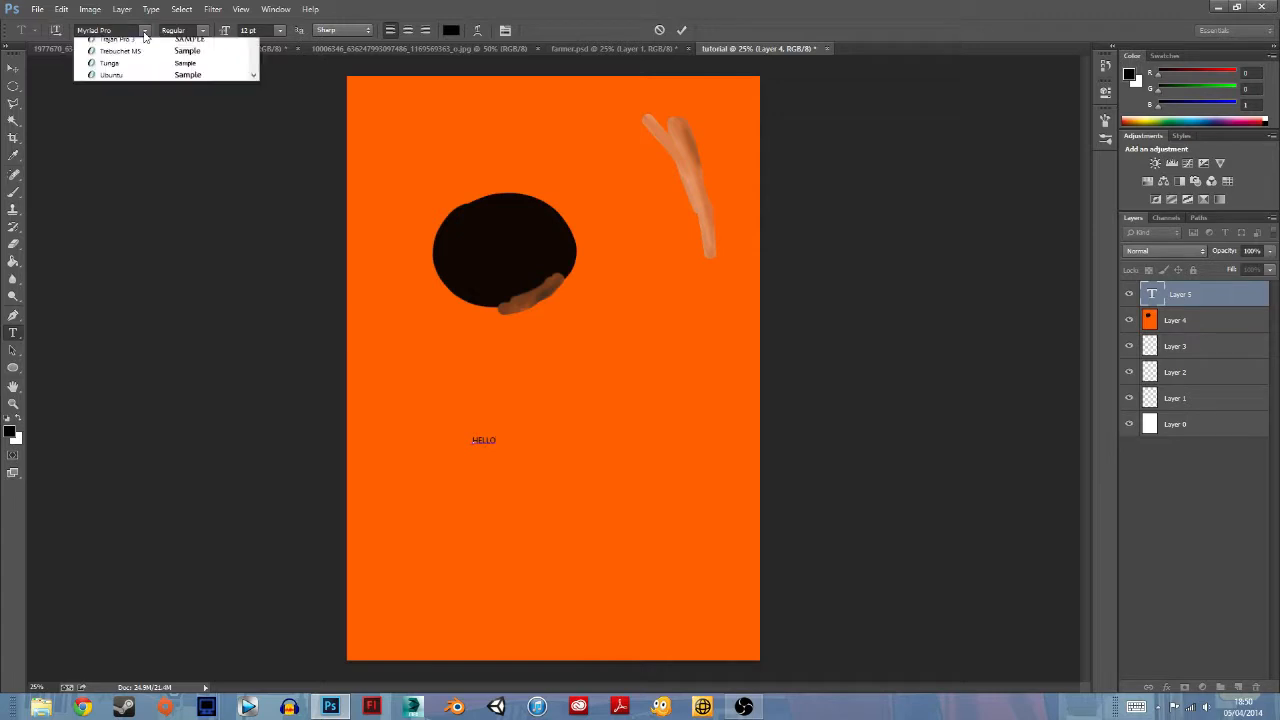
click(188, 30)
click(200, 32)
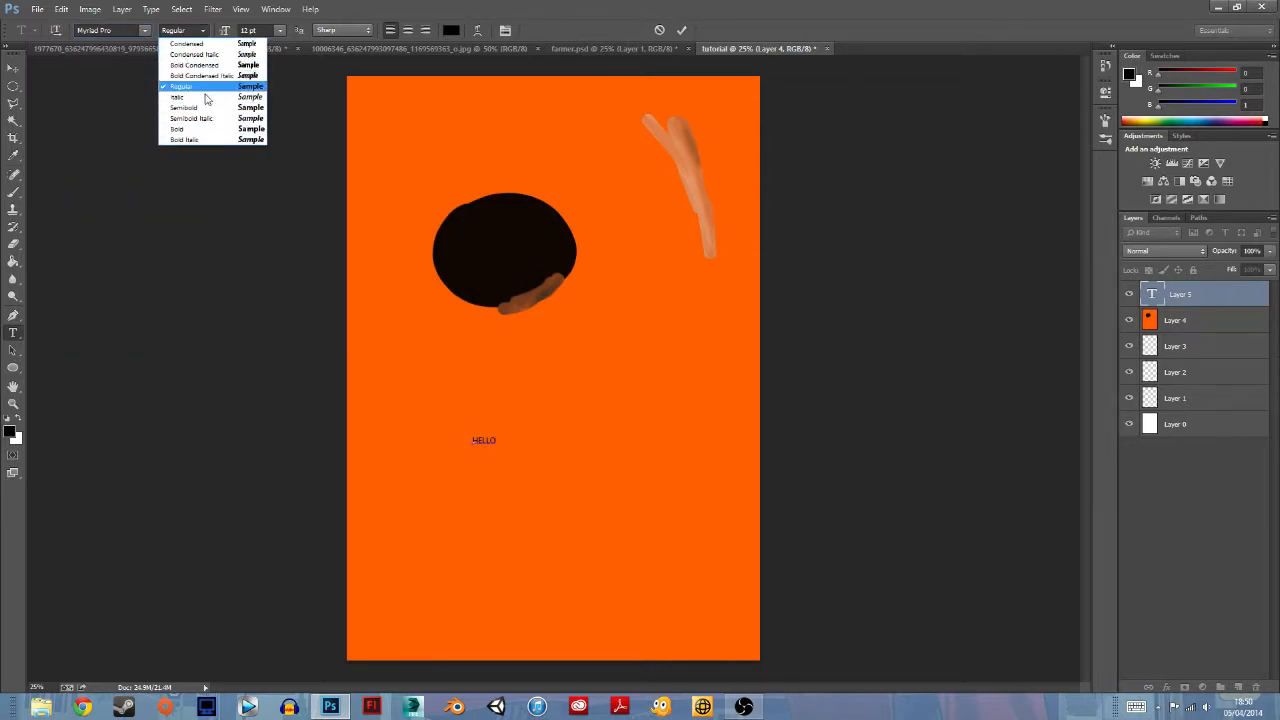
click(261, 29)
click(283, 31)
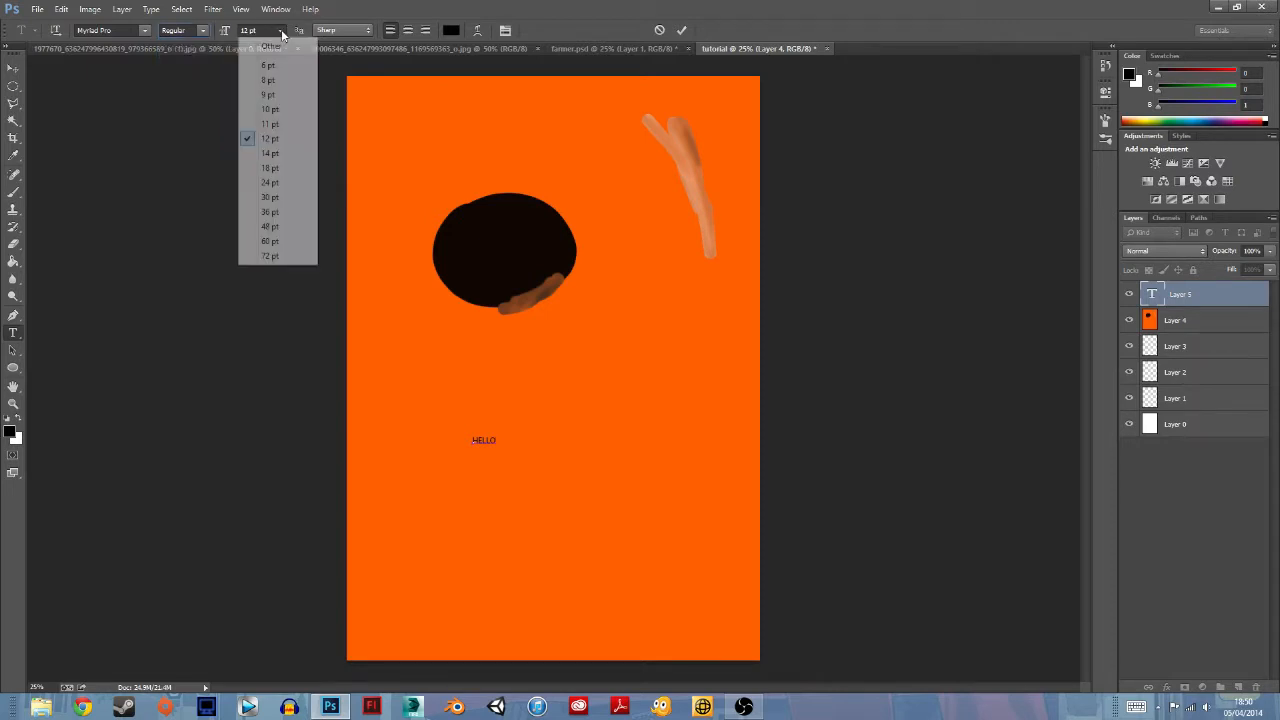
click(282, 256)
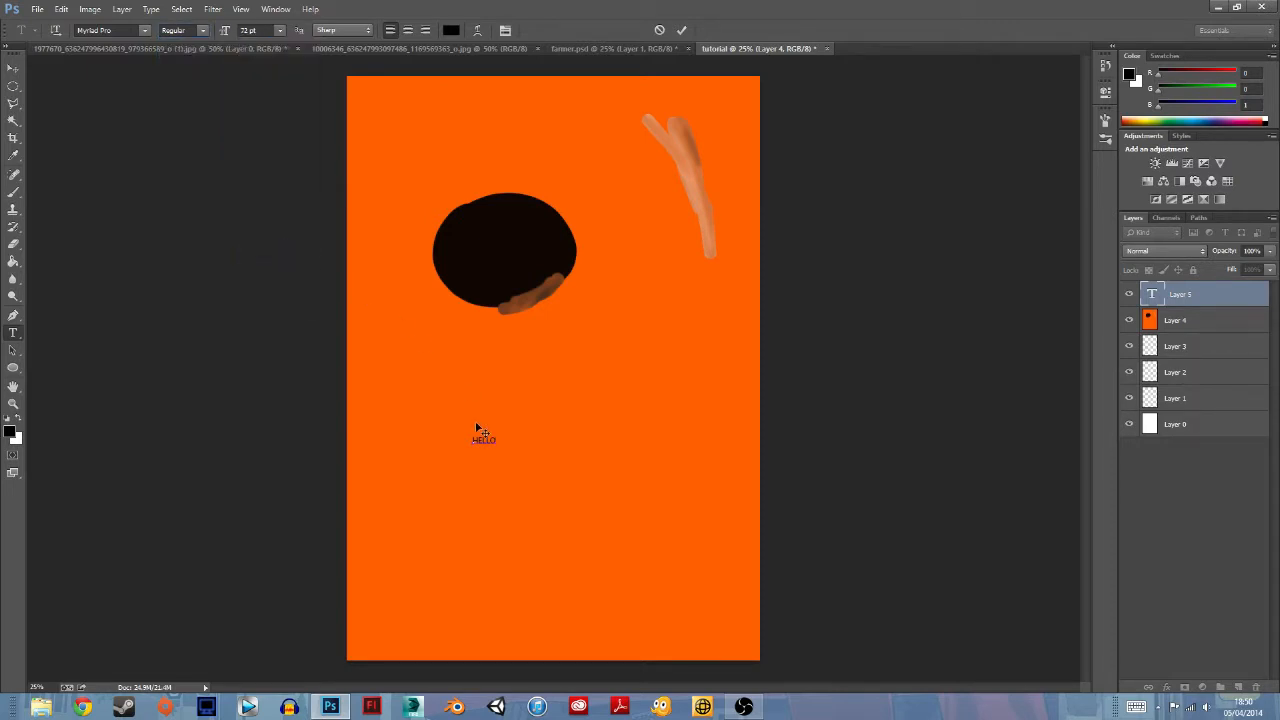
drag(497, 440, 465, 441)
click(281, 30)
click(289, 259)
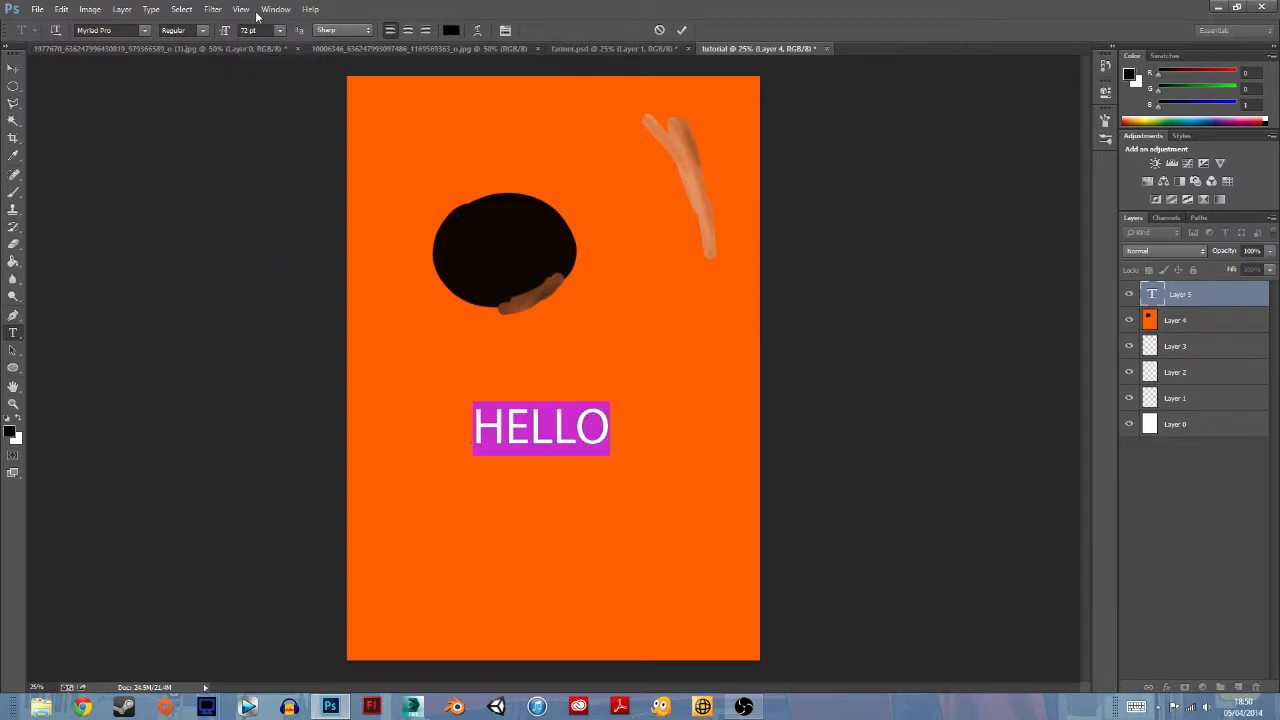
Step: Try Crisp, Strong, Smooth and Windows LCD anti-aliasing and centred alignment on the text, returning to Sharp and left alignment
click(368, 30)
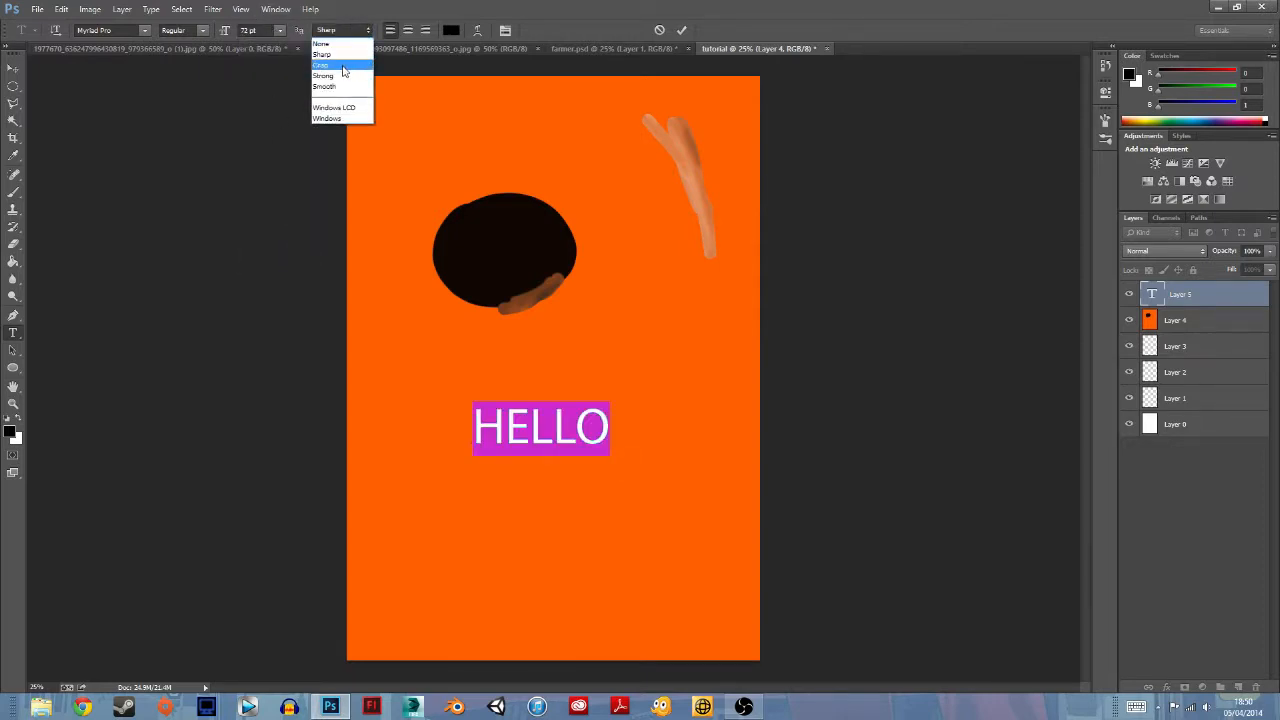
click(343, 66)
click(366, 30)
click(352, 76)
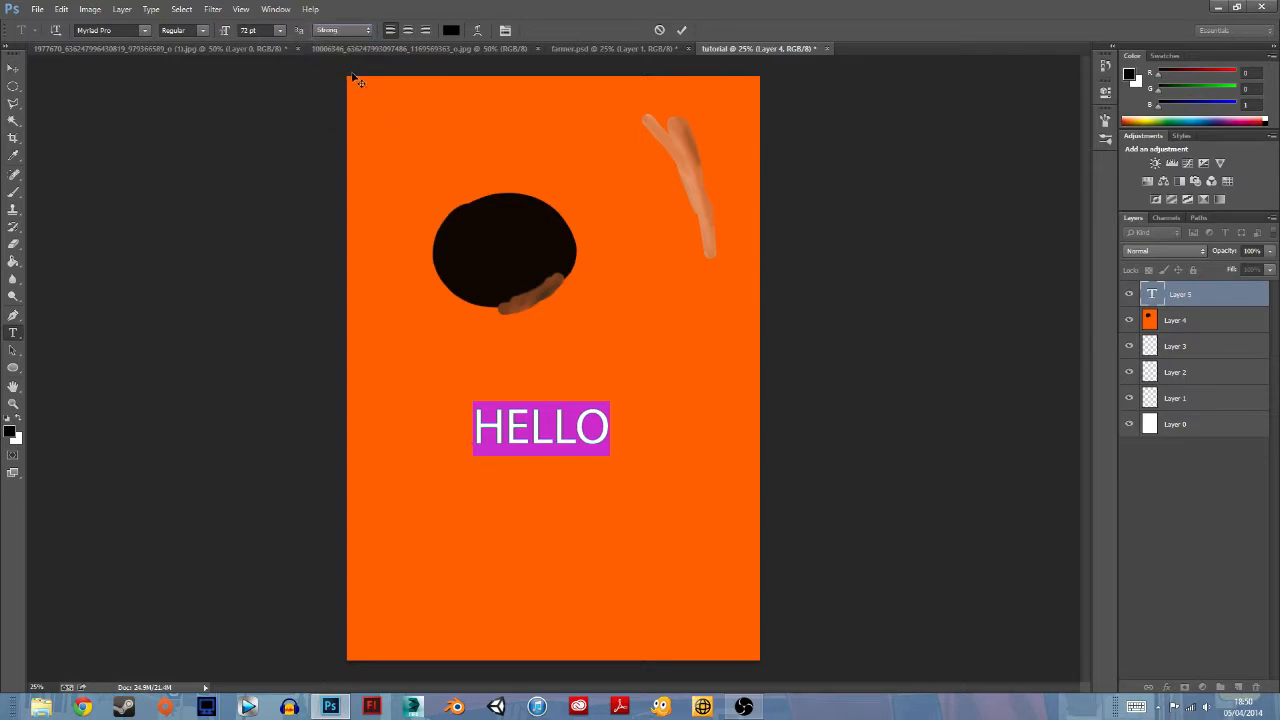
click(368, 30)
click(355, 86)
click(368, 30)
click(350, 107)
click(368, 31)
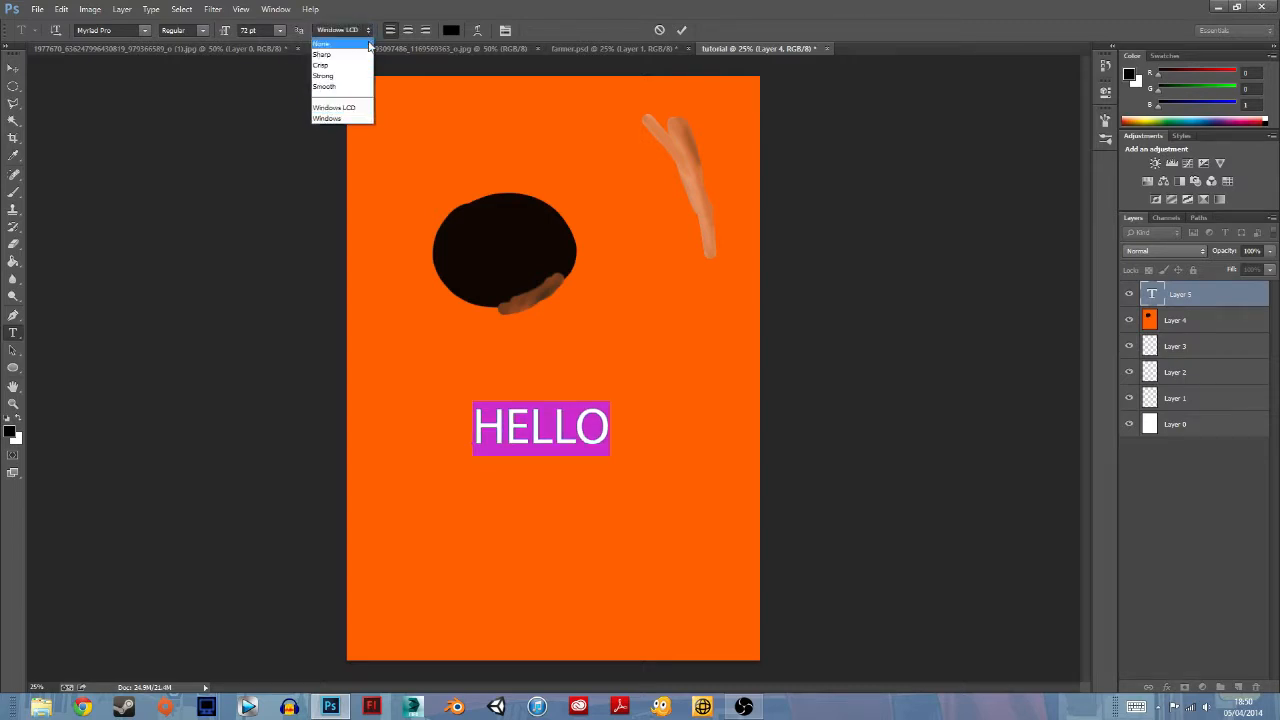
click(354, 57)
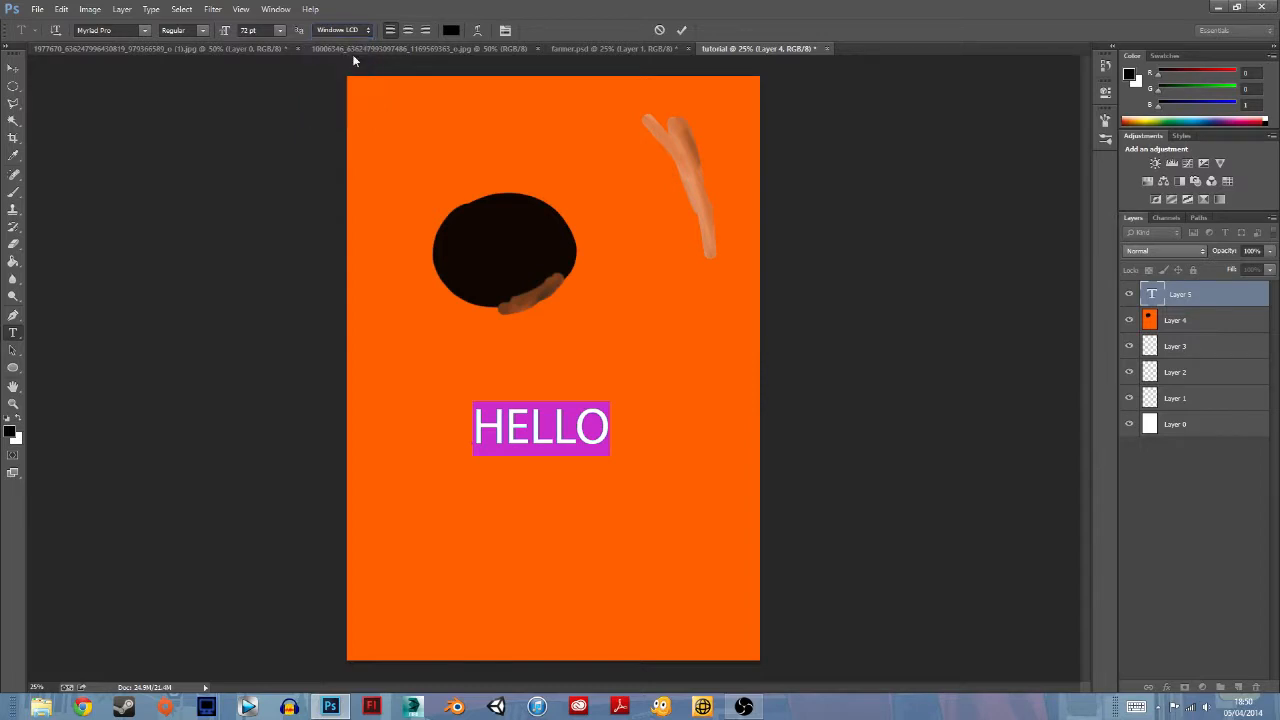
click(407, 30)
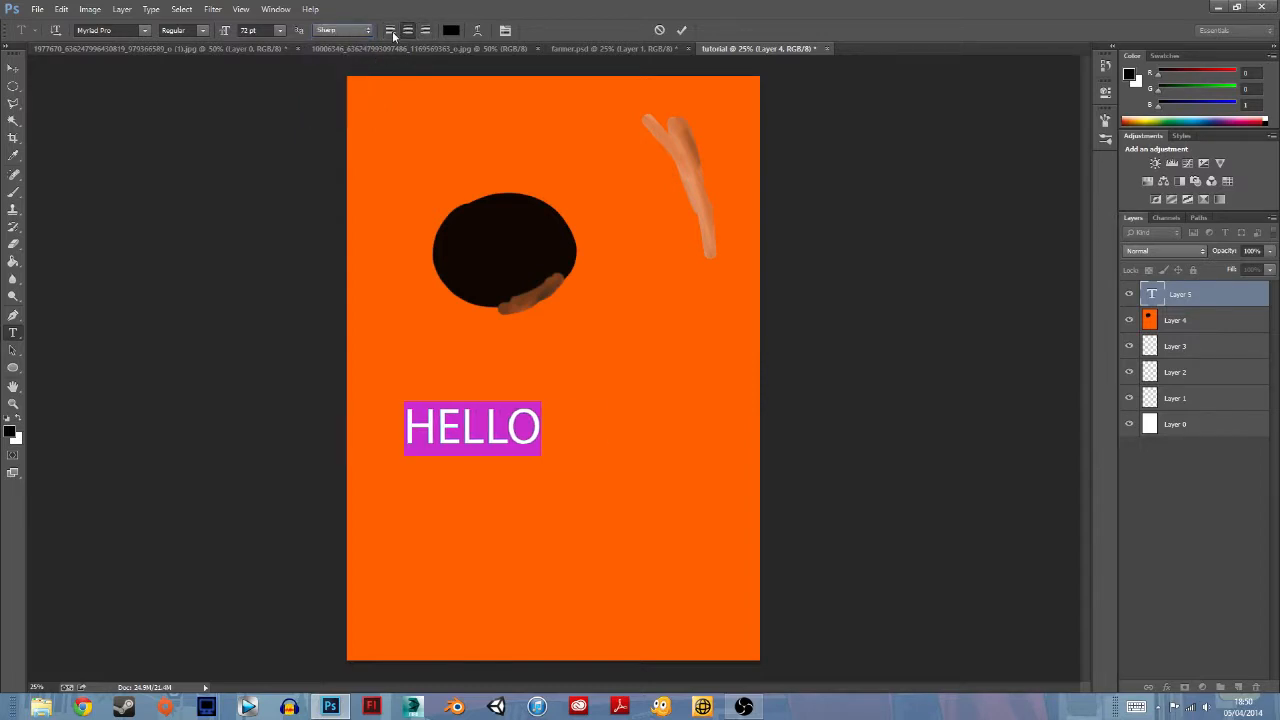
click(390, 30)
Step: Set the HELLO text's colour to red (ff0000)
click(452, 31)
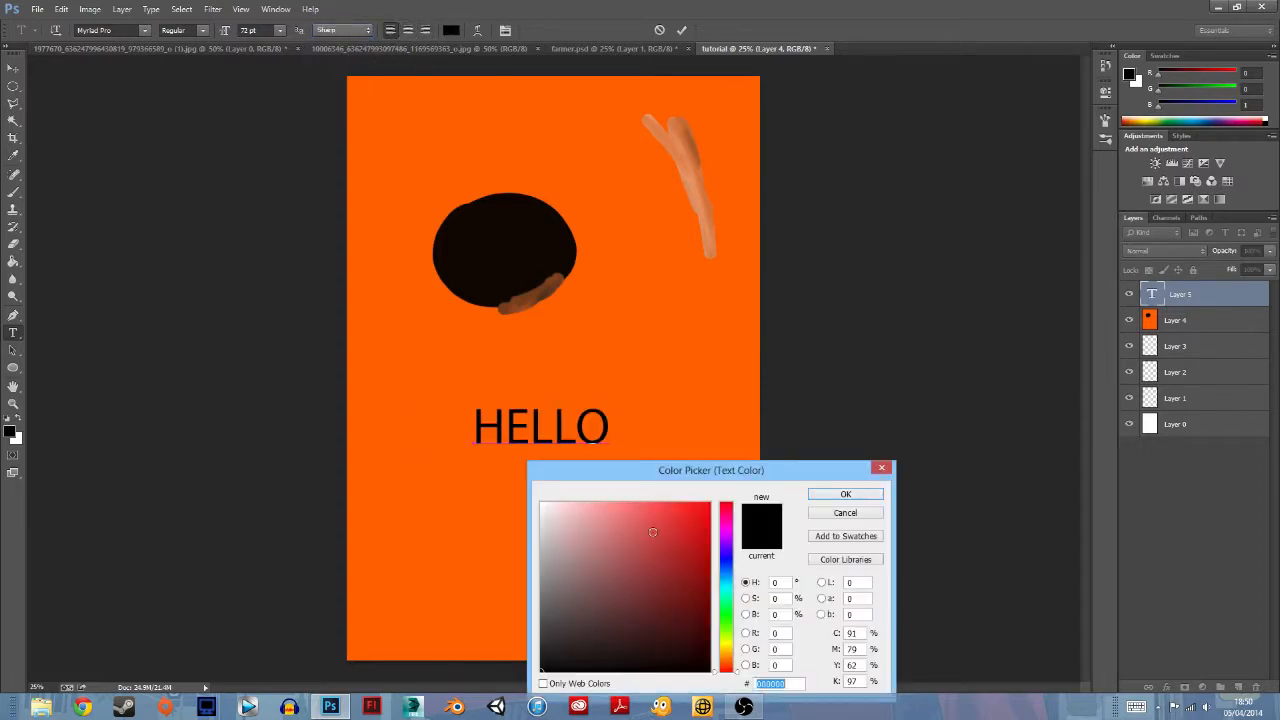
text(ff0000)
click(845, 494)
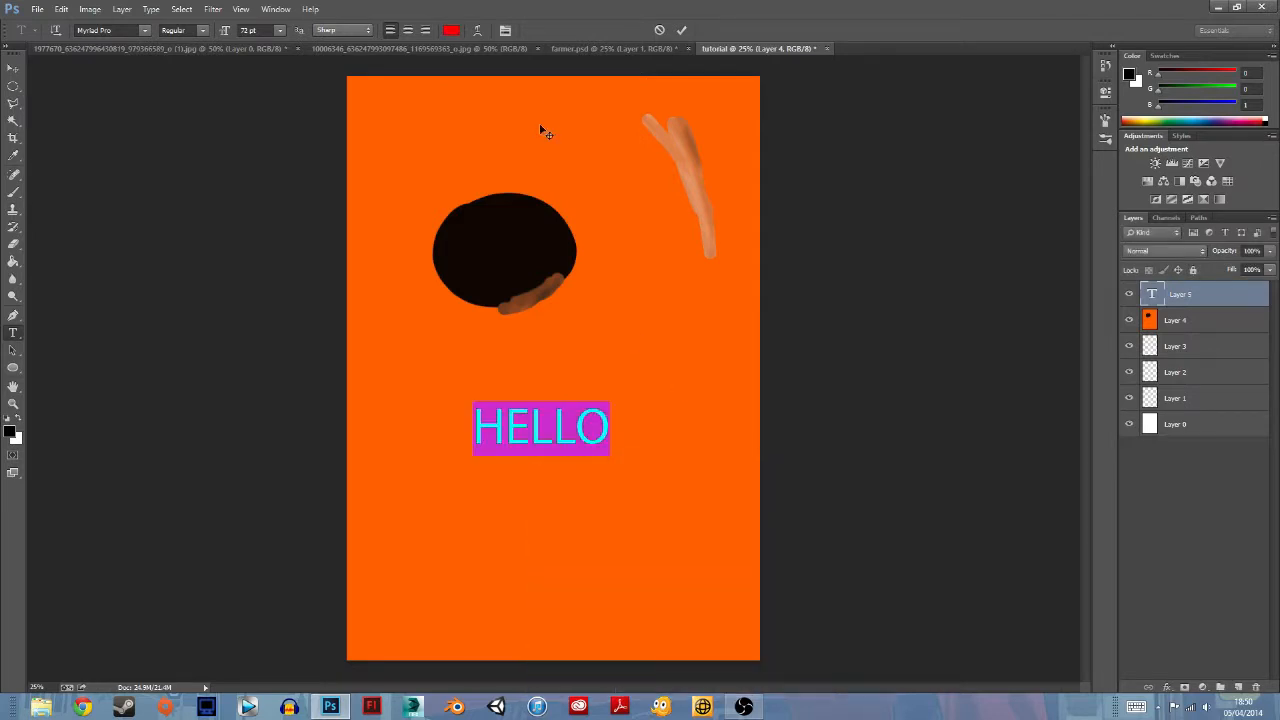
Step: Try the Arc and Shell Upper warp styles on the HELLO text, bending Shell Upper to about +63%
click(479, 31)
click(662, 205)
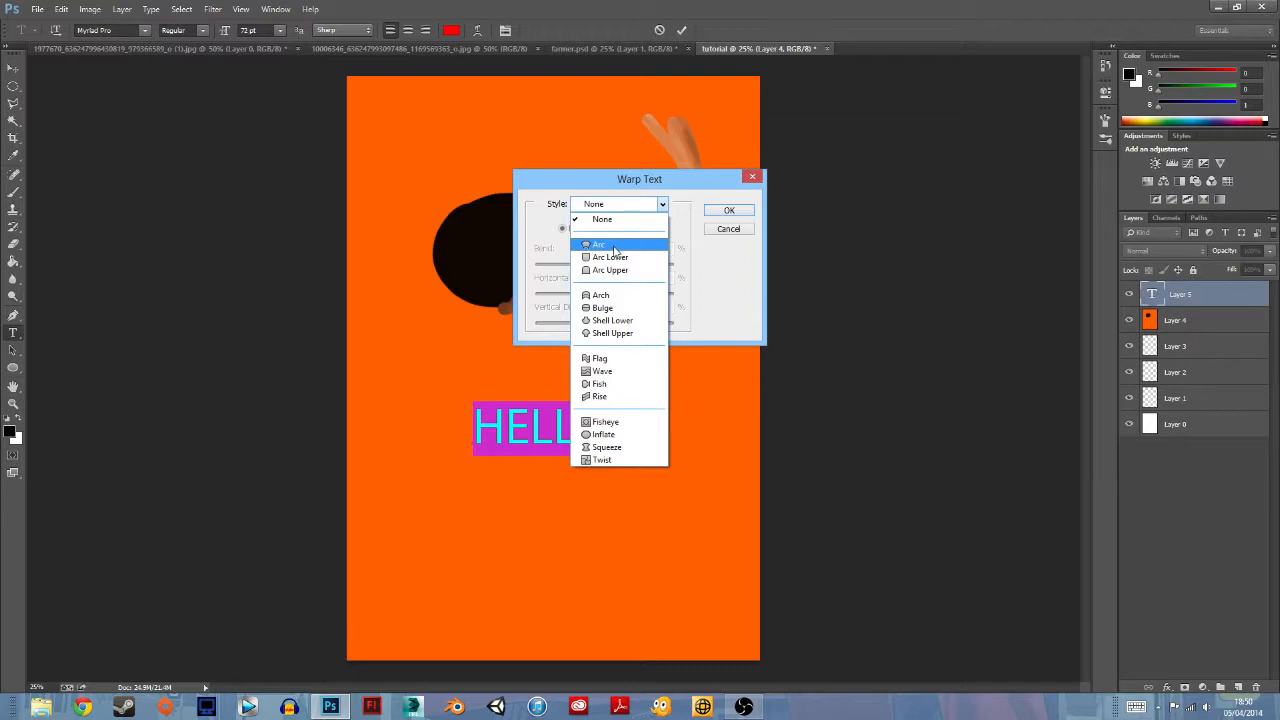
click(614, 246)
drag(640, 265, 604, 266)
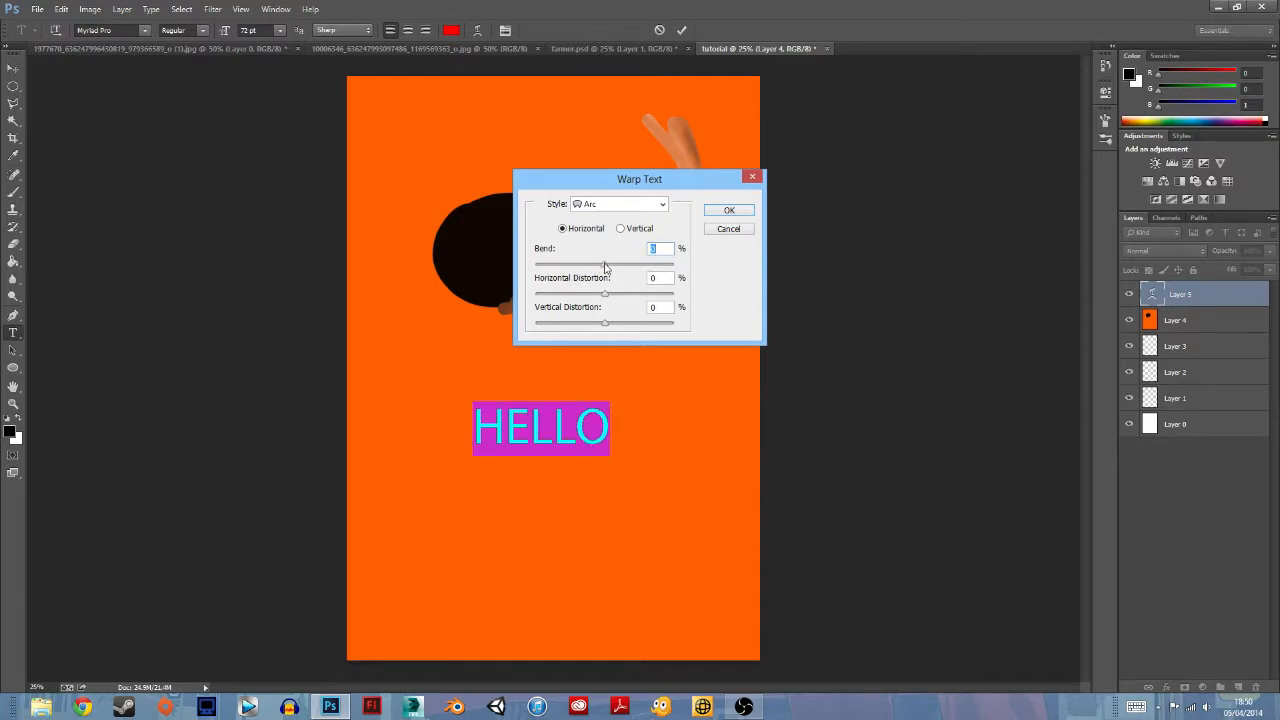
click(665, 204)
click(642, 333)
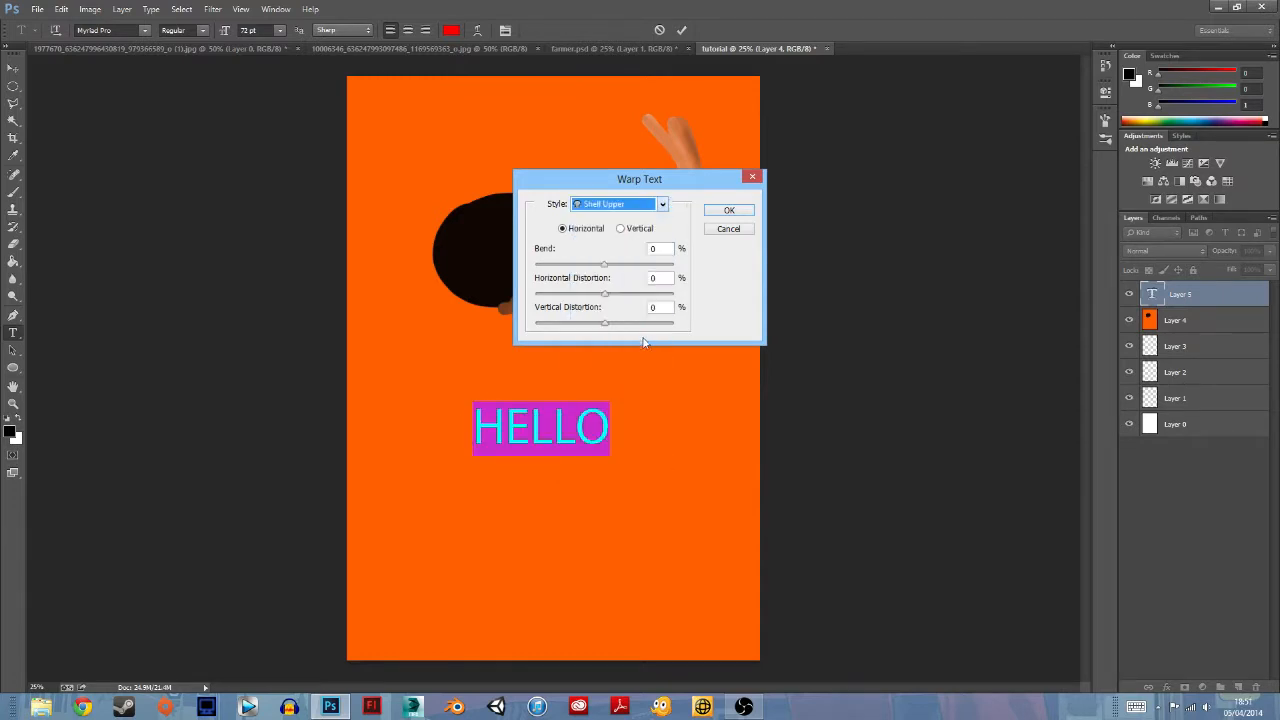
drag(604, 266, 649, 266)
Step: Try the Flag, Squeeze and Twist warp styles, set Twist's bend to -100%, and cancel the text warp
click(664, 208)
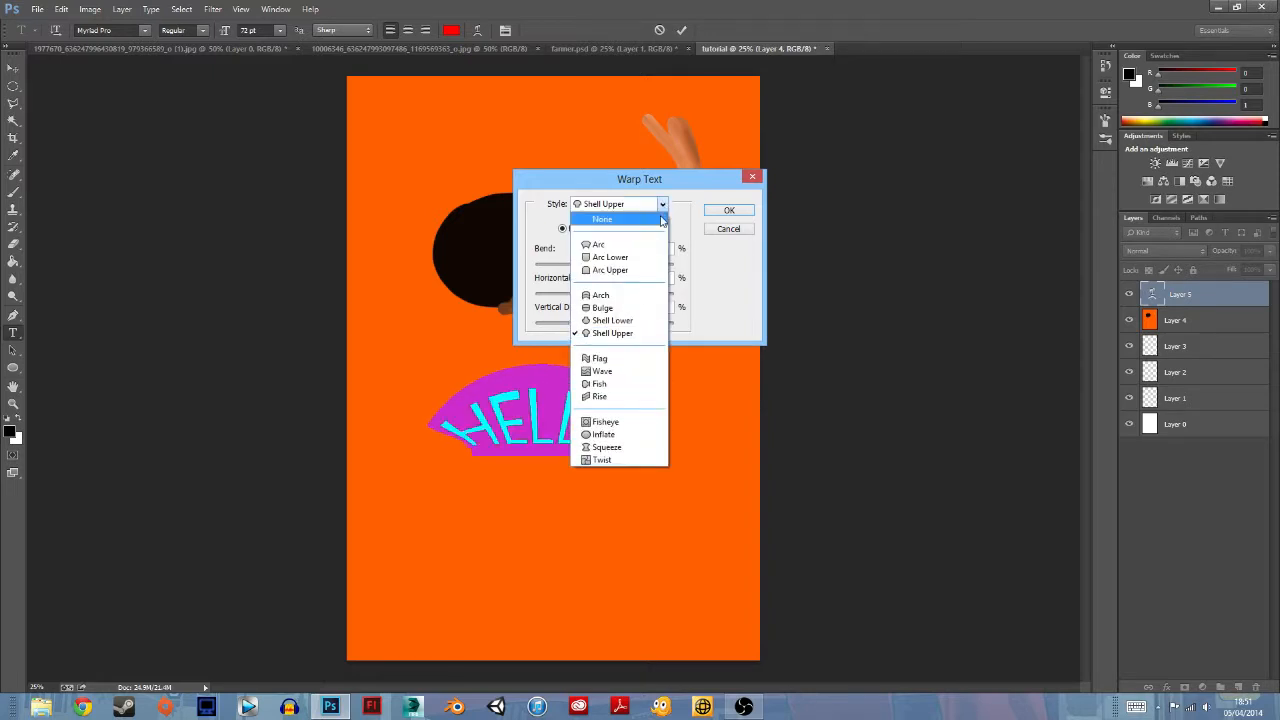
click(631, 370)
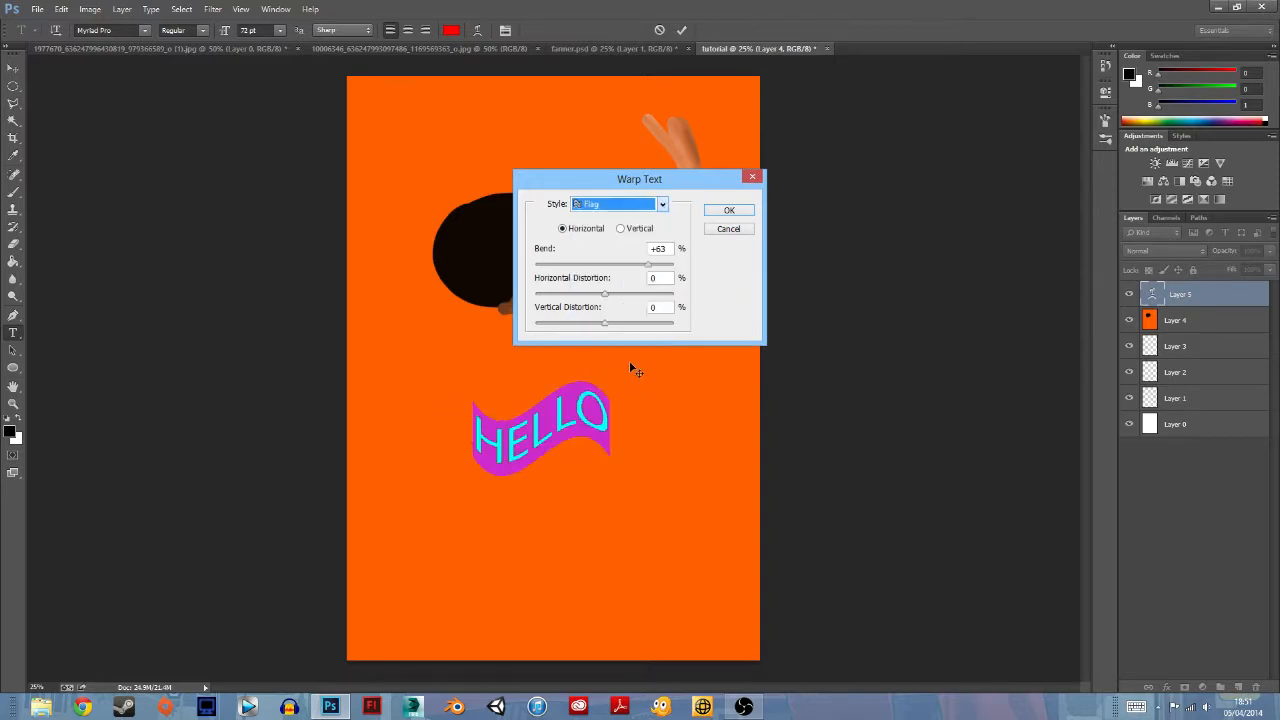
click(662, 204)
click(619, 455)
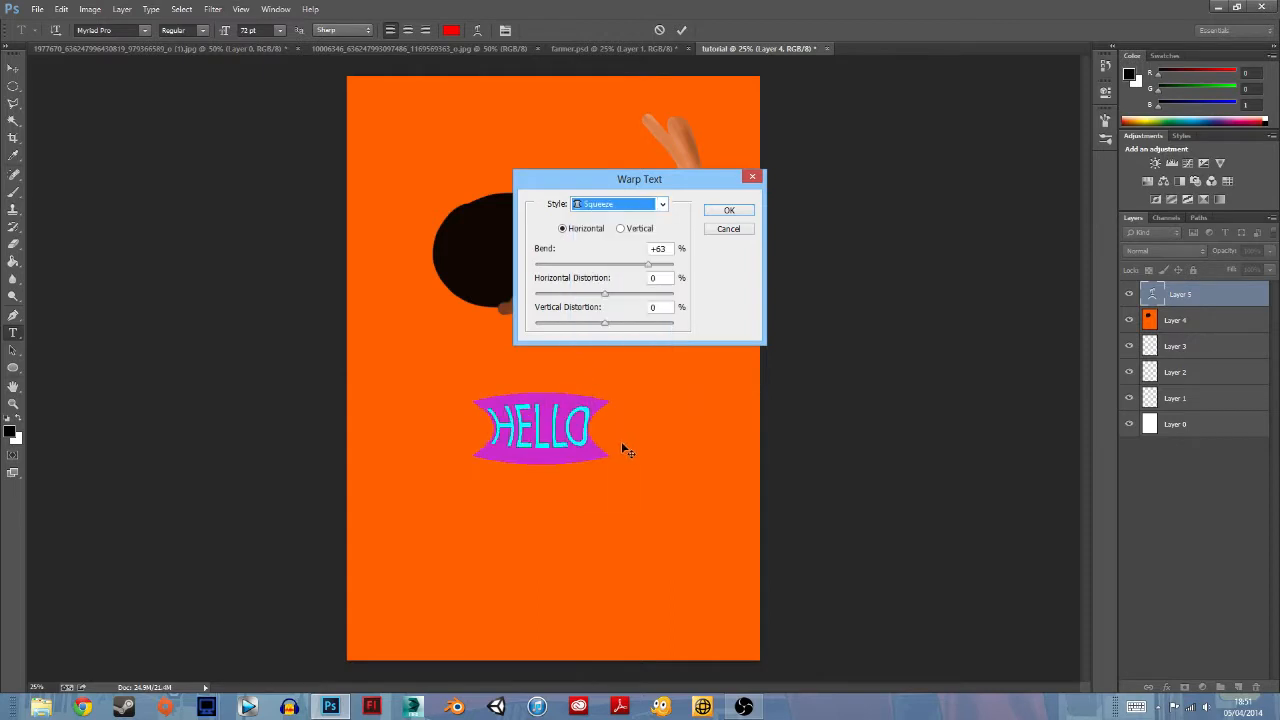
click(661, 205)
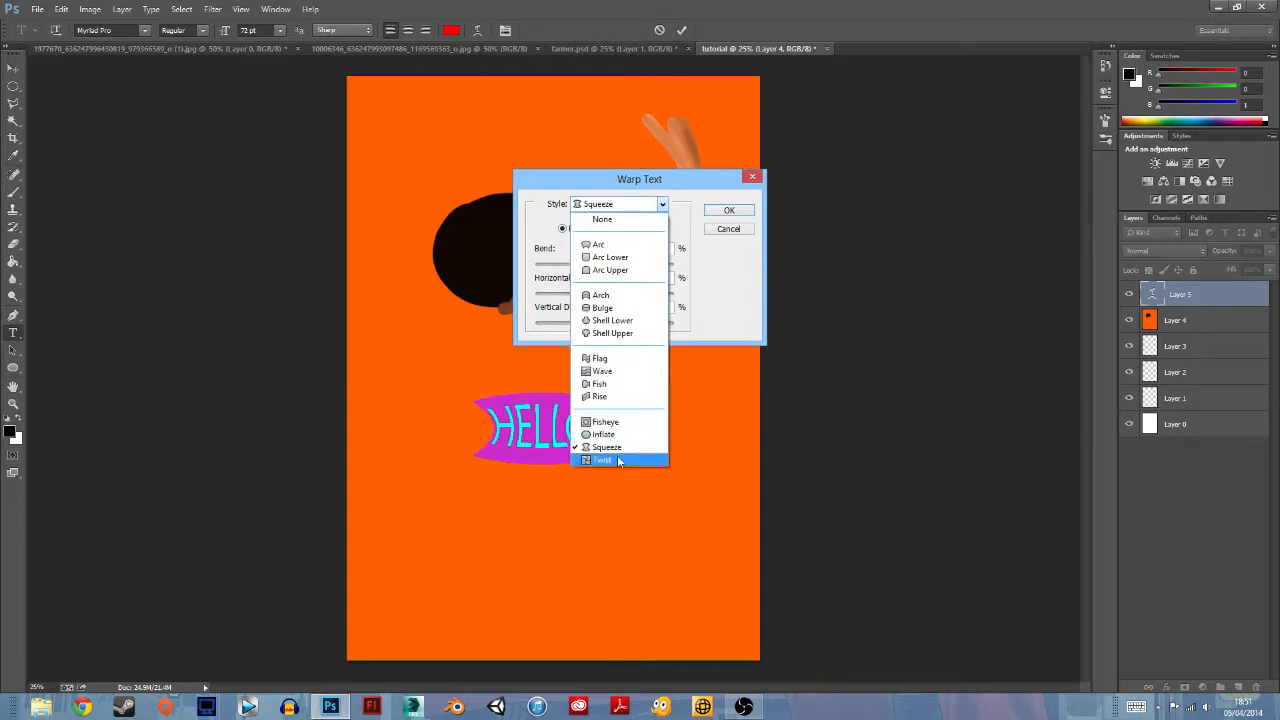
click(620, 465)
drag(650, 264, 535, 272)
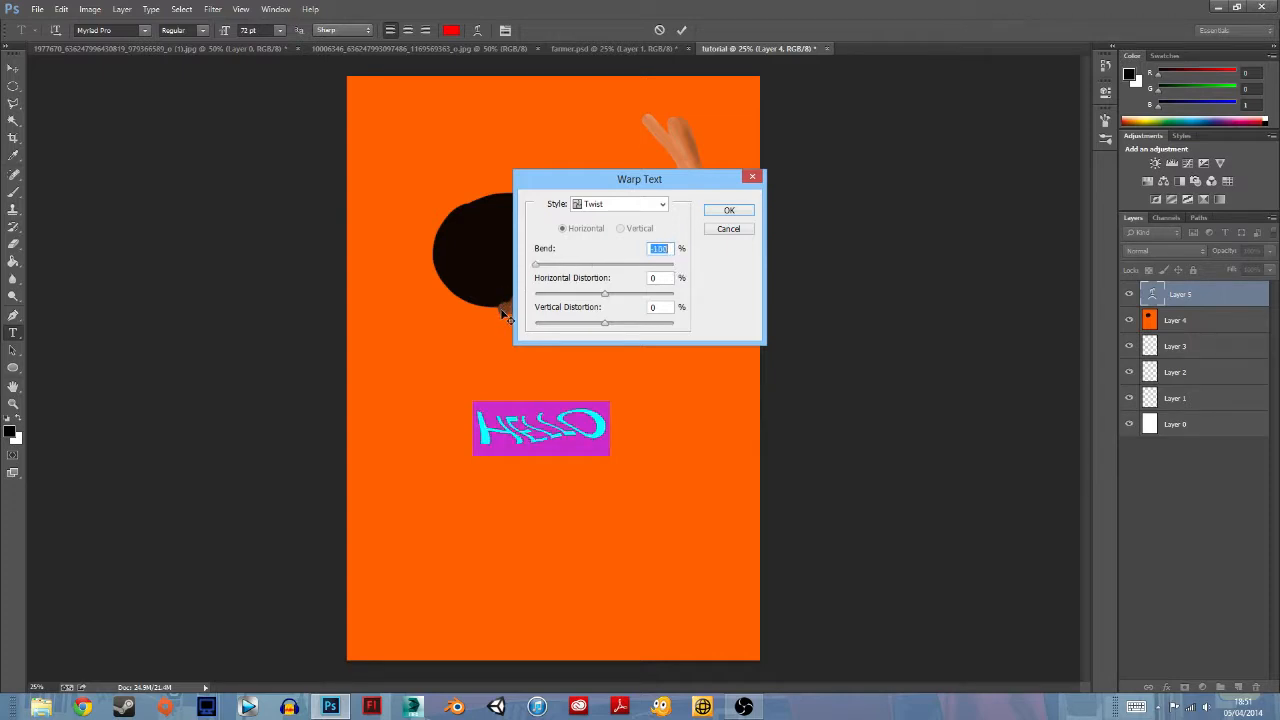
click(735, 229)
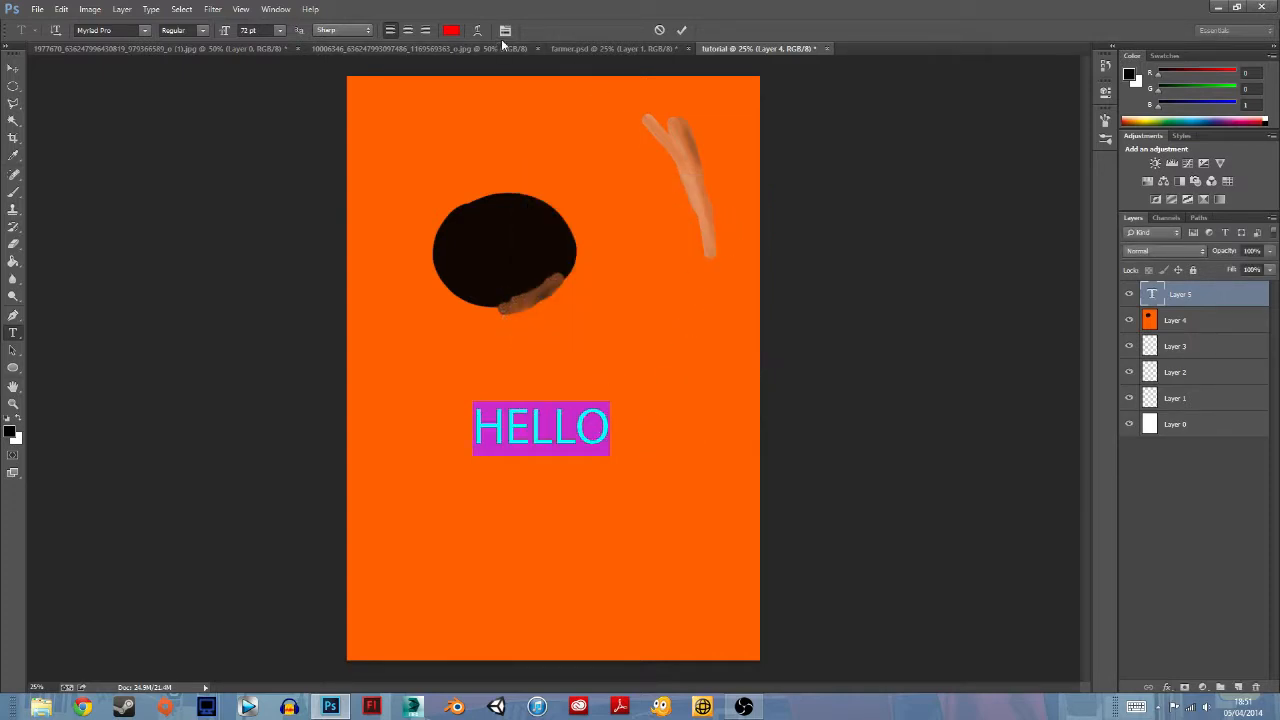
Step: Switch to the Path Selection Tool and commit the HELLO text
click(15, 352)
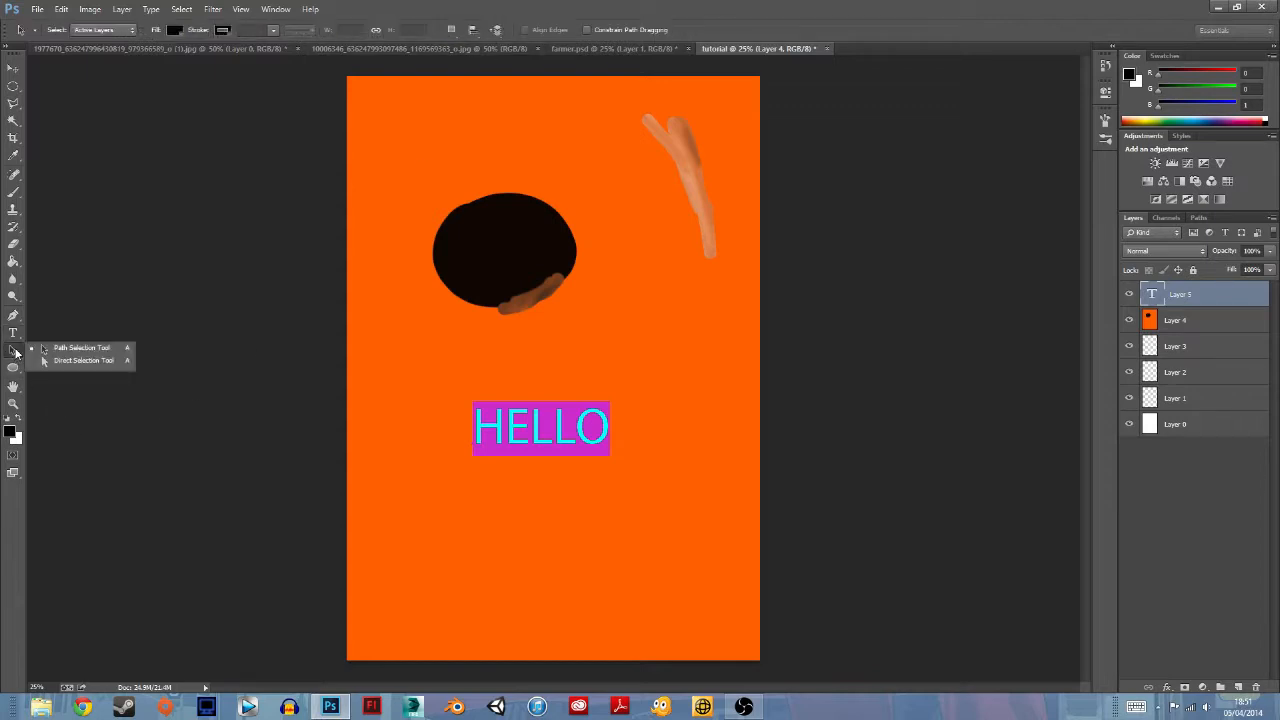
click(440, 274)
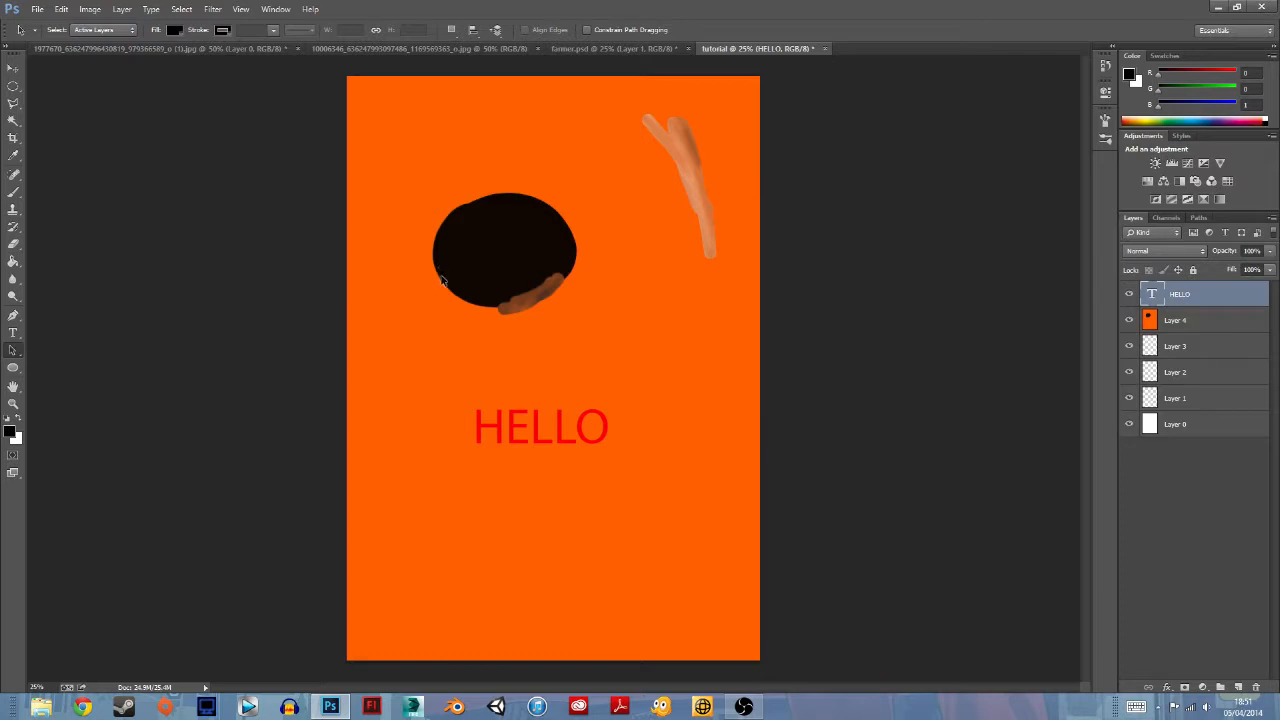
click(677, 395)
right_click(12, 352)
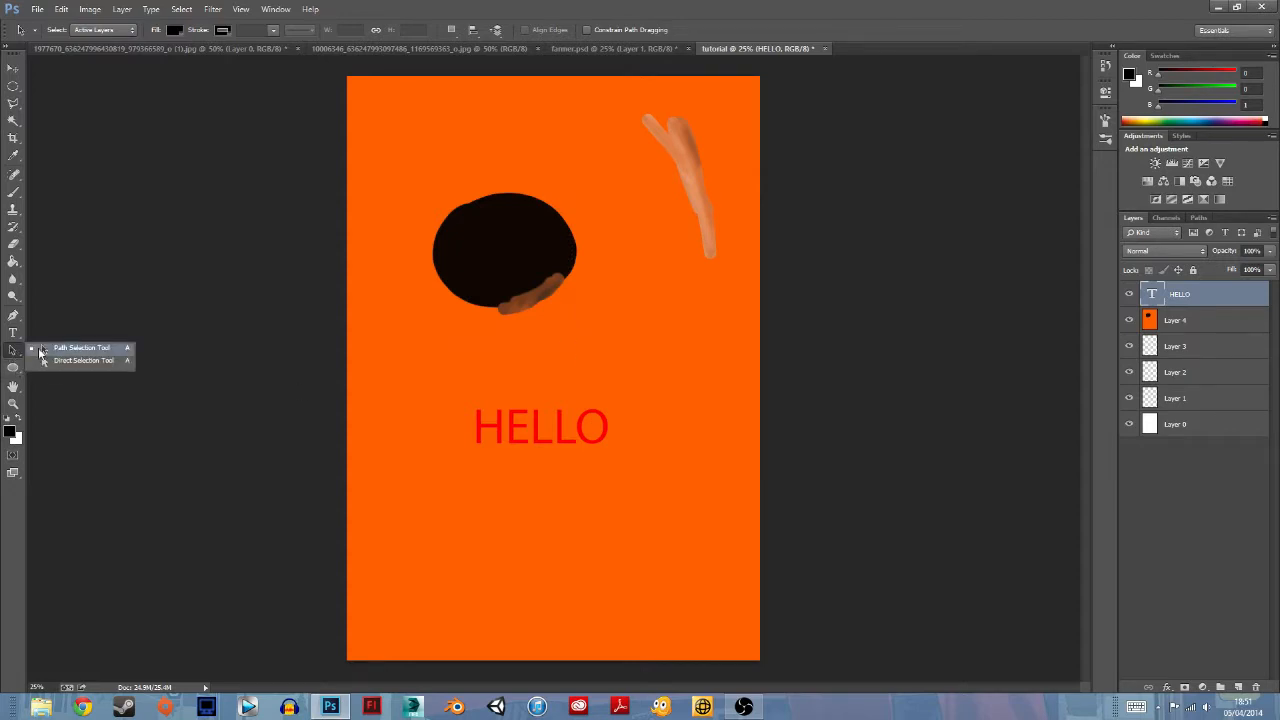
Step: Draw a black rectangle shape about 1188 by 460 px between the oval and the HELLO text with the Rectangle Tool
click(13, 367)
right_click(14, 372)
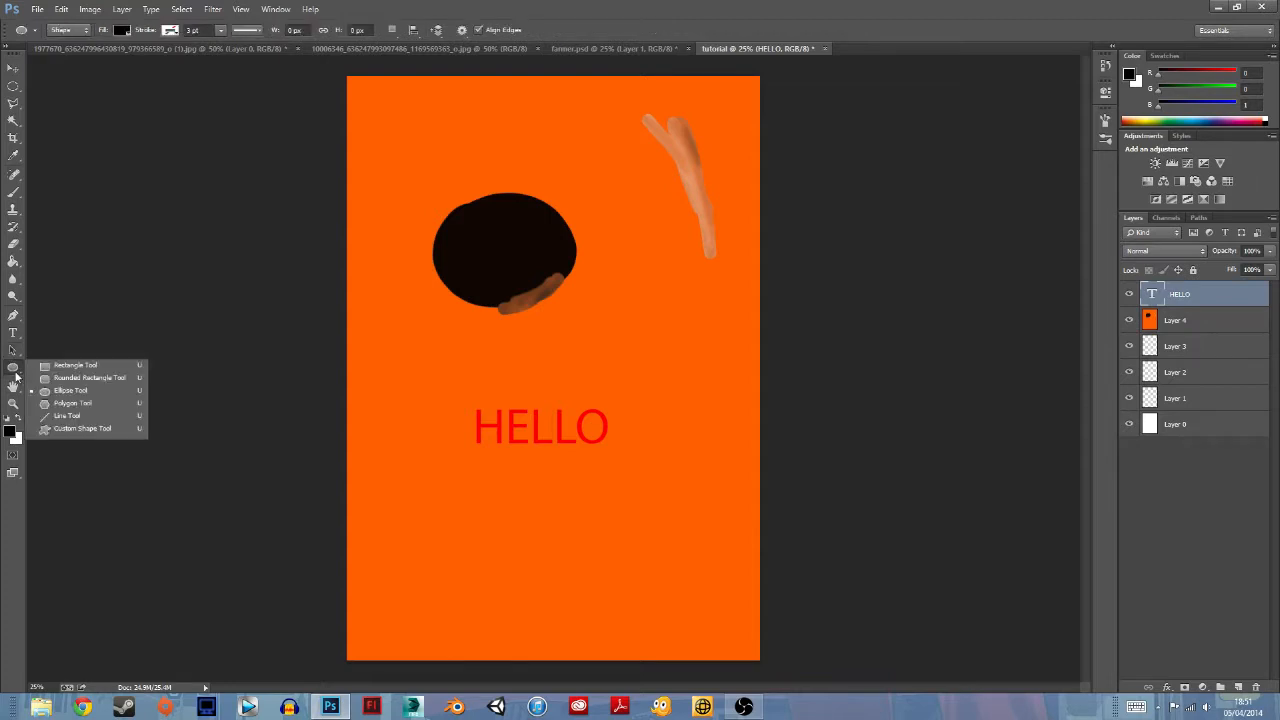
click(48, 367)
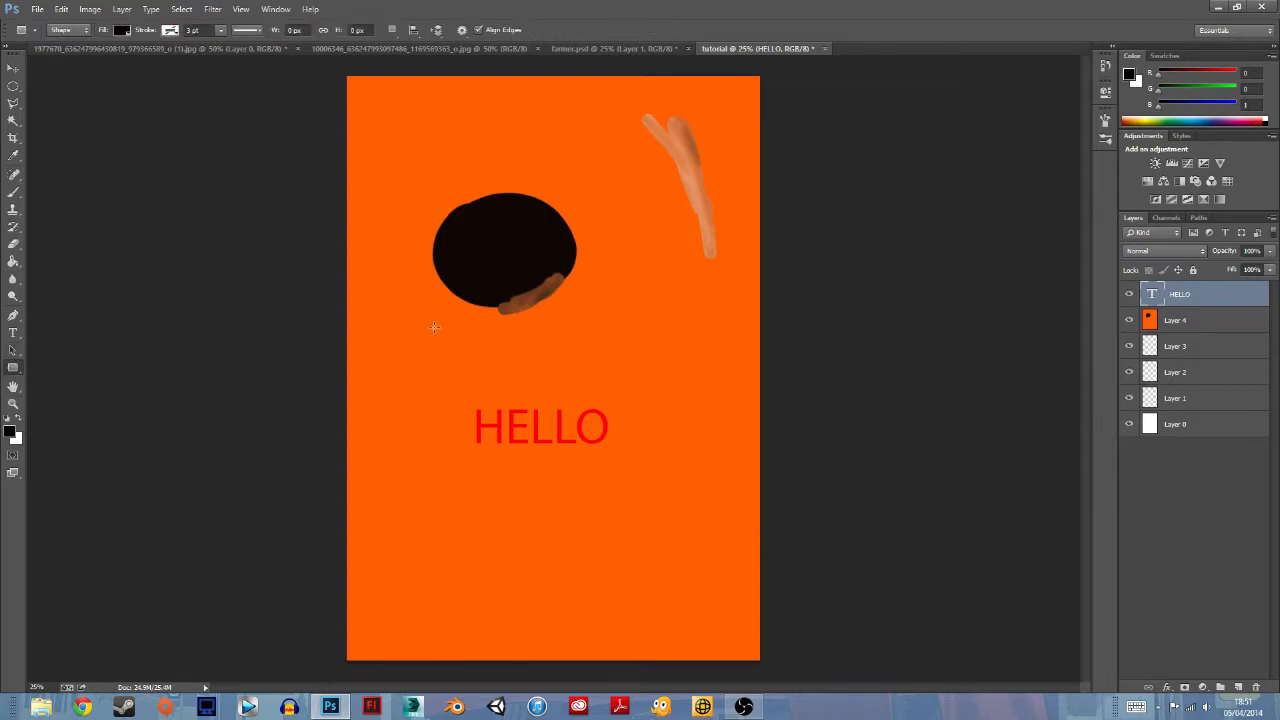
drag(388, 318, 585, 392)
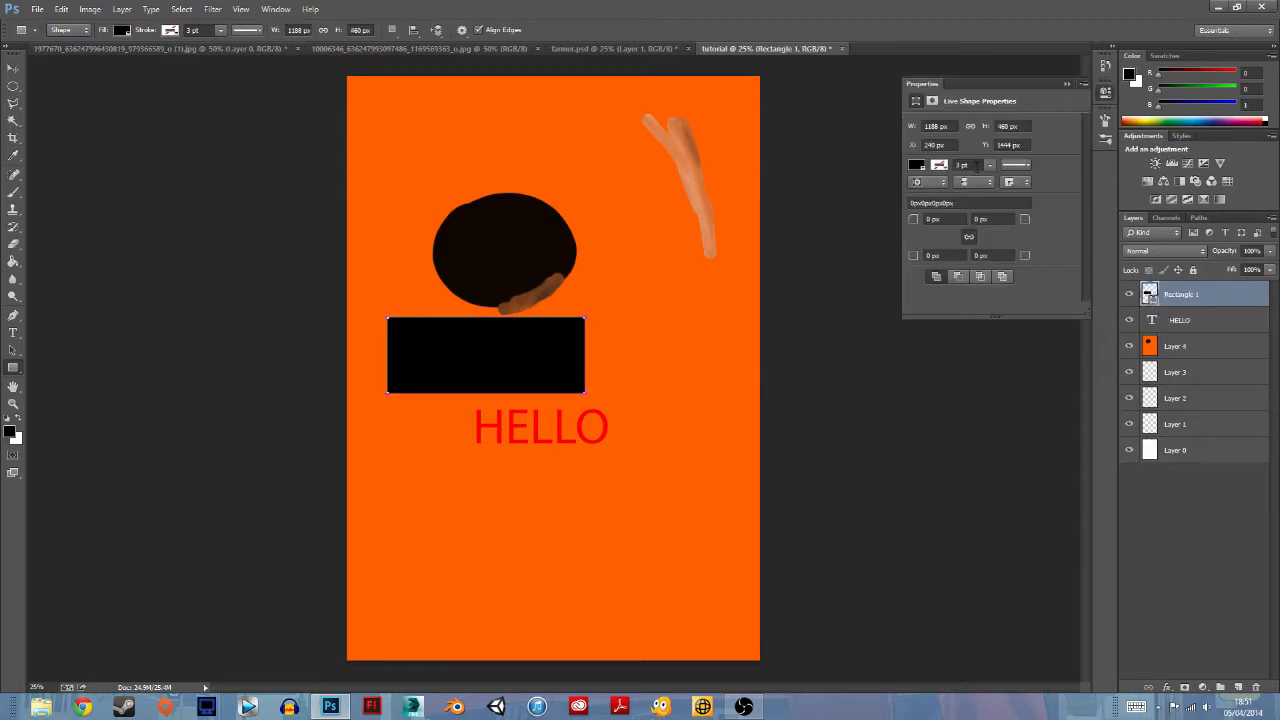
Step: Give the black rectangle a yellow stroke and set its stroke width to 10 pt
click(940, 166)
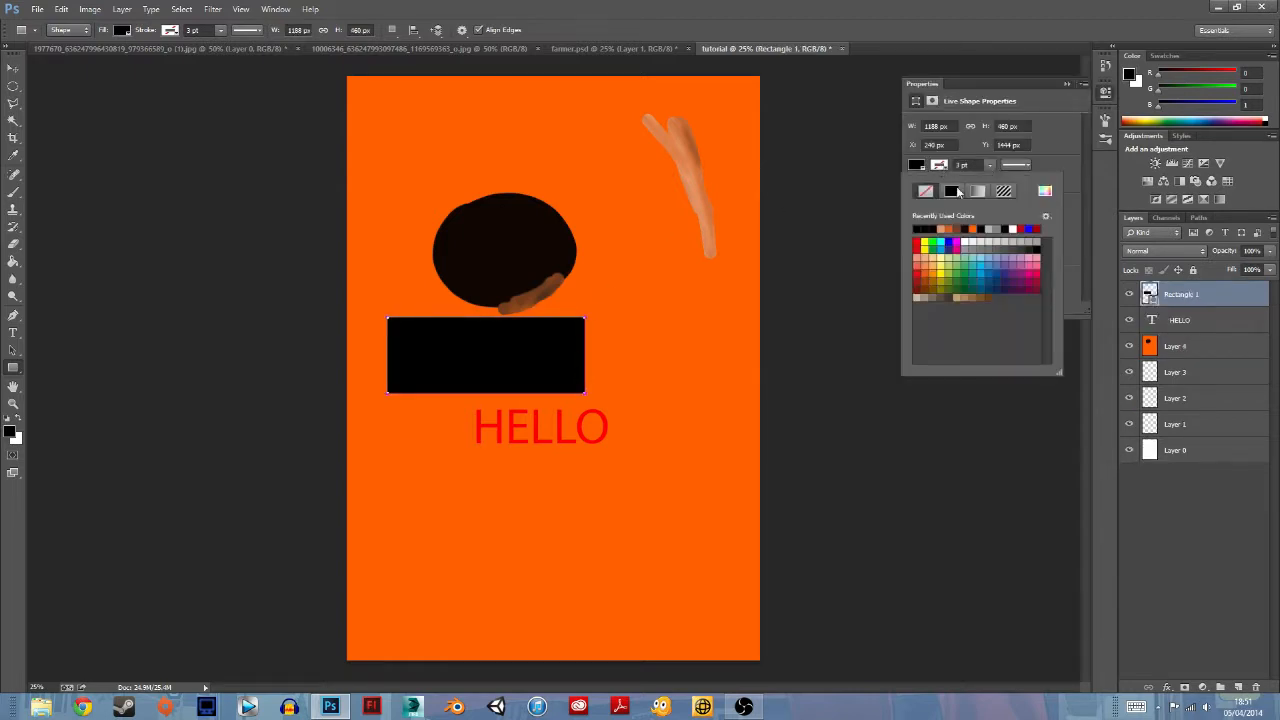
click(925, 243)
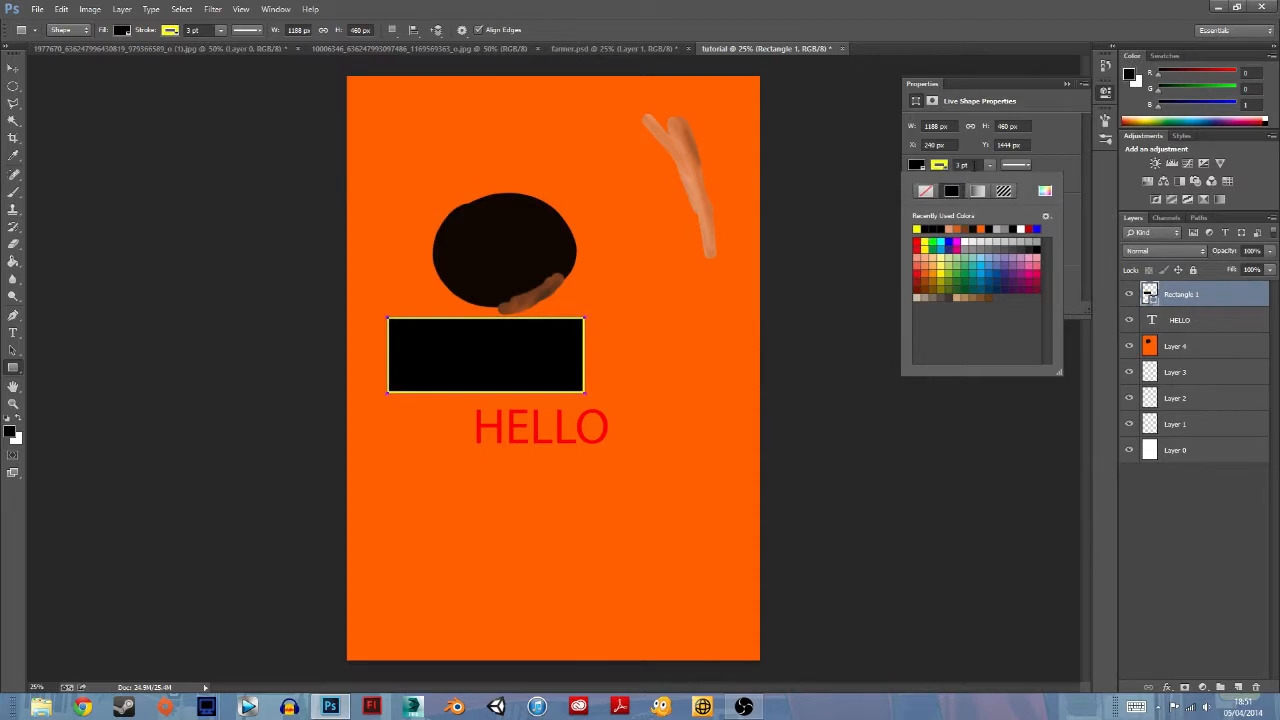
click(989, 168)
click(992, 171)
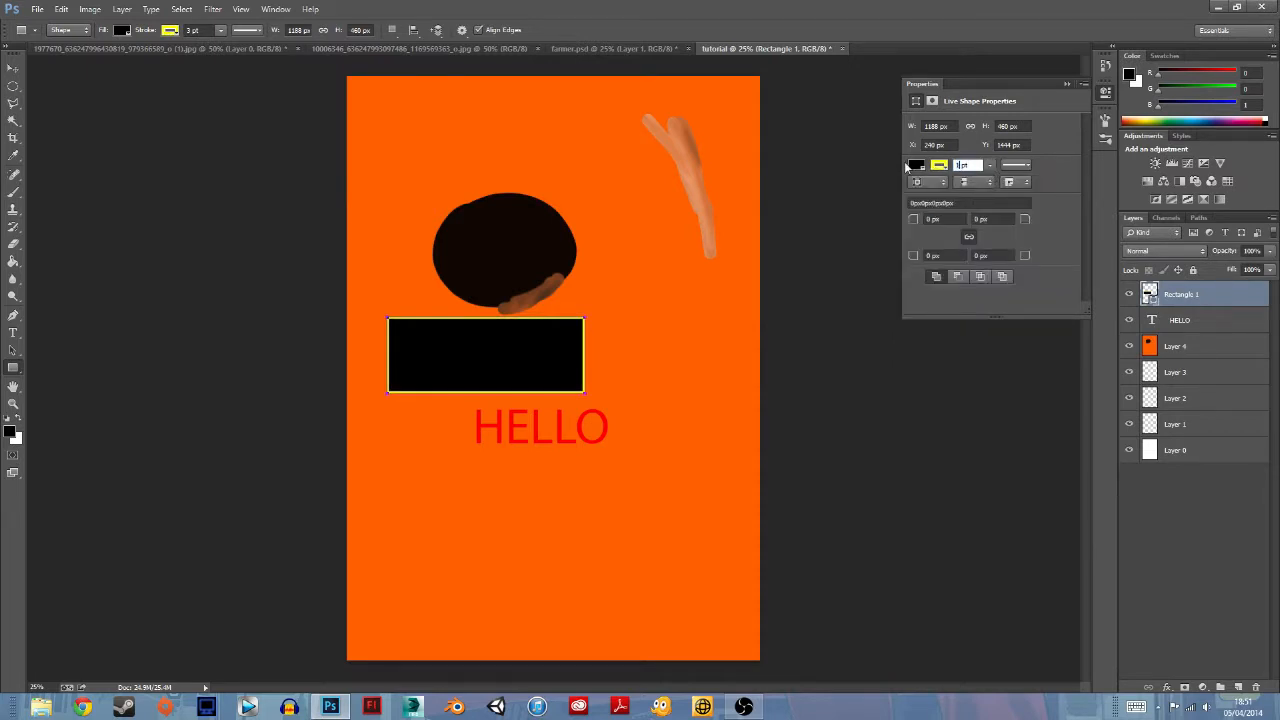
text(10)
key(Return)
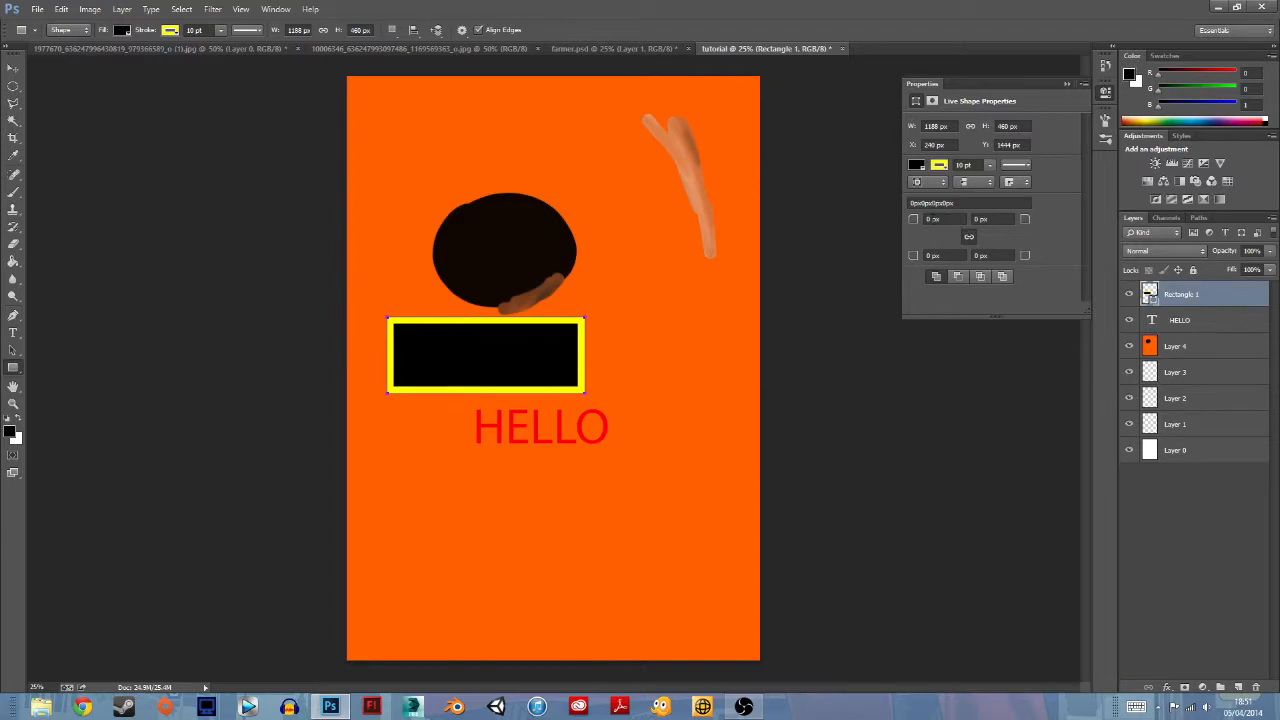
Step: Round all four linked corners of the rectangle, trying a 2 px radius before settling on 22 px
drag(934, 219, 877, 228)
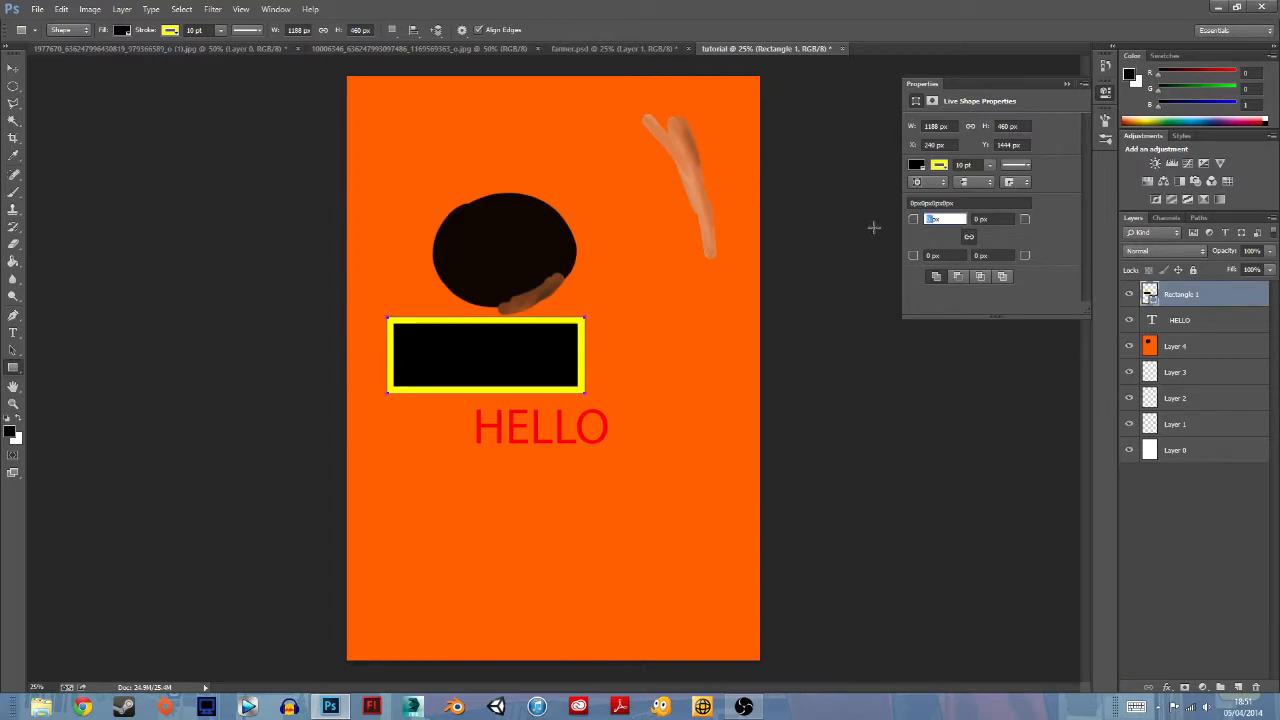
text(2)
key(Return)
click(1008, 219)
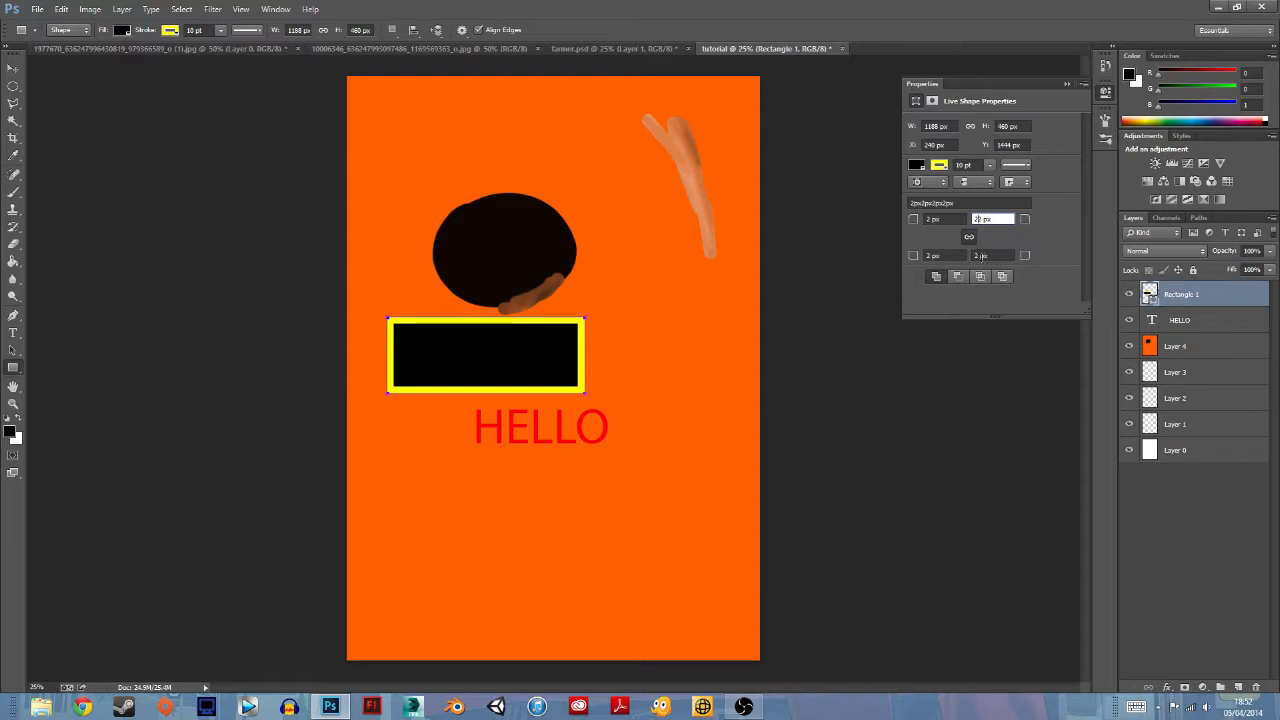
text(22)
key(Return)
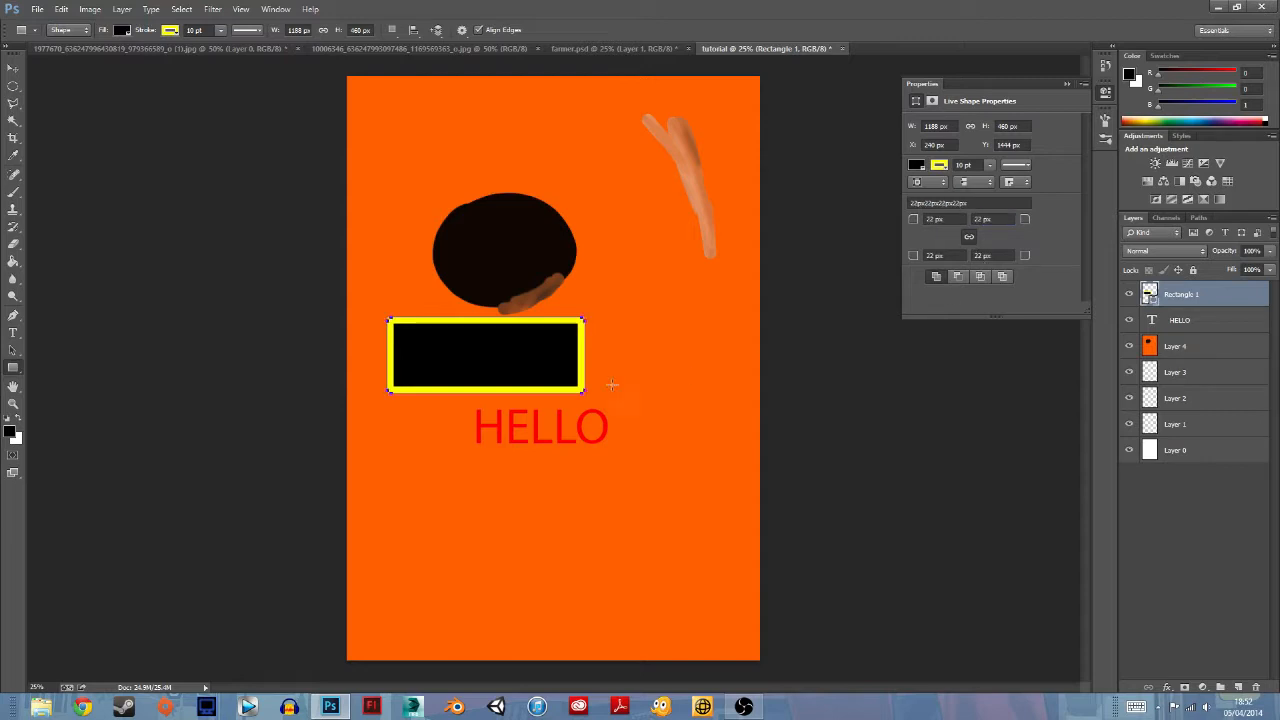
Step: Try the subtract, intersect and exclude path operations on the rectangle and return it to combine shapes
click(964, 280)
click(978, 279)
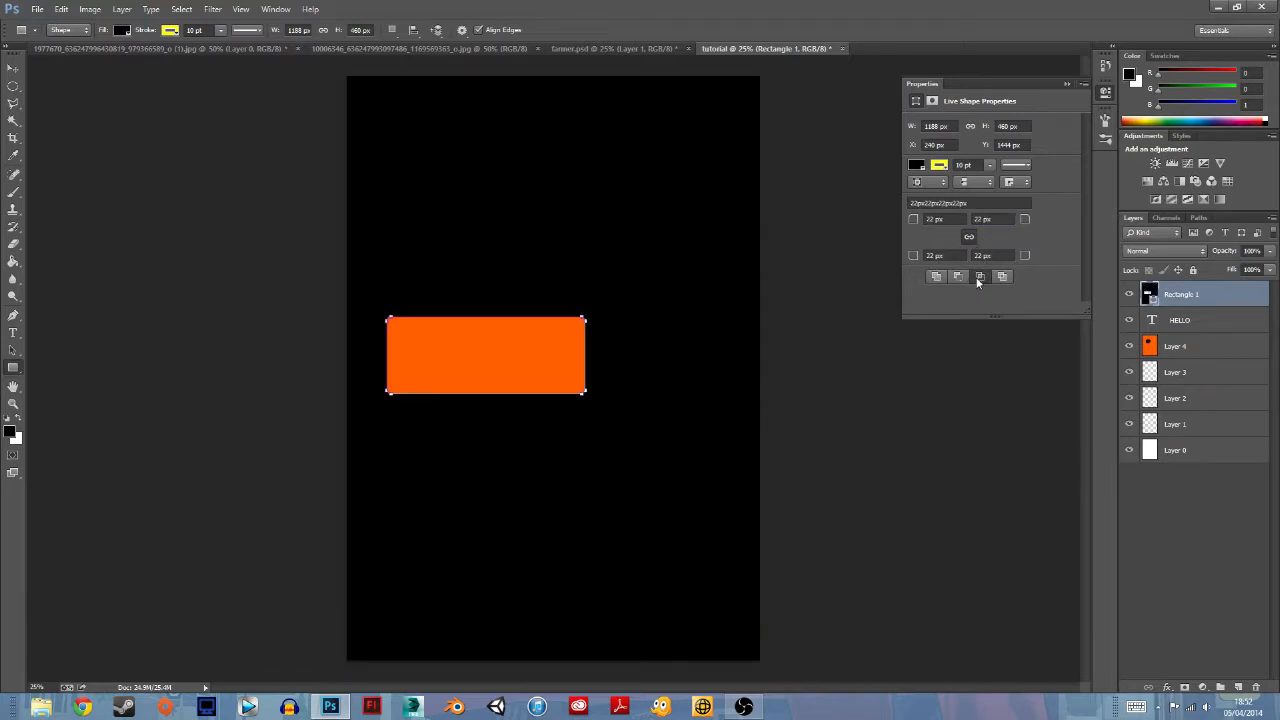
click(1001, 278)
click(979, 278)
click(957, 276)
click(940, 276)
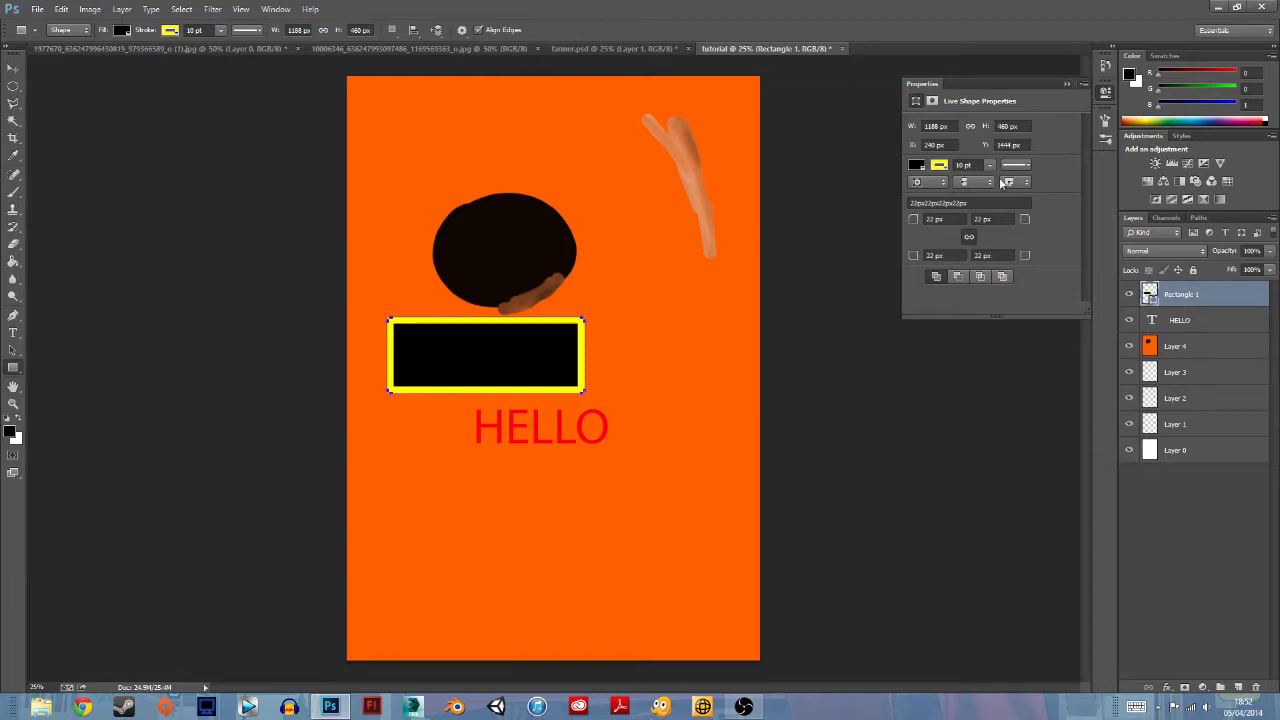
Step: Draw a black circle about 604 px in diameter with a 10 pt yellow stroke below the HELLO text using the Ellipse Tool
click(1066, 84)
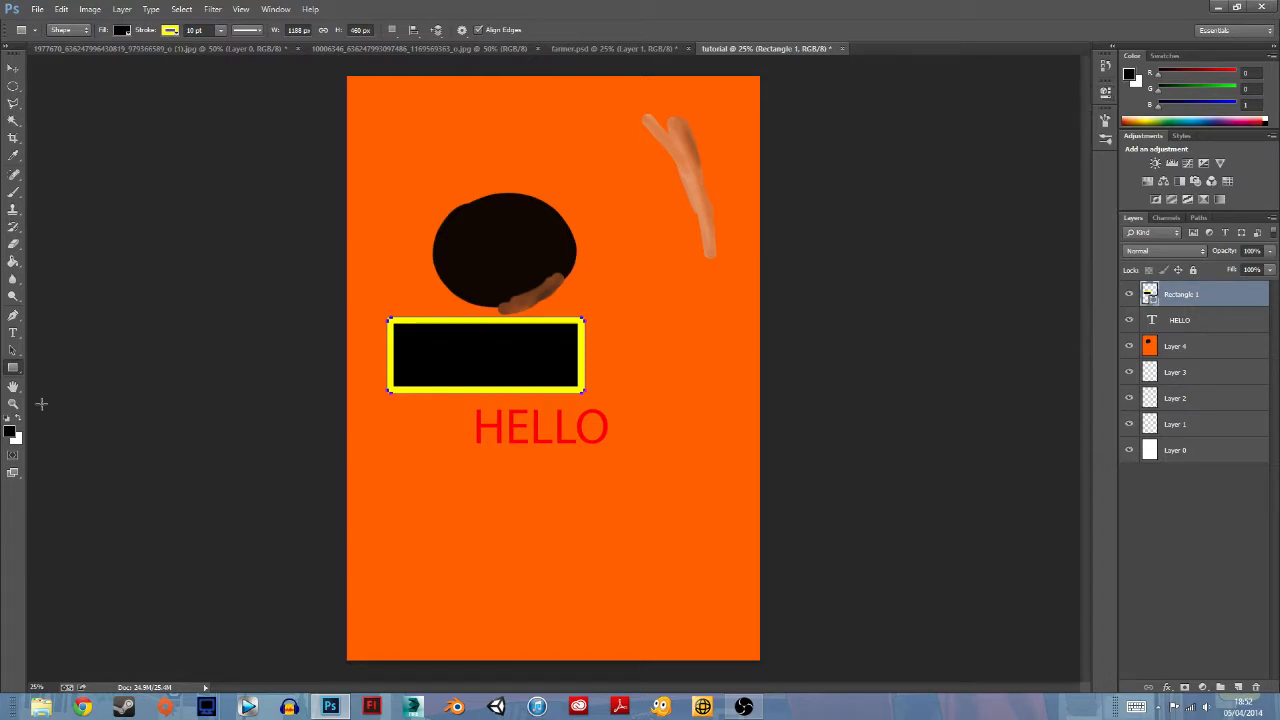
right_click(14, 369)
click(50, 394)
mouse_move(448, 542)
mouse_down()
mouse_move(500, 584)
mouse_move(640, 650)
mouse_up()
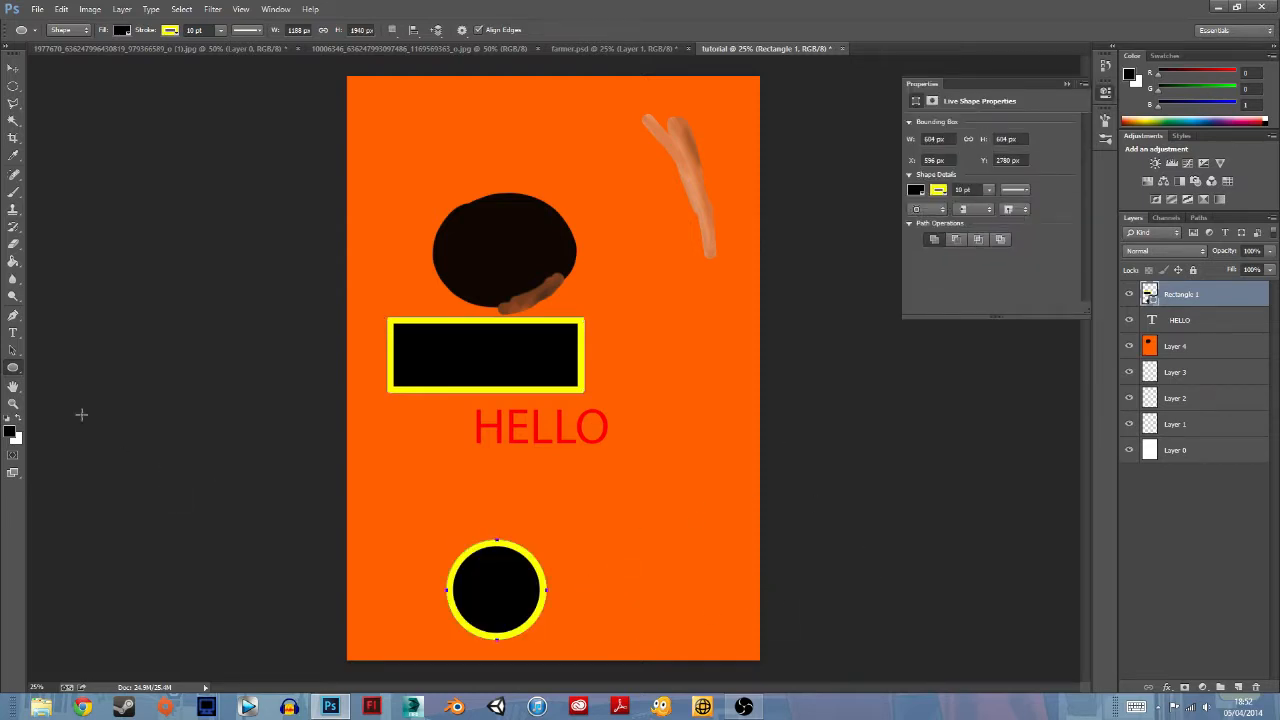
Step: Zoom in on the dark oval to 66.7% with the Zoom Tool and zoom back out to 25%
click(15, 390)
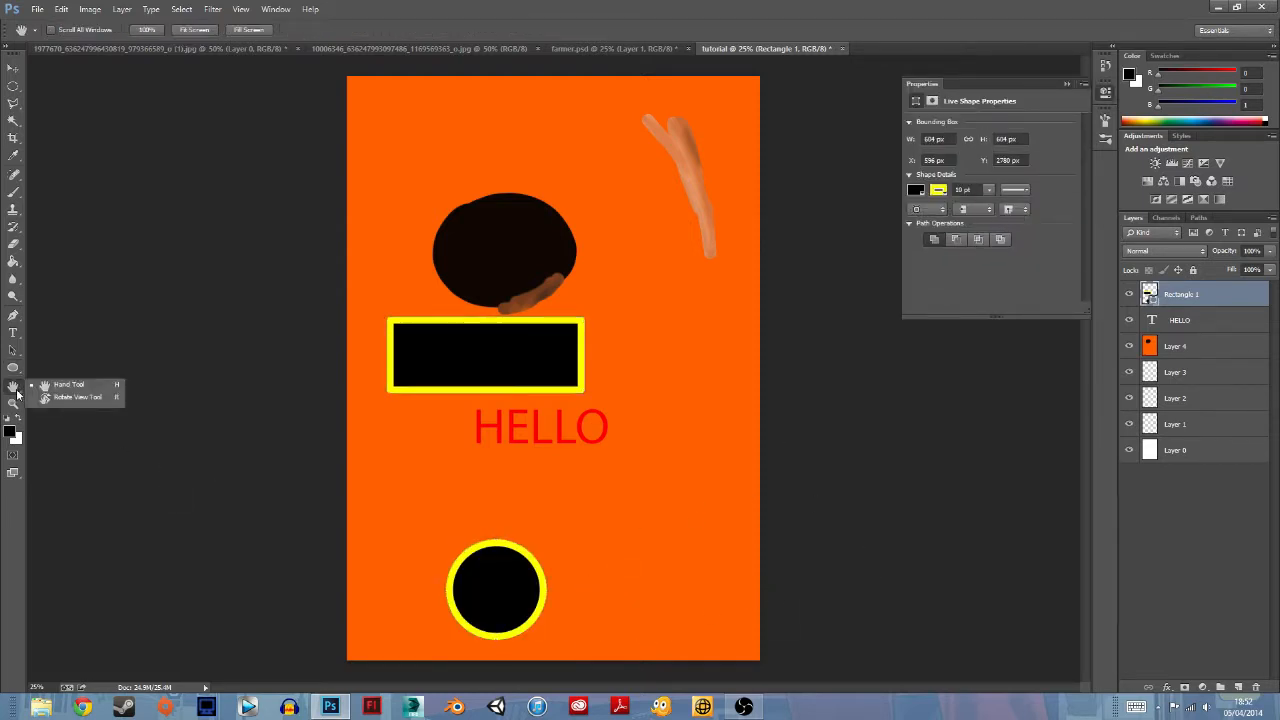
click(13, 406)
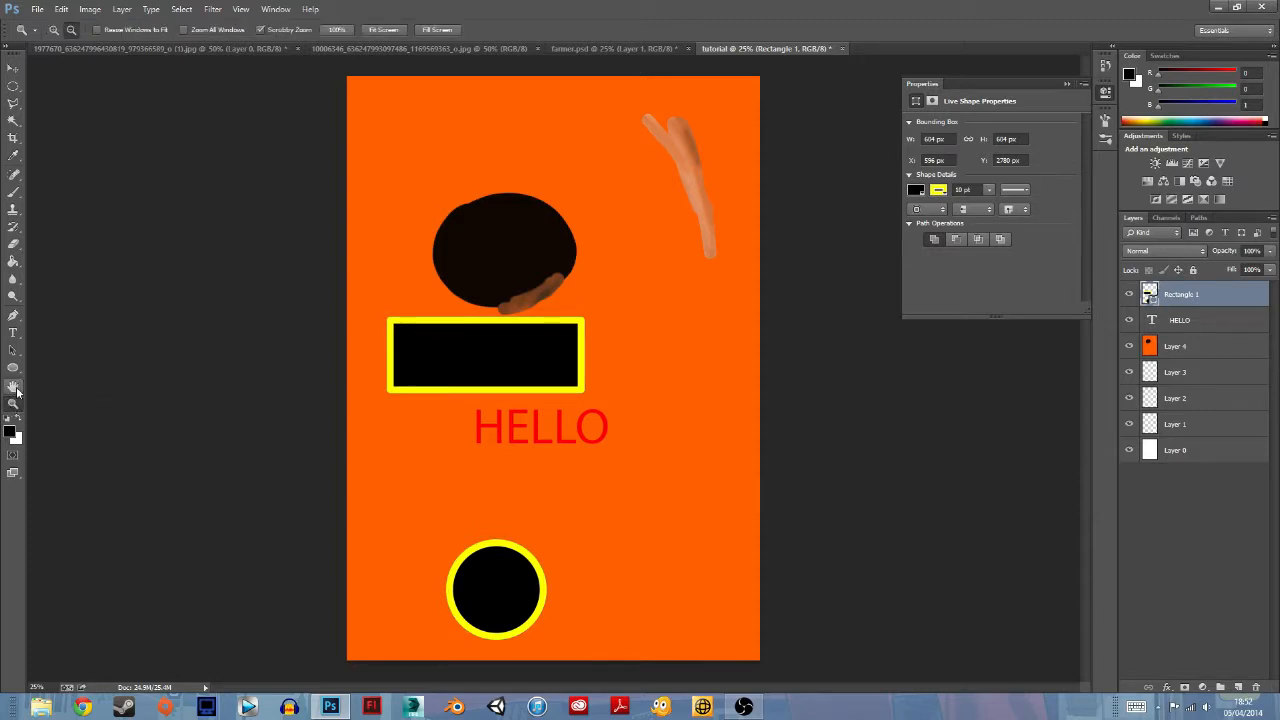
click(54, 30)
click(506, 232)
click(506, 232)
click(506, 232)
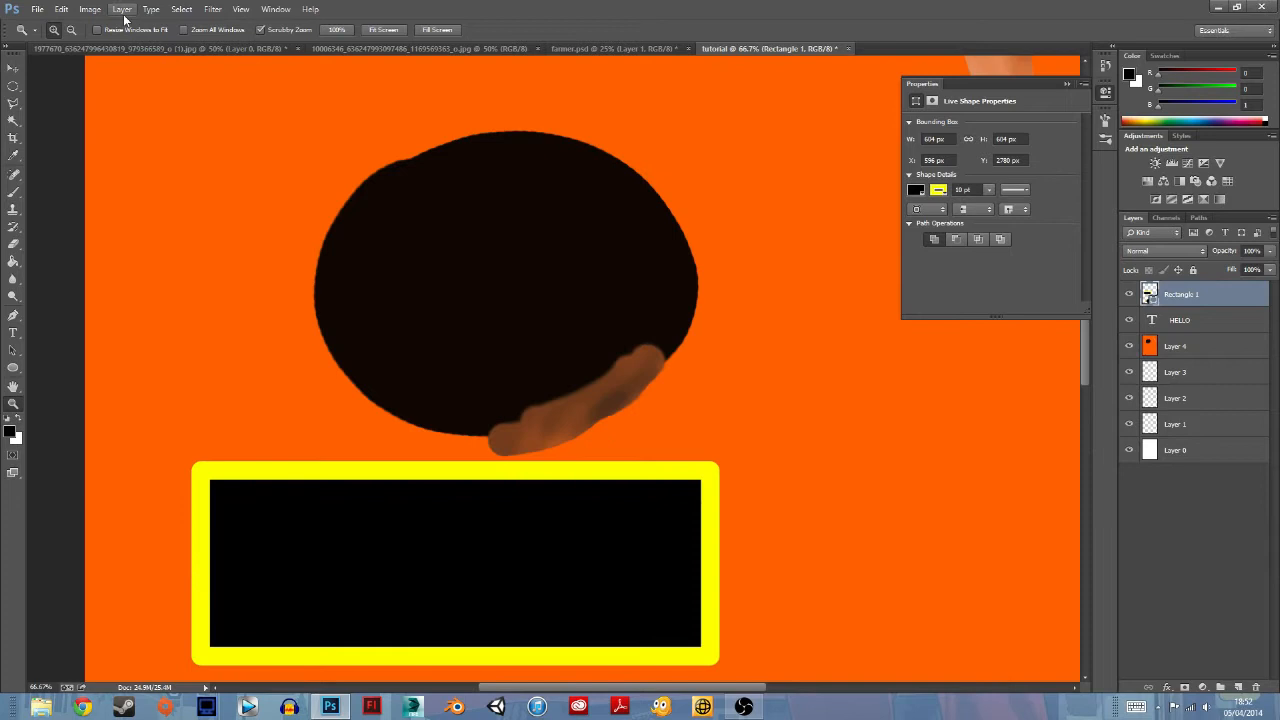
click(71, 30)
click(514, 239)
click(514, 239)
click(514, 239)
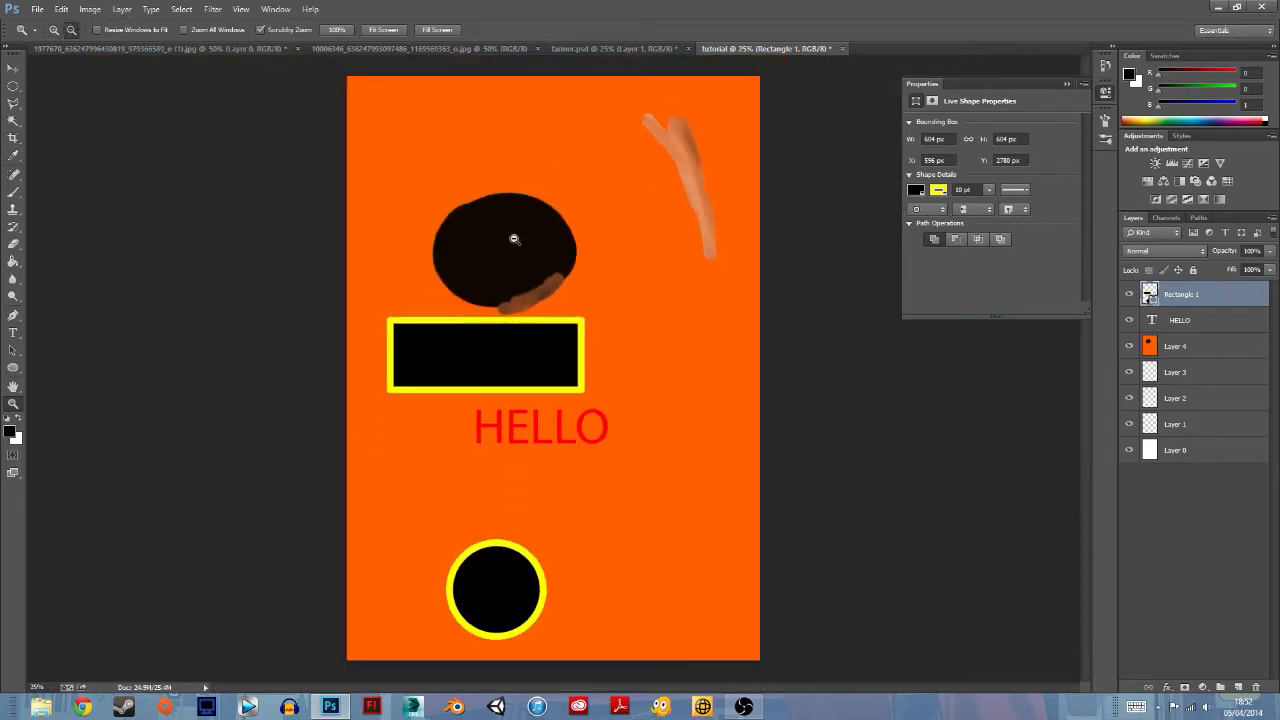
Step: Compare the Fit Screen, Fill Screen and 100% views of the document, ending with Fit Screen
click(383, 29)
click(436, 29)
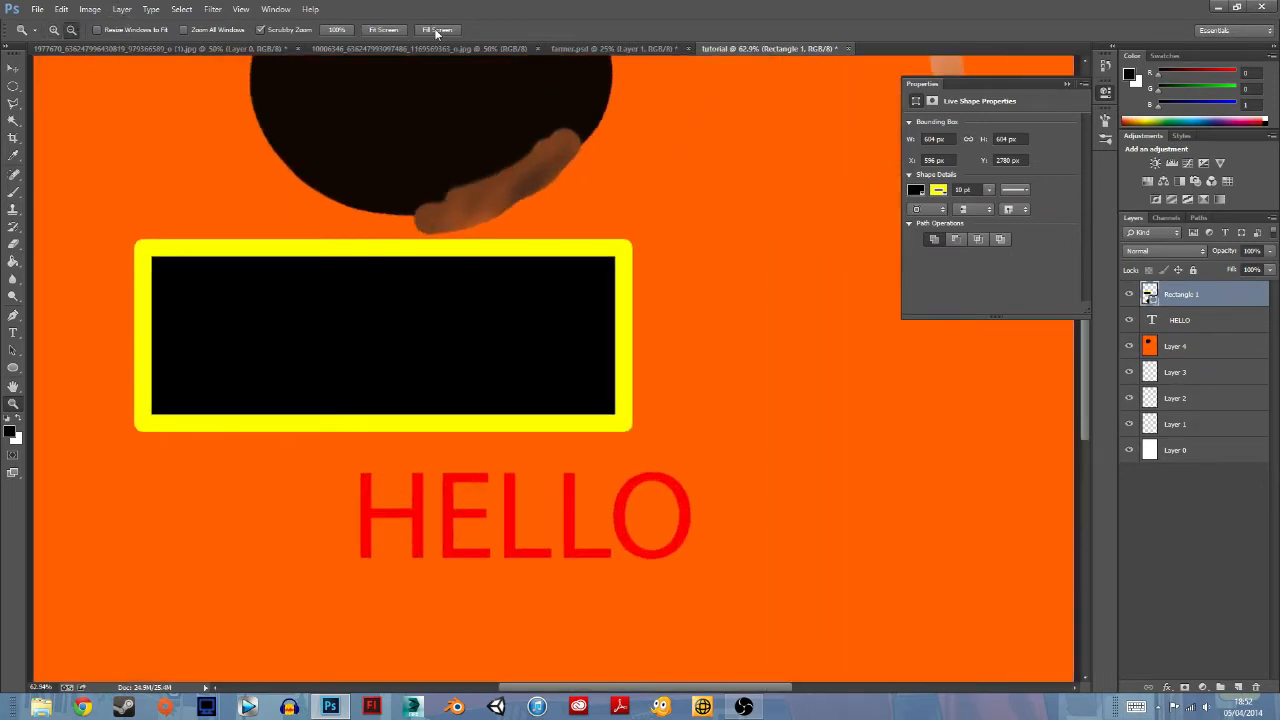
click(366, 31)
click(340, 31)
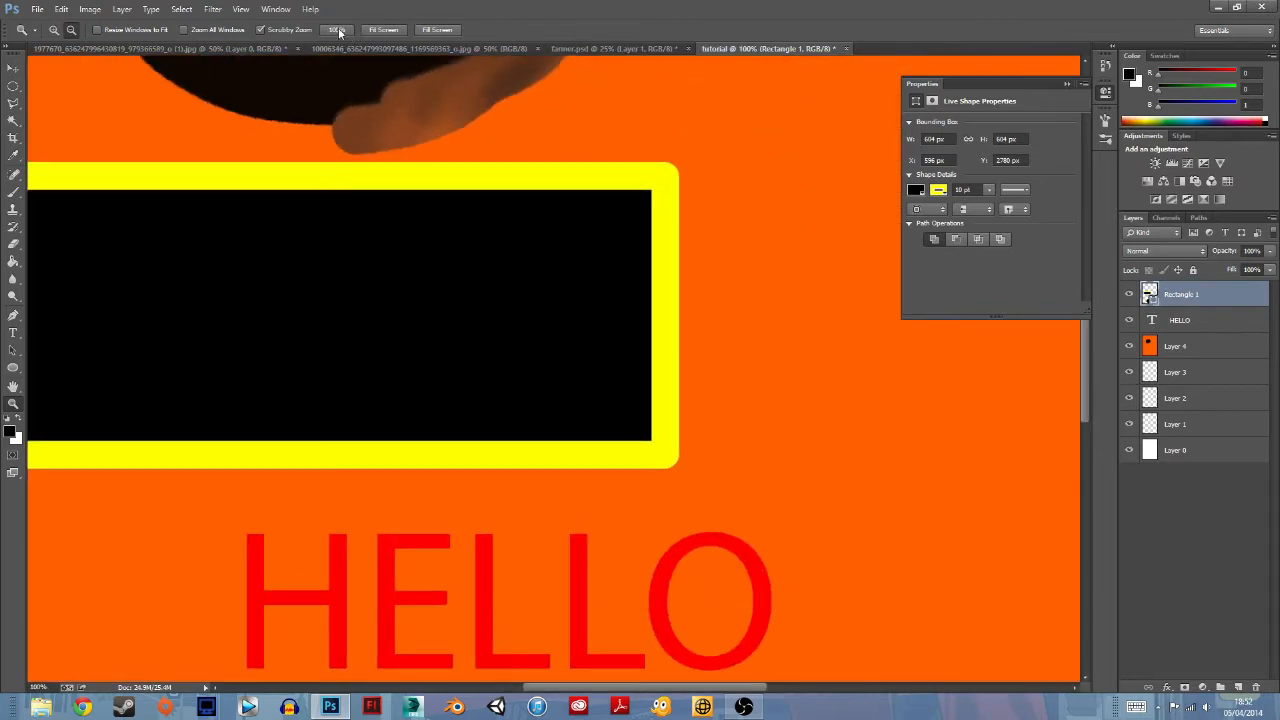
click(397, 30)
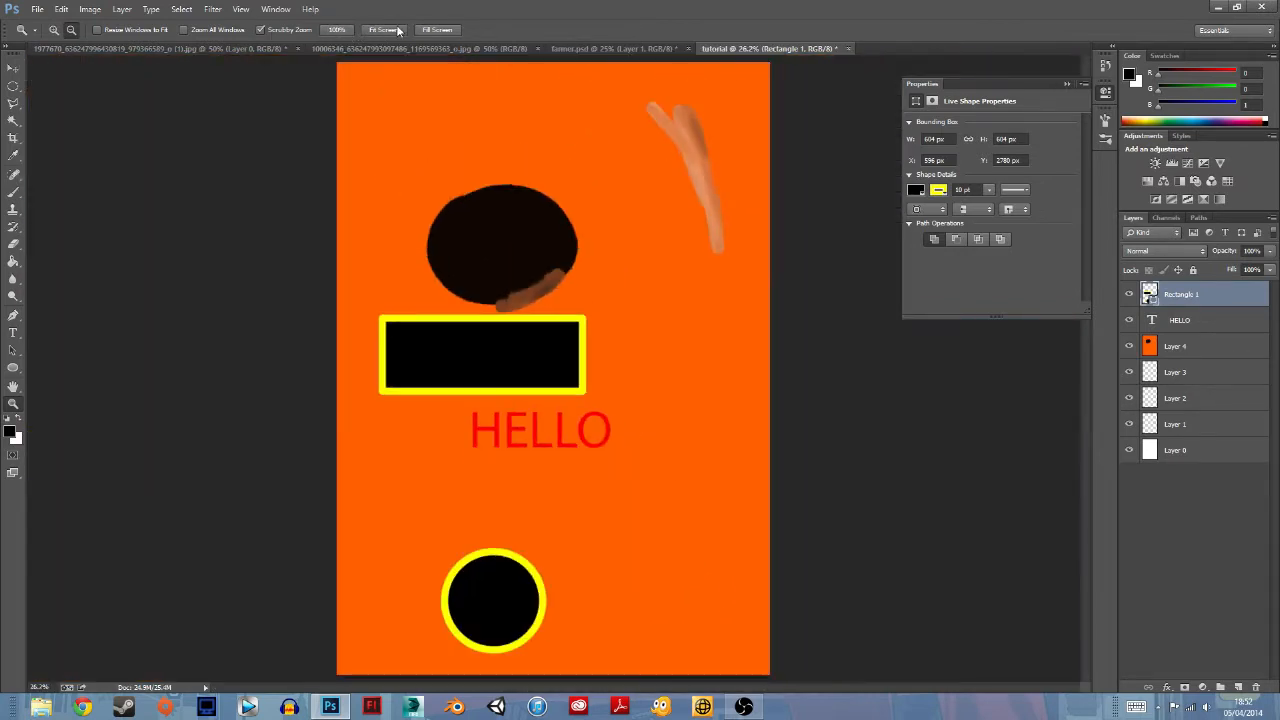
Step: Set the foreground color to pure blue (RGB 0, 0, 255) and the background color to red ff0000
click(12, 434)
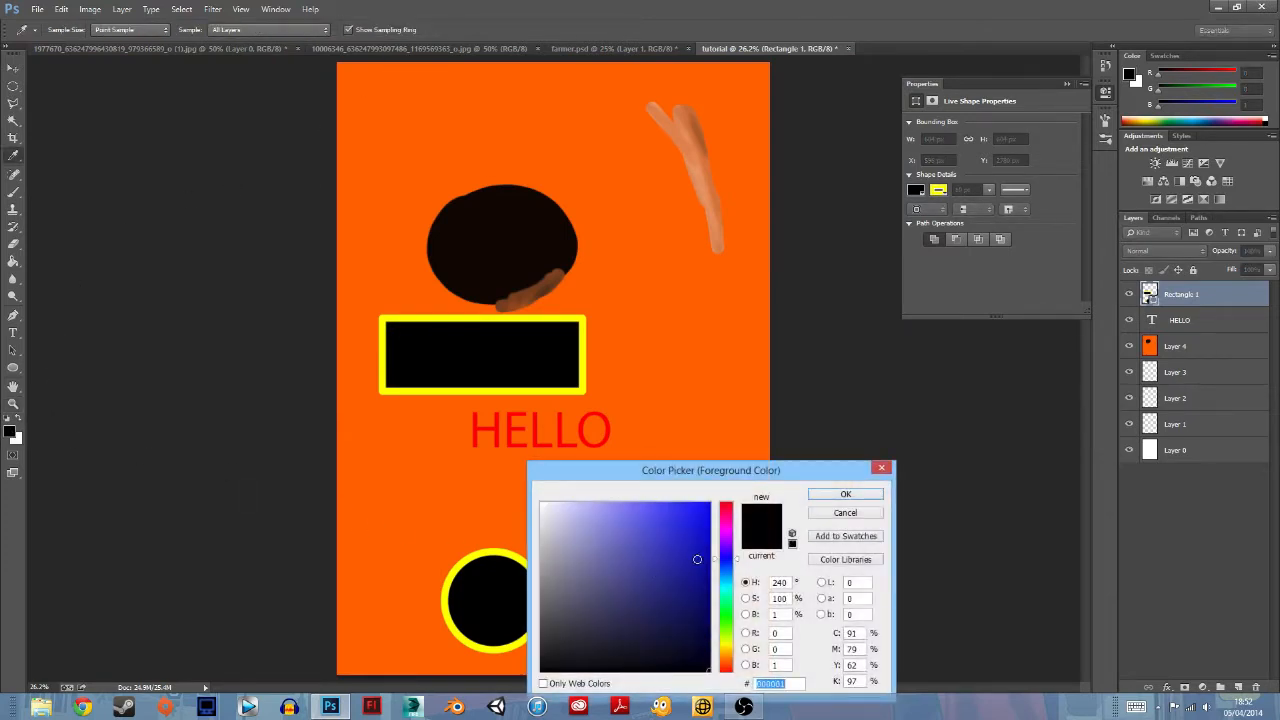
click(882, 470)
click(10, 434)
click(842, 497)
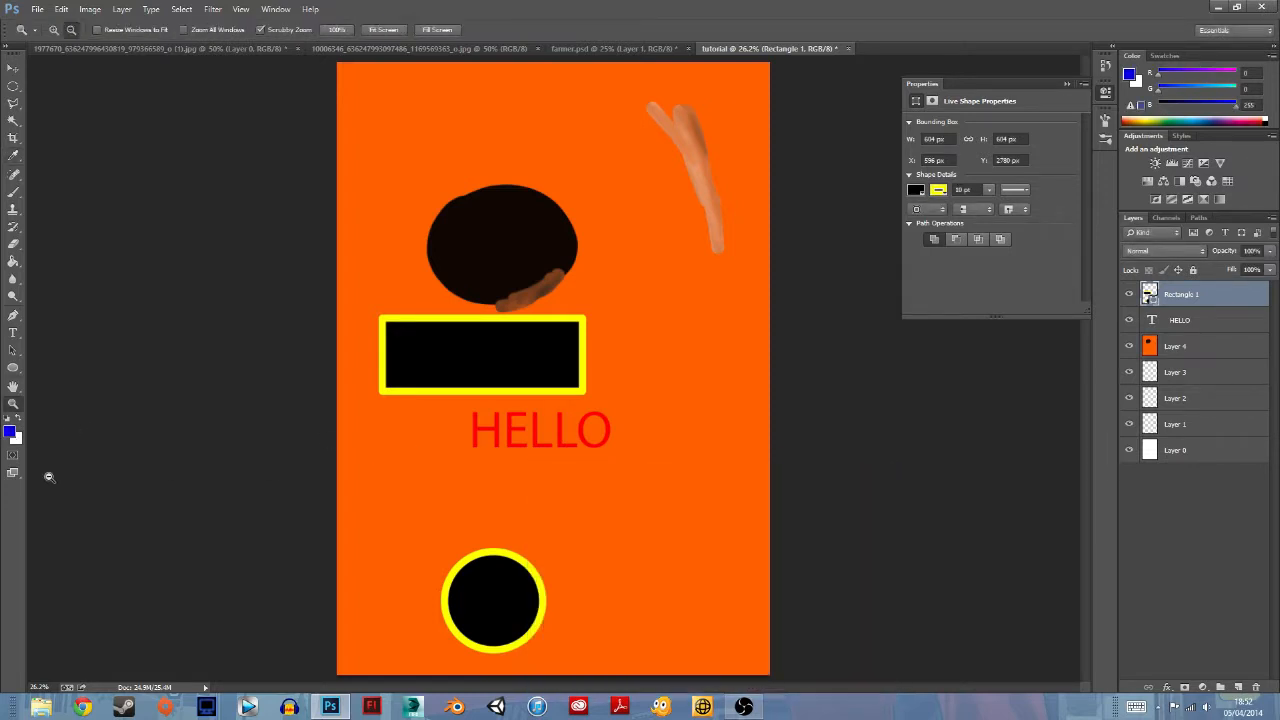
click(15, 440)
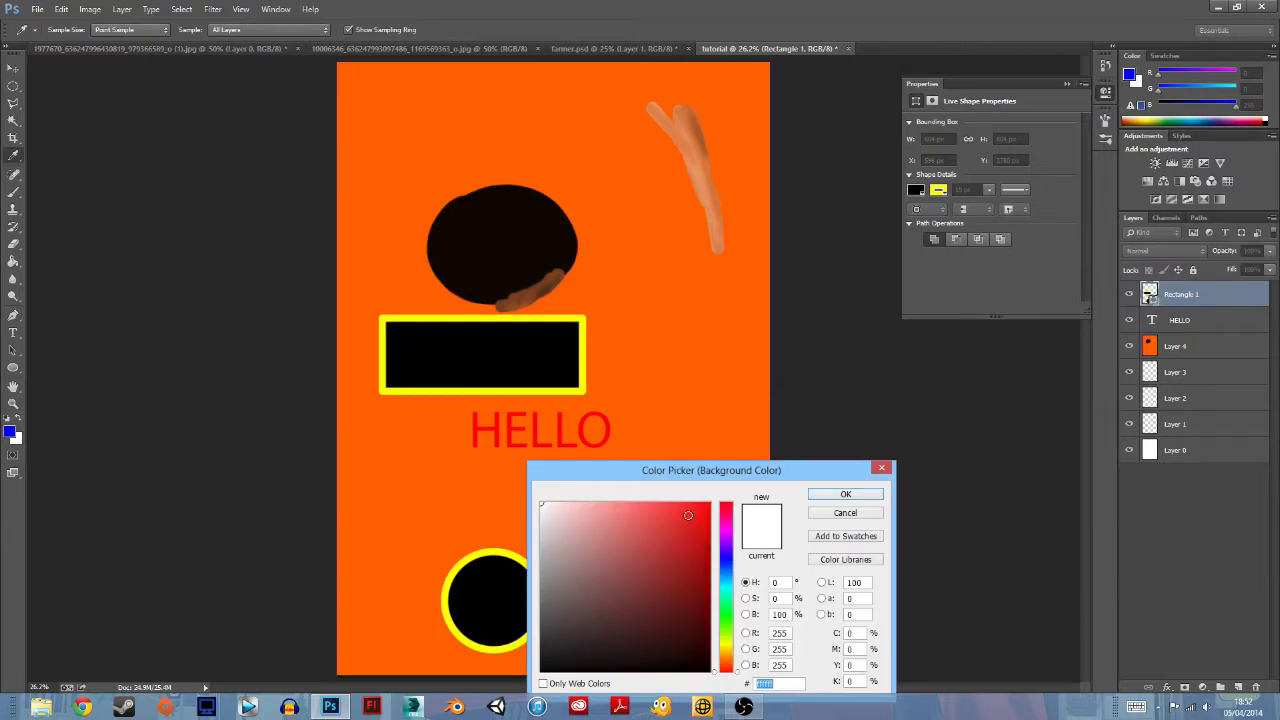
text(ff0000)
click(847, 495)
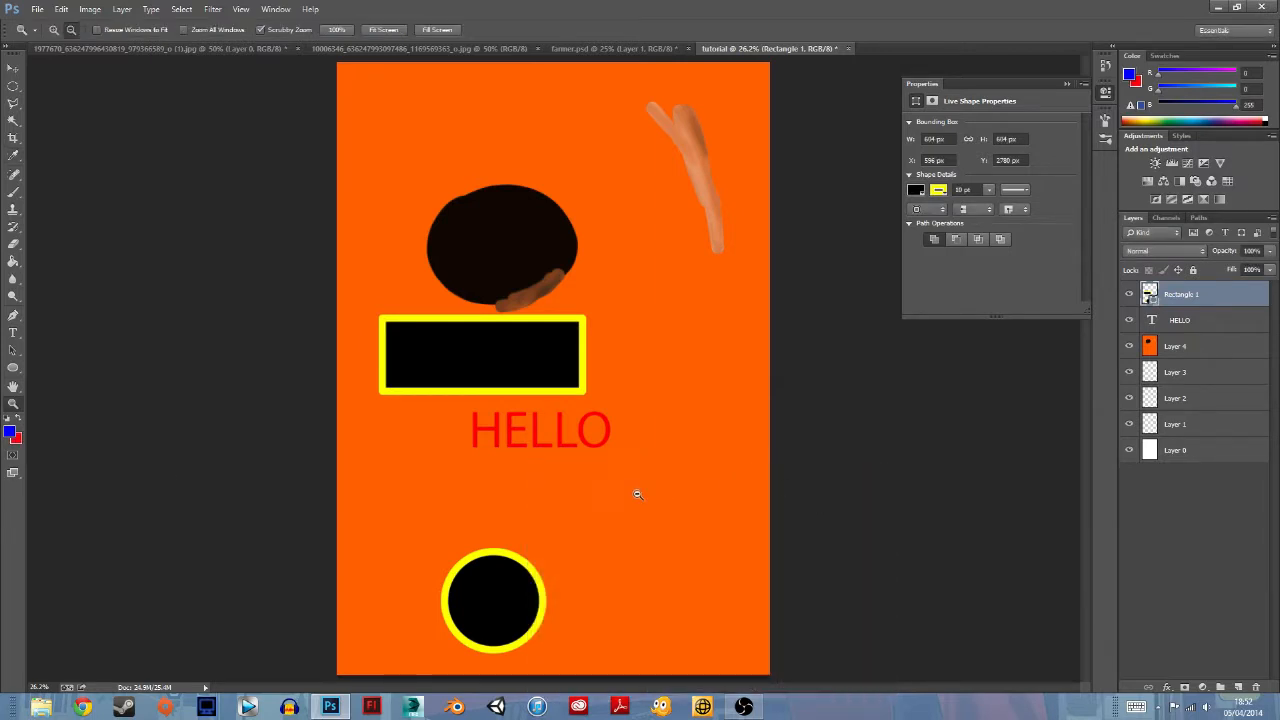
Step: Rasterize the Rectangle 1 shape layer and paint a curved blue brush stroke beside the yellow-outlined rectangle
click(13, 192)
click(664, 370)
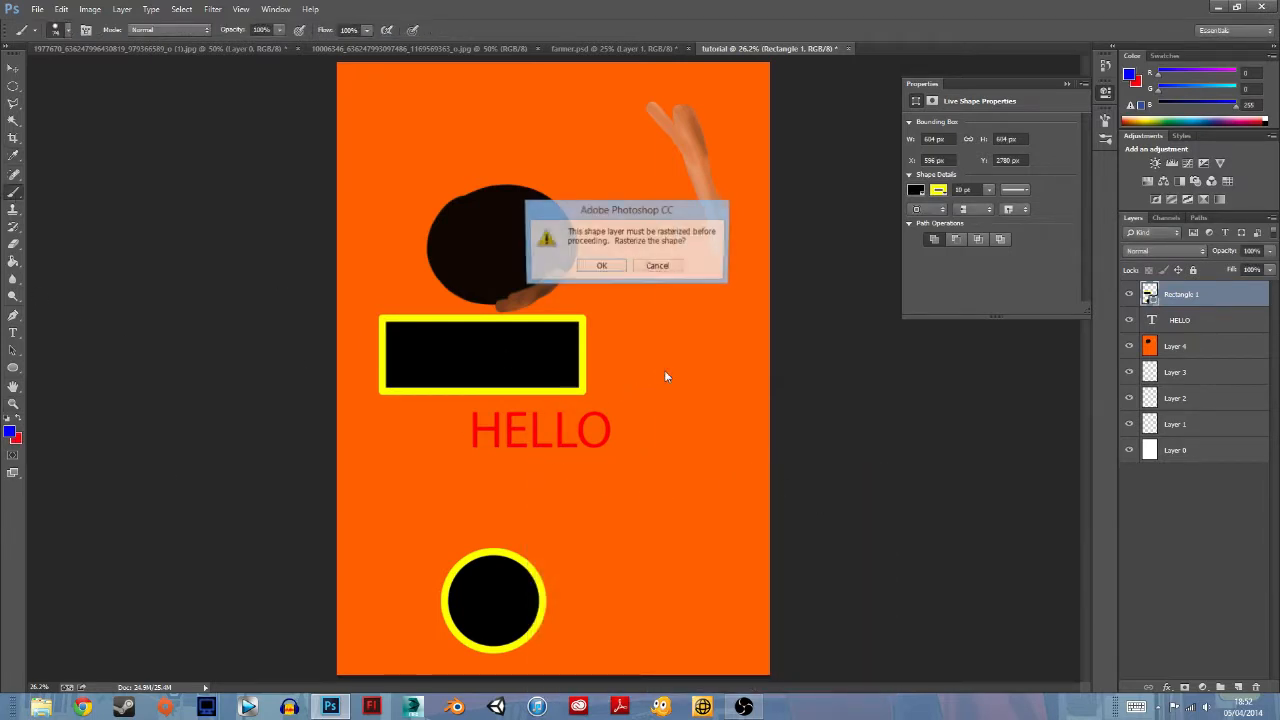
click(615, 268)
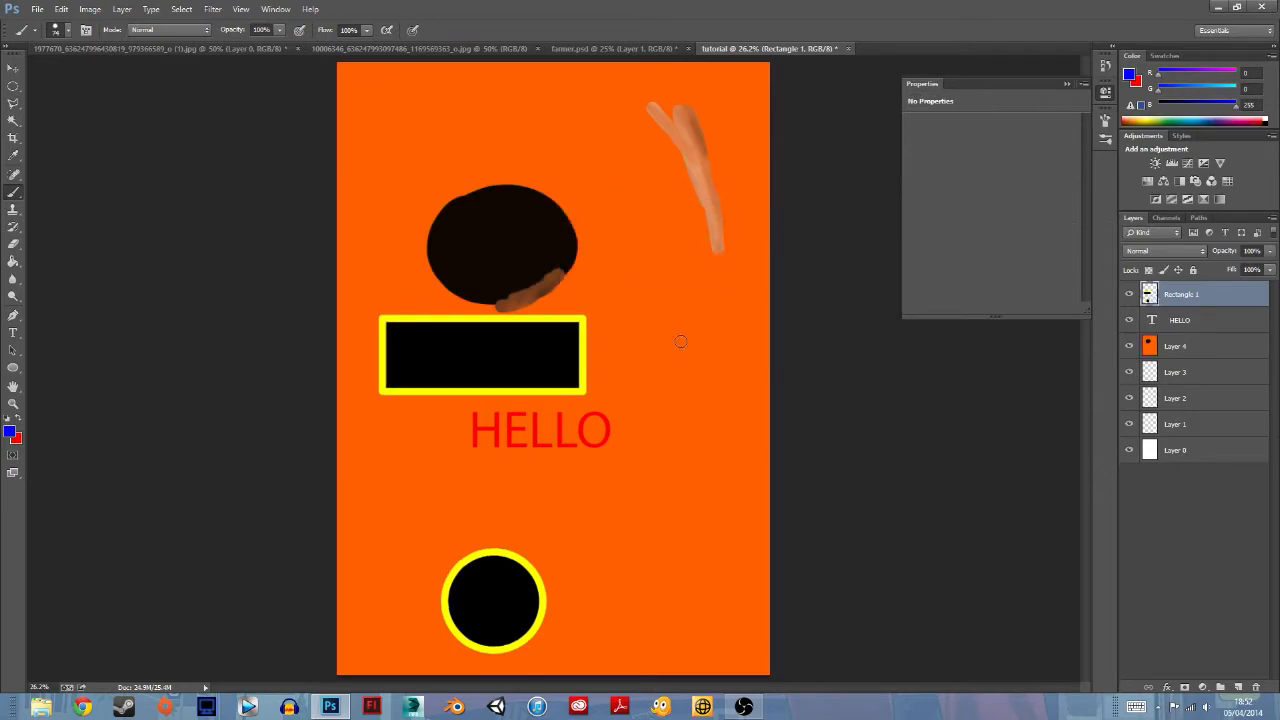
mouse_move(685, 313)
mouse_down()
mouse_move(677, 365)
mouse_move(738, 343)
mouse_up()
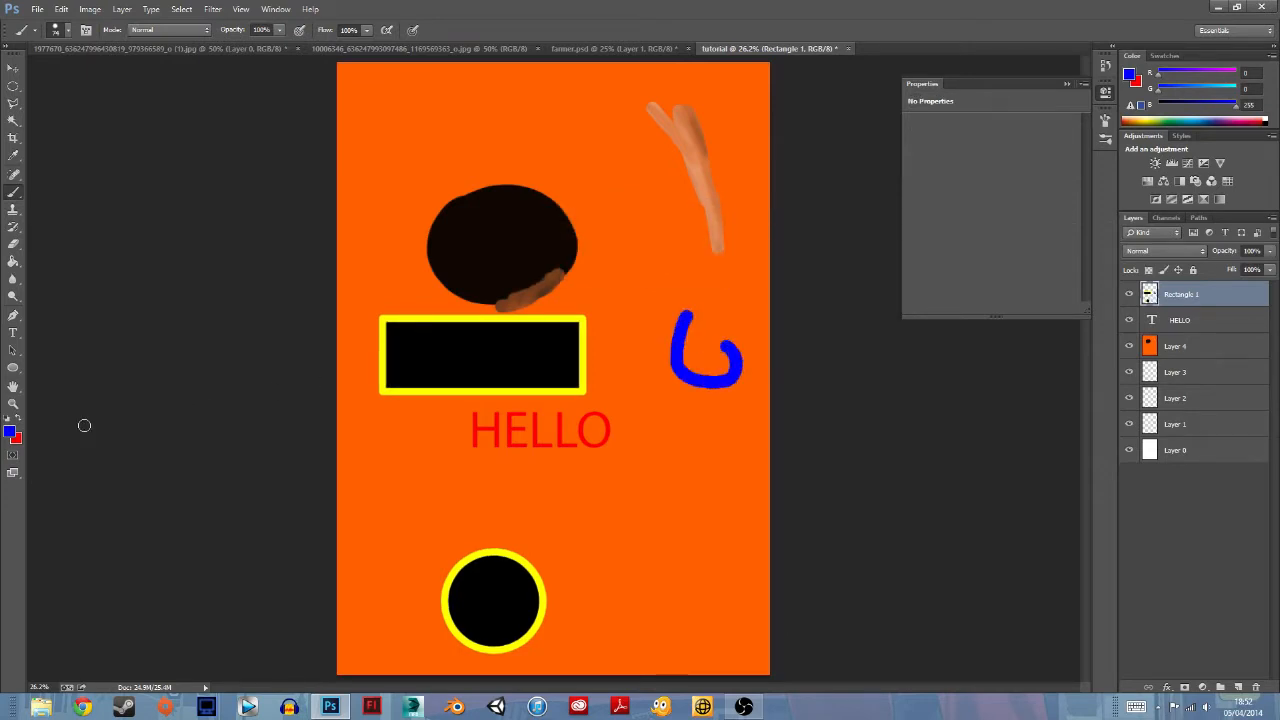
Step: Swap the foreground and background colors and paint a curved red brush stroke below the blue one
click(17, 439)
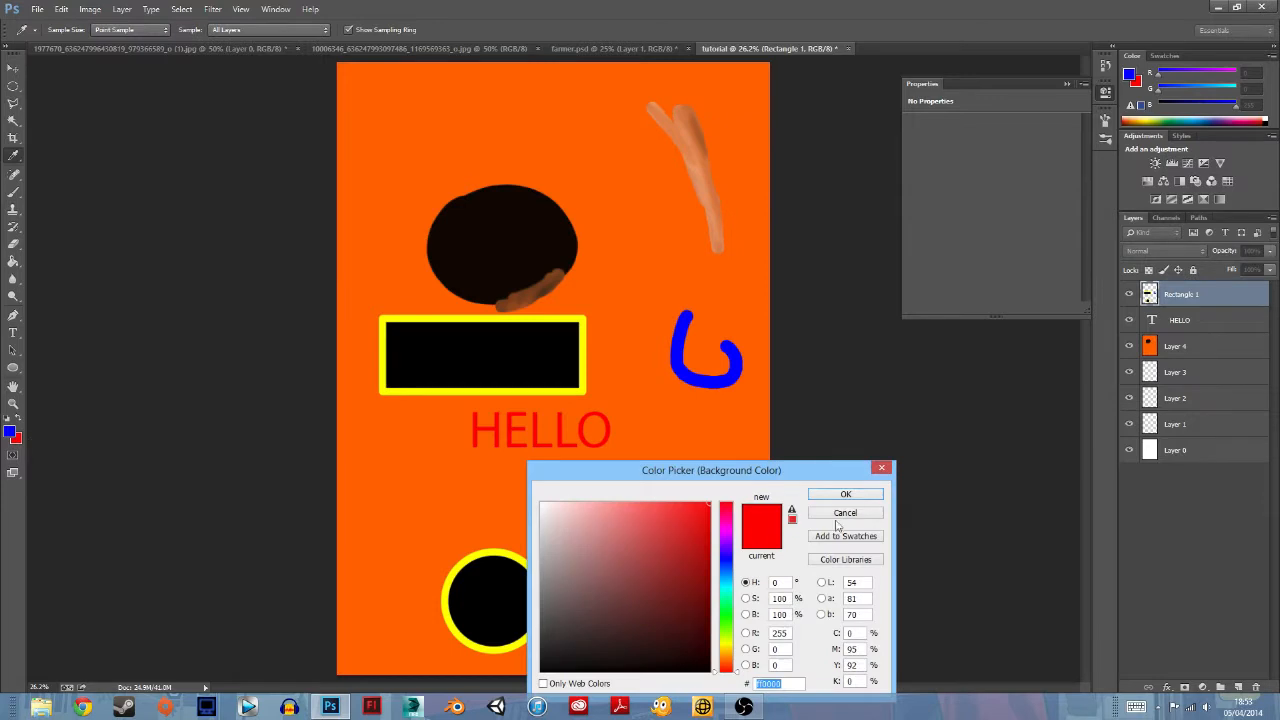
click(886, 469)
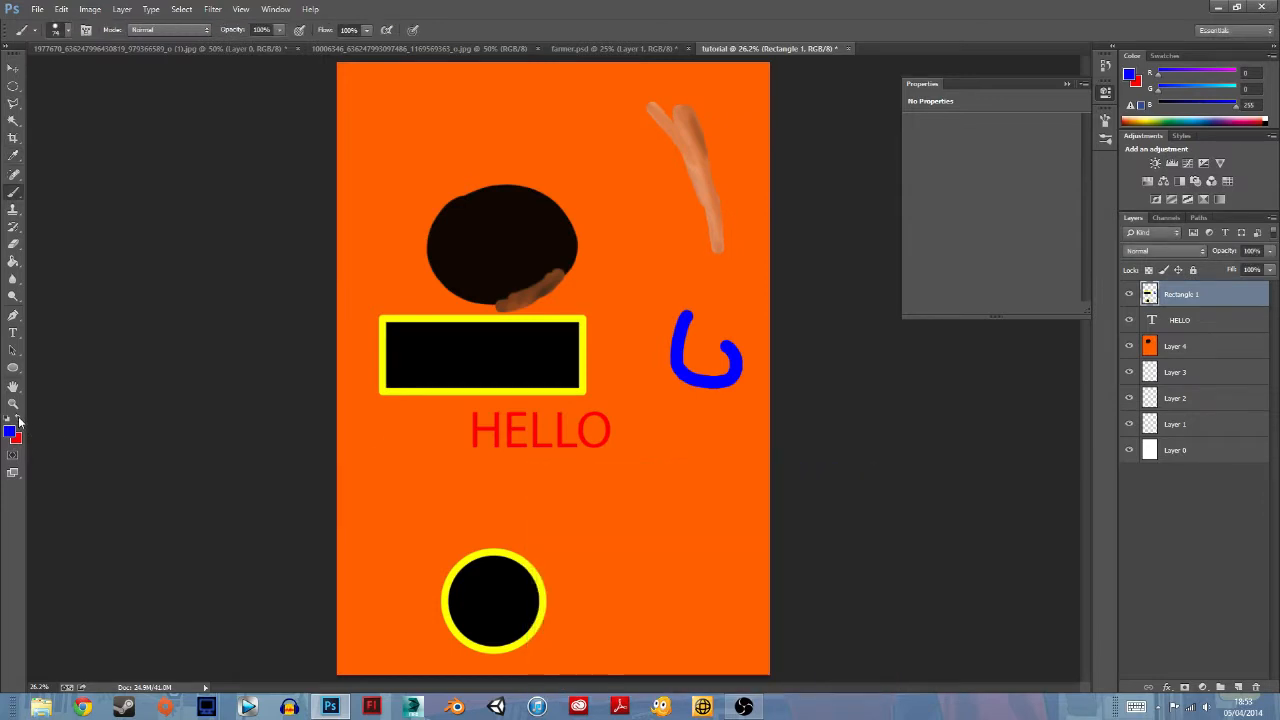
click(18, 421)
drag(670, 440, 706, 461)
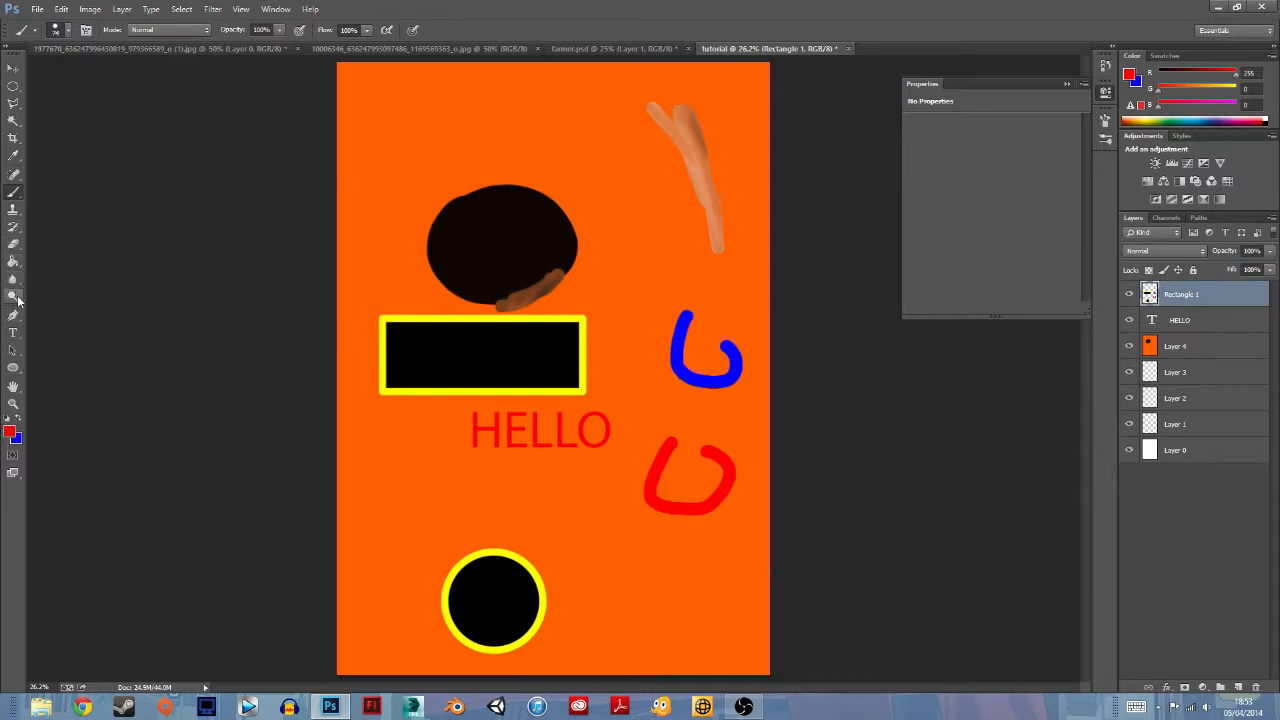
Step: Fill the Rectangle 1 layer with a vertical linear gradient running from red at the page top to blue at its bottom
click(13, 285)
click(16, 288)
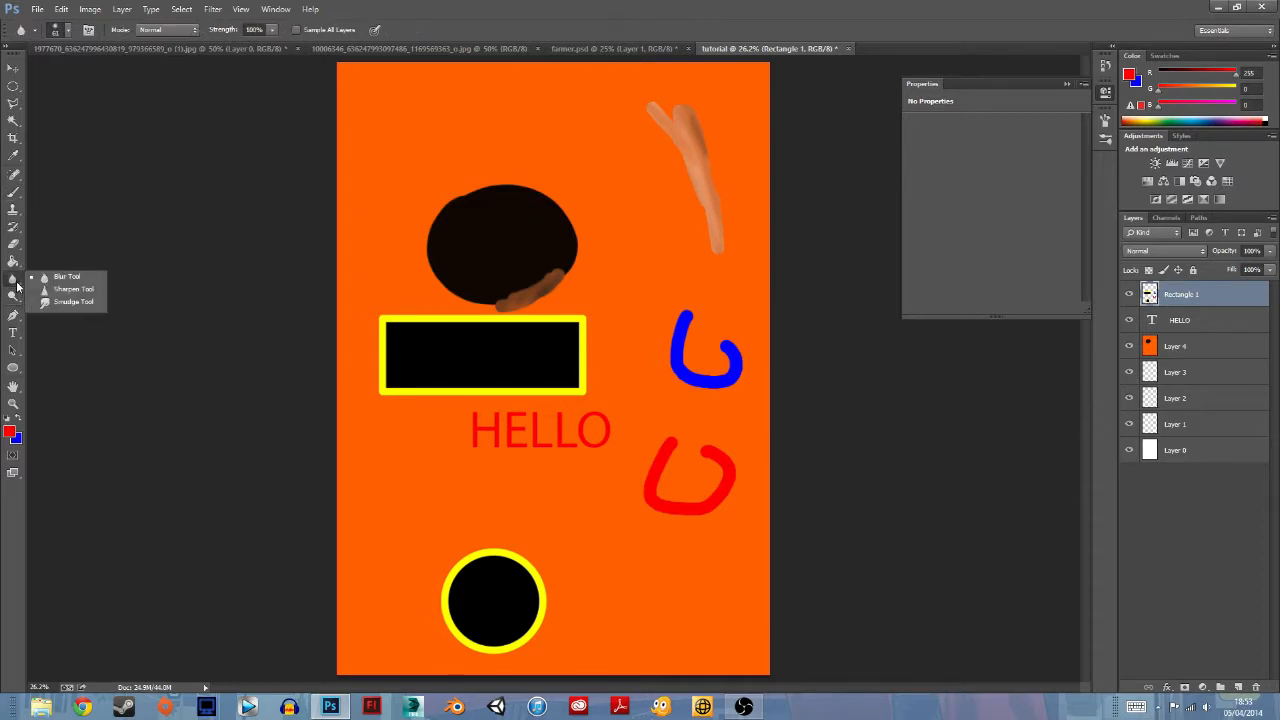
click(16, 287)
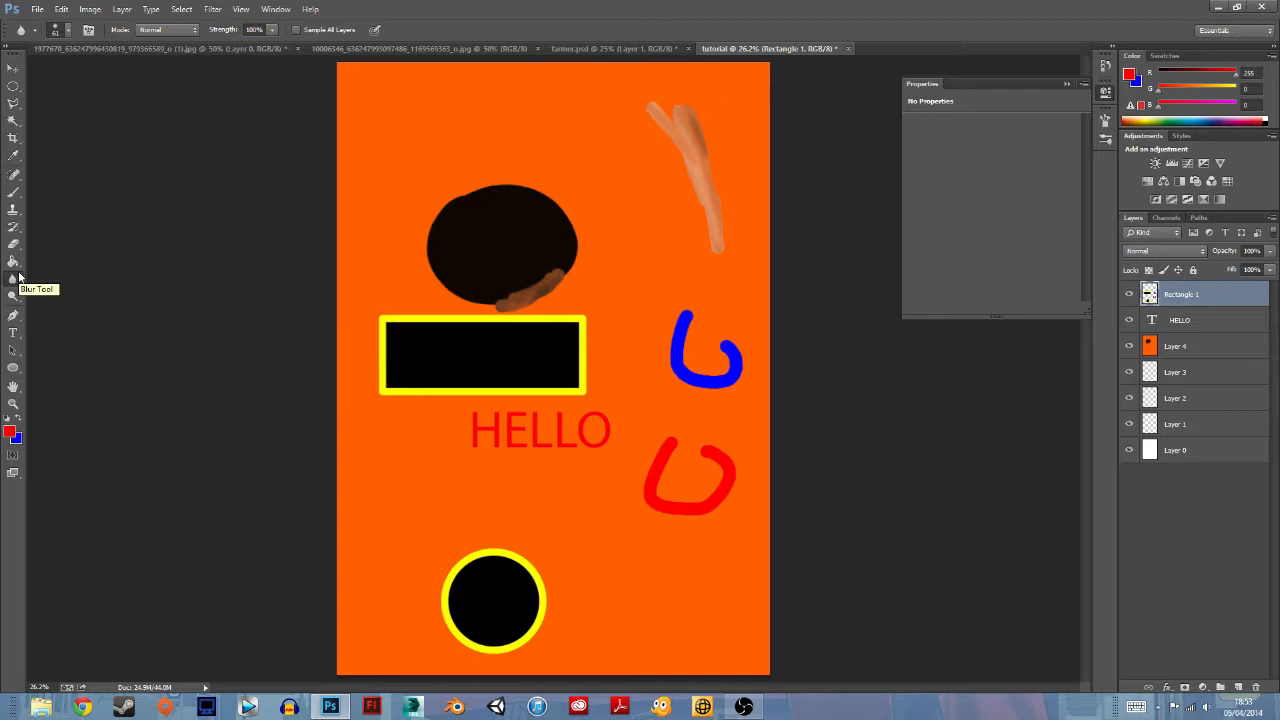
click(13, 261)
click(55, 262)
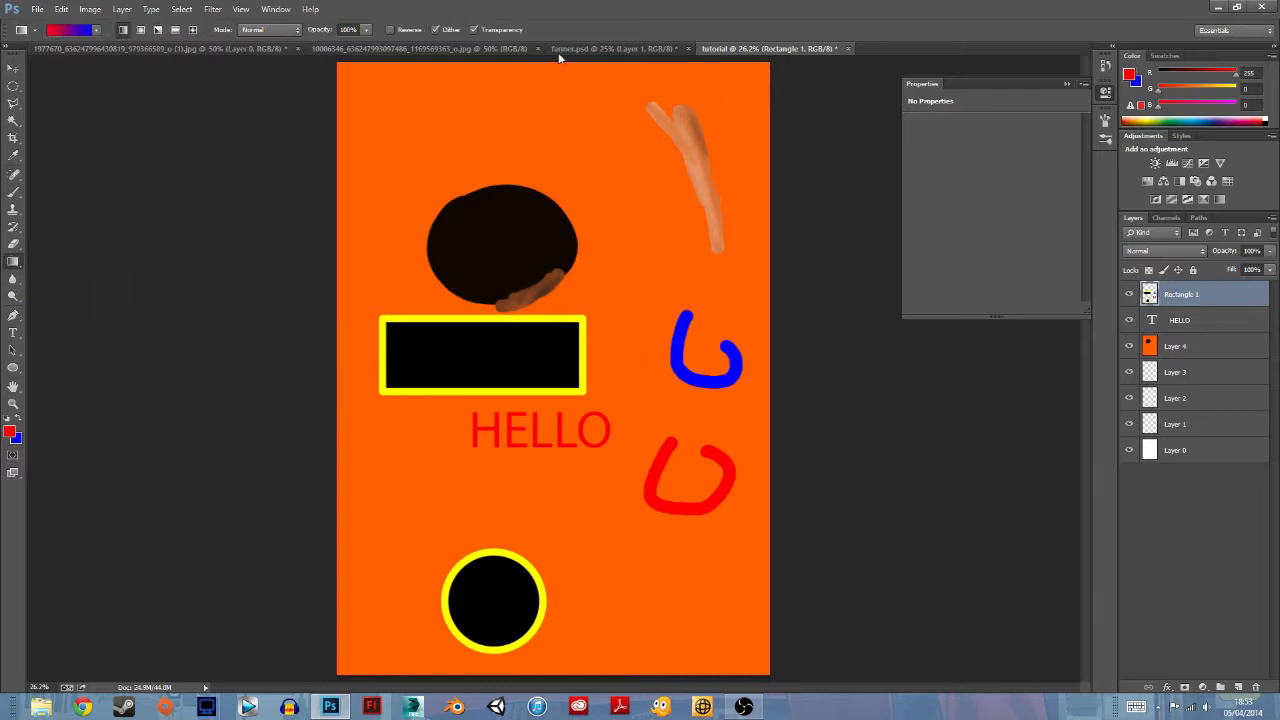
drag(532, 236, 547, 673)
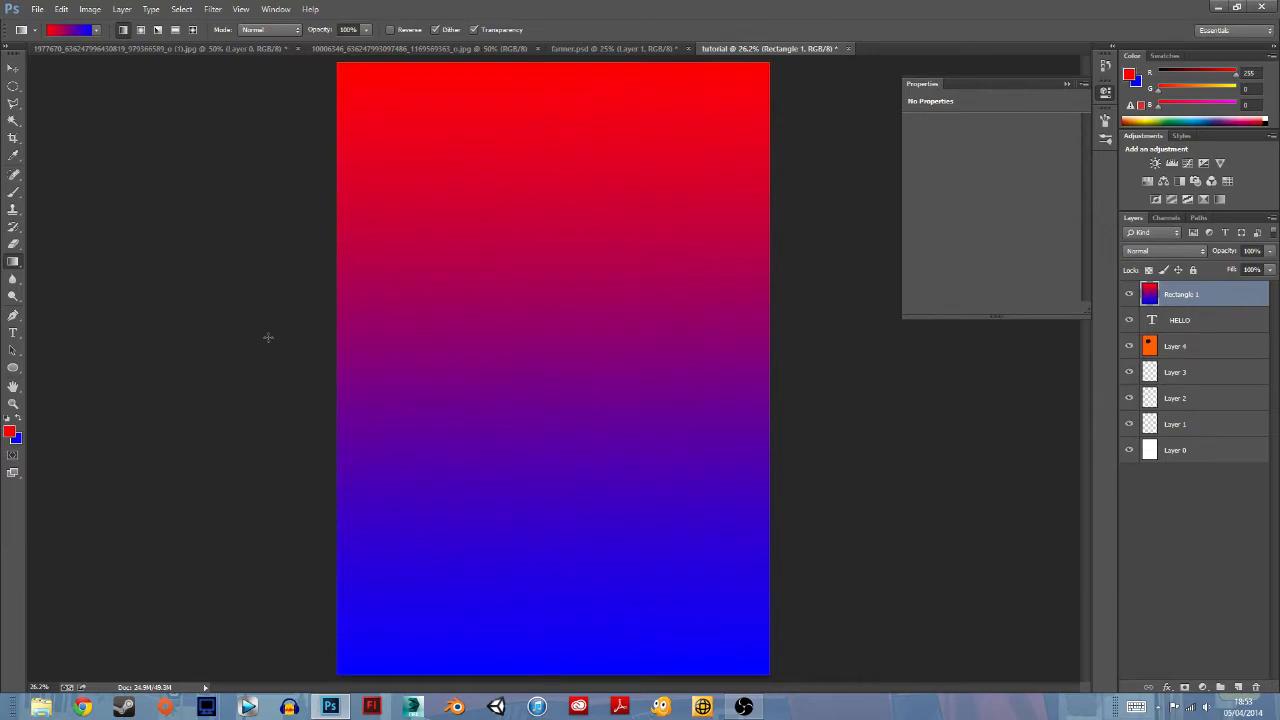
Step: View the available screen modes, and toggle Quick Mask Mode, leaving it switched on
click(20, 474)
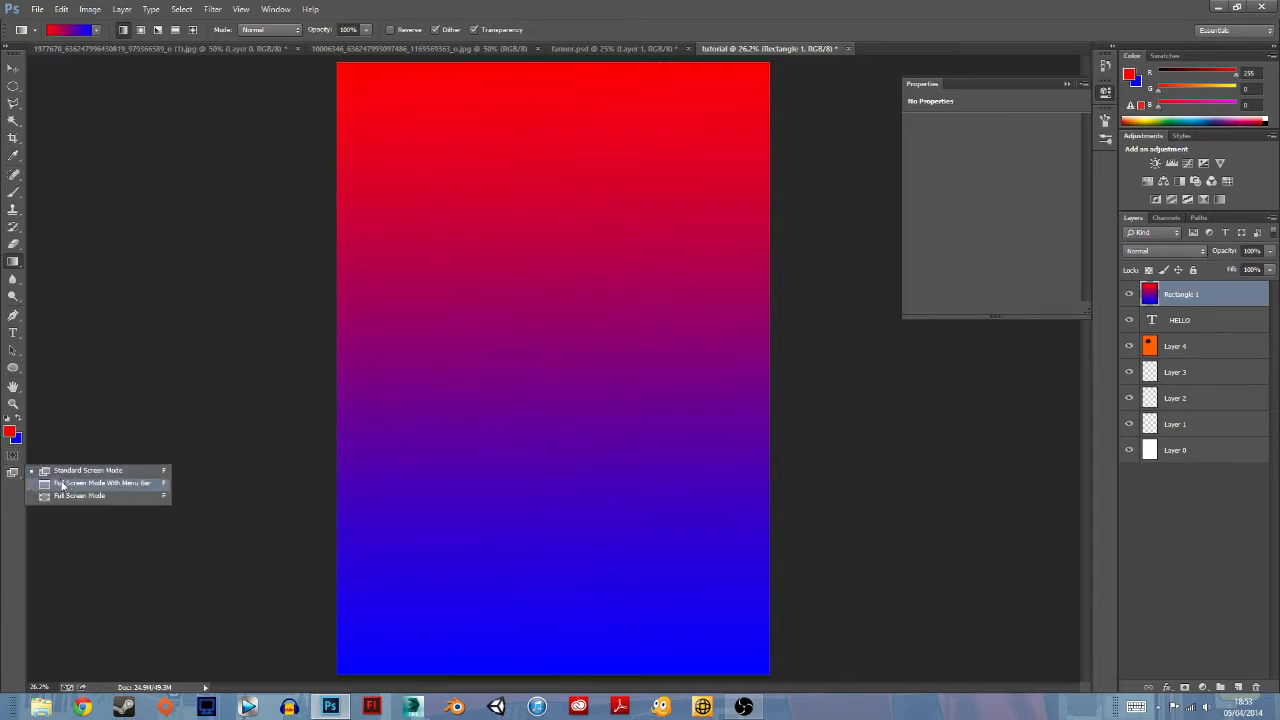
click(15, 456)
click(15, 456)
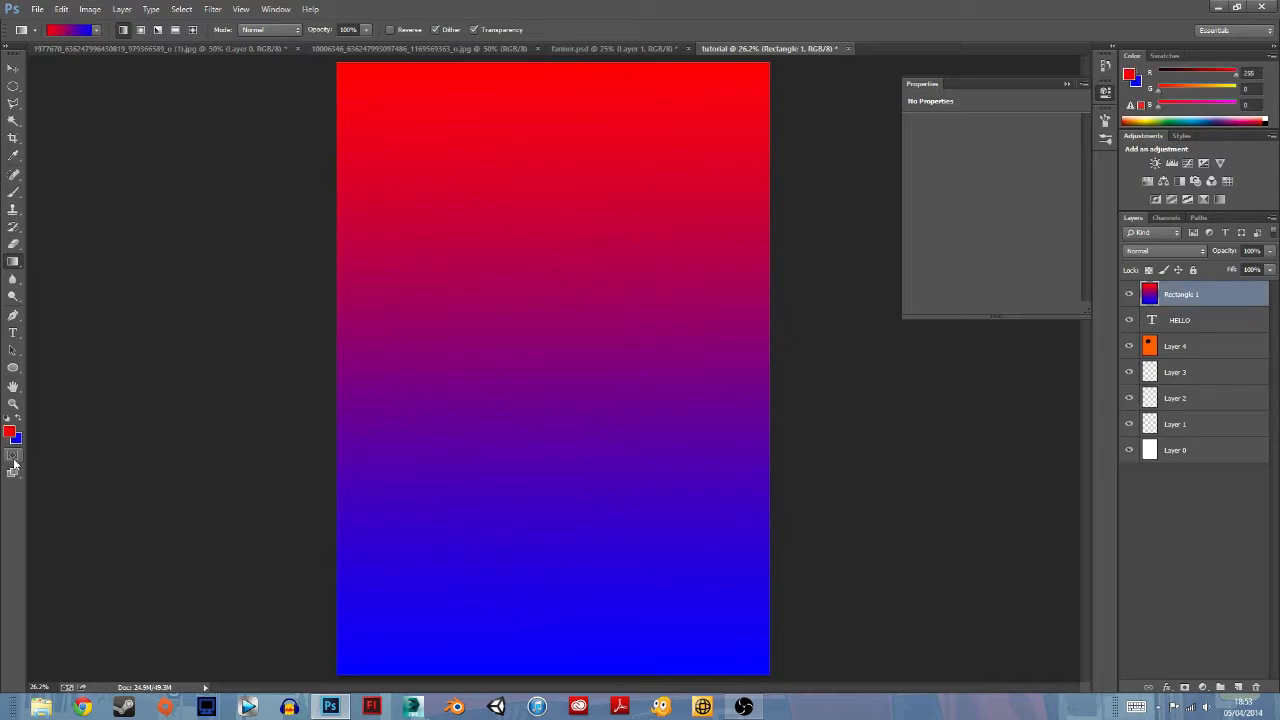
click(13, 458)
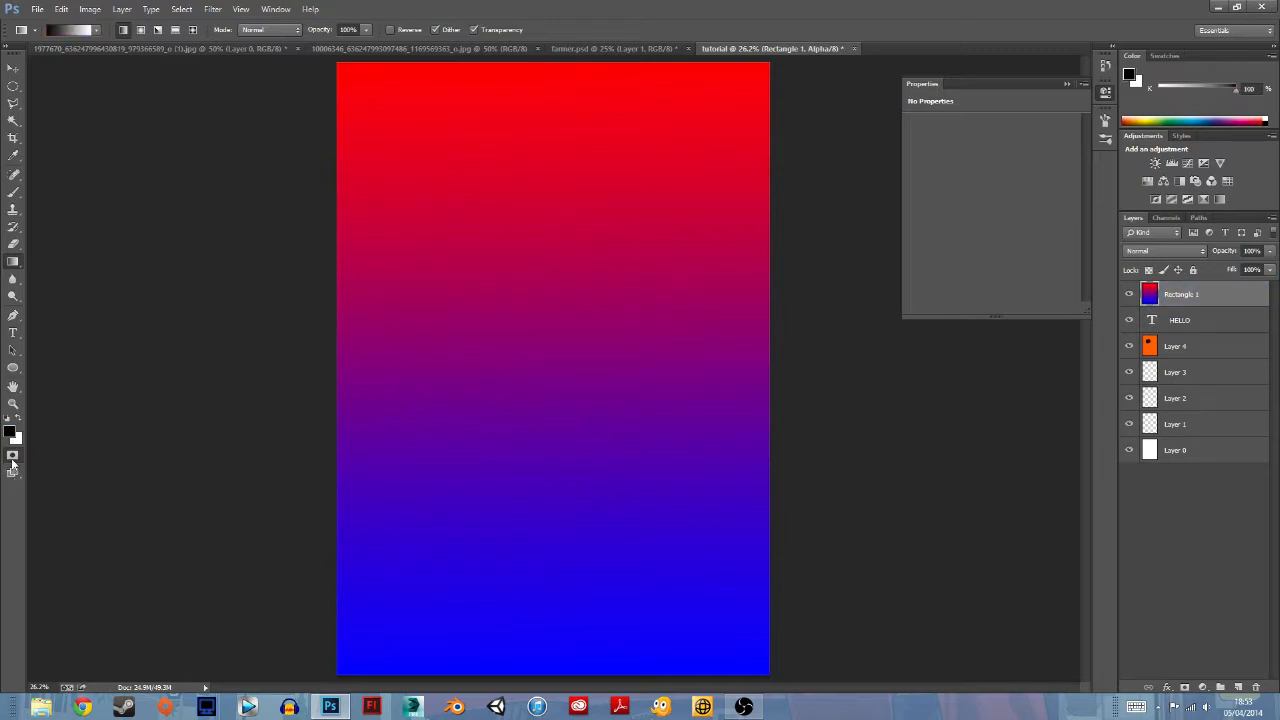
Step: Accept the Quick Mask options with color indicating masked areas at 50% opacity, and leave Quick Mask Mode switched off
double_click(13, 458)
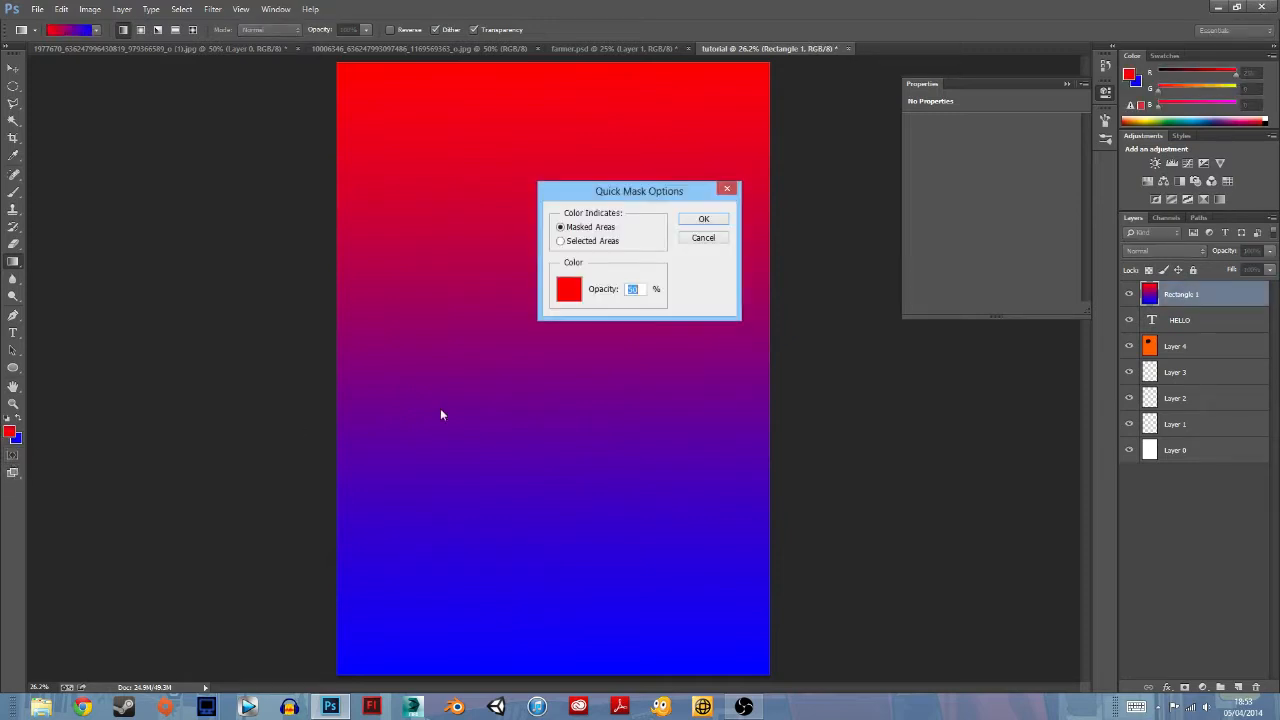
click(704, 218)
click(13, 458)
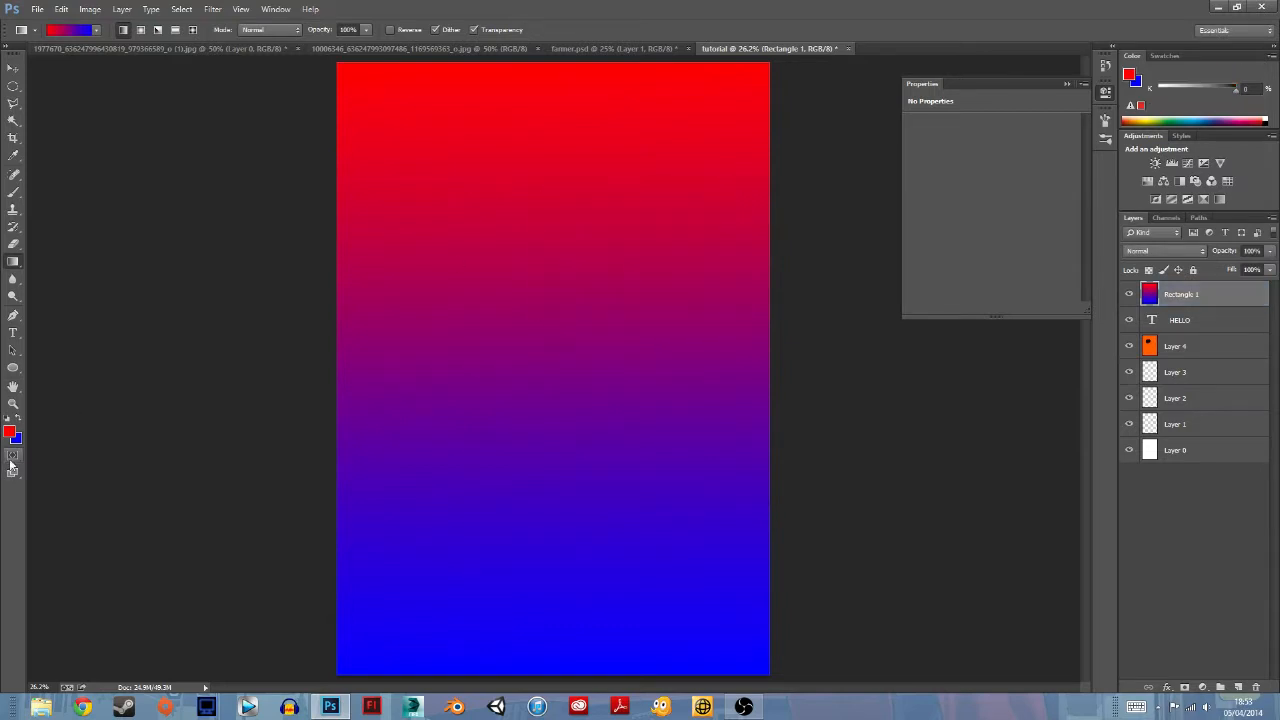
click(13, 458)
Step: Try Full Screen Mode With Menu Bar and Full Screen Mode, return to Standard Screen Mode, and collapse the Properties panel
click(13, 472)
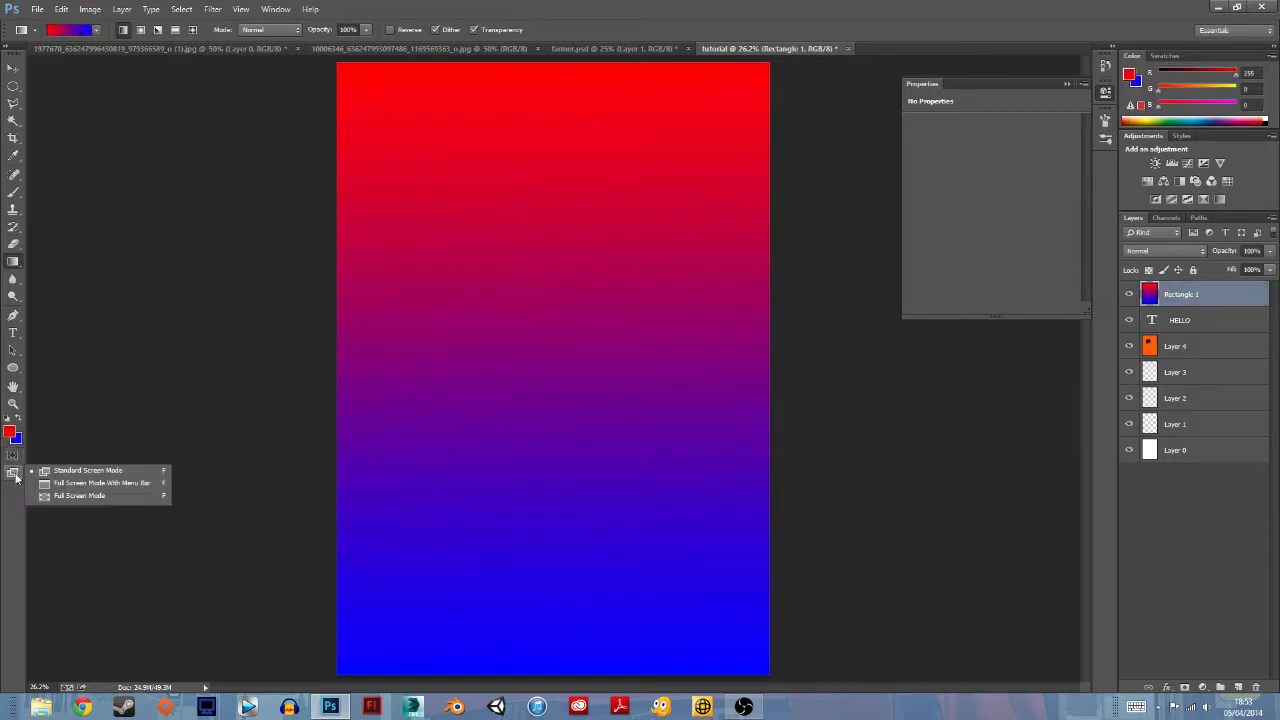
click(80, 483)
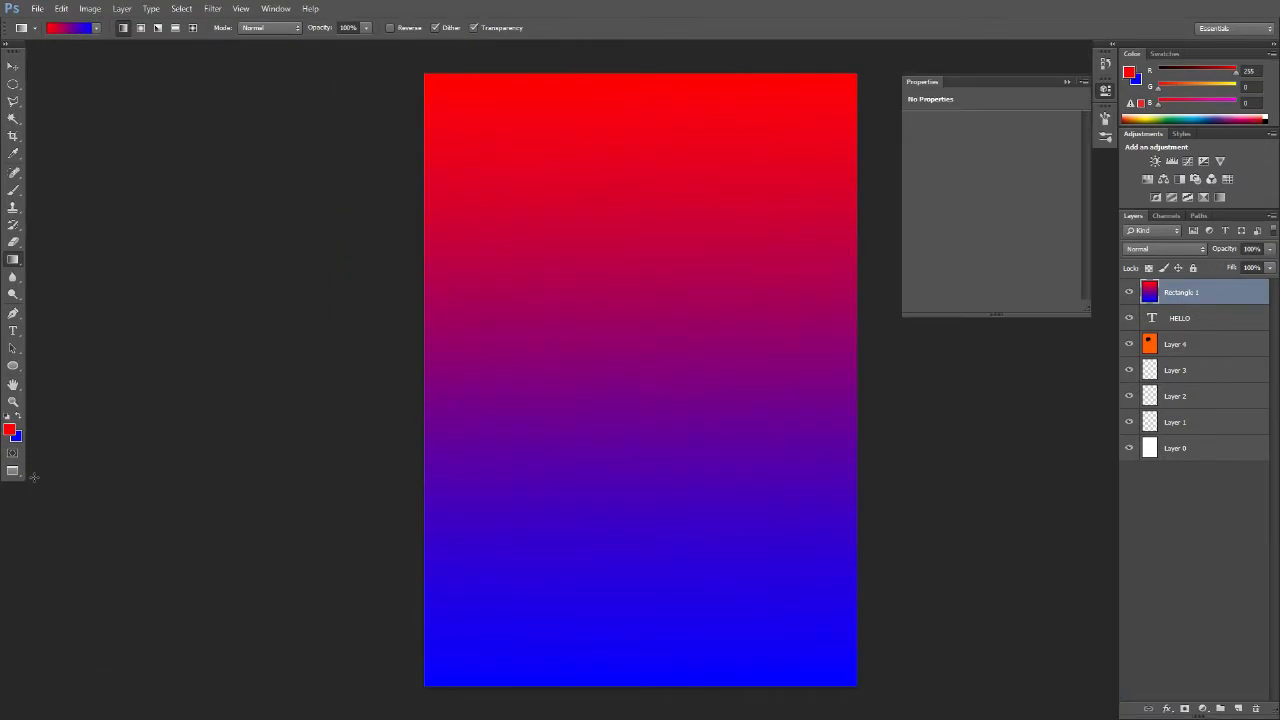
click(14, 473)
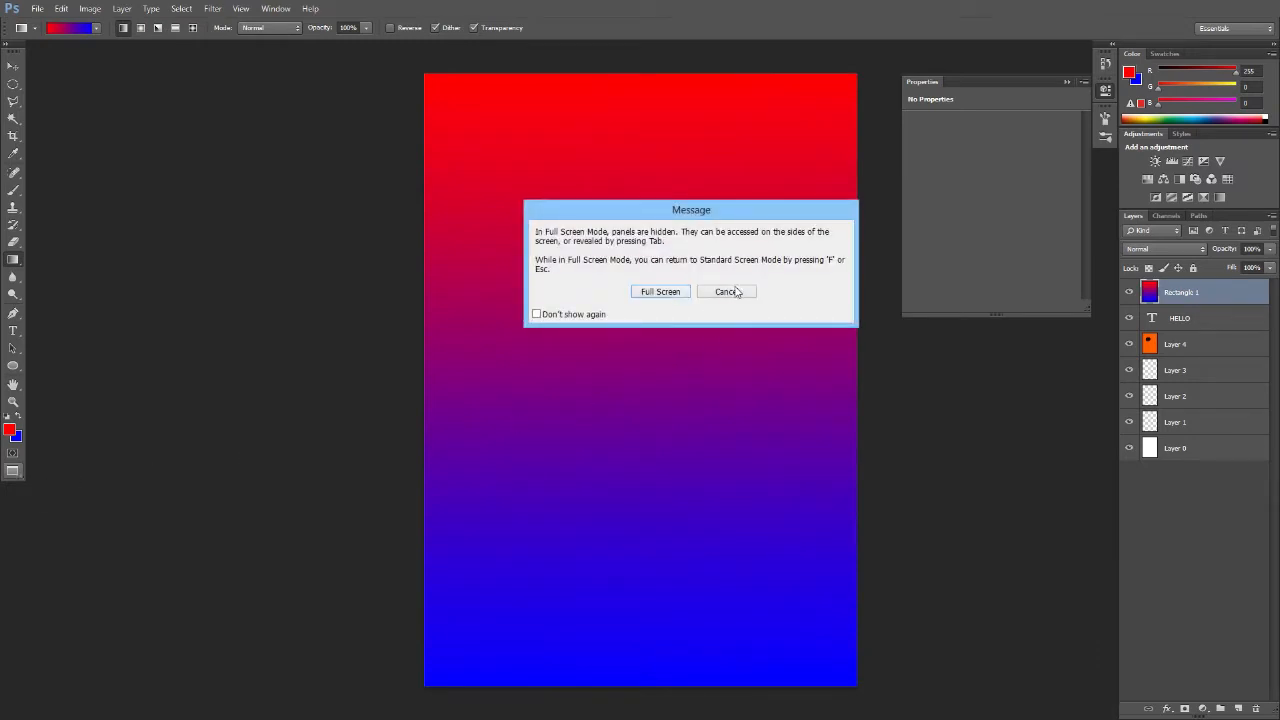
click(736, 292)
click(10, 474)
click(661, 292)
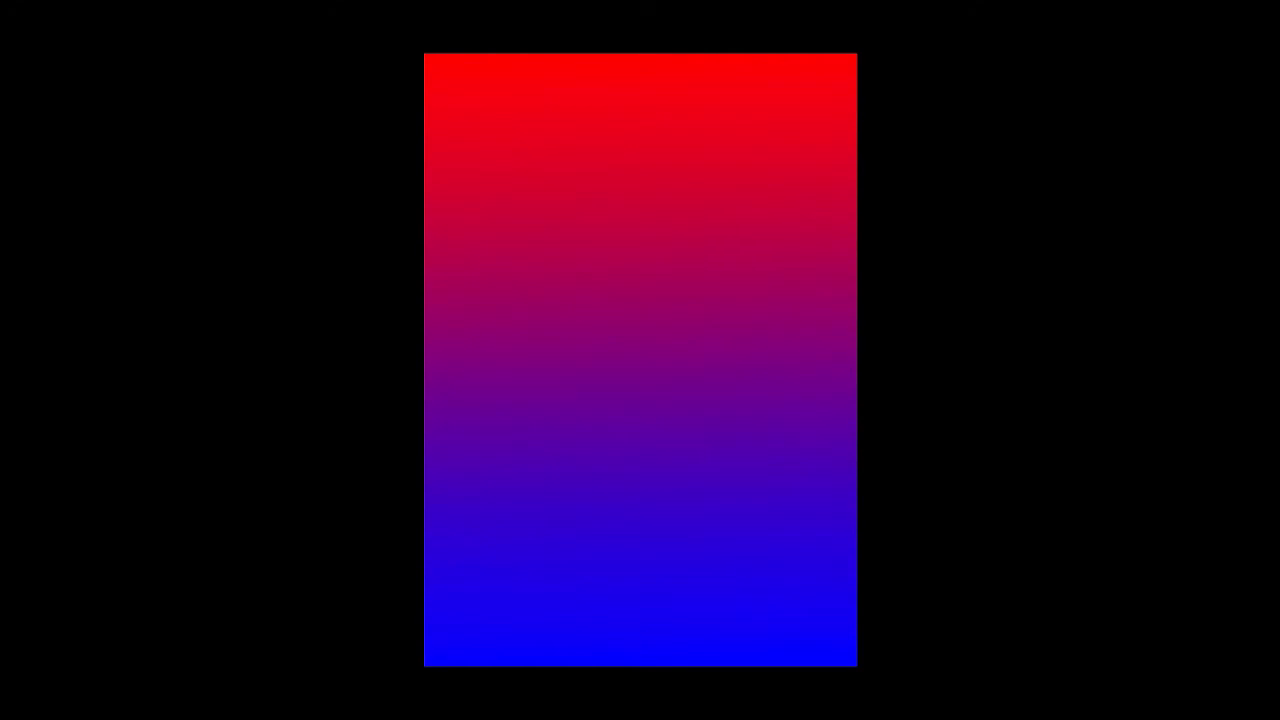
mouse_move(2, 460)
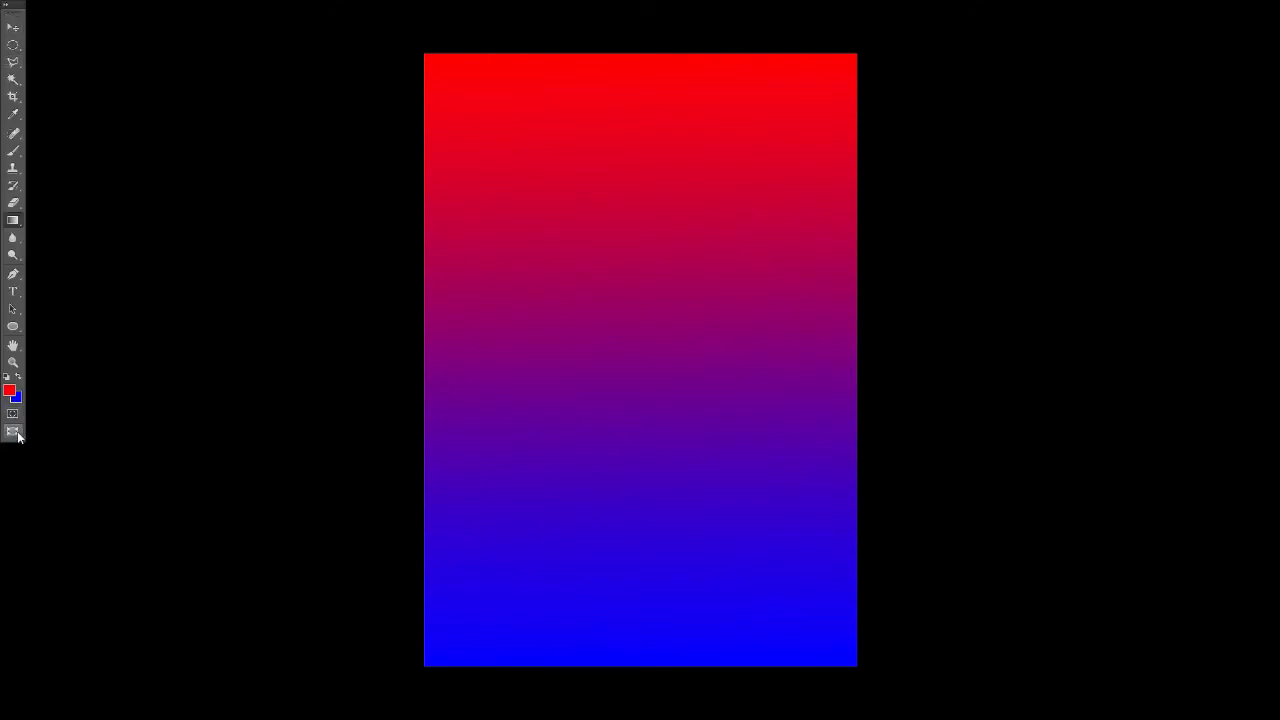
click(14, 433)
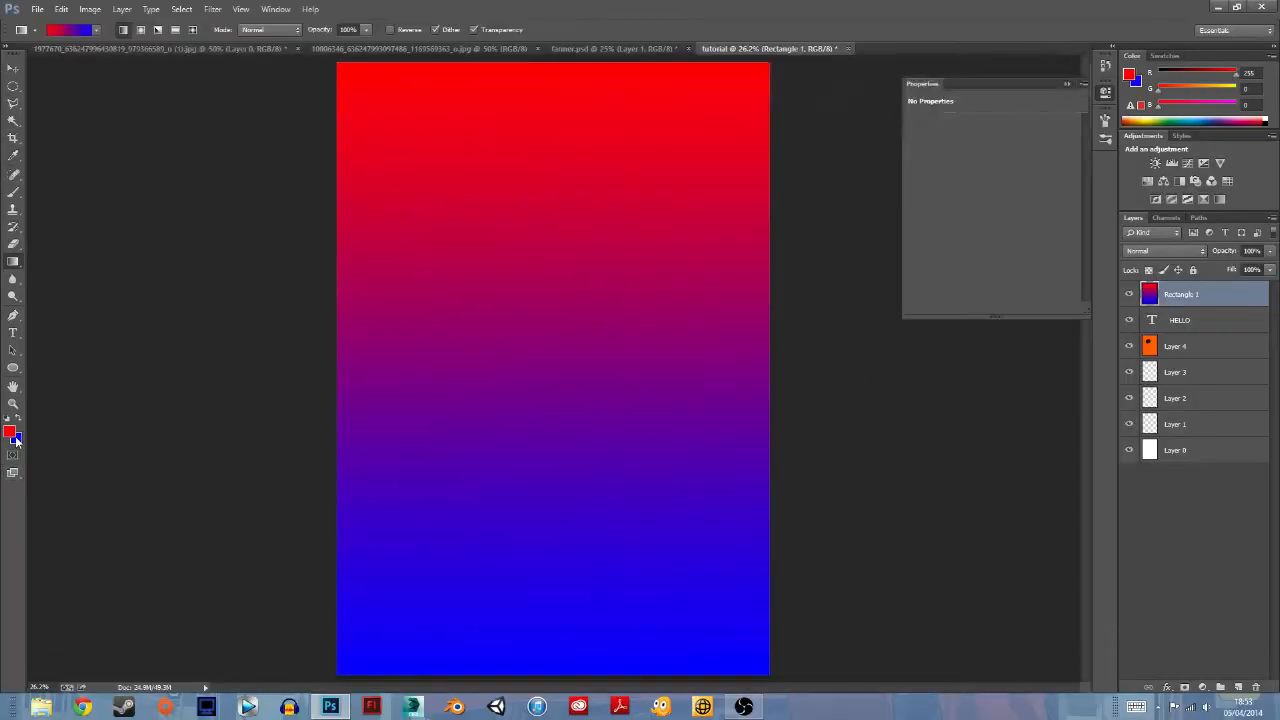
click(1065, 85)
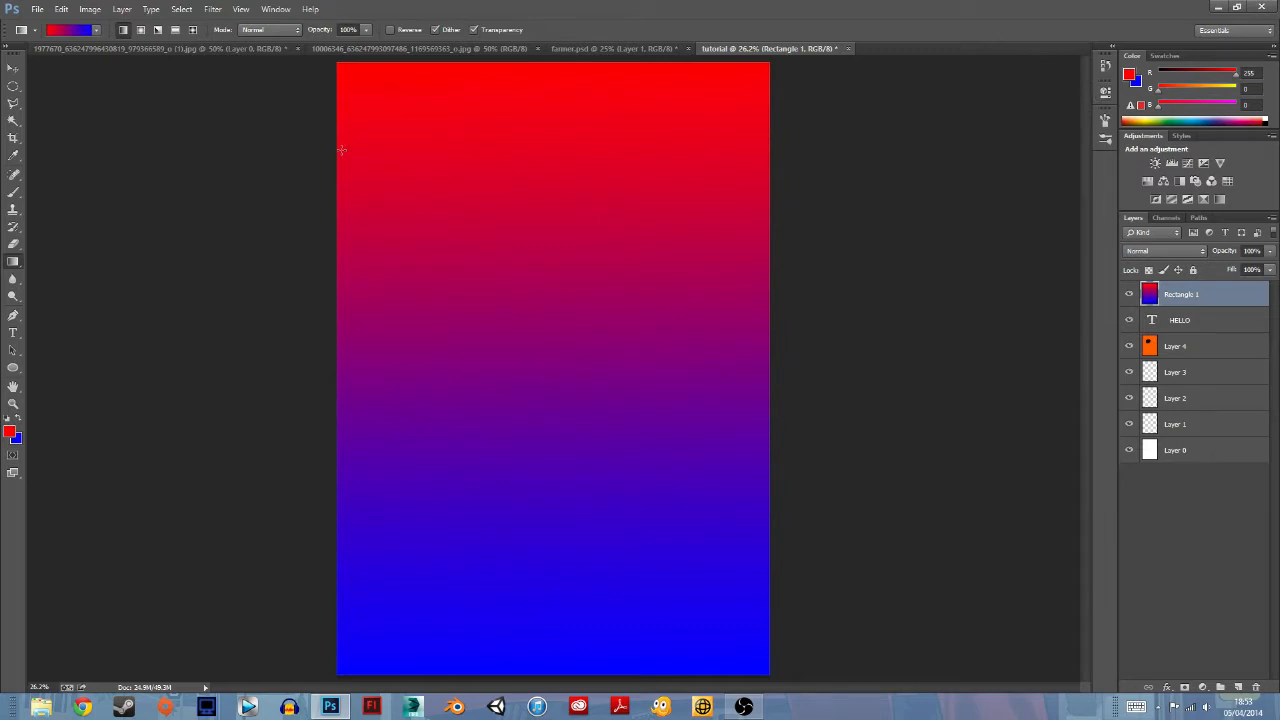
Step: Preview Artistic filters such as Cutout, Fresco and Film Grain on the gradient layer in the Filter Gallery, then cancel
click(213, 9)
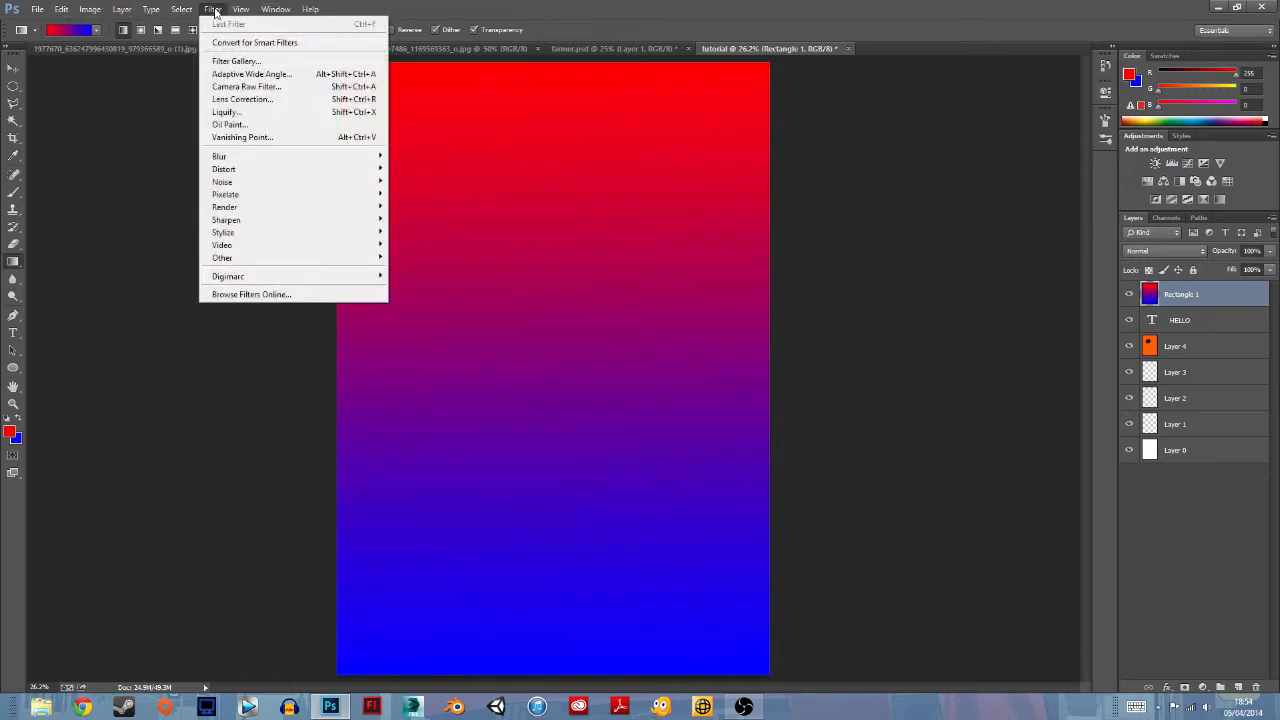
click(231, 63)
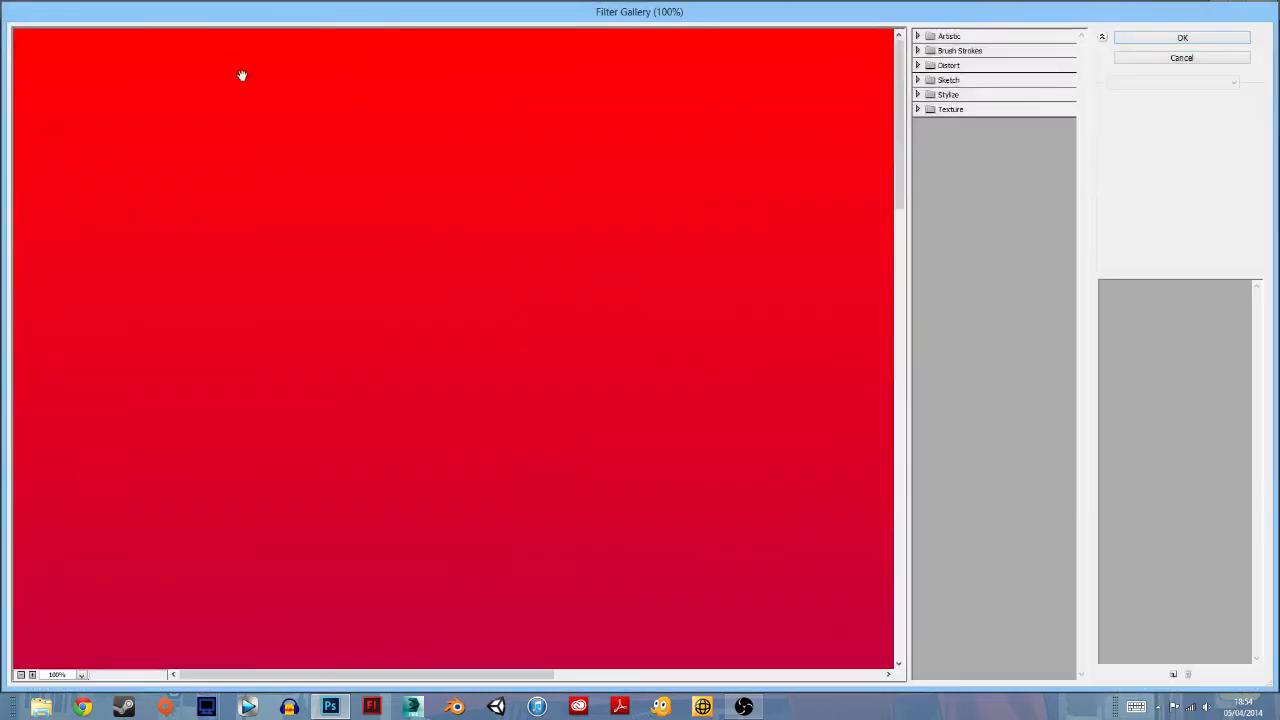
mouse_move(900, 125)
mouse_down()
mouse_move(910, 508)
mouse_move(903, 150)
mouse_up()
click(950, 36)
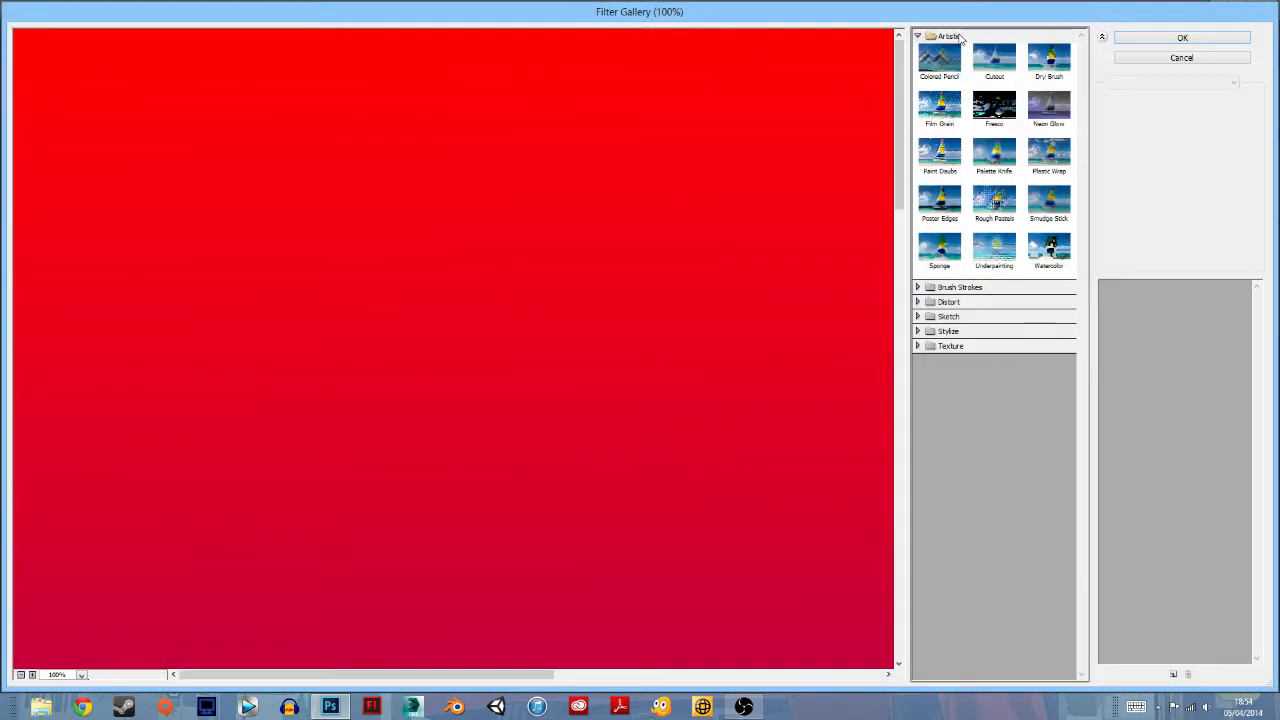
click(938, 62)
click(994, 62)
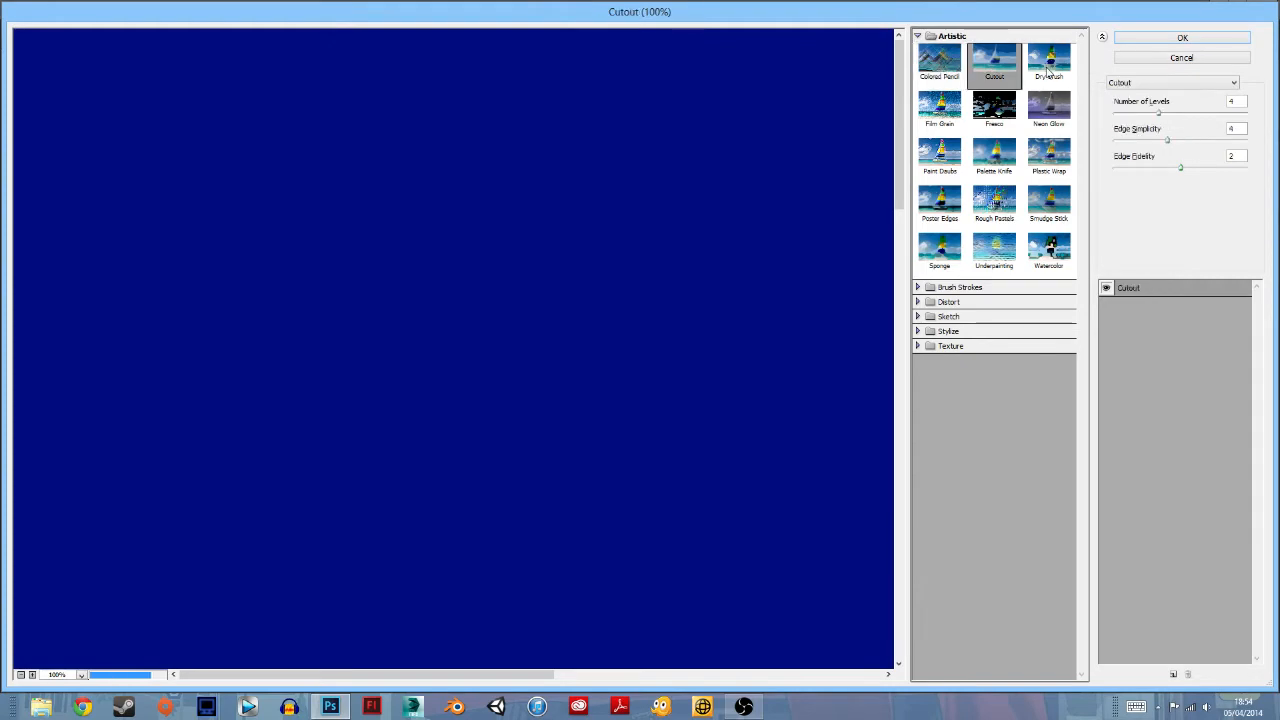
click(1045, 110)
click(994, 105)
click(939, 105)
click(1181, 57)
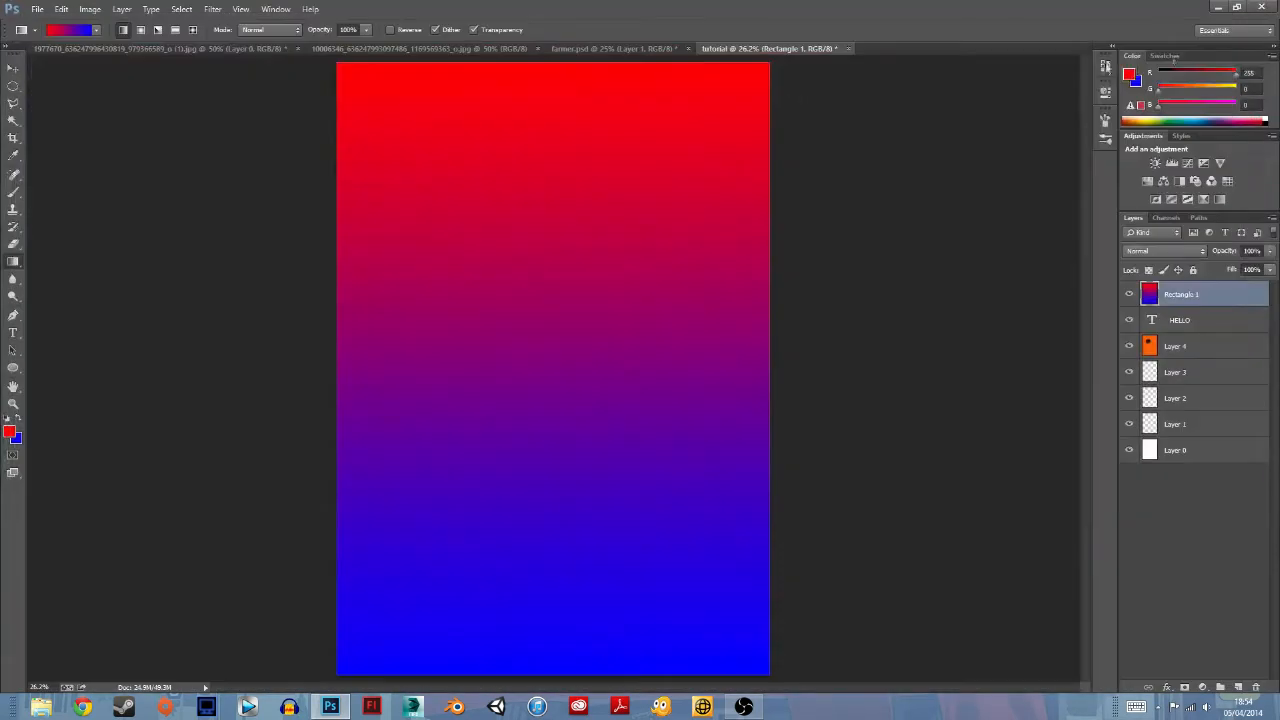
Step: Switch to the creature drawing and open its layer in the Filter Gallery with the preview at 50%
click(118, 48)
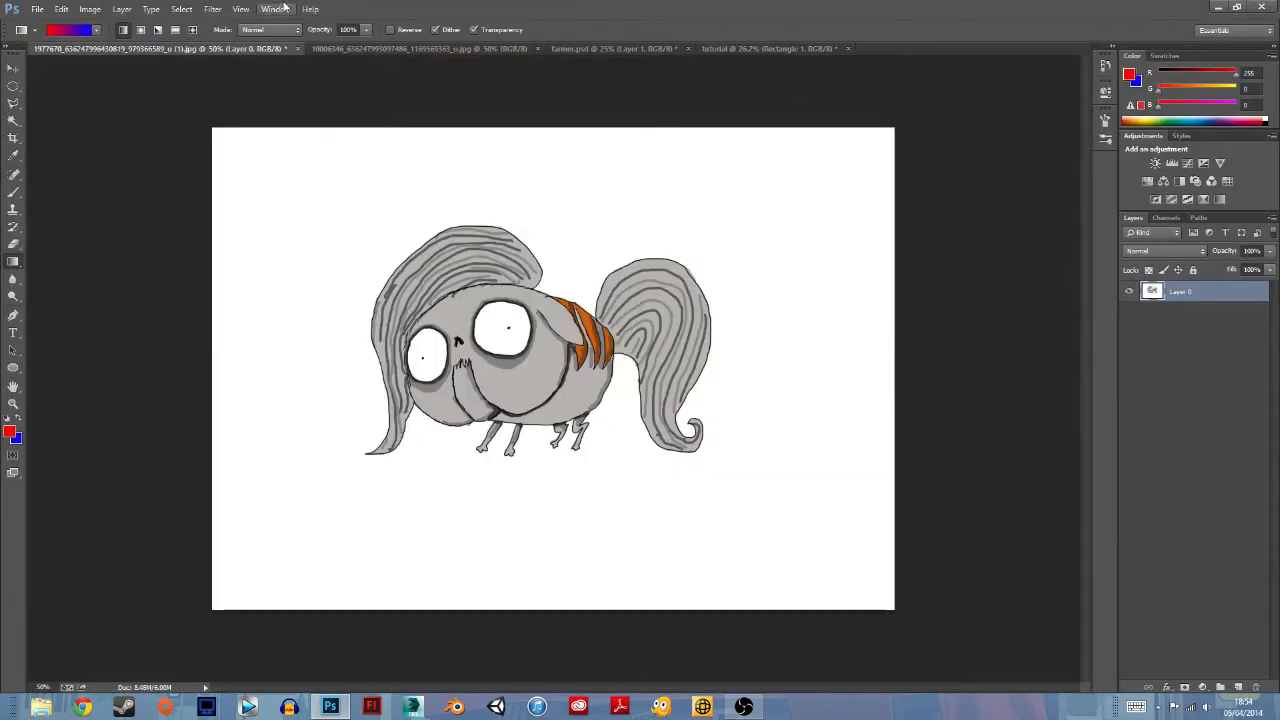
click(212, 9)
click(229, 60)
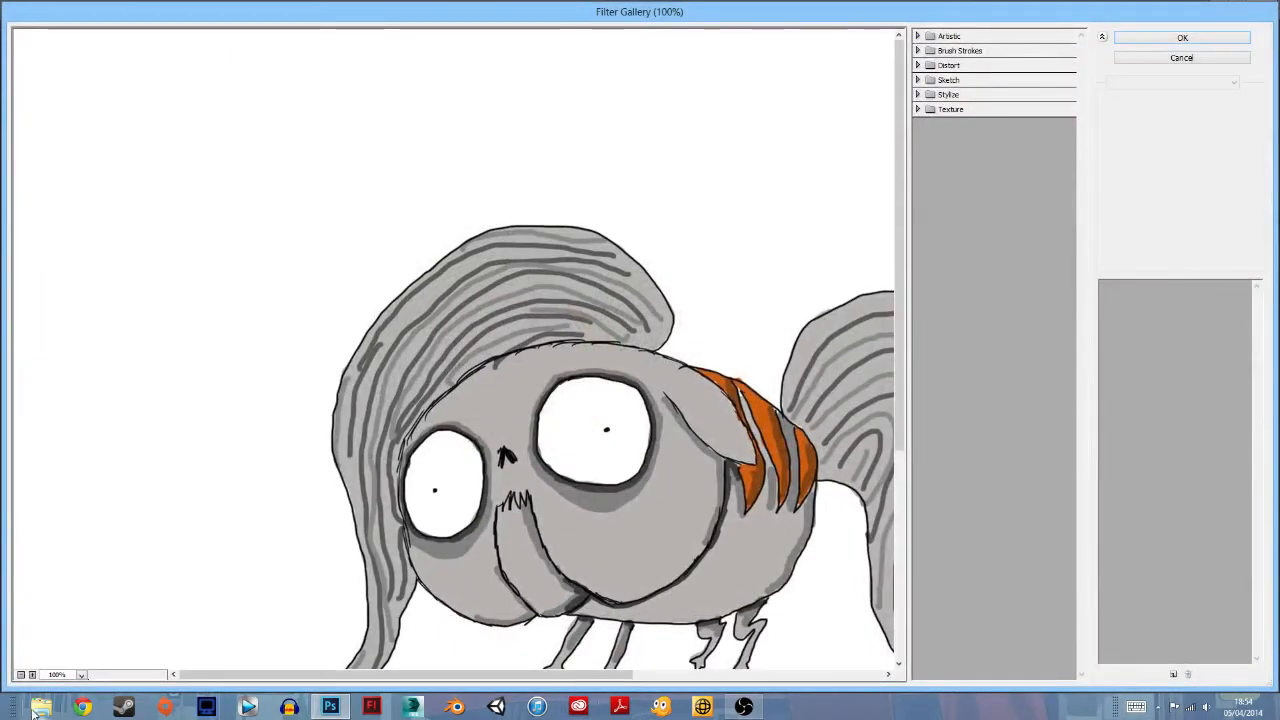
click(20, 675)
click(20, 675)
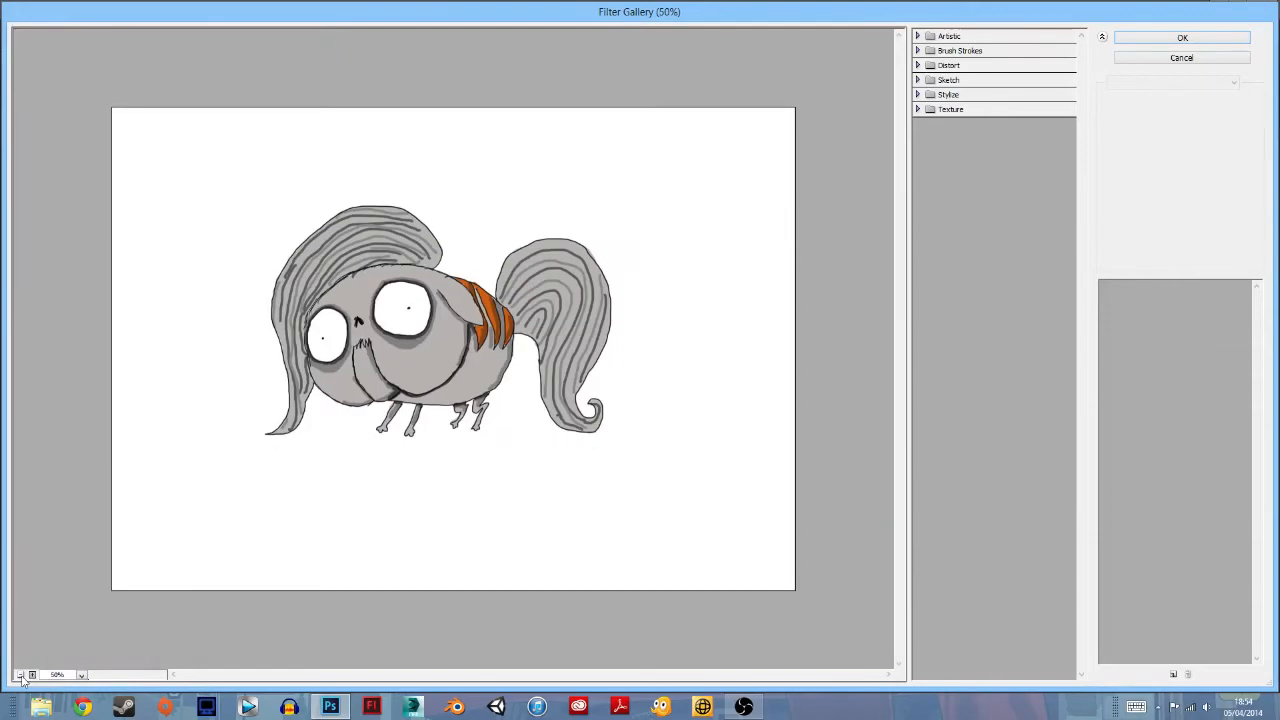
Step: Preview the Artistic filters Colored Pencil, Cutout, Dry Brush, Fresco, Watercolor, Underpainting and Sponge on the creature drawing
click(950, 36)
click(940, 60)
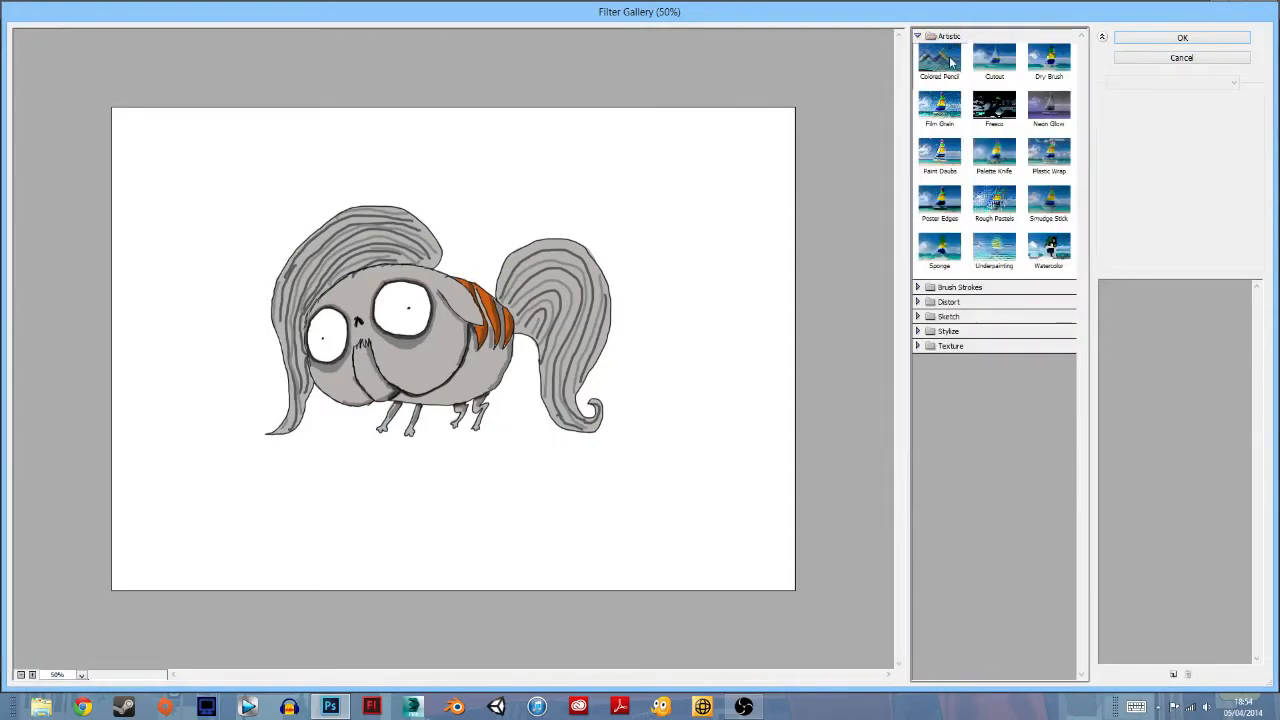
click(996, 75)
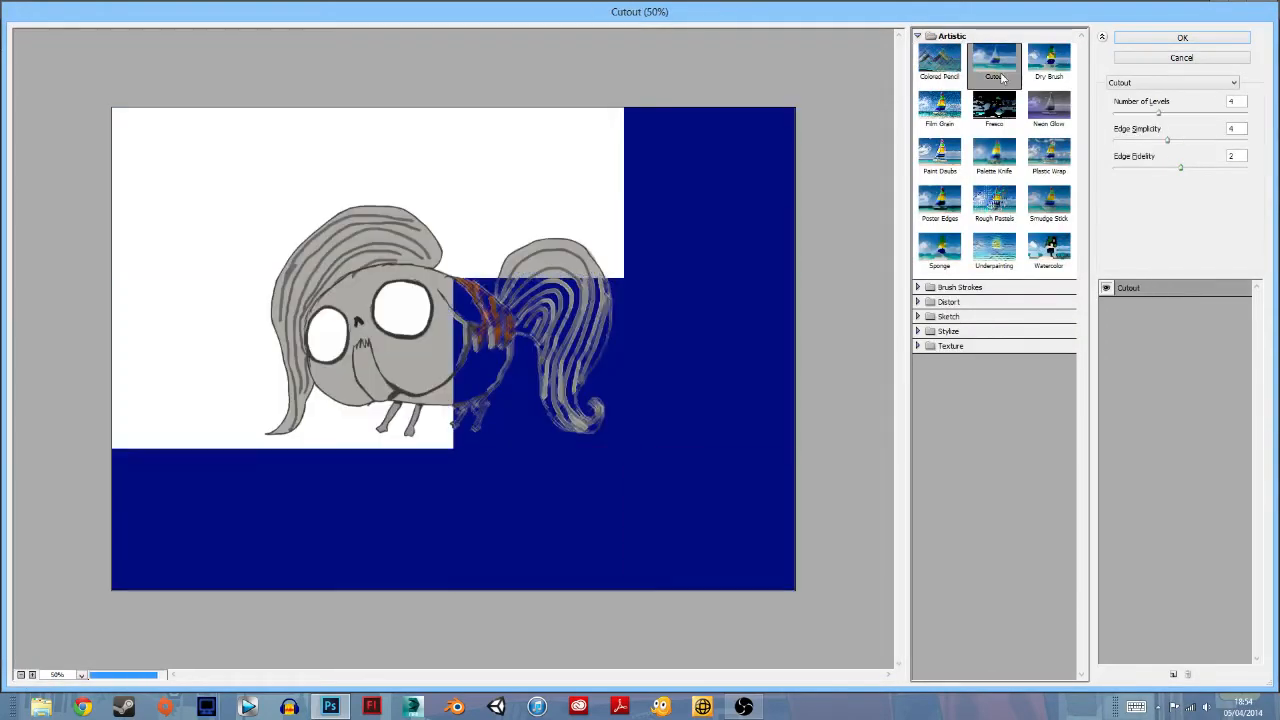
click(1049, 70)
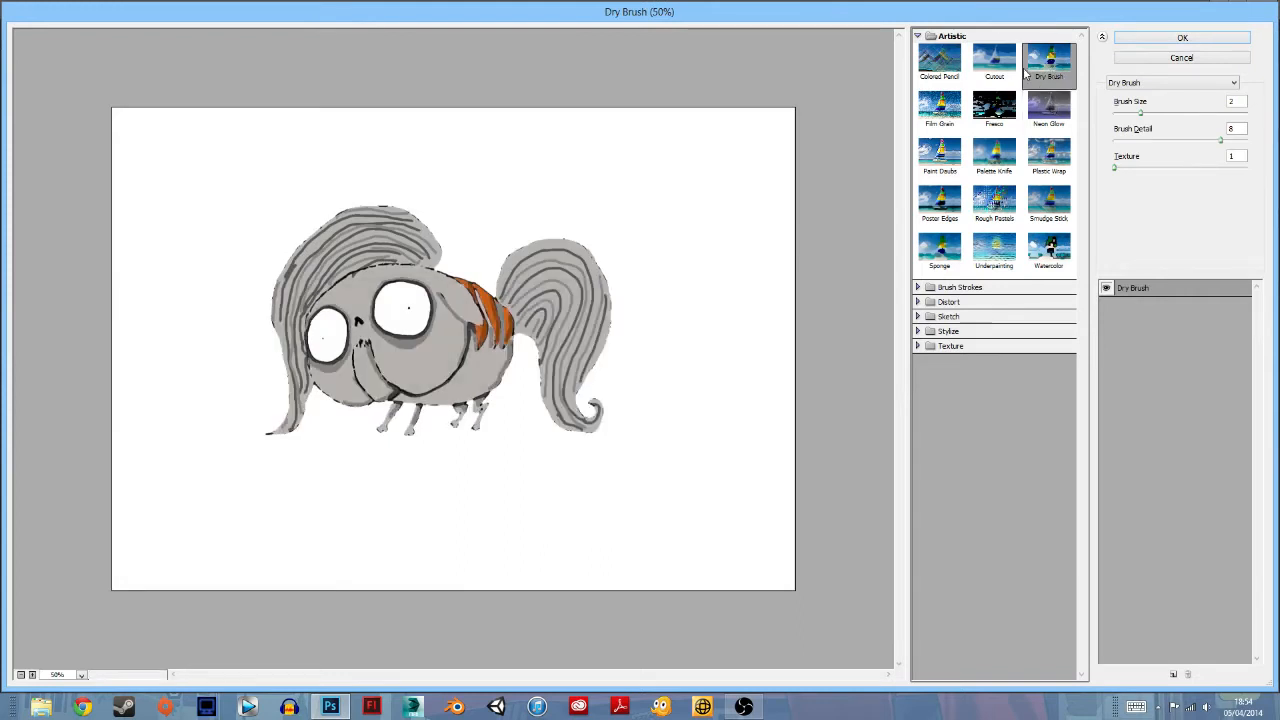
click(1001, 66)
click(994, 105)
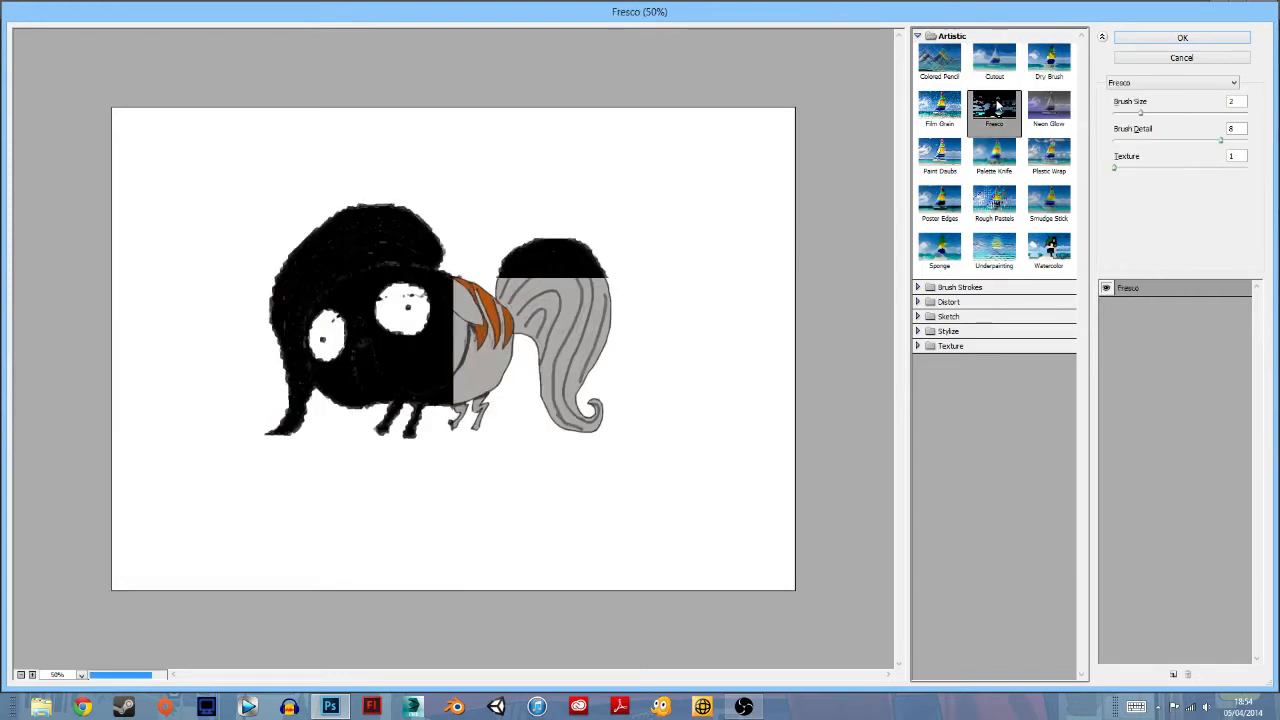
click(1050, 252)
click(994, 250)
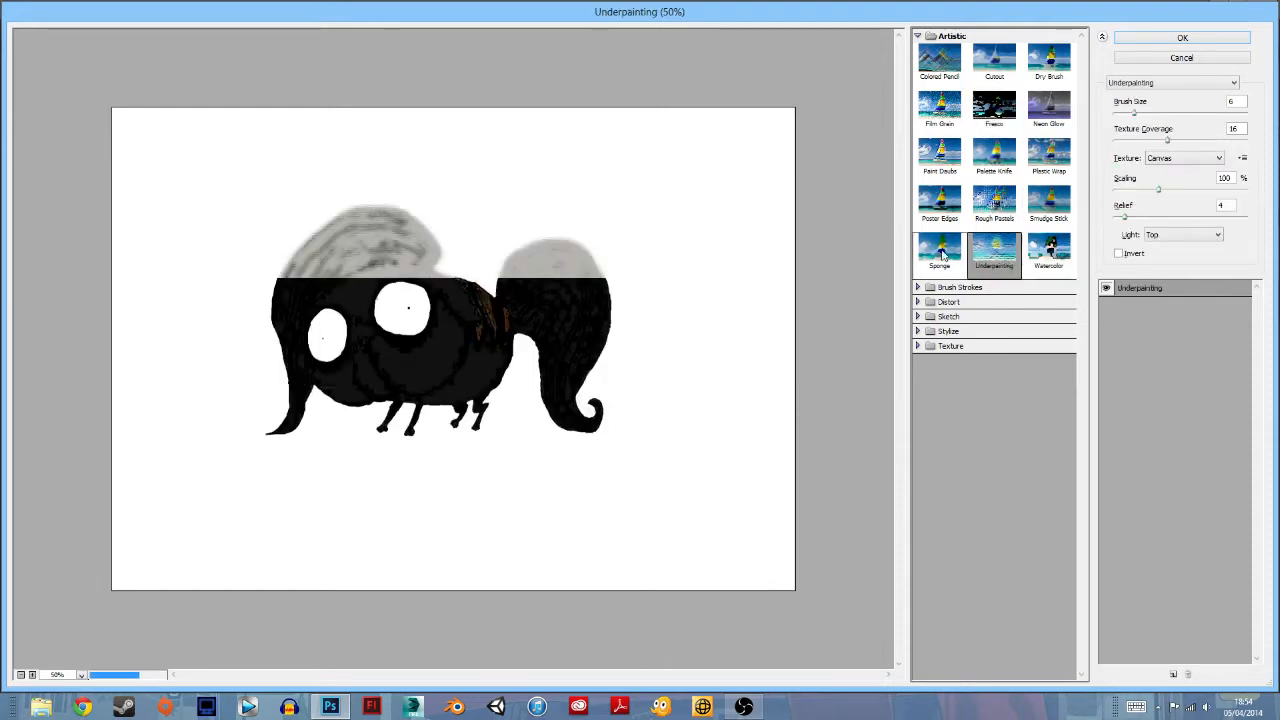
click(939, 250)
Step: Preview the Texture filters Craquelure and Grain and the Stylize filter Glowing Edges on the creature drawing
click(960, 346)
click(940, 370)
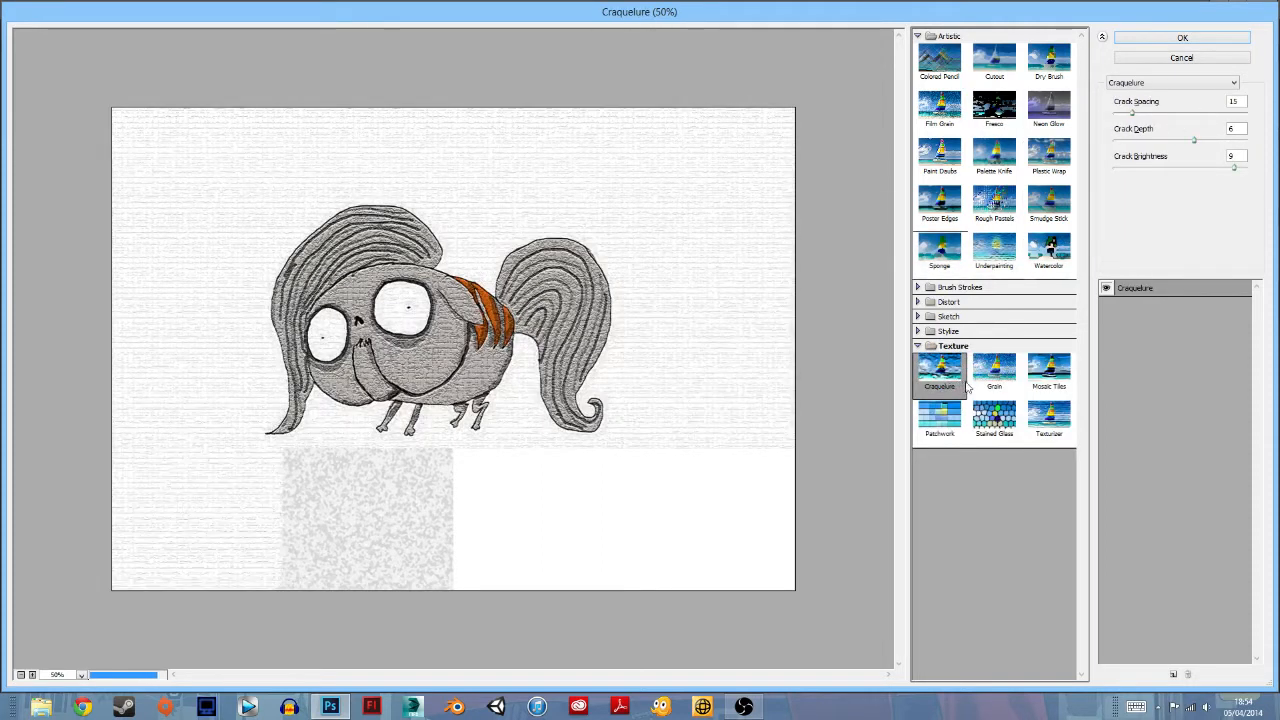
click(992, 380)
click(948, 331)
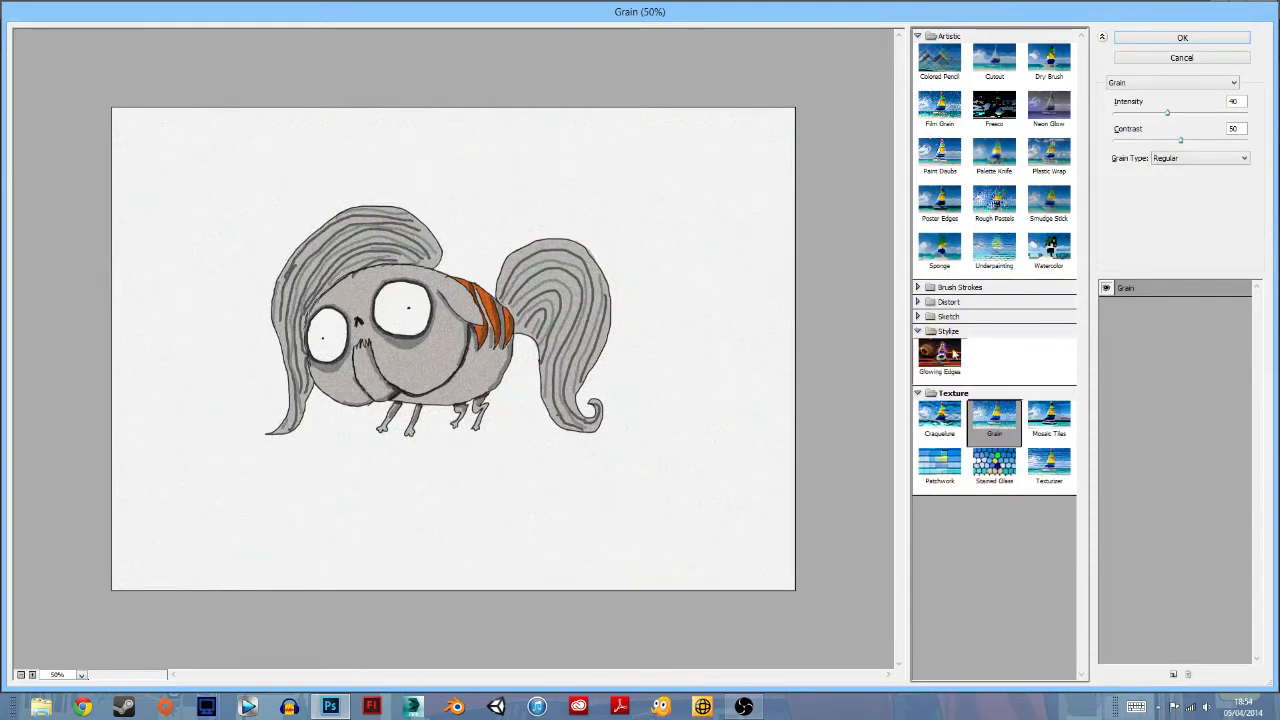
click(946, 358)
Step: Preview the Sketch filters Bas Relief, Chalk & Charcoal, Charcoal and Conté Crayon on the creature drawing
click(948, 316)
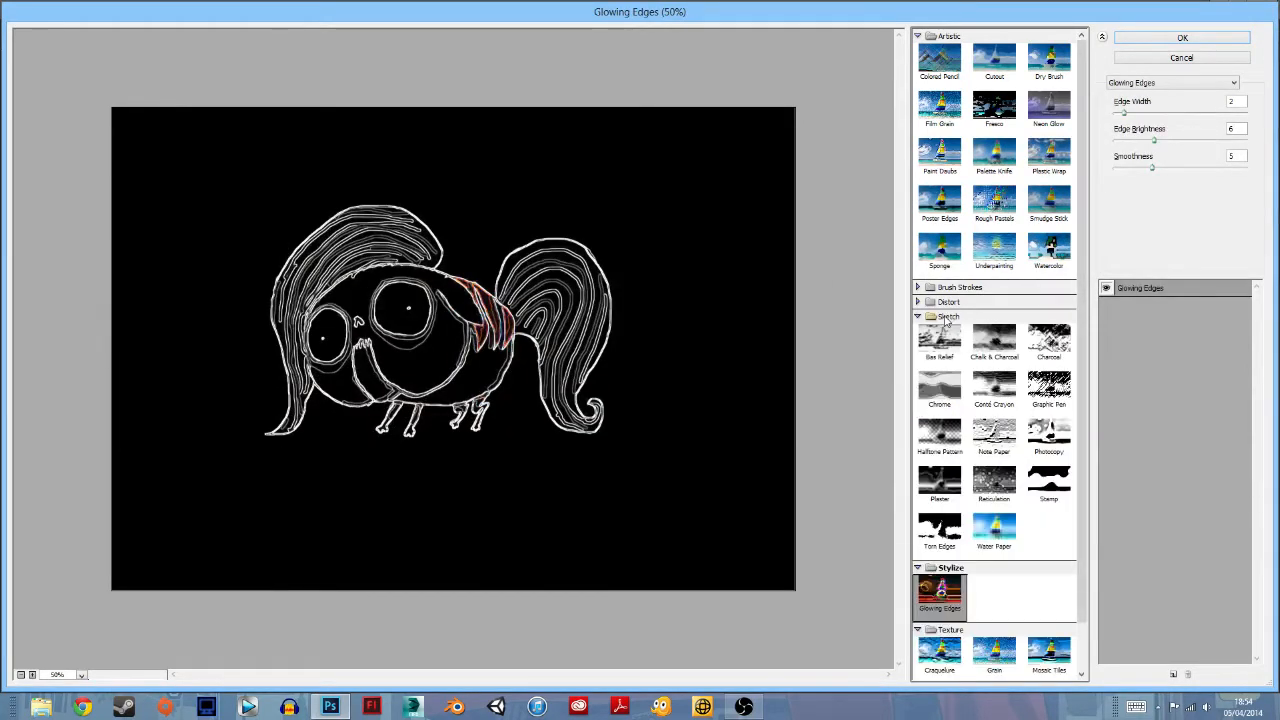
click(939, 342)
click(994, 342)
click(1048, 342)
click(994, 390)
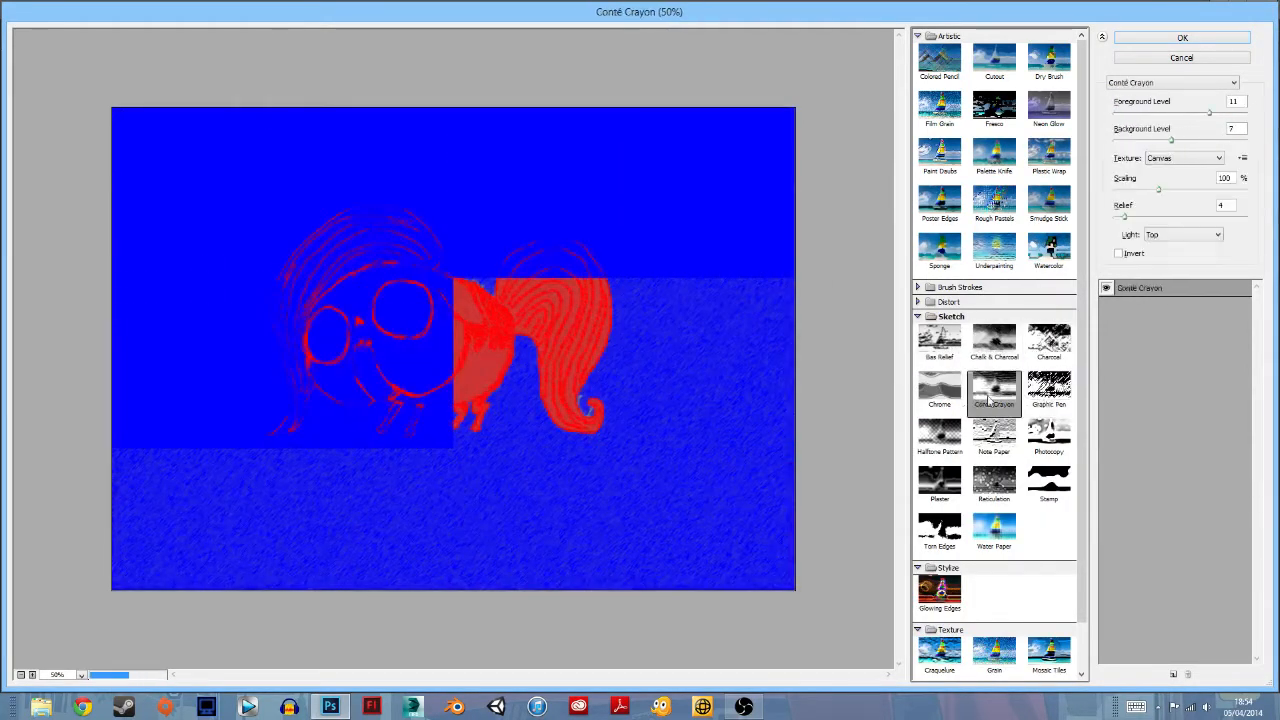
Step: Preview the Distort filters Diffuse Glow, Glass and Ocean Ripple on the creature drawing
click(950, 304)
click(939, 324)
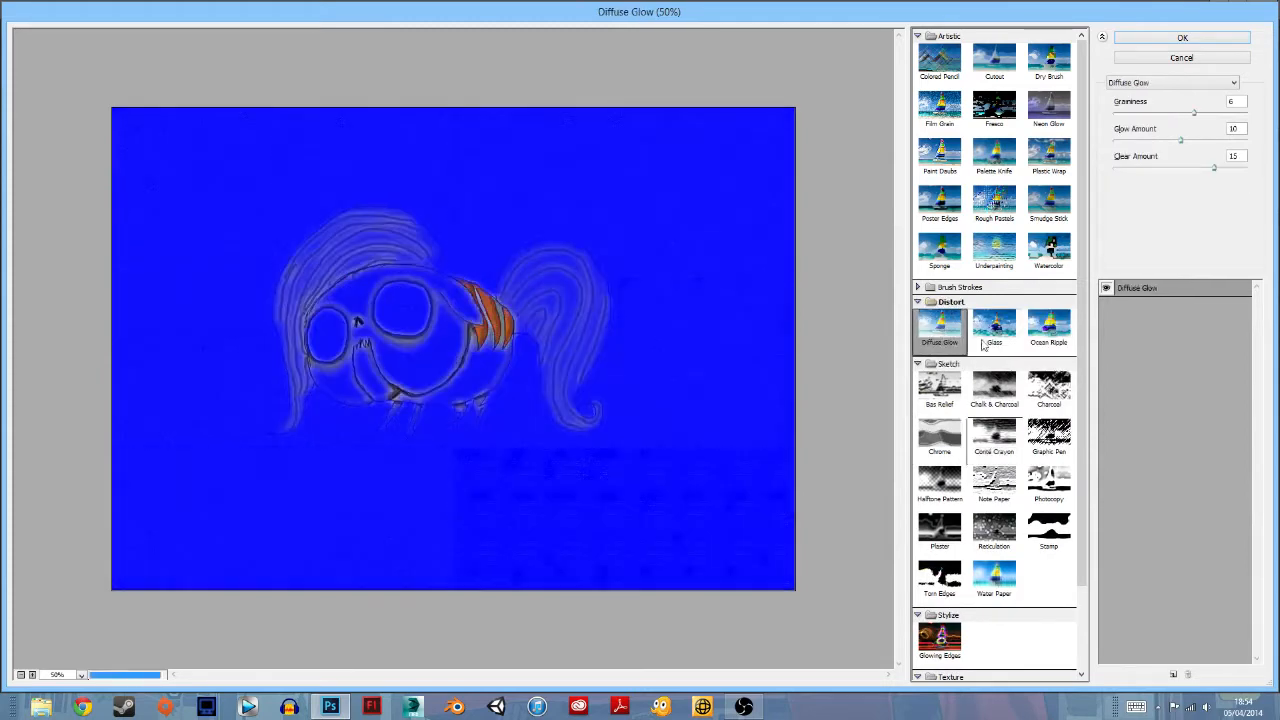
click(994, 324)
click(1048, 324)
Step: Preview the Brush Strokes filters Accented Edges, Angled Strokes, Crosshatch, Spatter and Dark Strokes, and close the Filter Gallery without applying any
click(940, 288)
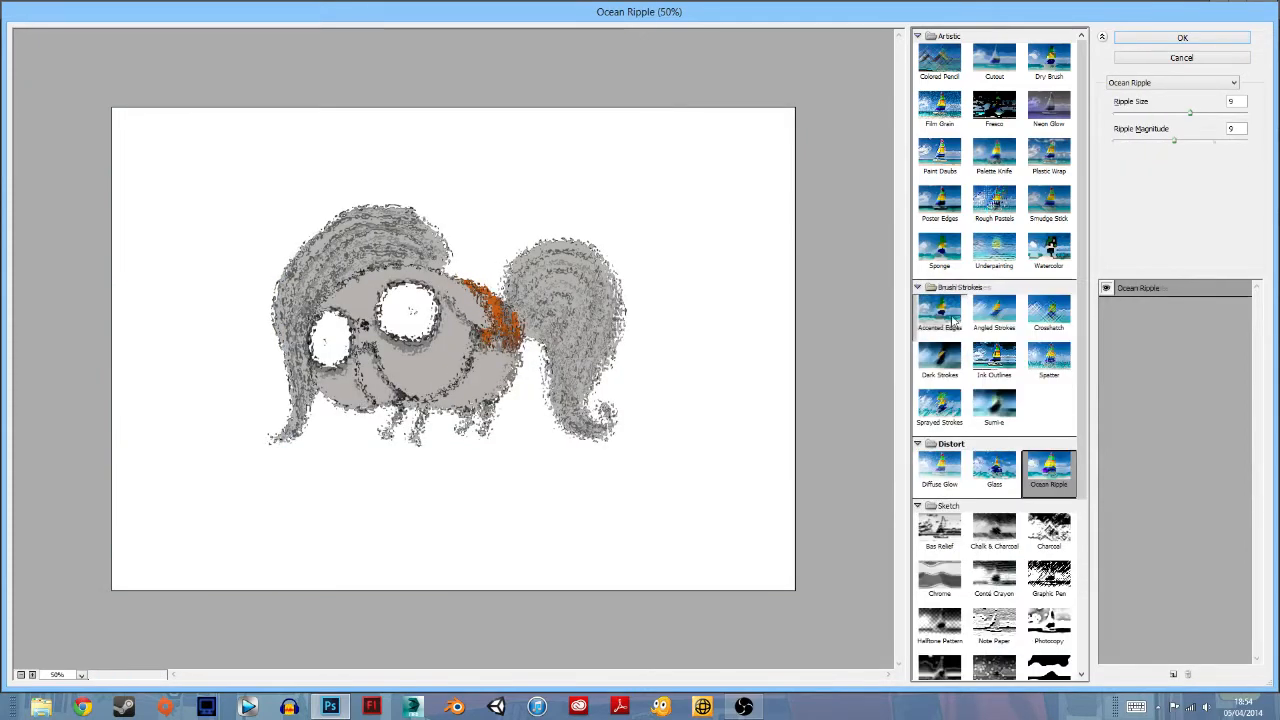
click(939, 312)
click(994, 312)
click(1048, 312)
click(1048, 358)
click(945, 362)
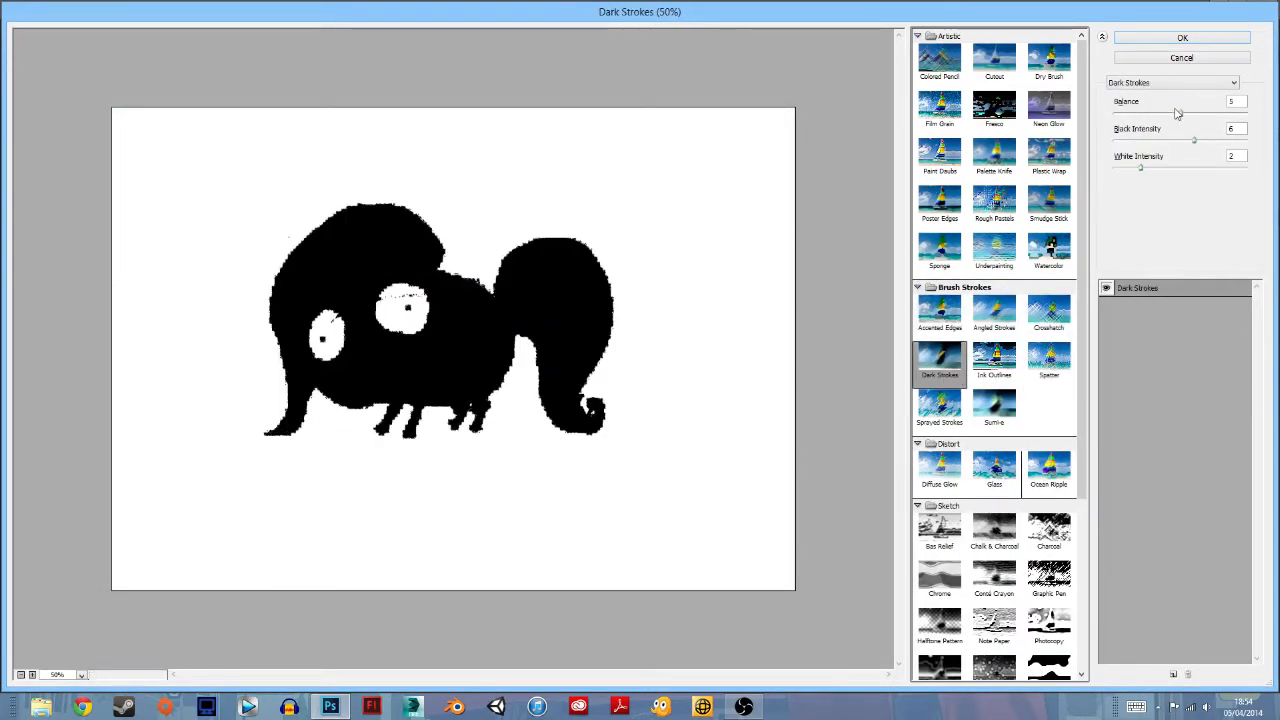
click(1188, 59)
click(151, 10)
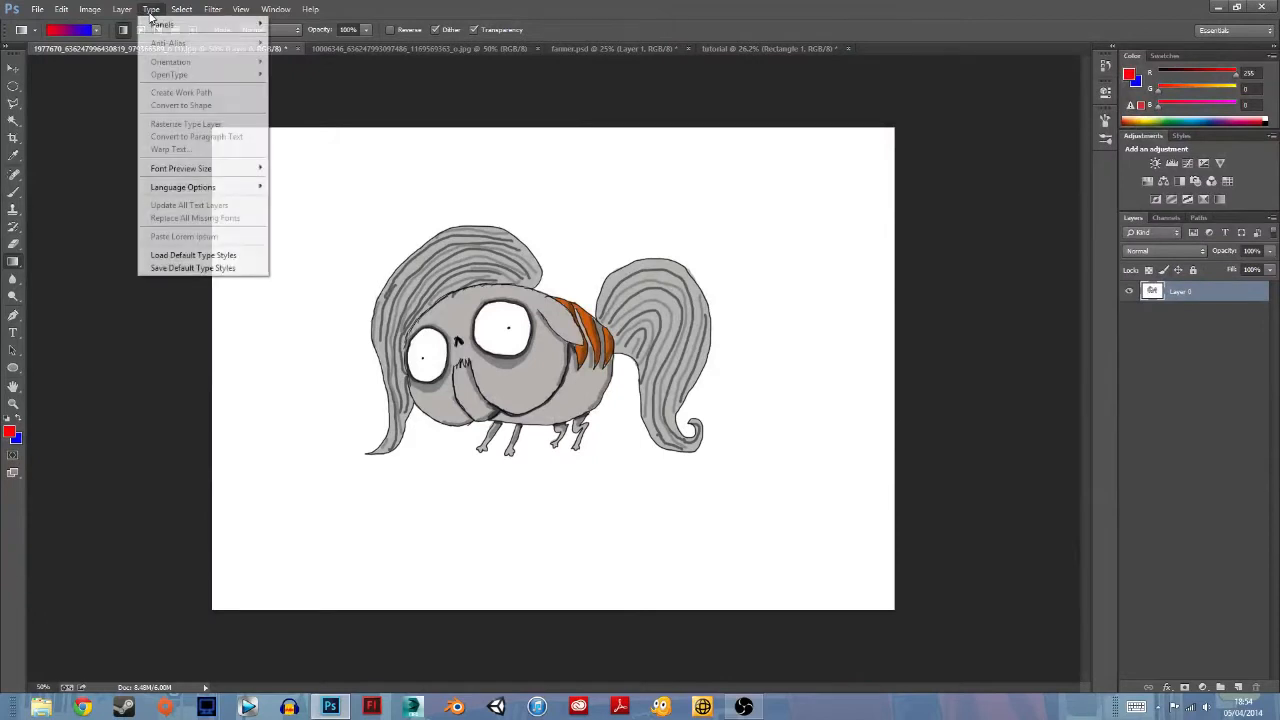
mouse_move(118, 14)
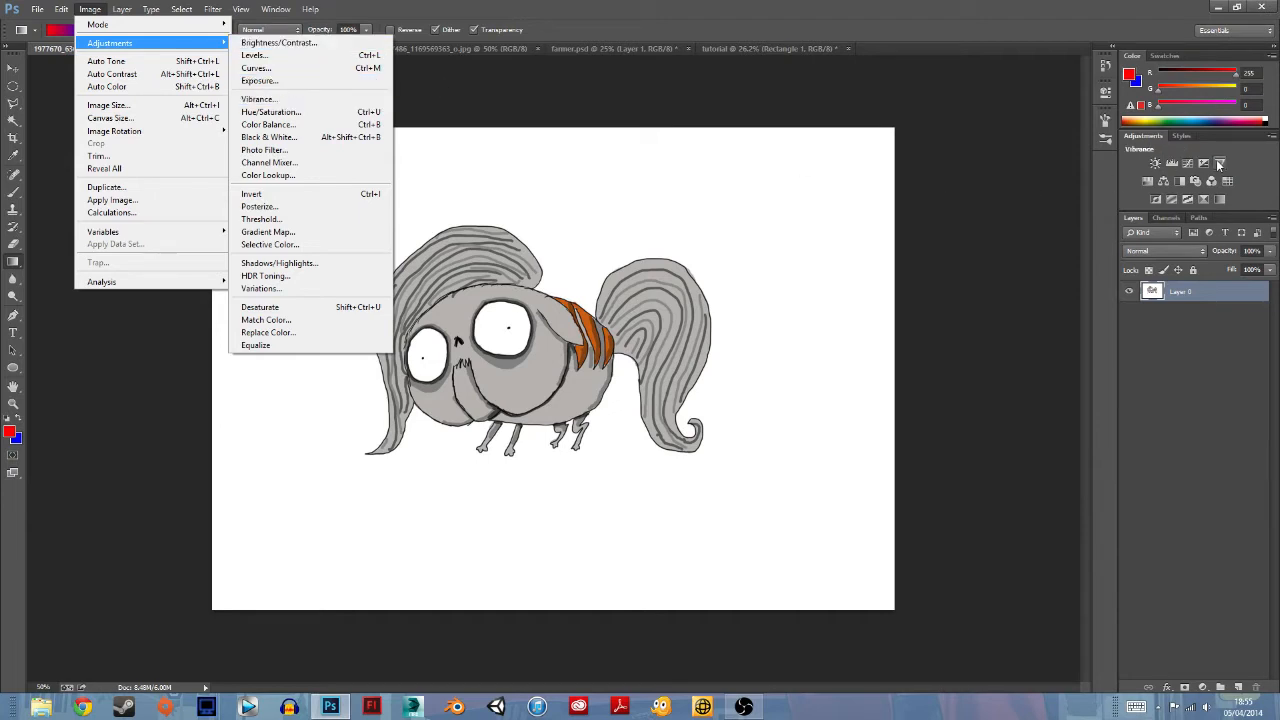
click(1152, 190)
Step: Add Brightness/Contrast, Levels and Curves adjustment layers above the creature drawing's Layer 0, and collapse the Properties panel
click(1155, 163)
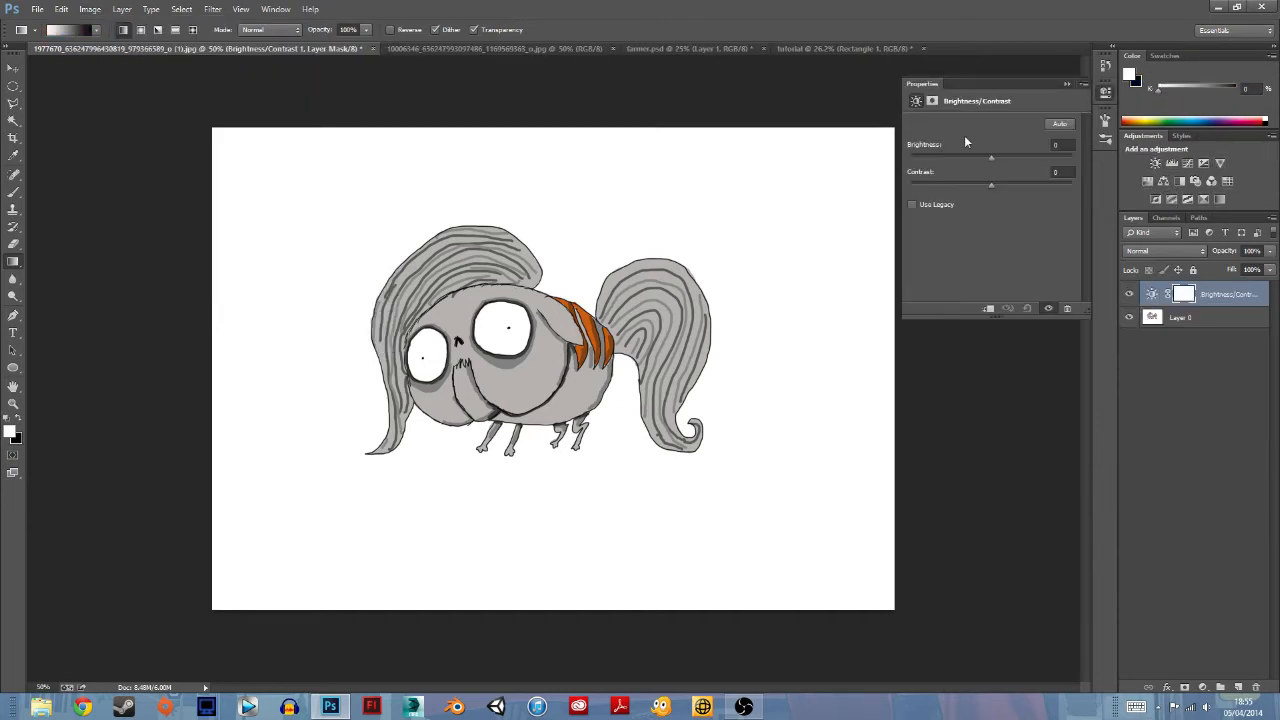
mouse_move(990, 158)
mouse_down()
mouse_move(928, 162)
mouse_move(1100, 160)
mouse_move(990, 168)
mouse_up()
click(1172, 163)
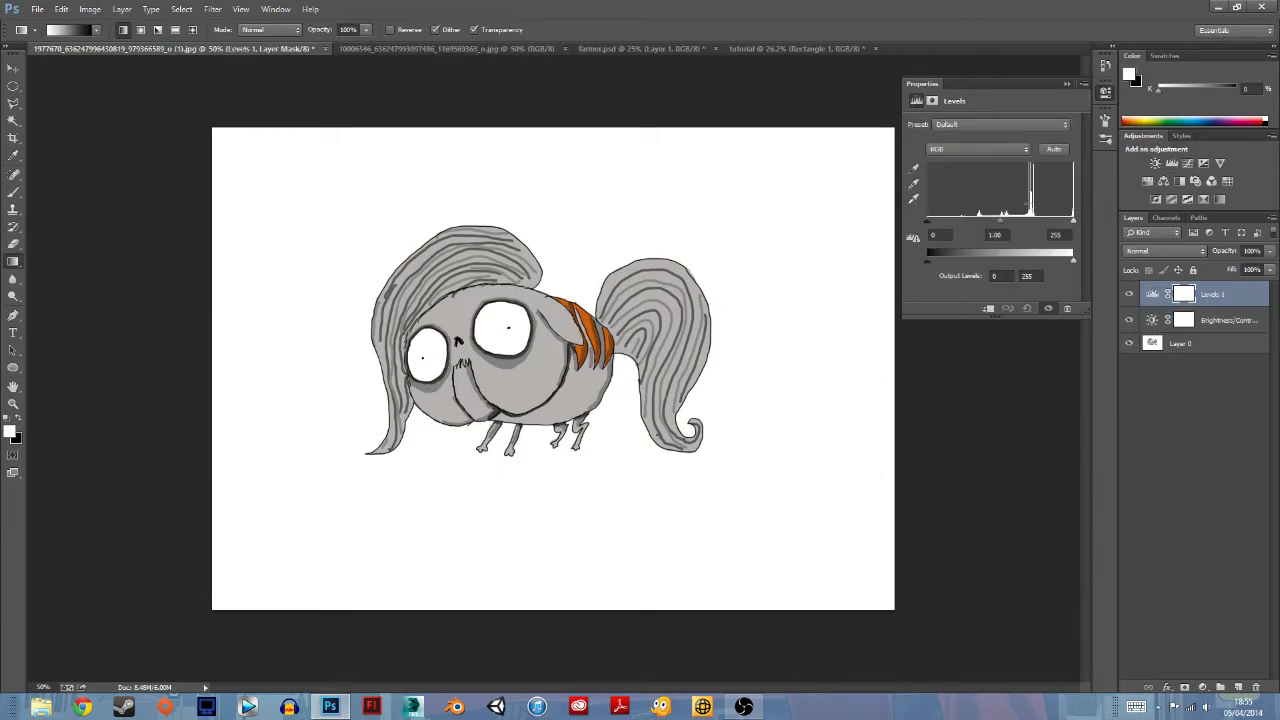
click(1187, 163)
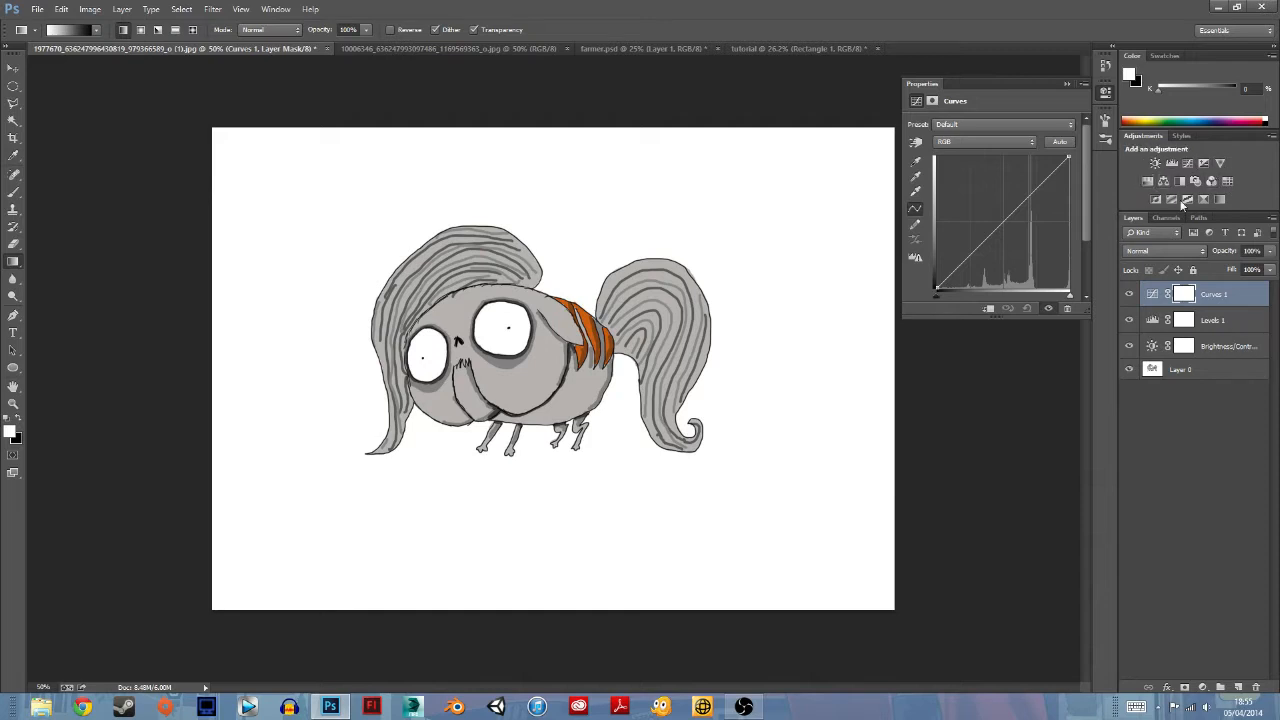
click(1067, 87)
Step: Look at the creature drawing's image size settings and close them without changing anything
click(122, 10)
mouse_move(100, 20)
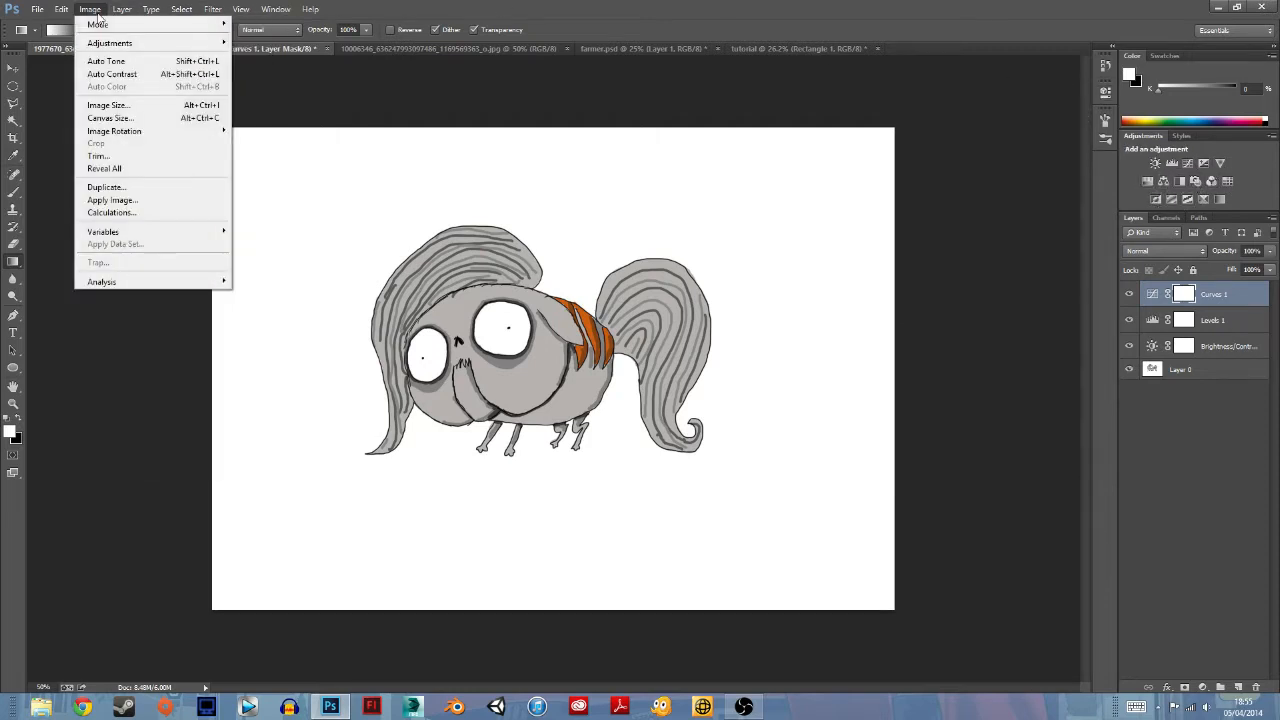
click(107, 105)
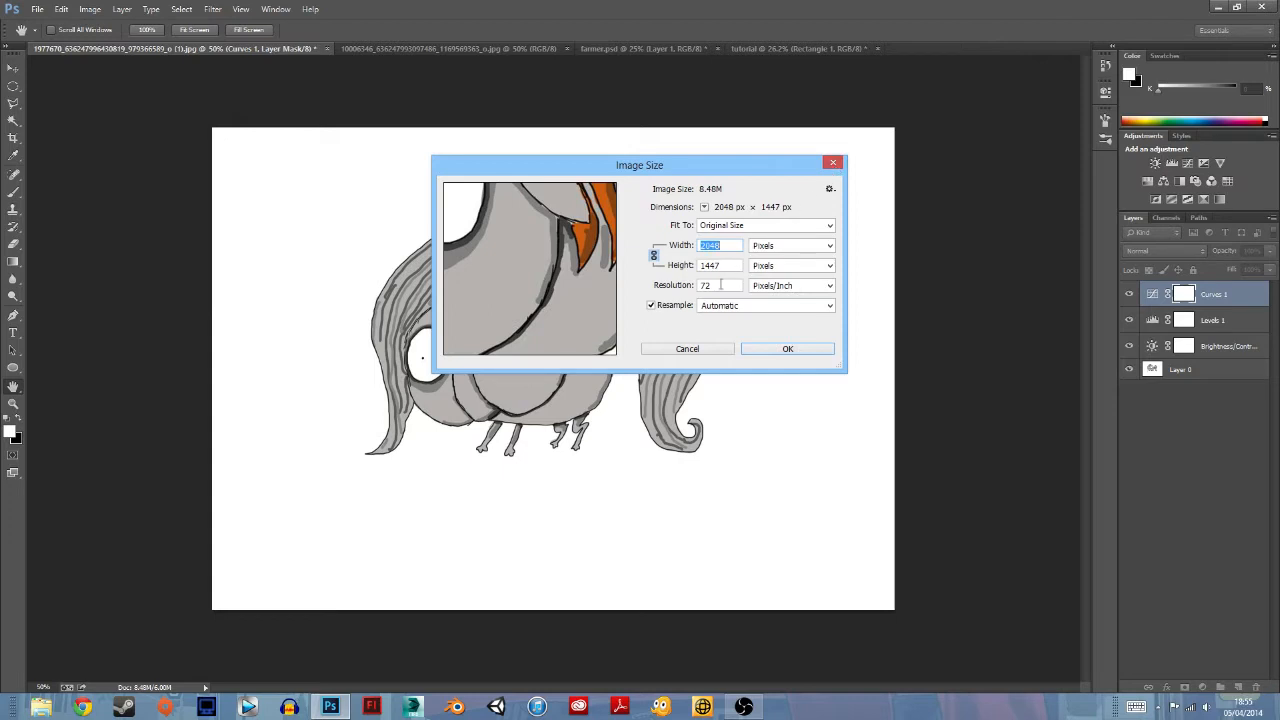
click(836, 164)
click(90, 9)
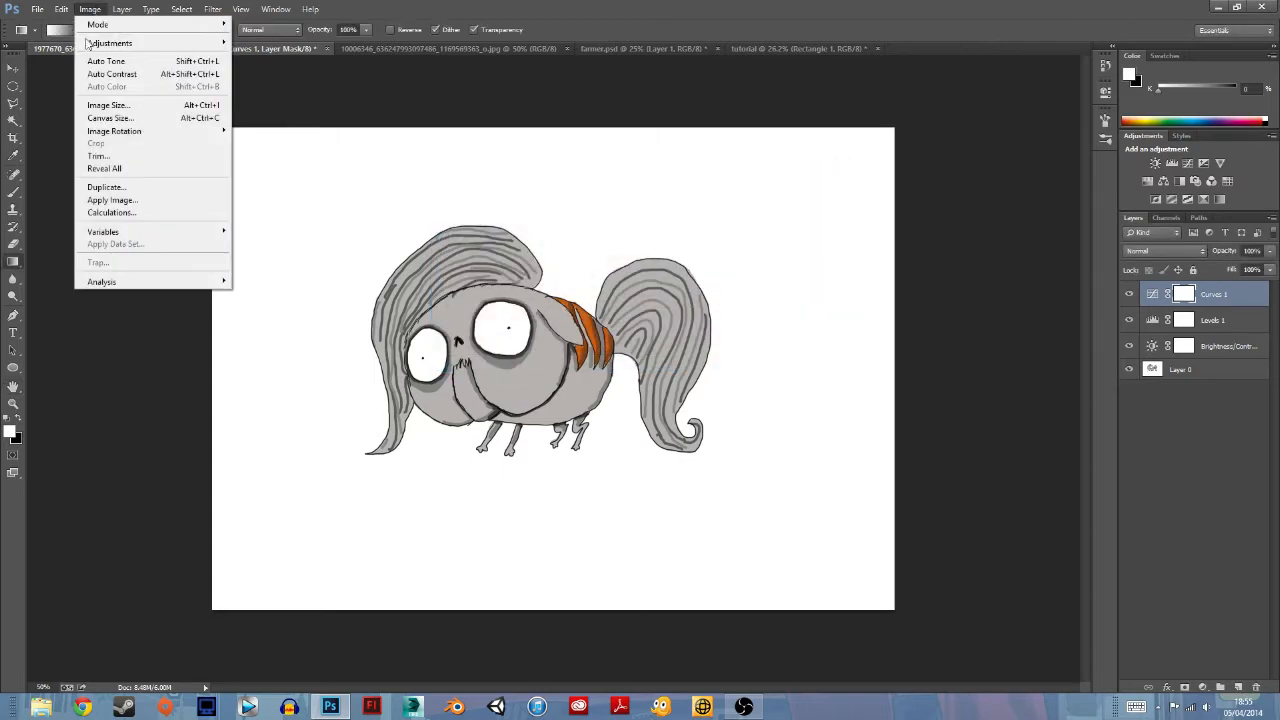
mouse_move(112, 131)
mouse_move(61, 10)
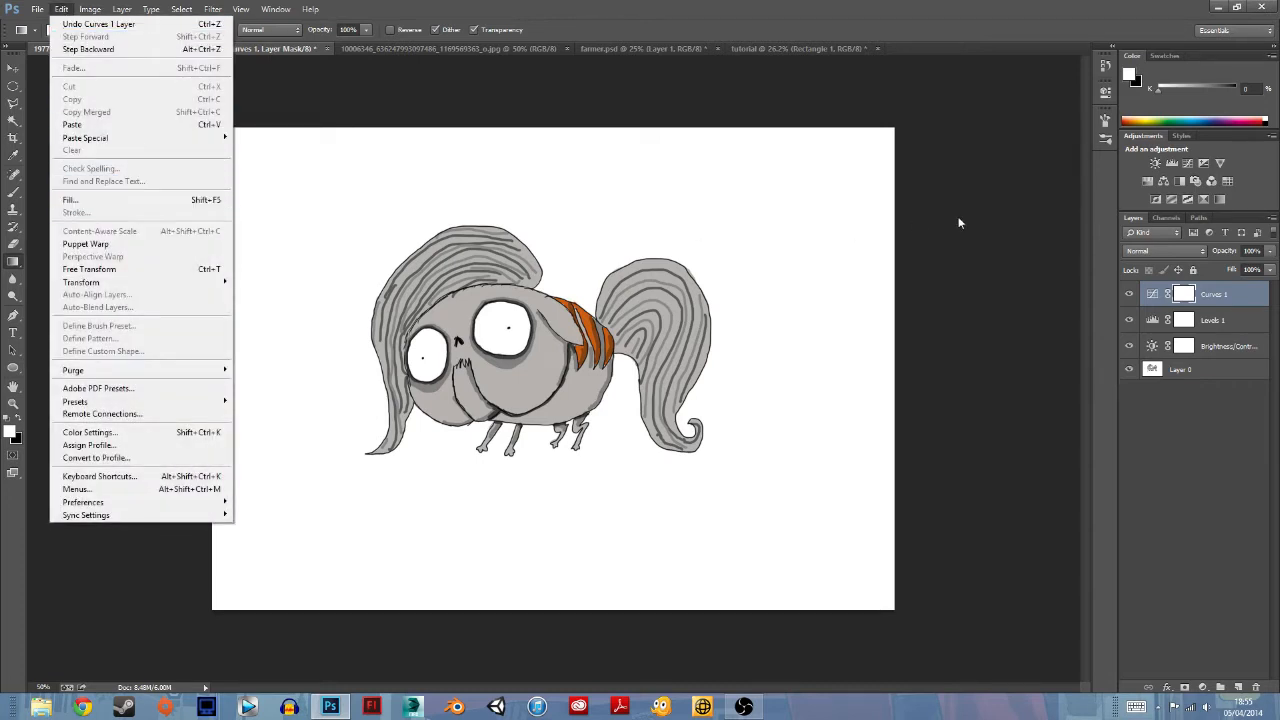
Step: Delete the Curves 1, Levels 1 and Brightness/Contrast adjustment layers, leaving only Layer 0
click(1210, 303)
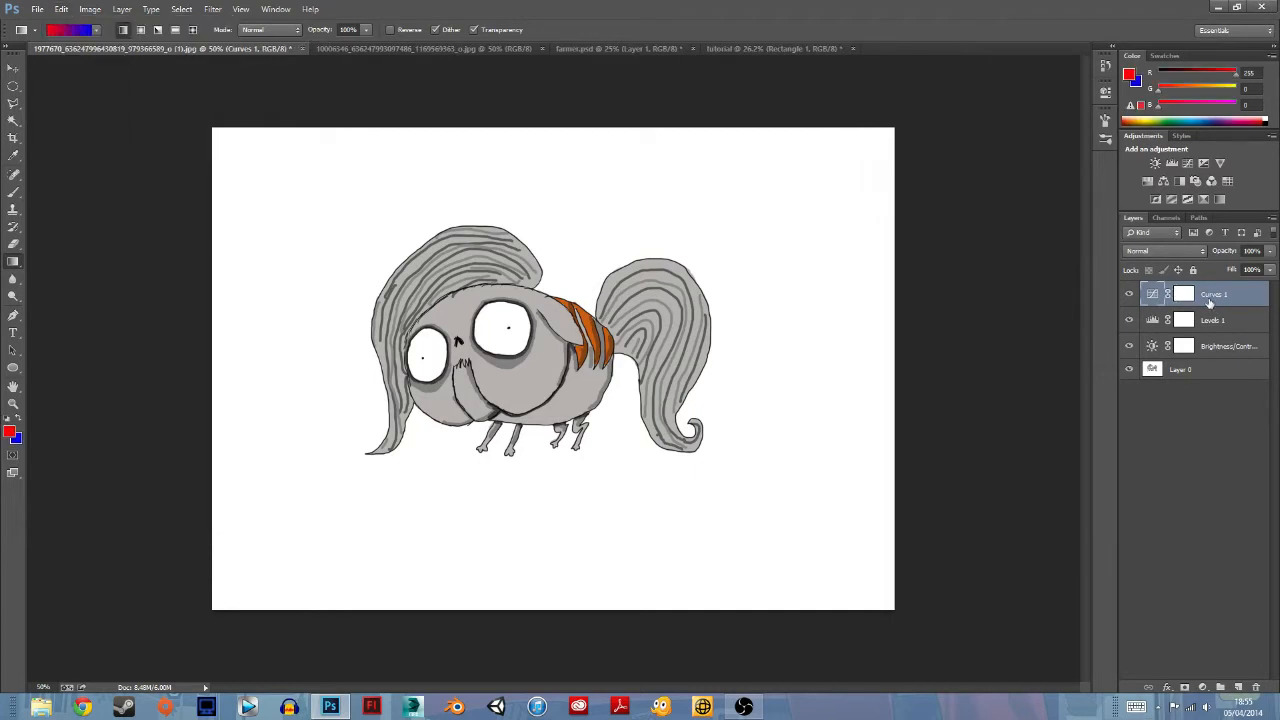
key(Delete)
key(Delete)
key(Delete)
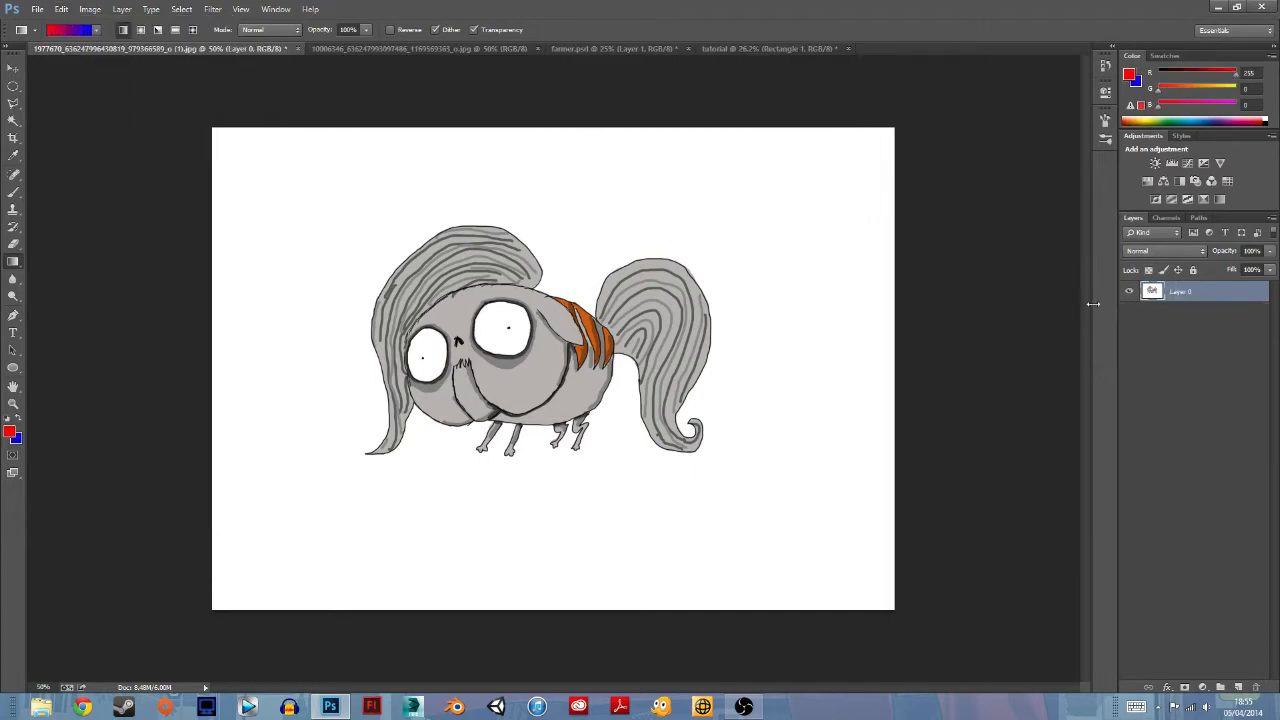
Step: Fill Layer 0 with solid red (255, 0, 0) in Normal mode at 100% opacity, and undo the fill
click(61, 9)
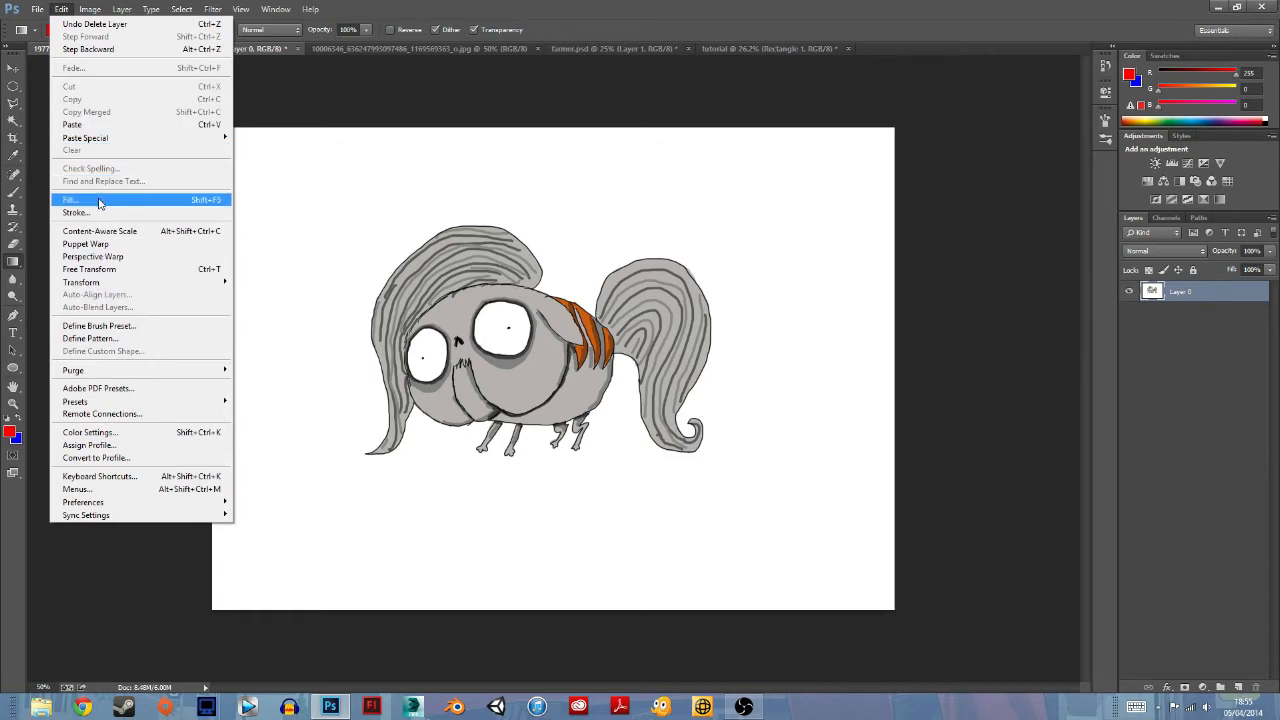
click(99, 204)
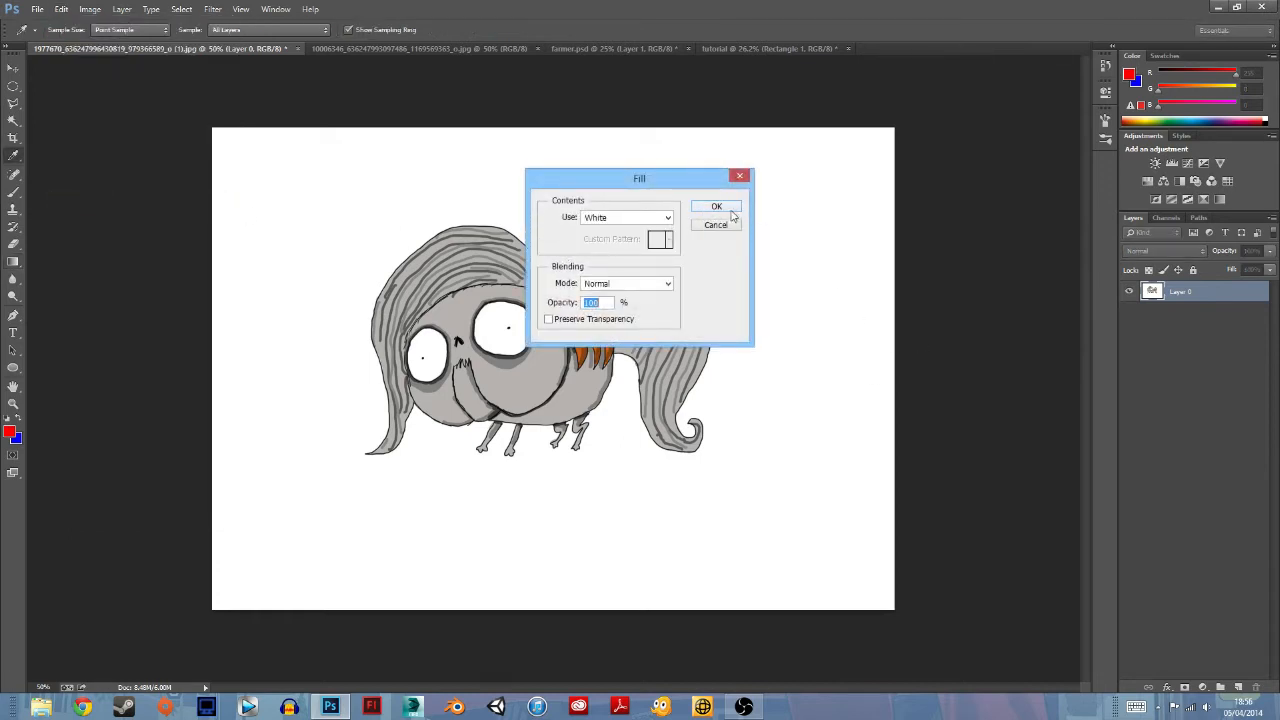
click(666, 219)
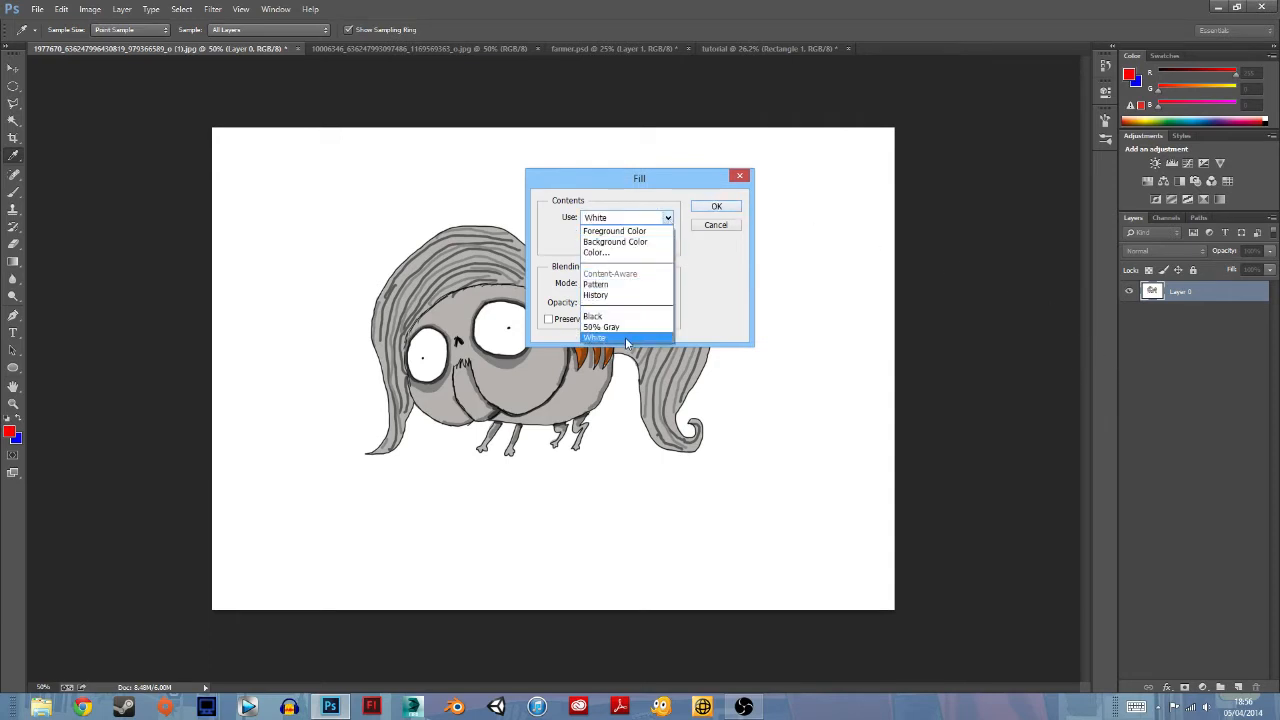
click(600, 252)
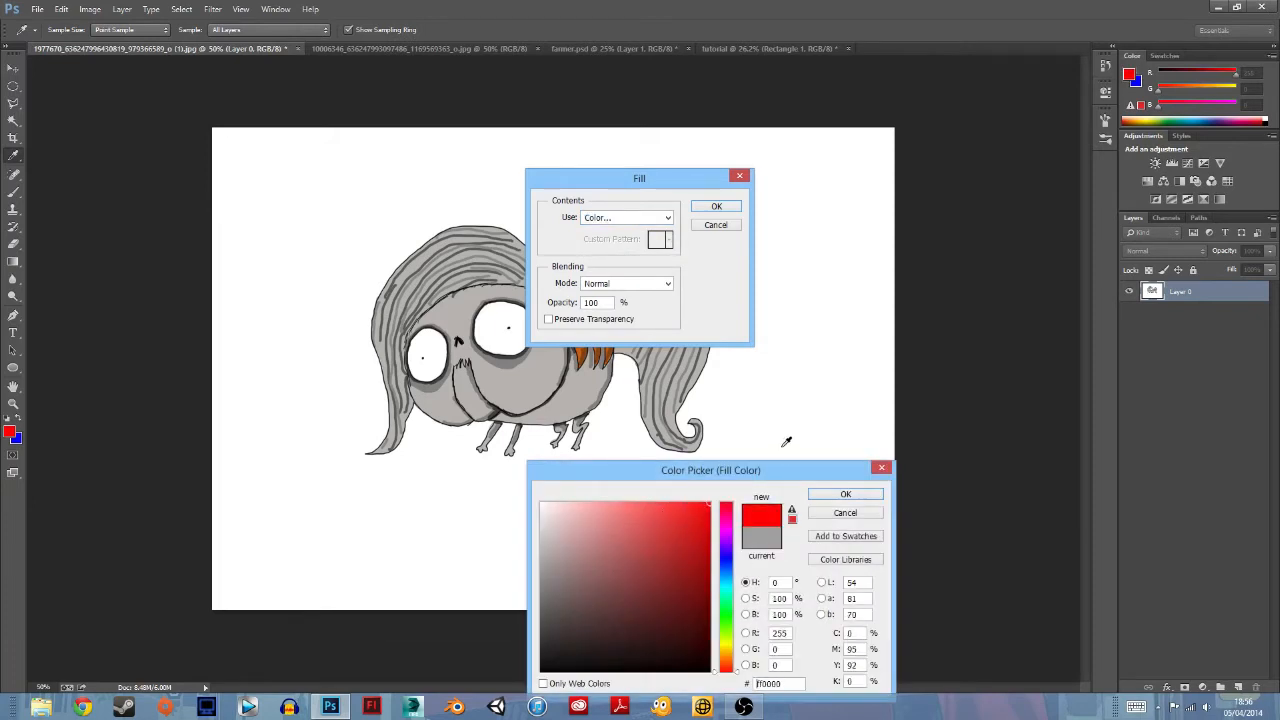
click(845, 494)
click(716, 206)
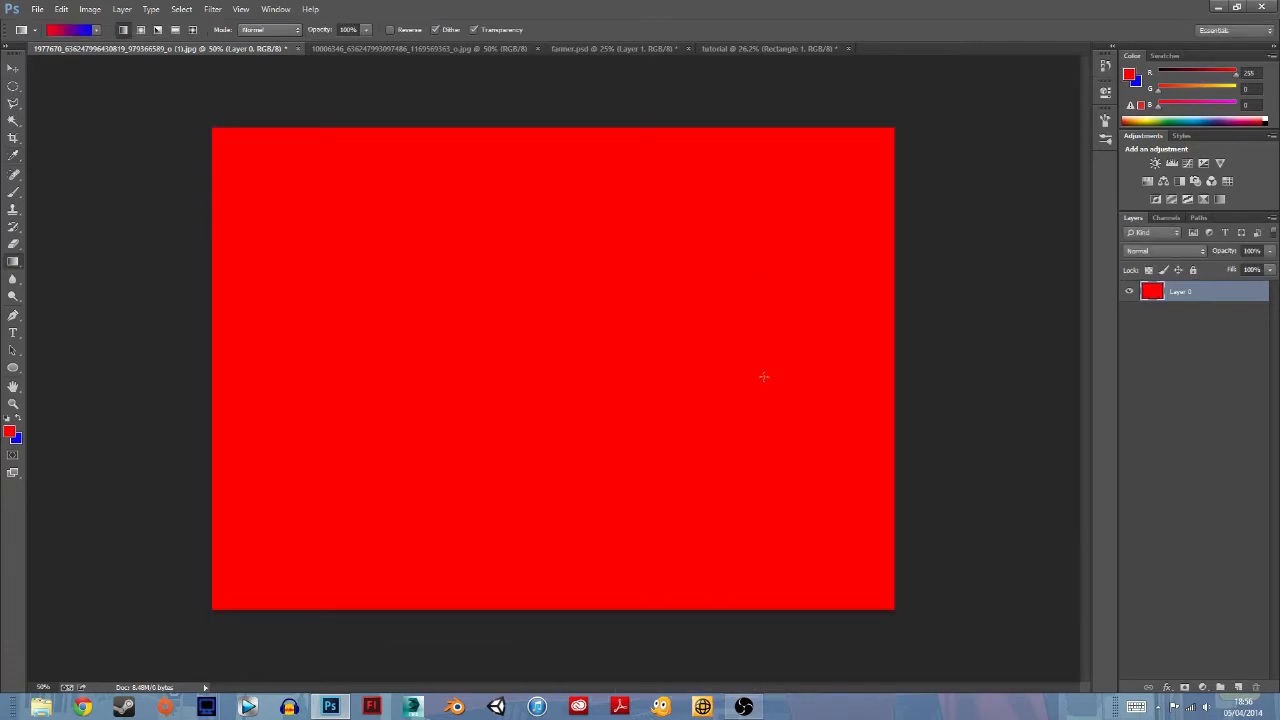
key(ctrl+z)
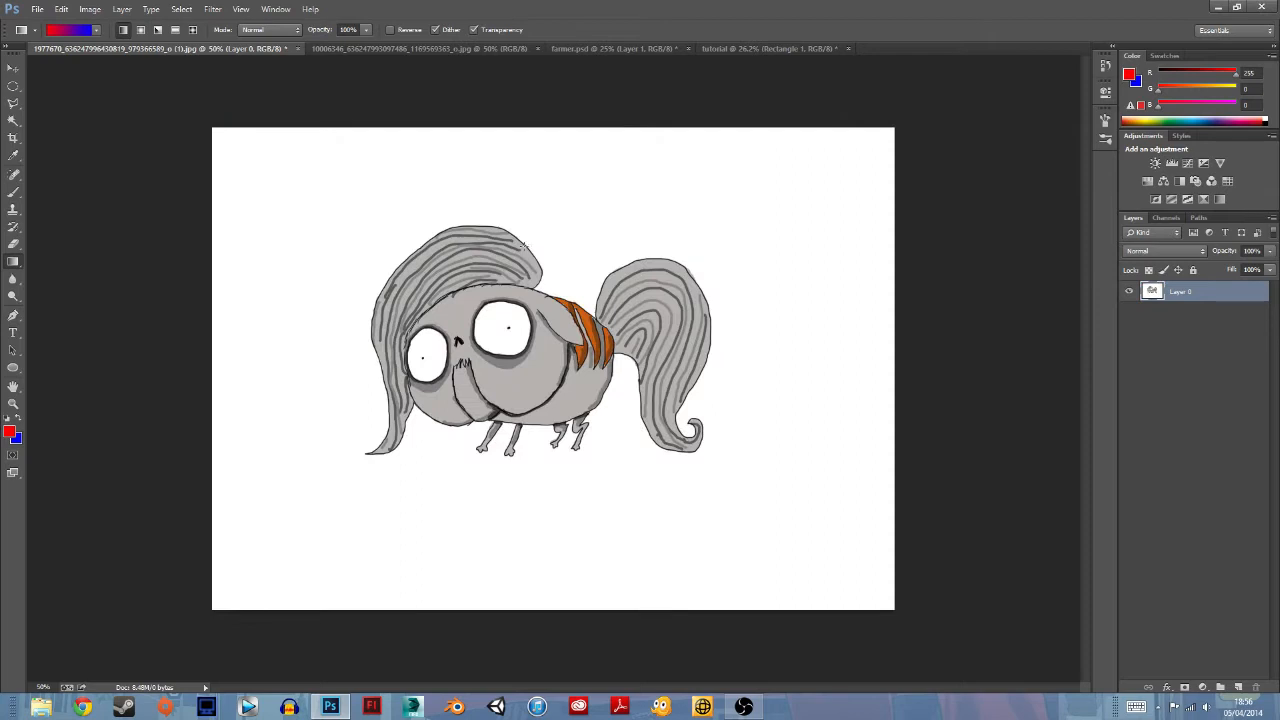
Step: Scale Layer 0 to about 100.05% width and 100.07% height with the Scale transform, and apply it
click(61, 9)
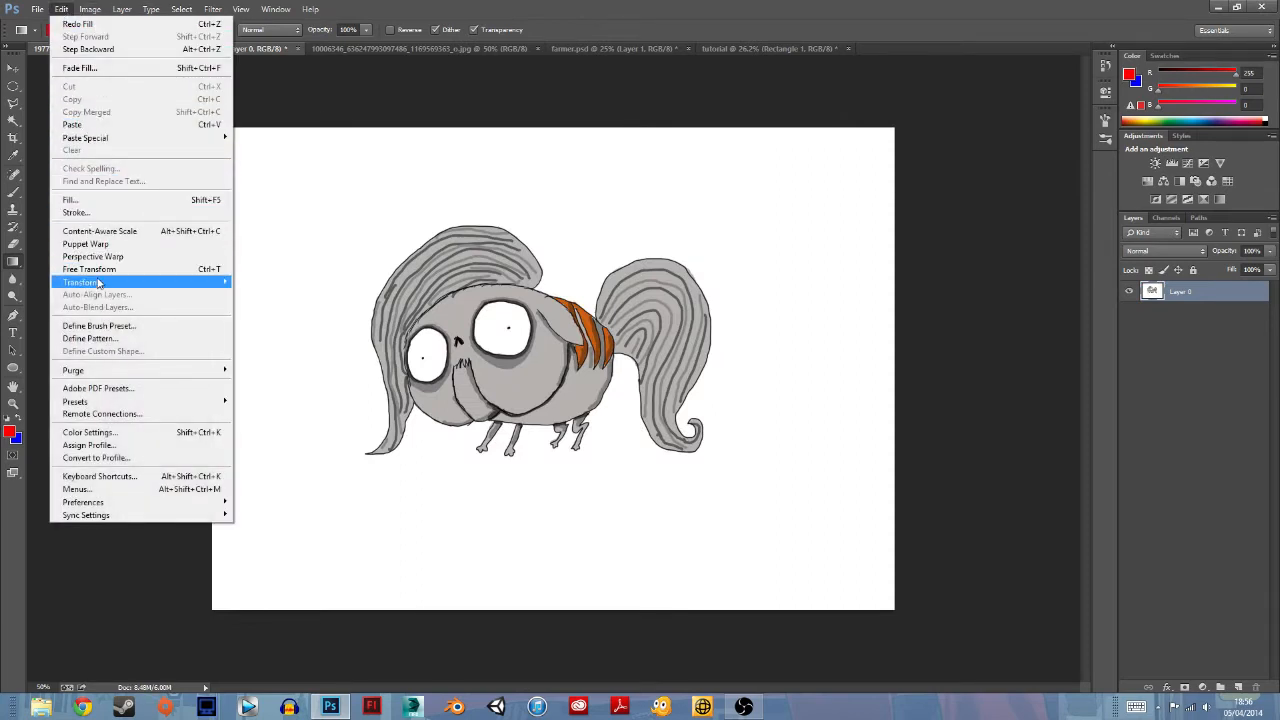
mouse_move(99, 283)
click(252, 296)
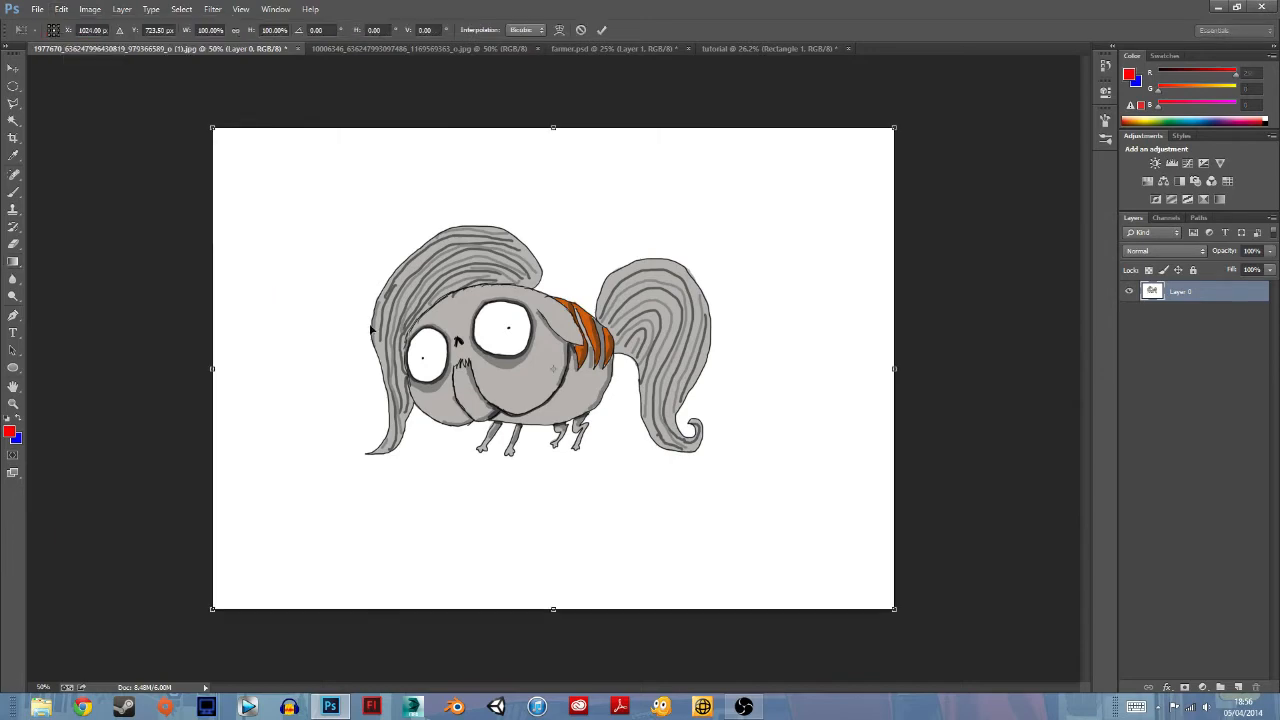
drag(896, 611, 937, 558)
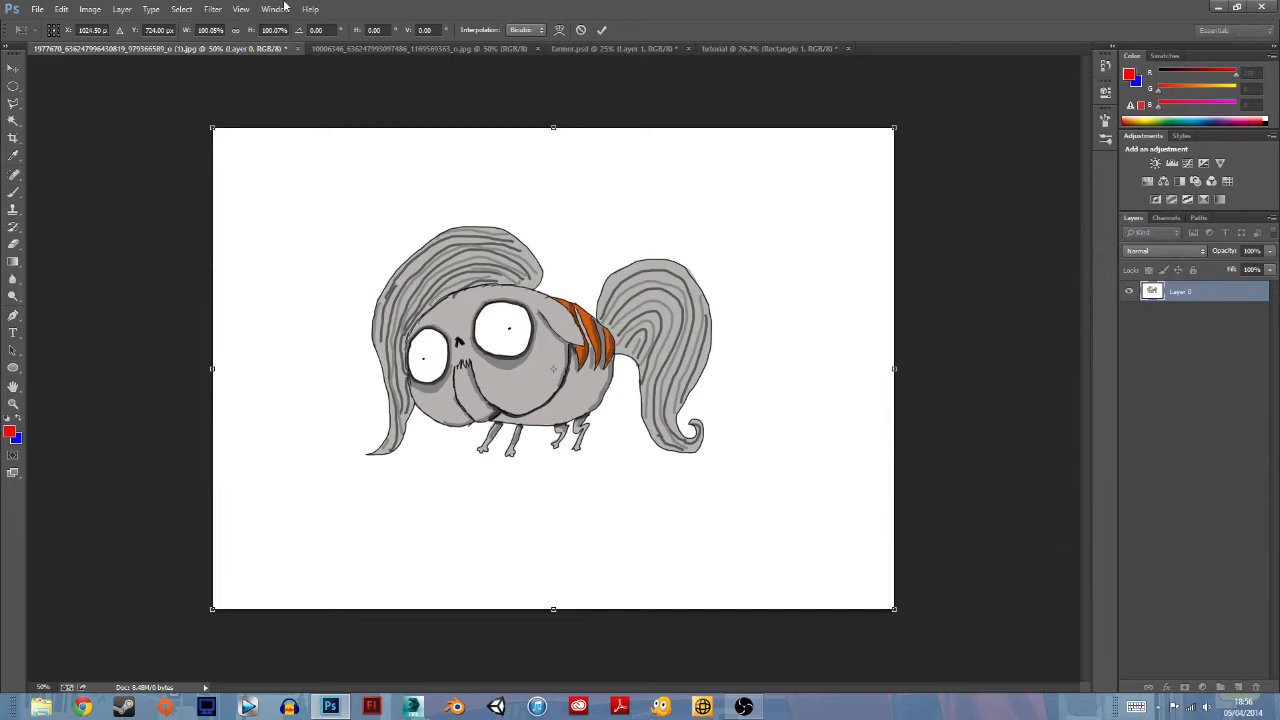
click(601, 29)
Step: Warp Layer 0 very slightly from its lower-right corner using a Custom warp, and apply it
click(61, 9)
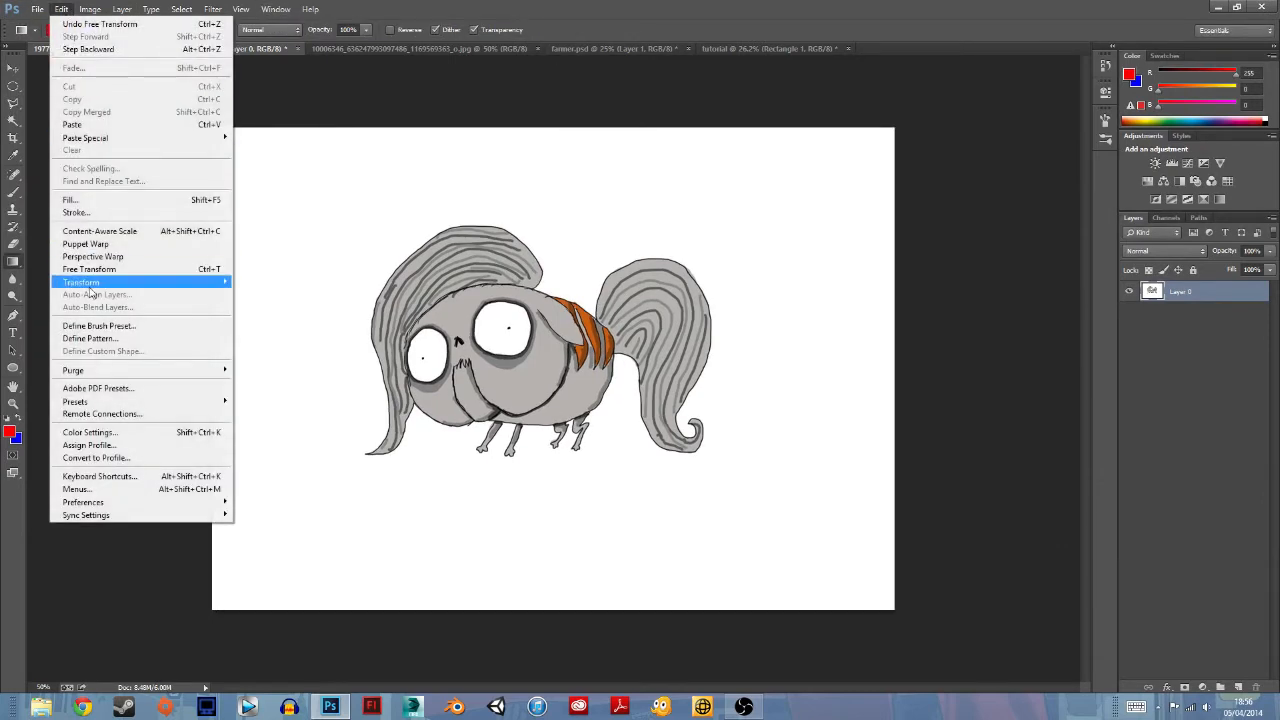
mouse_move(150, 282)
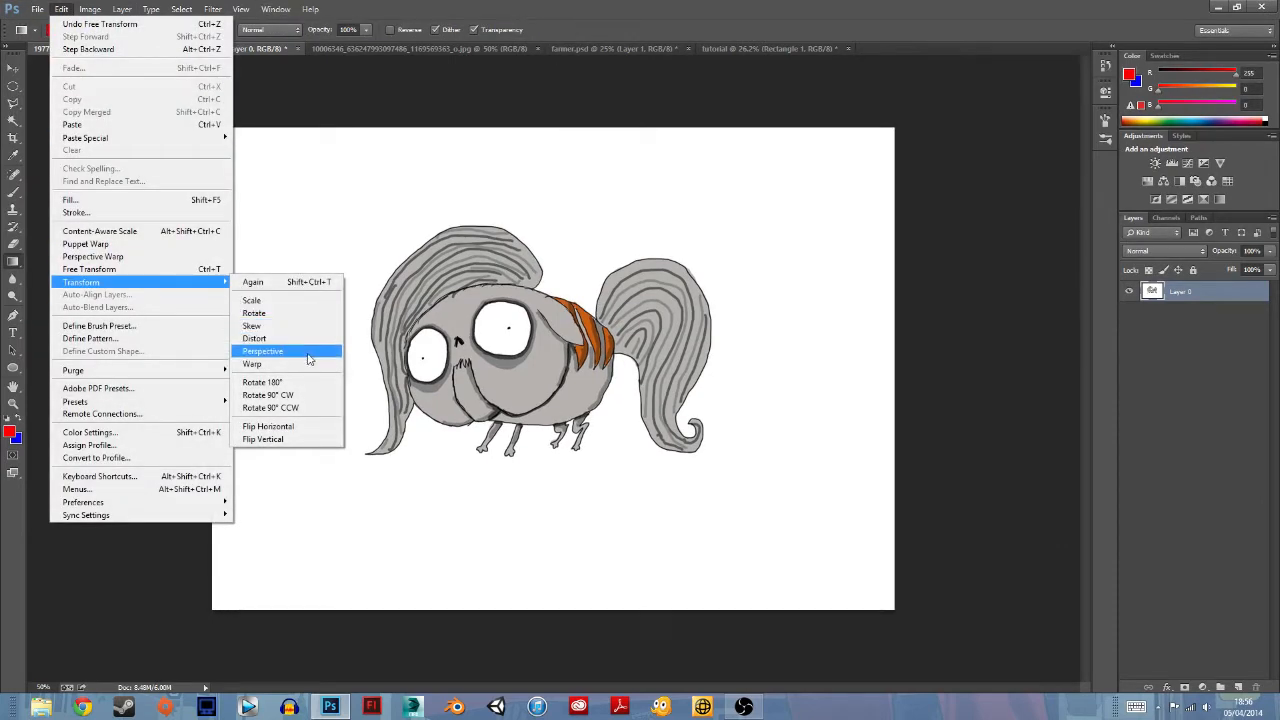
click(252, 364)
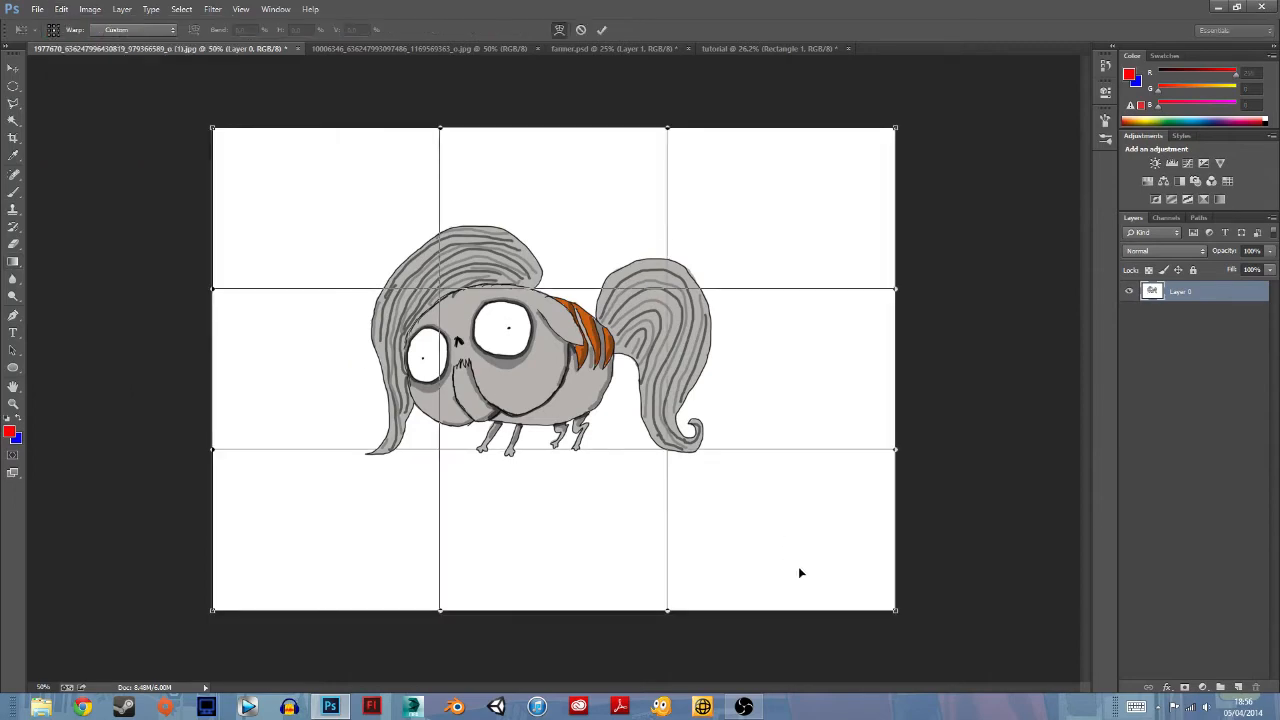
mouse_move(896, 613)
mouse_down()
mouse_move(871, 491)
mouse_move(709, 234)
mouse_move(429, 200)
mouse_move(815, 596)
mouse_move(919, 615)
mouse_move(895, 580)
mouse_move(895, 608)
mouse_up()
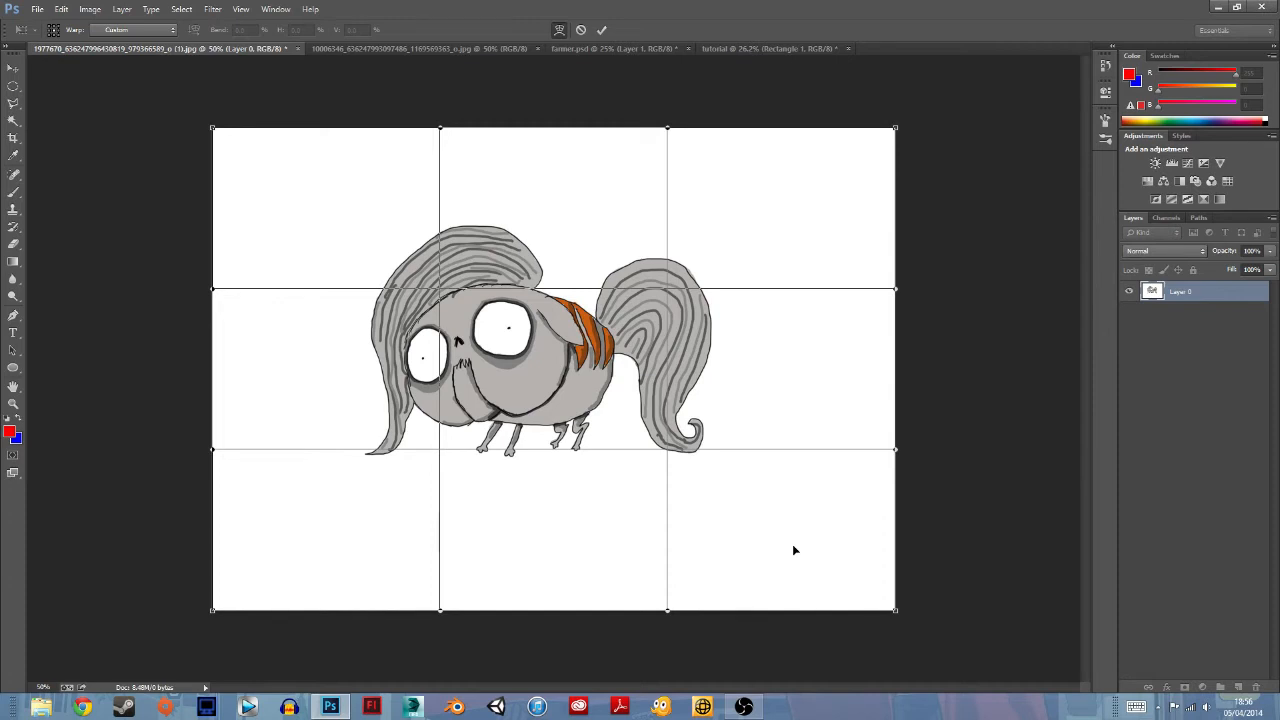
click(601, 29)
Step: View the keyboard shortcut settings and the menu customization settings, closing each without changes
click(37, 9)
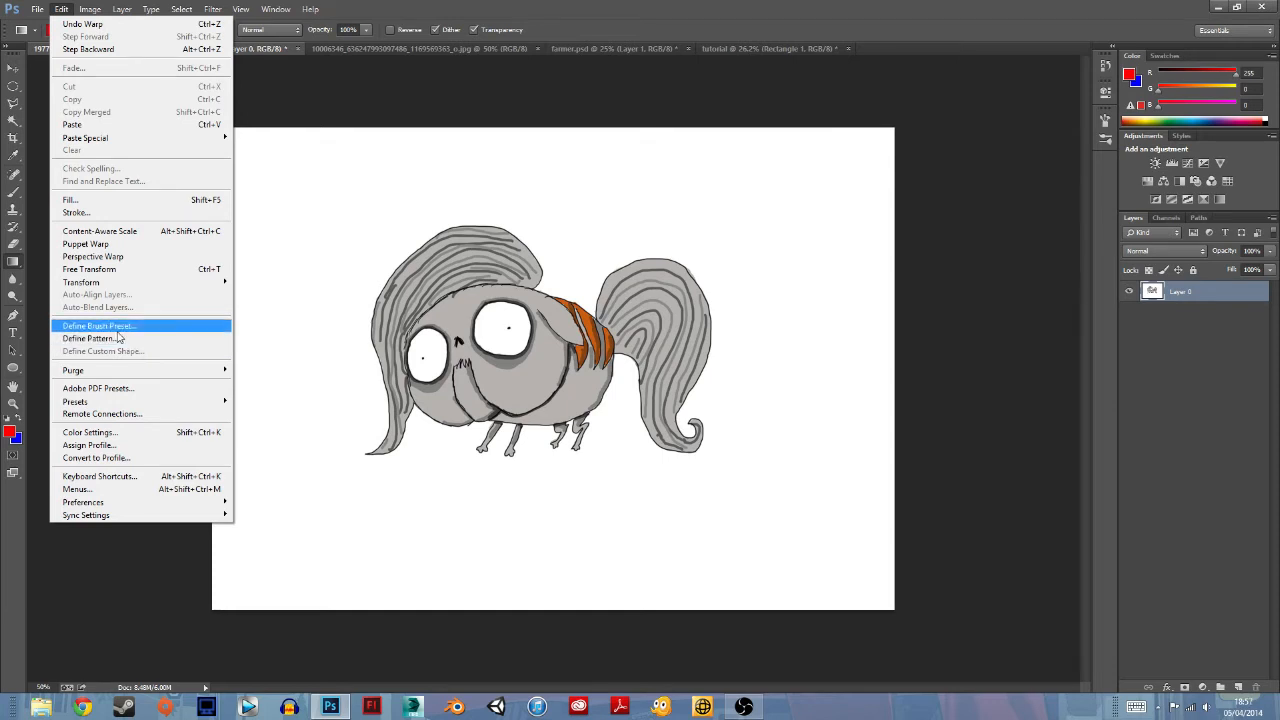
click(113, 477)
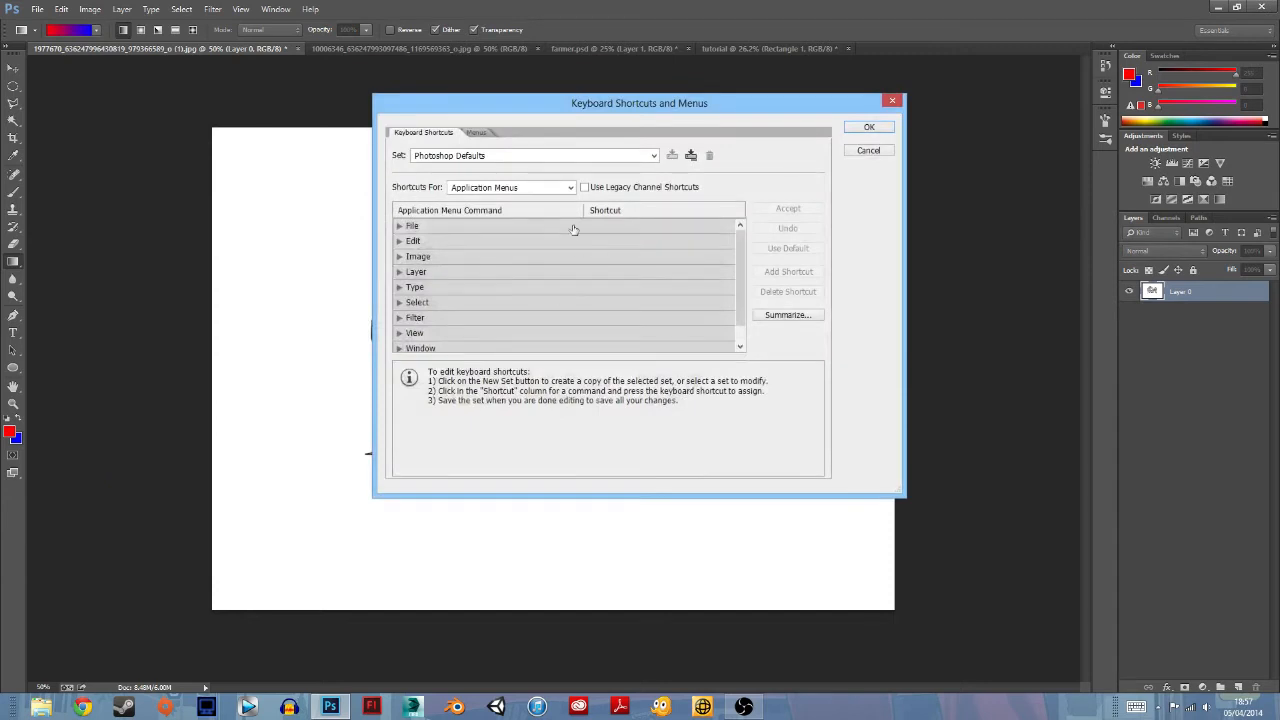
click(892, 101)
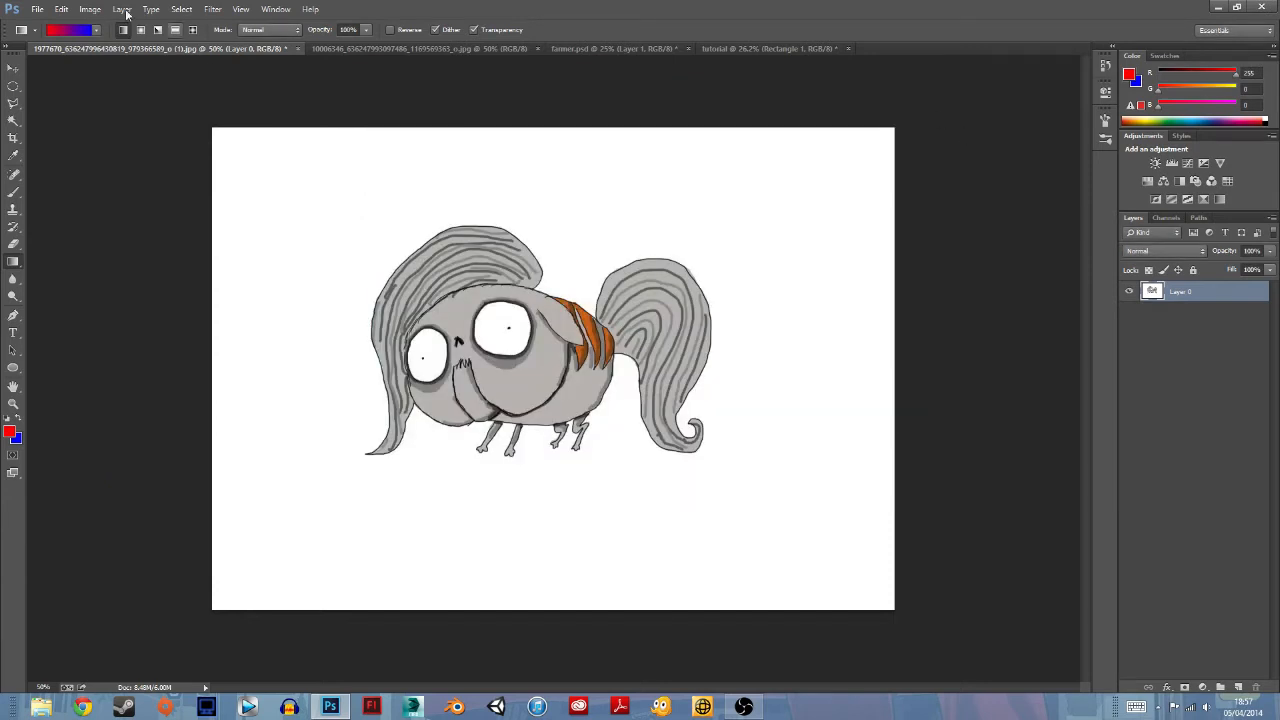
click(61, 9)
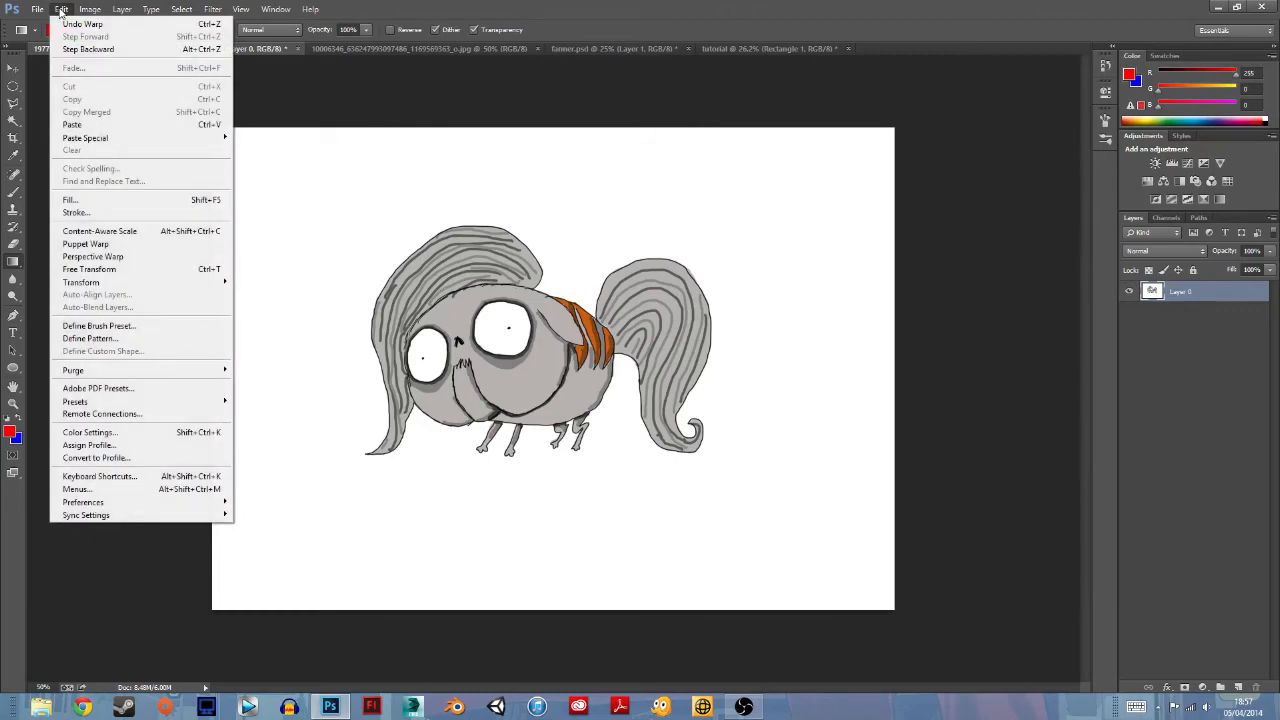
click(61, 9)
click(61, 9)
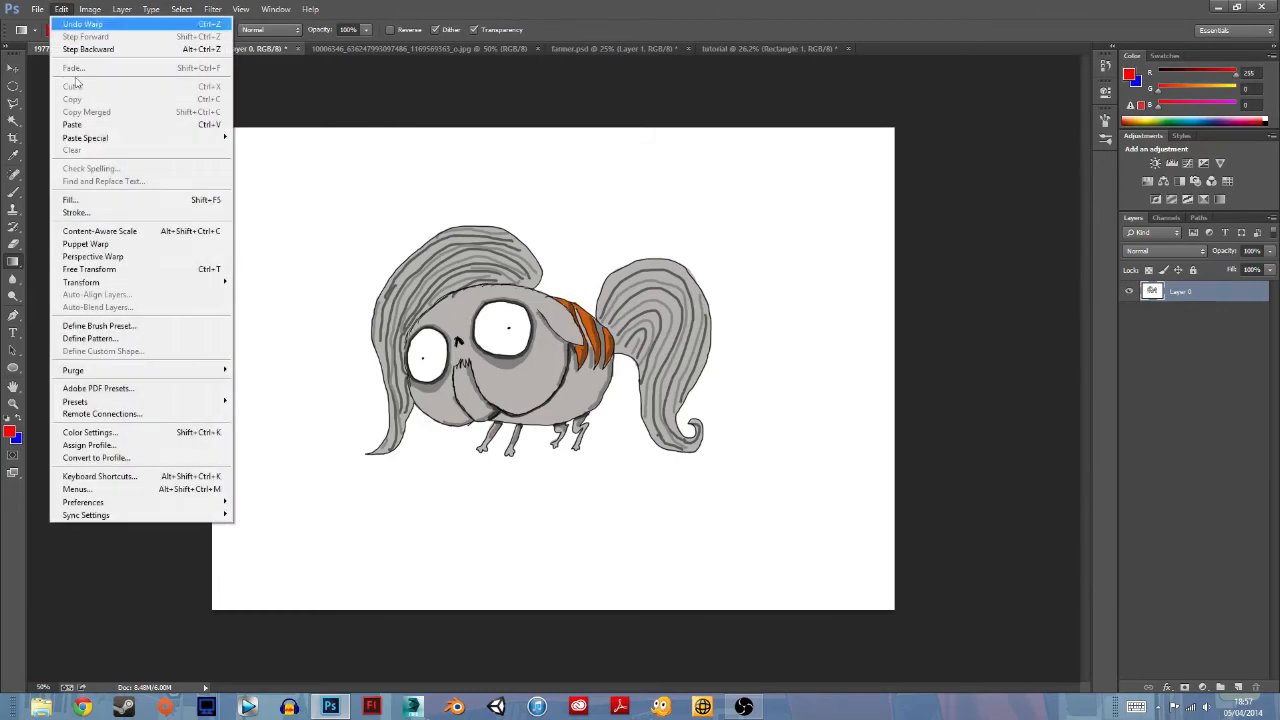
click(78, 490)
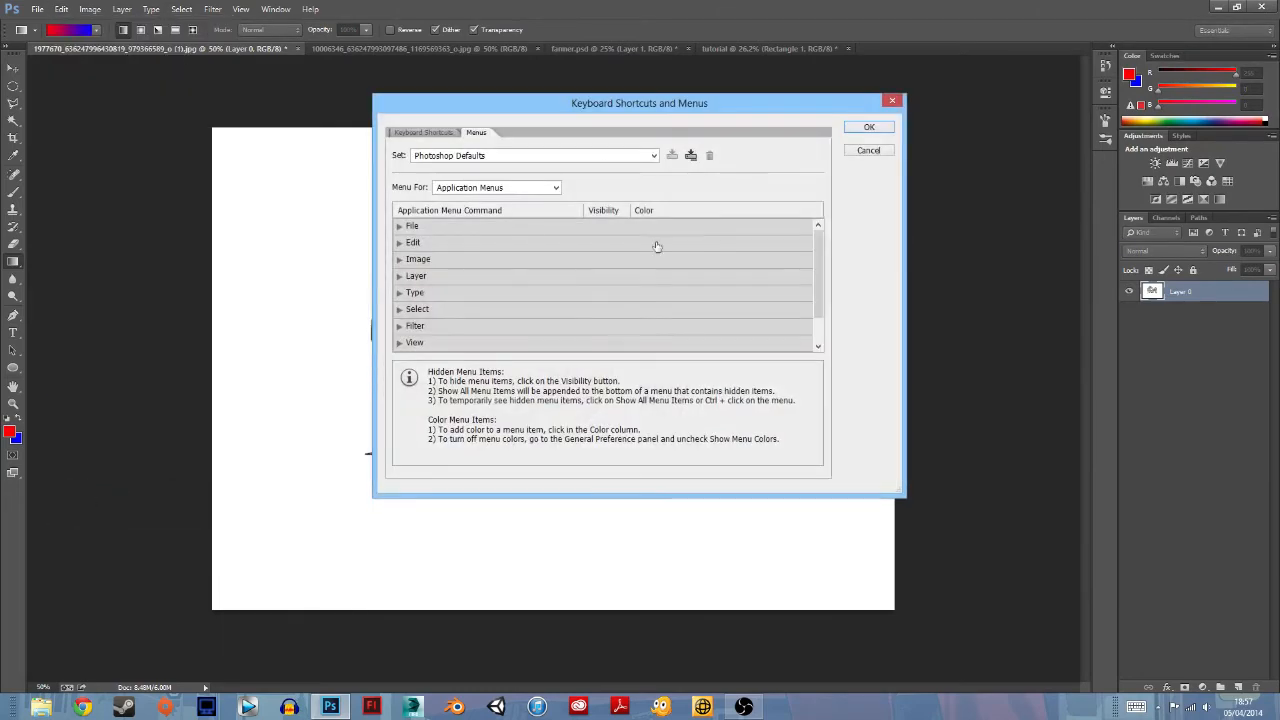
click(892, 102)
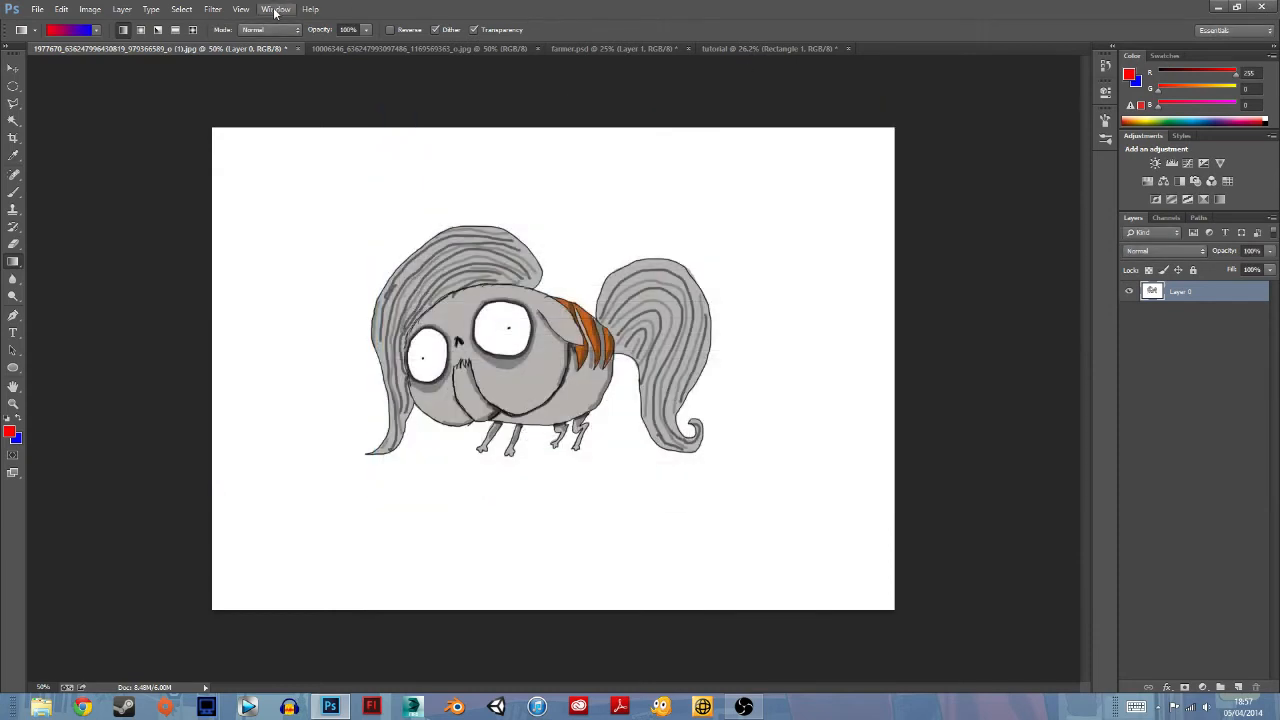
Step: Show the History panel and examine the earliest recorded states of the creature drawing
click(275, 10)
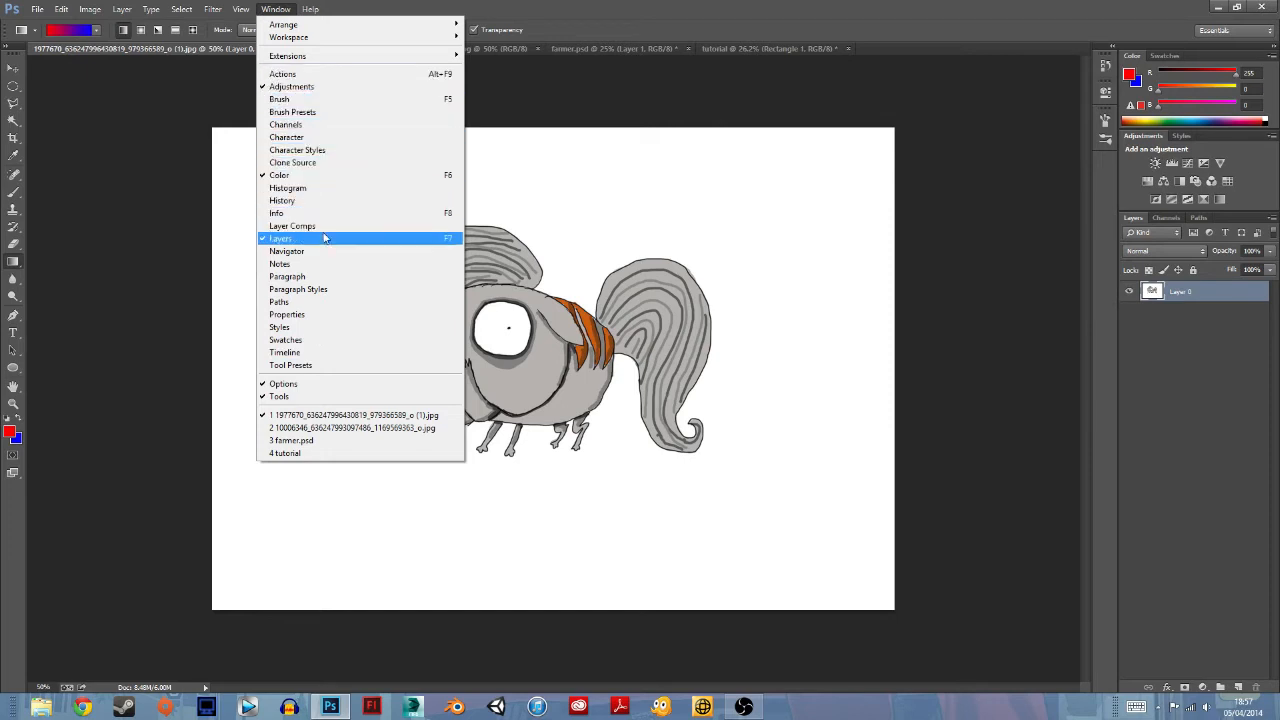
click(352, 201)
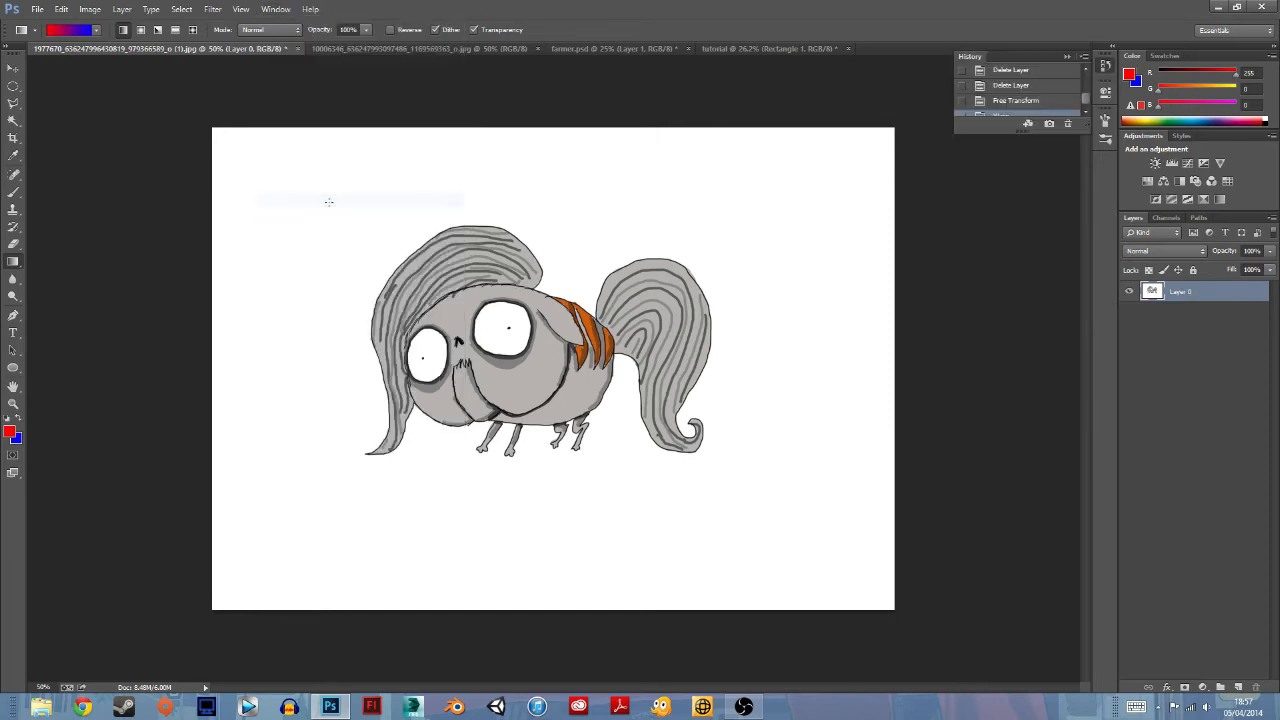
drag(1024, 134, 1107, 38)
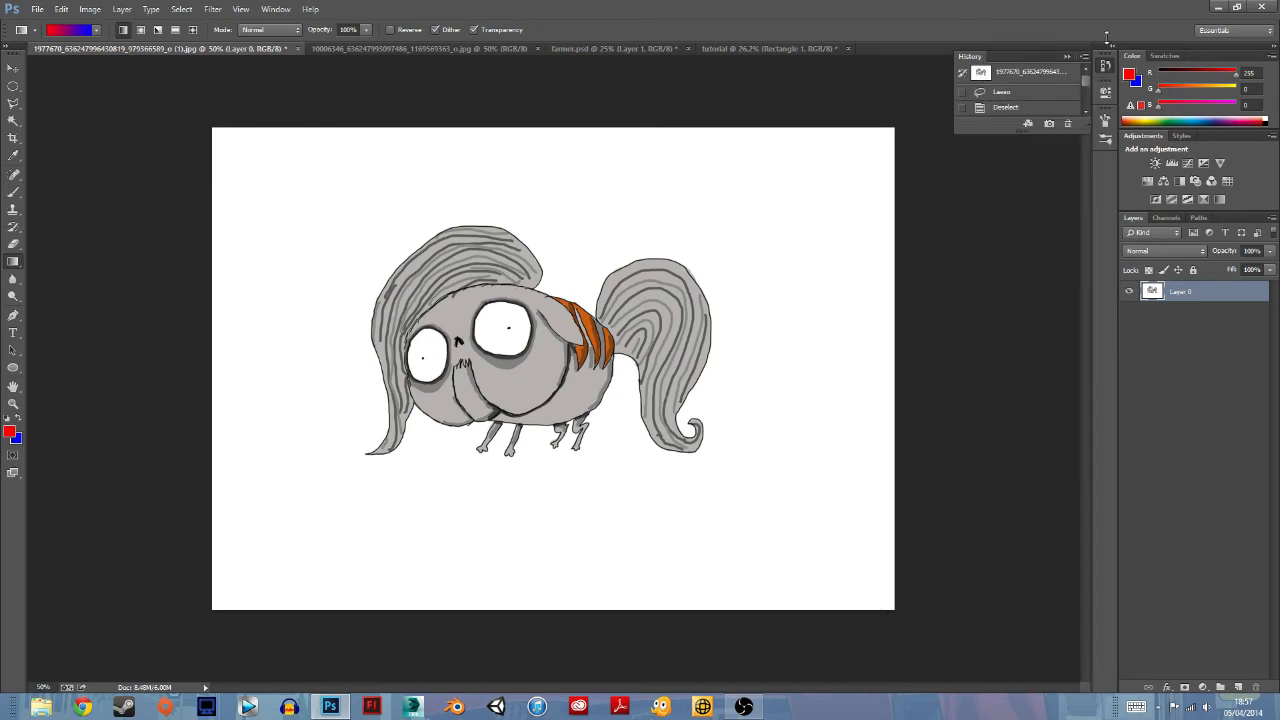
Step: Display the creature drawing's colour channels in place of its layers, and collapse the History panel
click(276, 10)
click(286, 125)
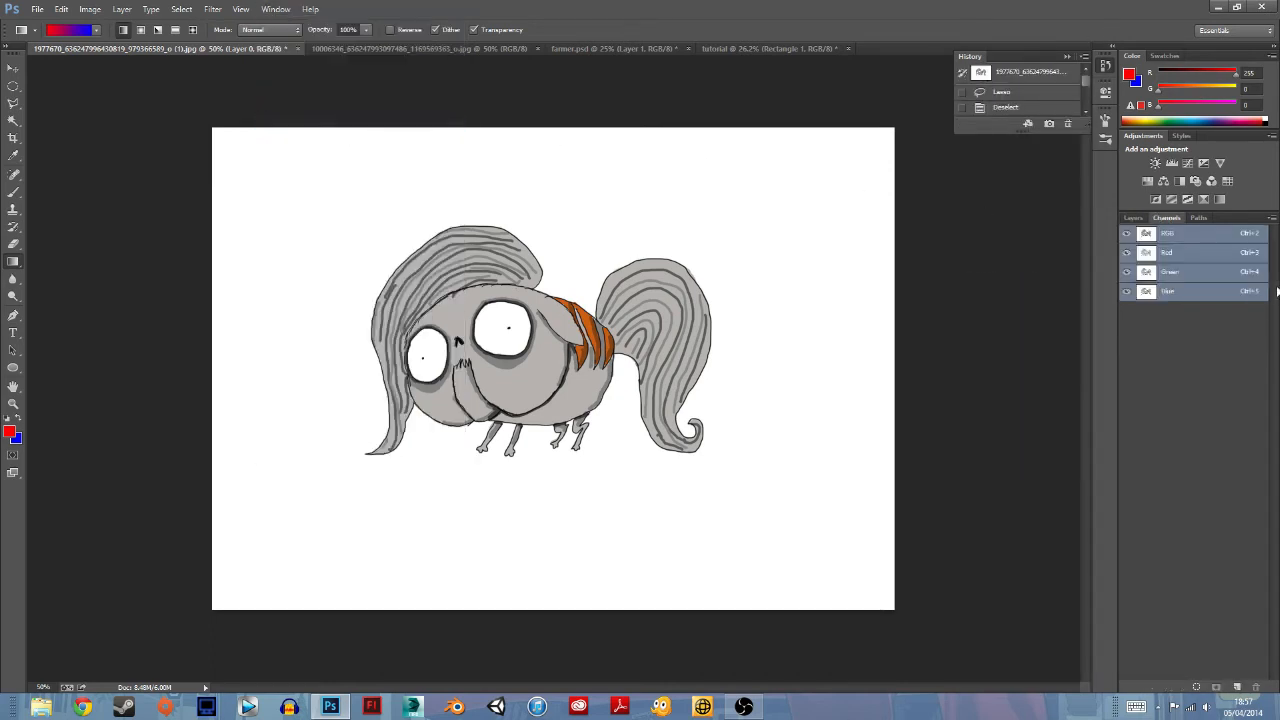
click(178, 9)
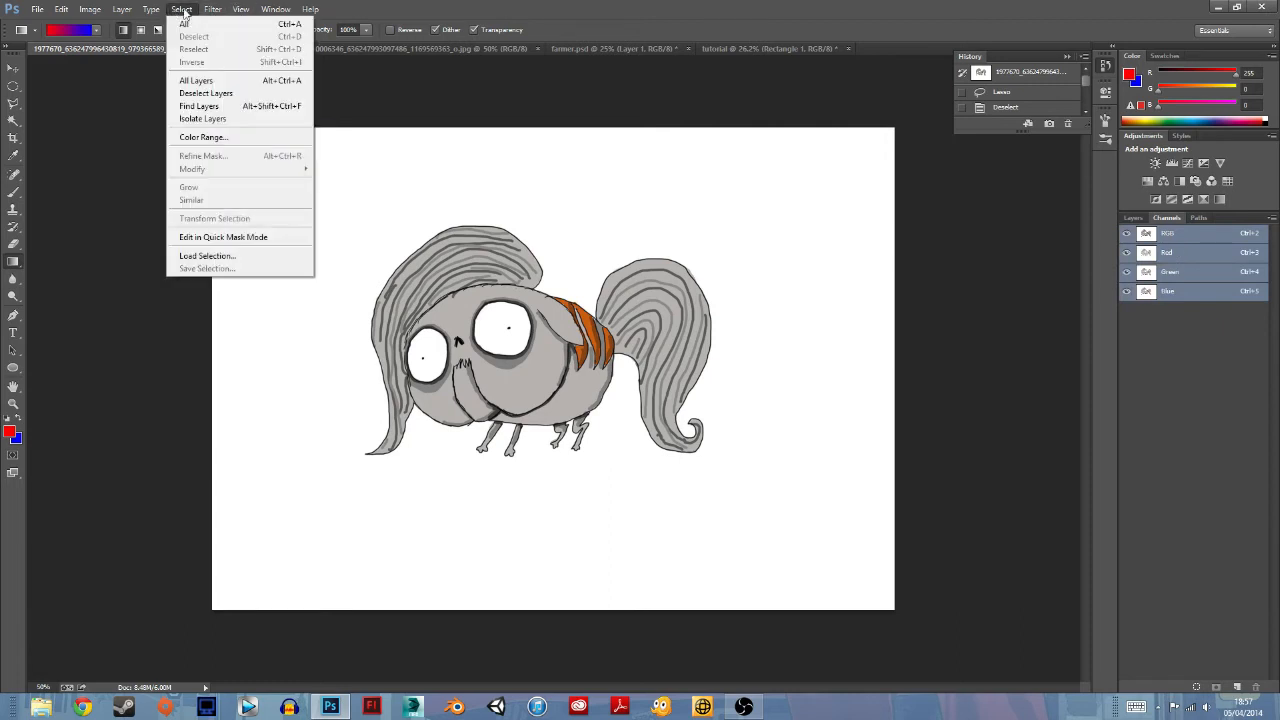
mouse_move(276, 9)
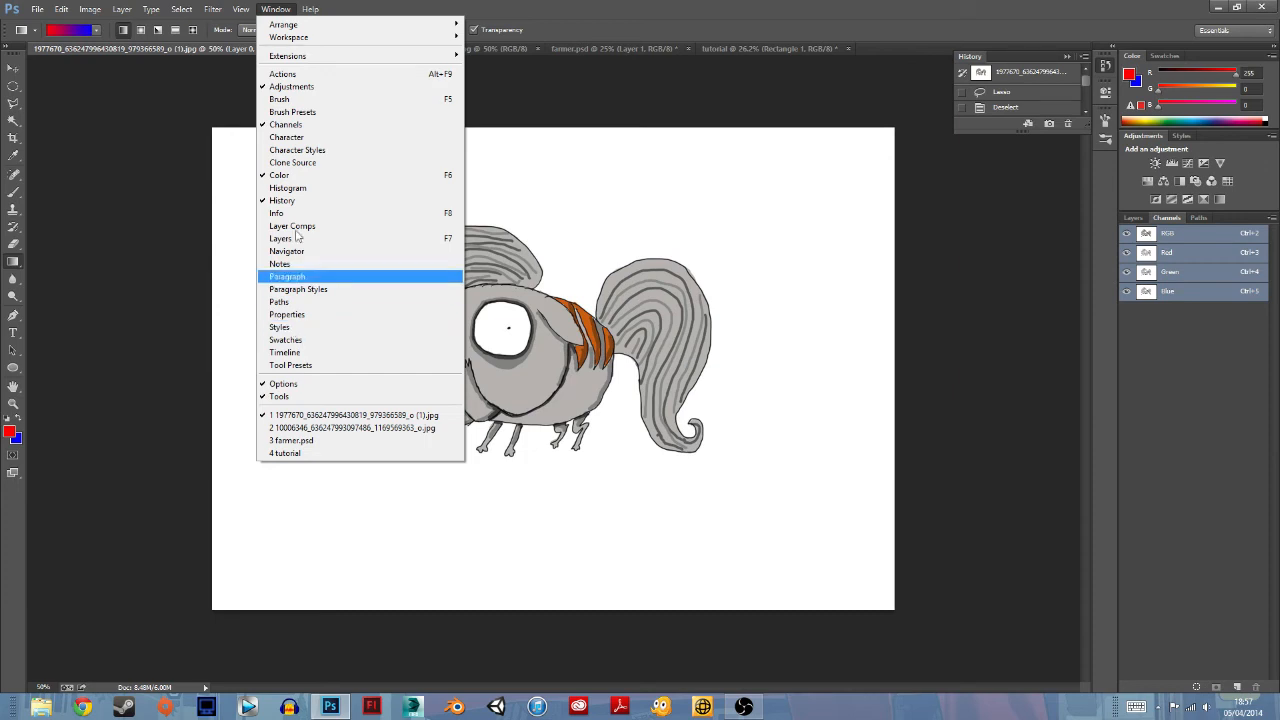
click(286, 12)
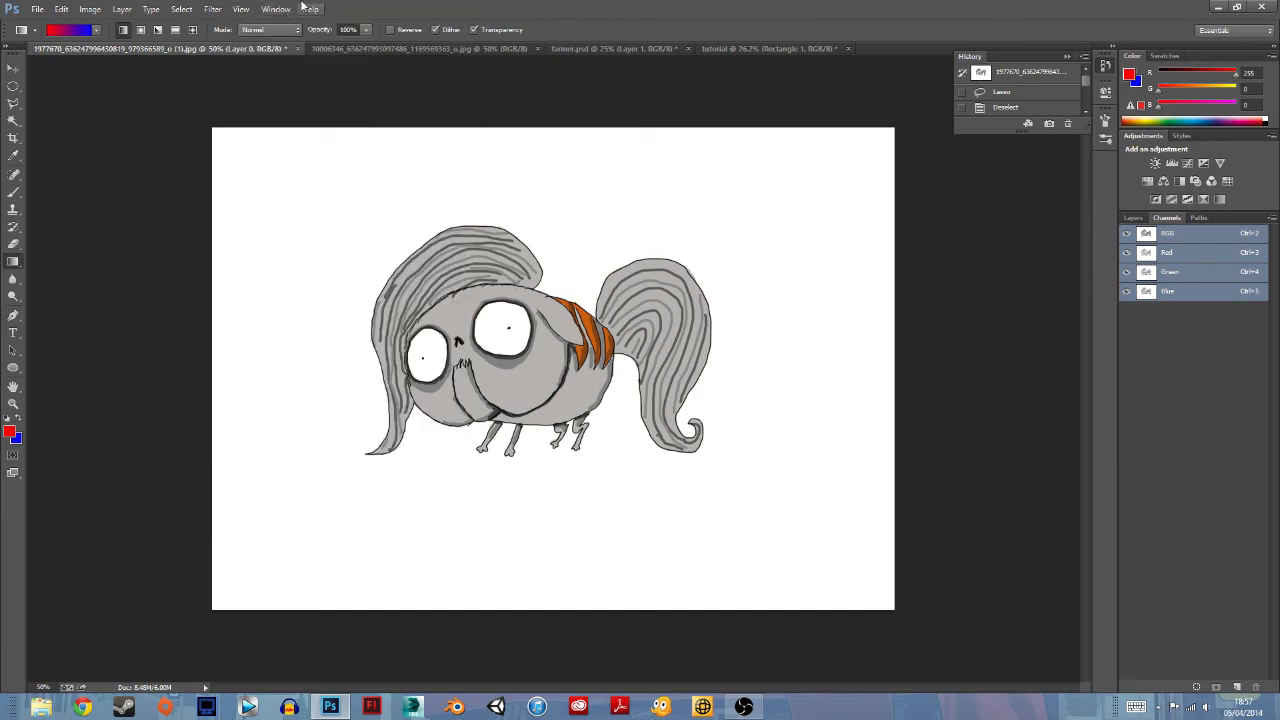
click(1067, 56)
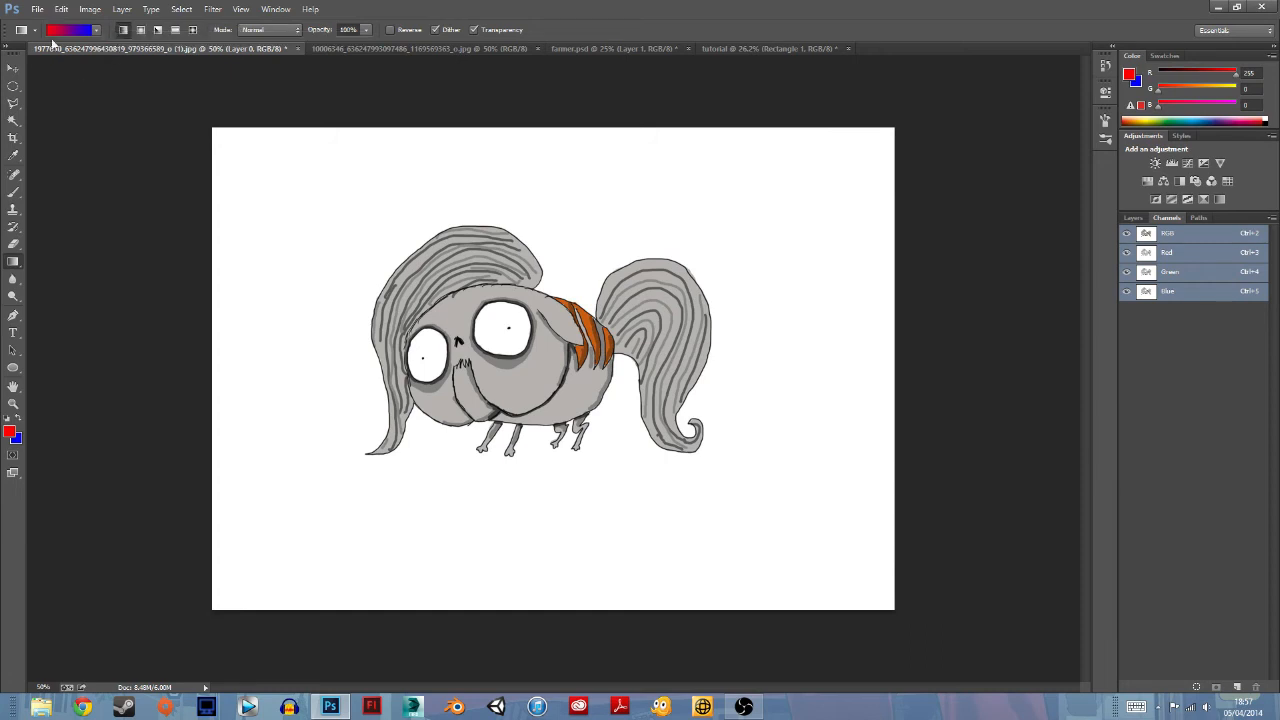
click(37, 9)
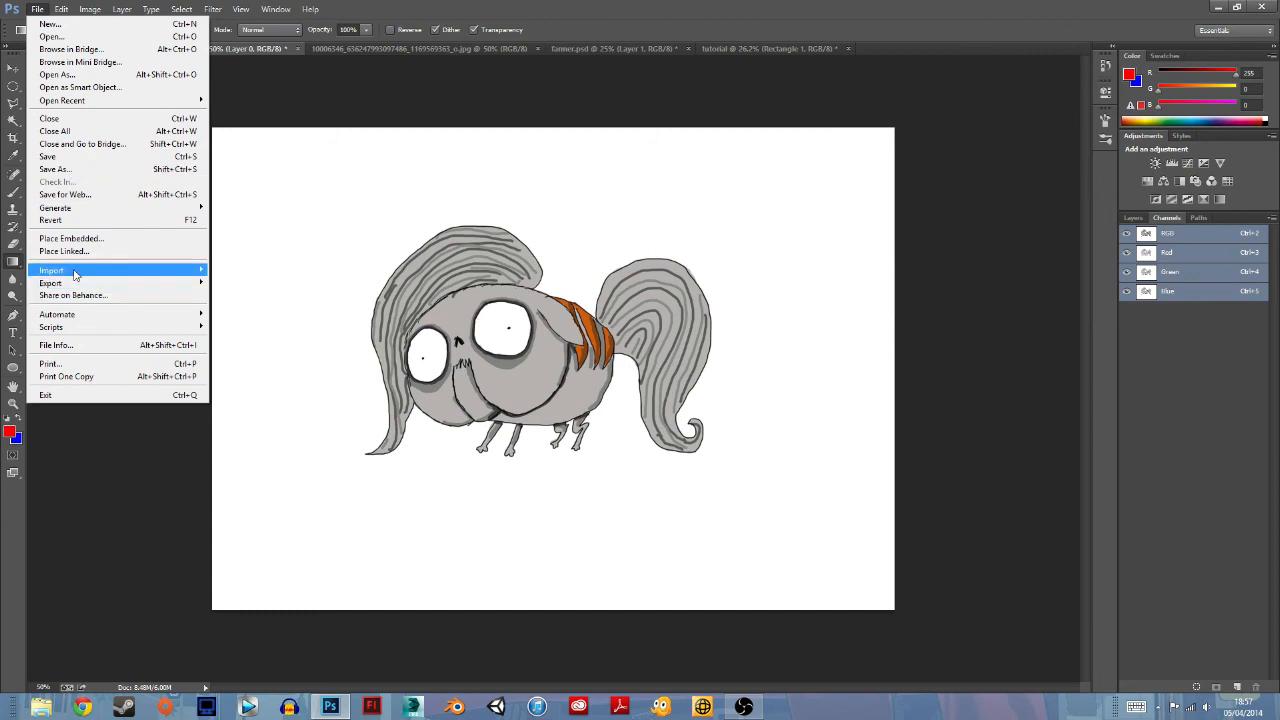
click(38, 10)
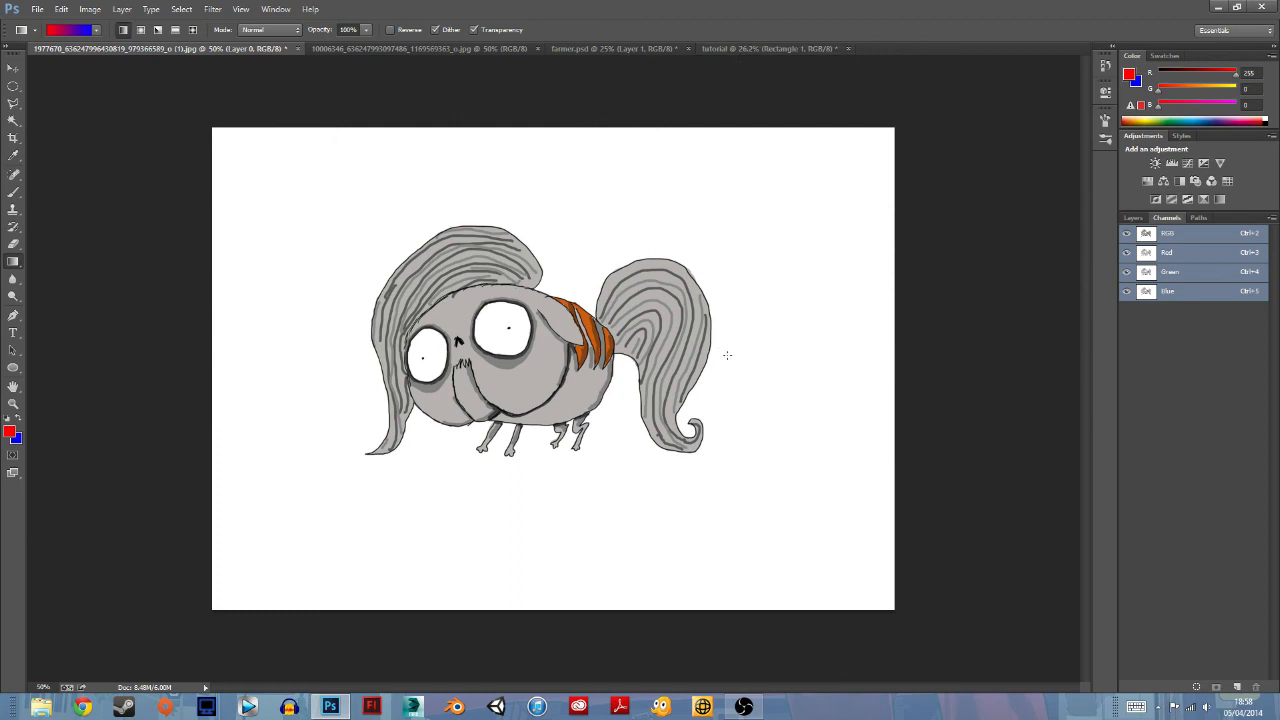
mouse_move(752, 706)
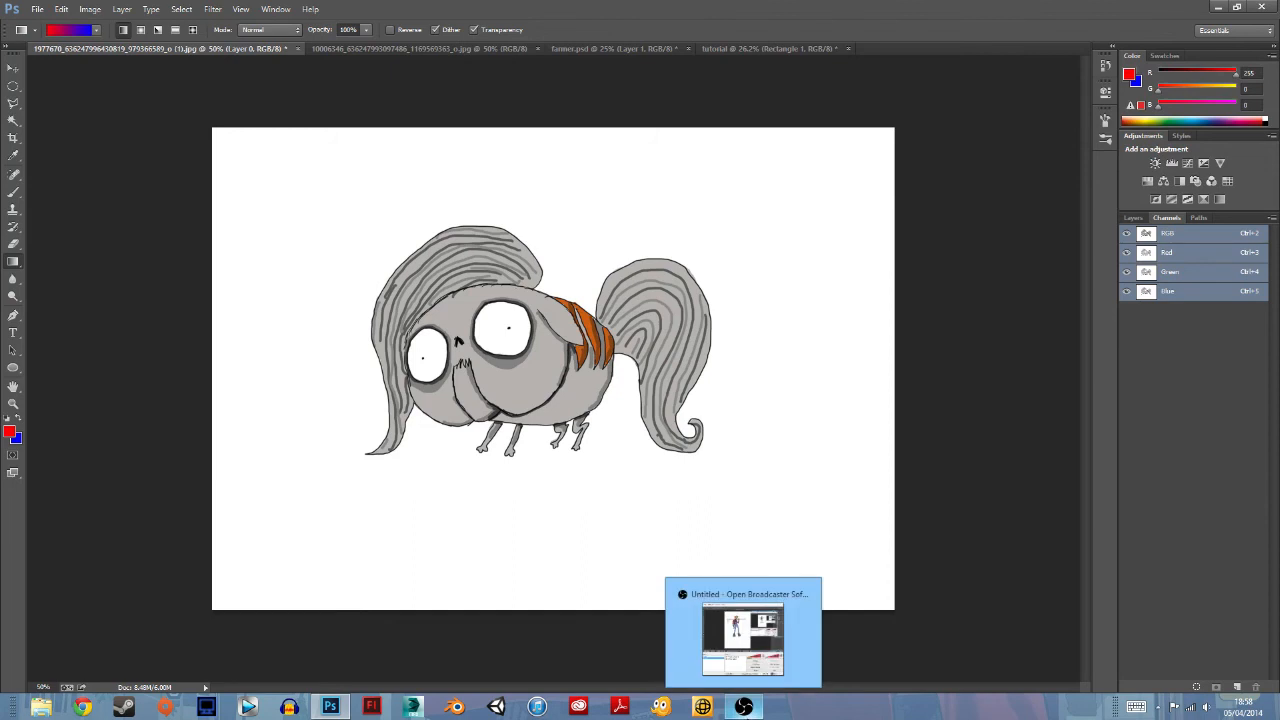
click(743, 707)
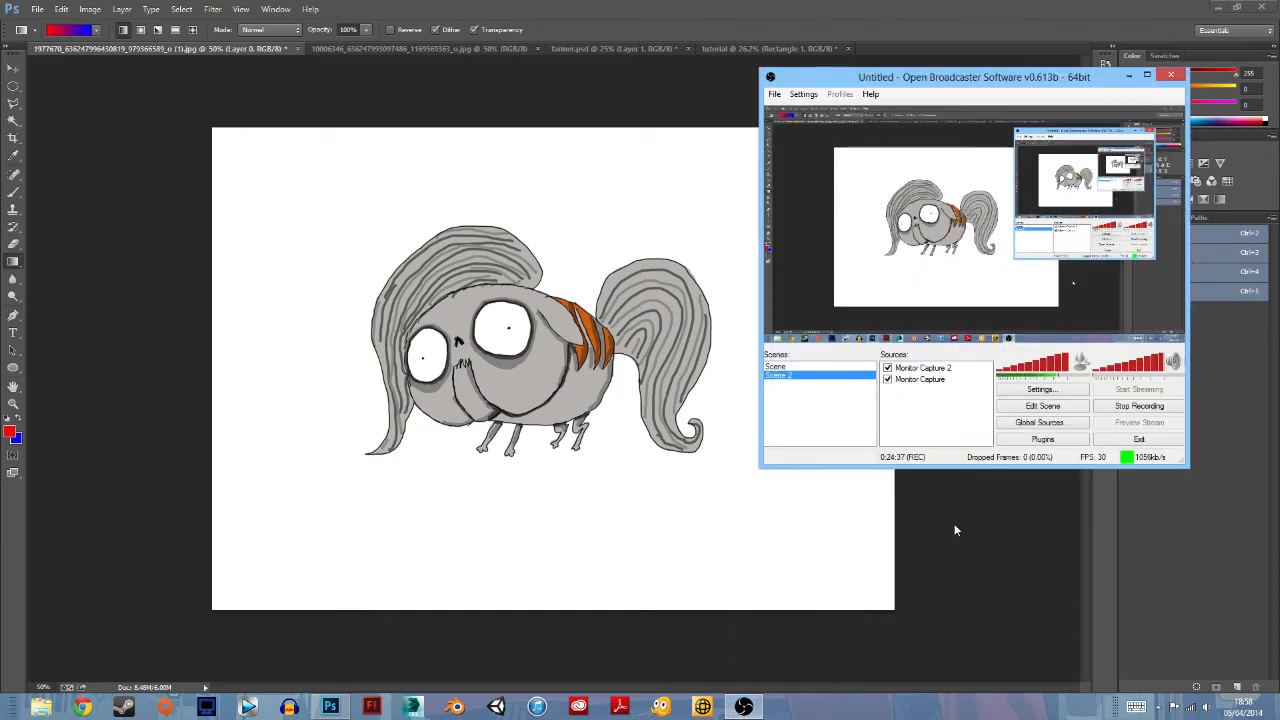